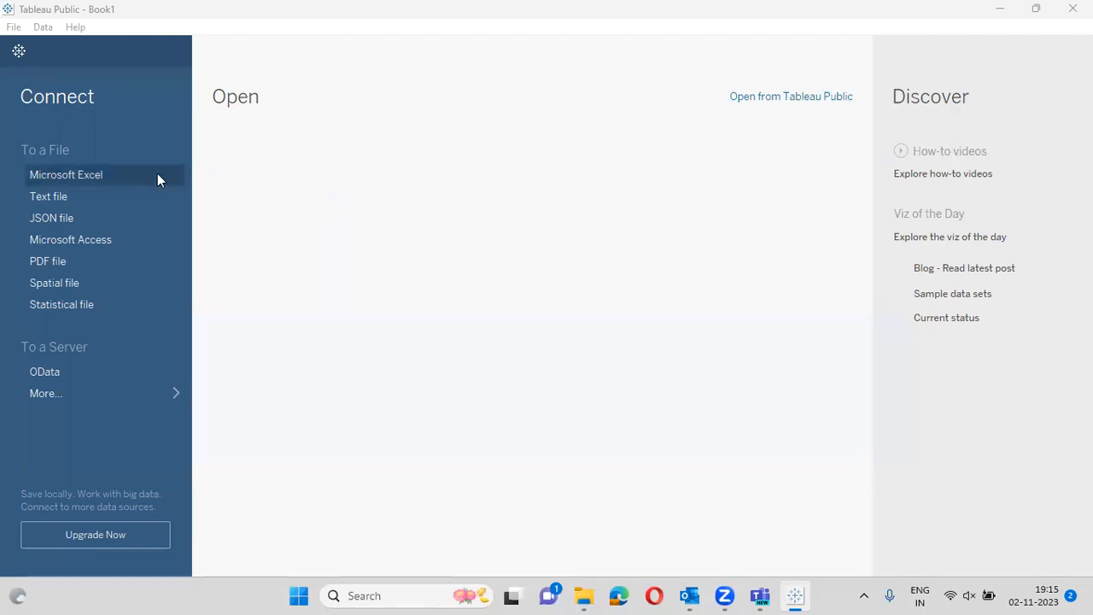
- Open the Indian States workbook as a Microsoft Excel data source, then switch to Sheet 1
left_click(128, 175)
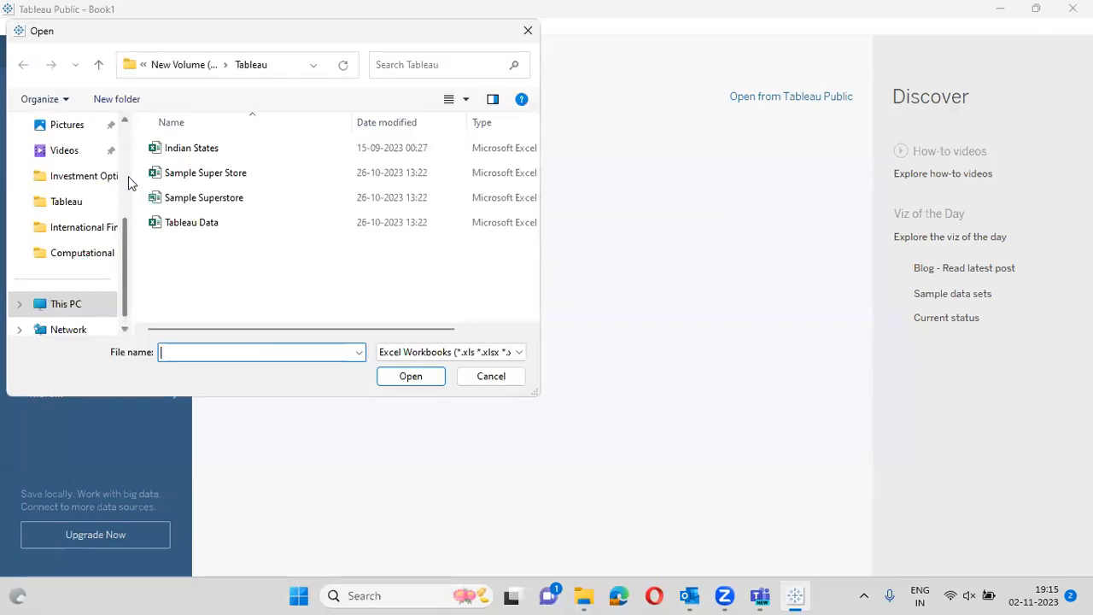
double_click(225, 152)
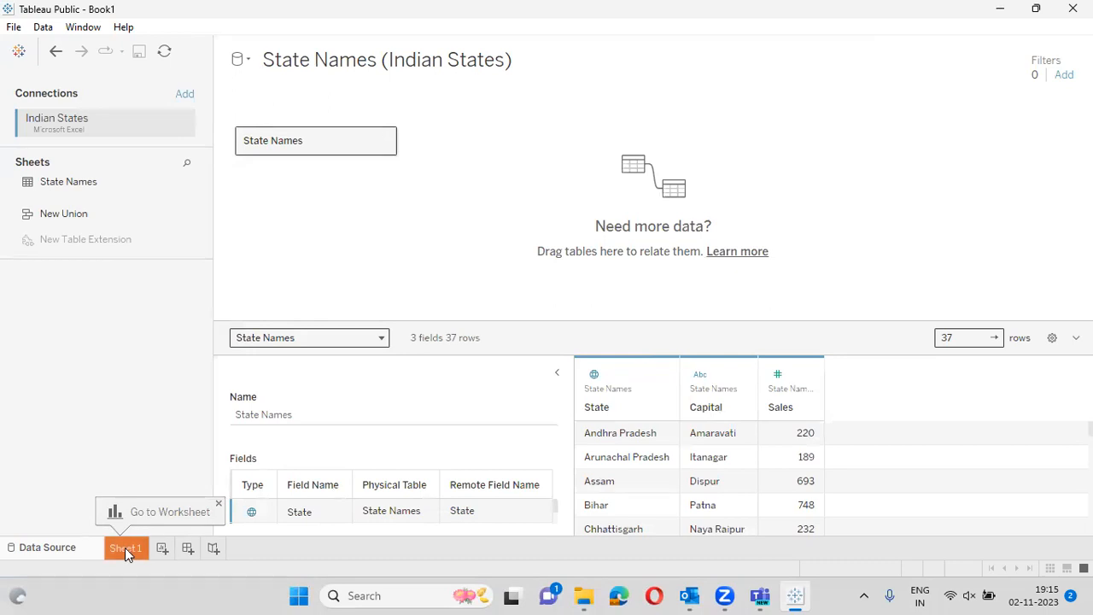
left_click(191, 518)
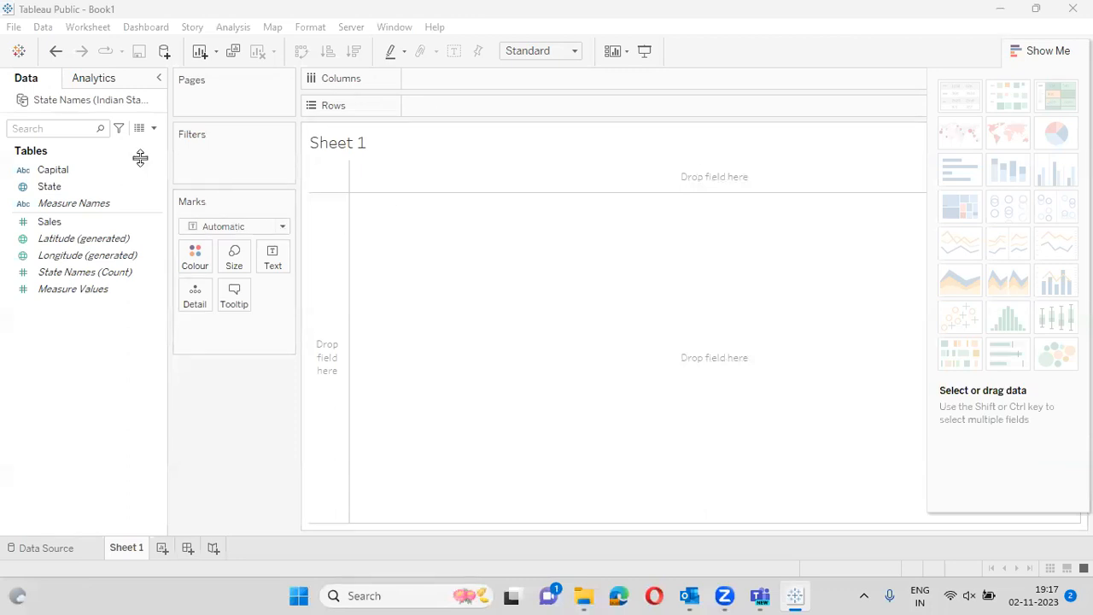
- Select State and Sales and turn them into a filled map shaded by SUM(Sales)
left_click(55, 187)
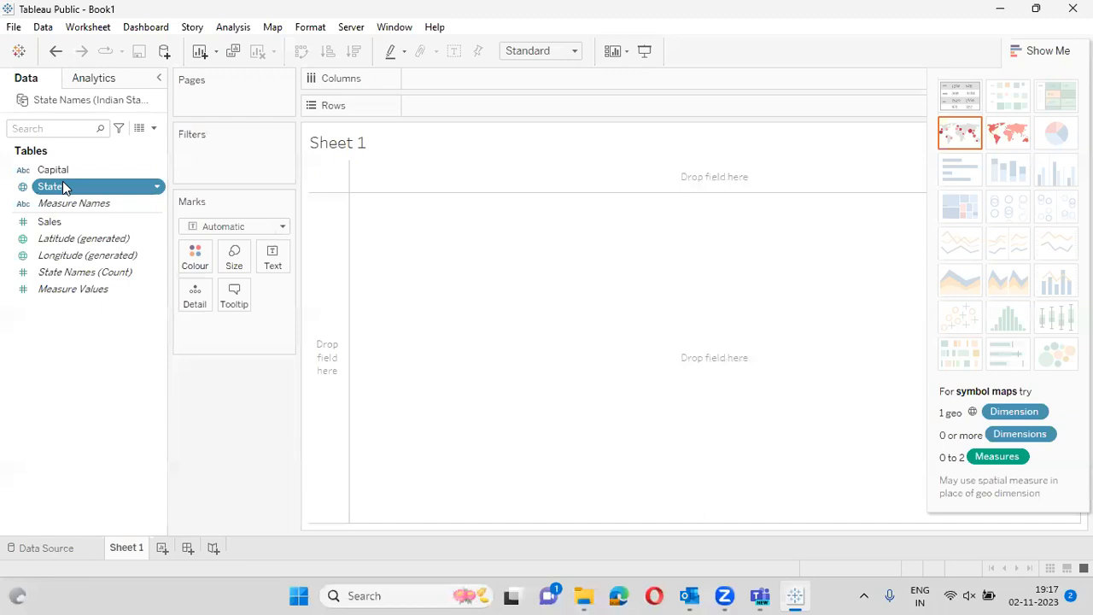
left_click(55, 224, "ctrl")
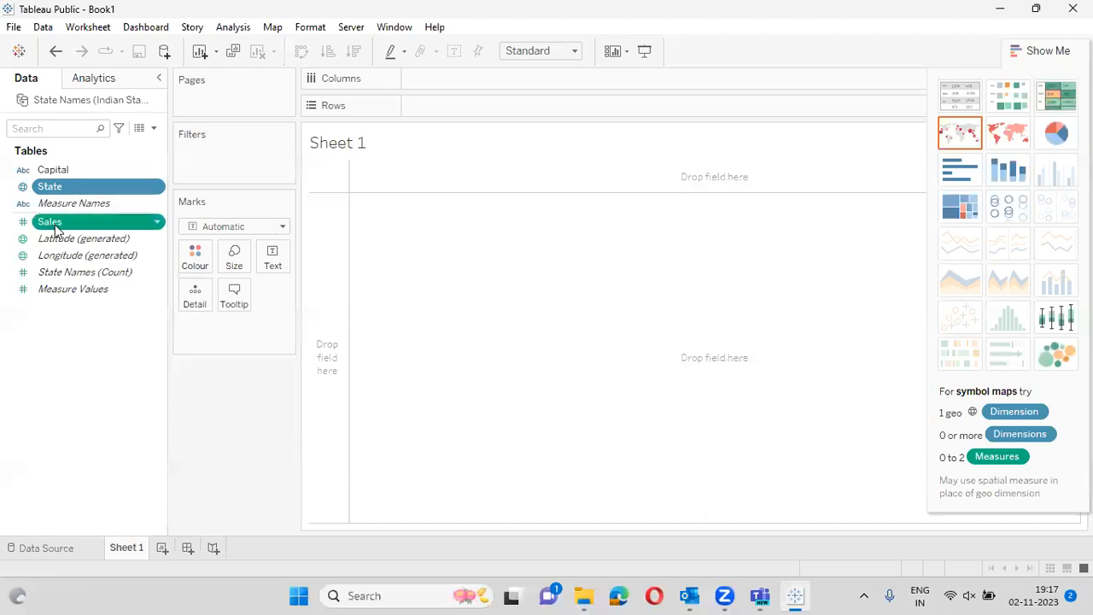
left_click(1018, 140)
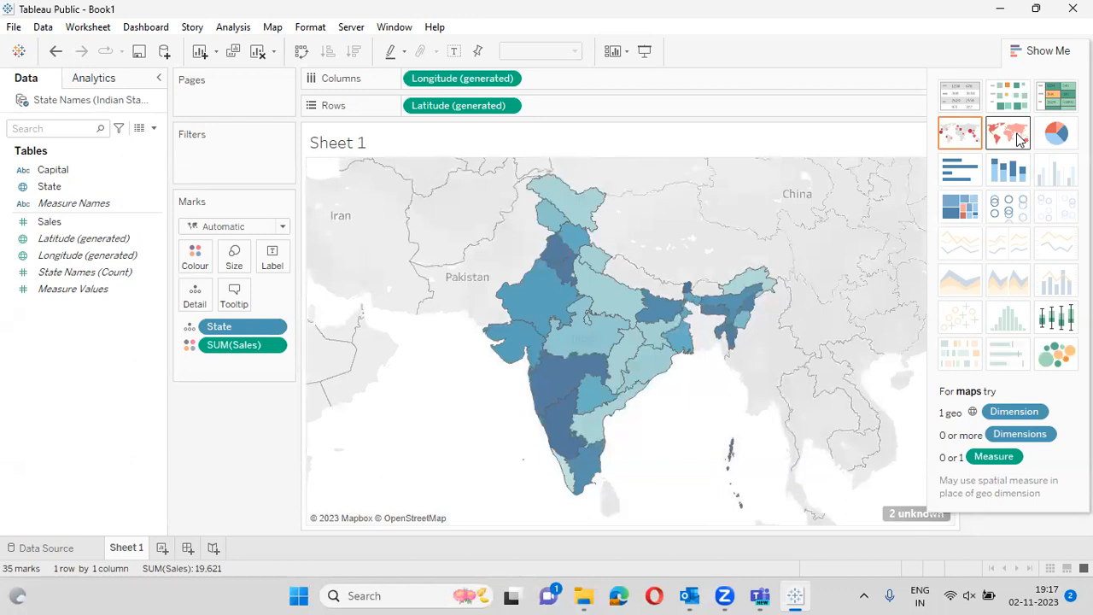
mouse_move(536, 235)
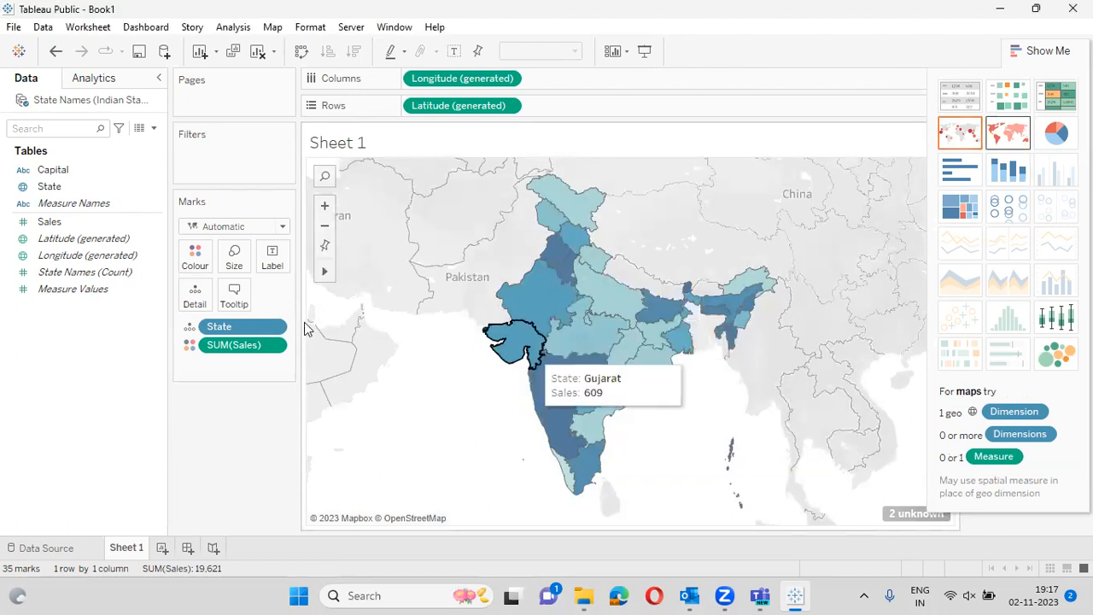
- Choose the Red palette for Sales in Edit Colours (range 102 to 916) and apply it
left_click(196, 267)
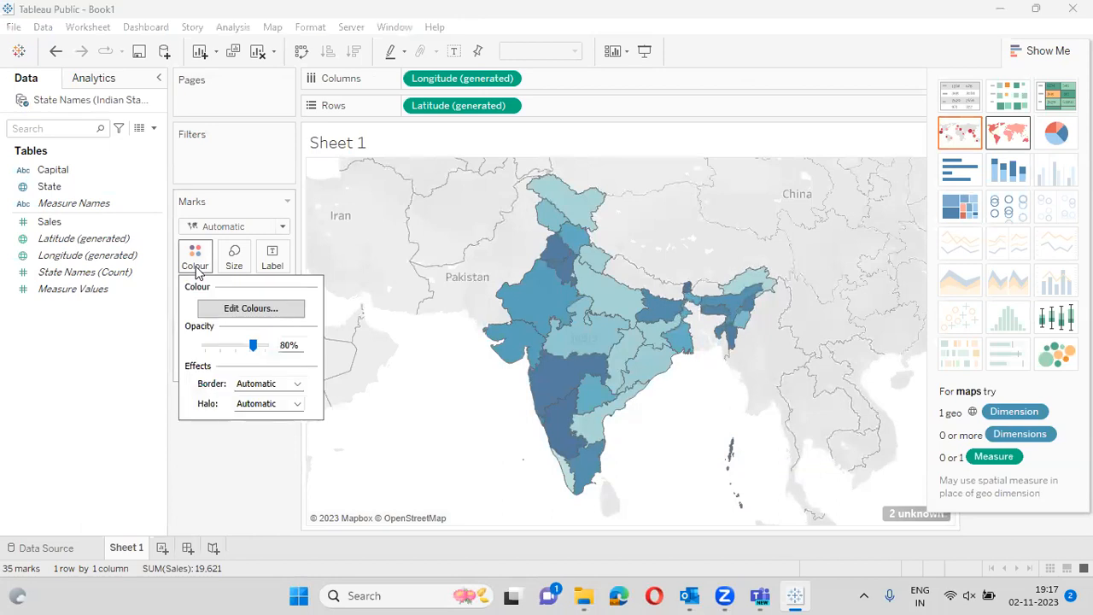
left_click(261, 314)
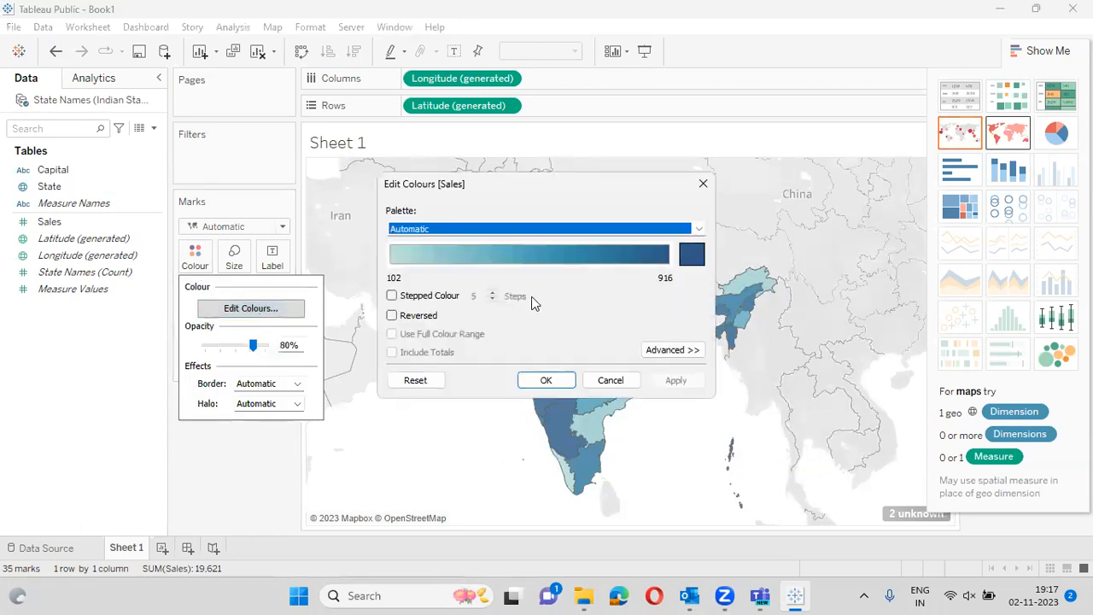
left_click(699, 228)
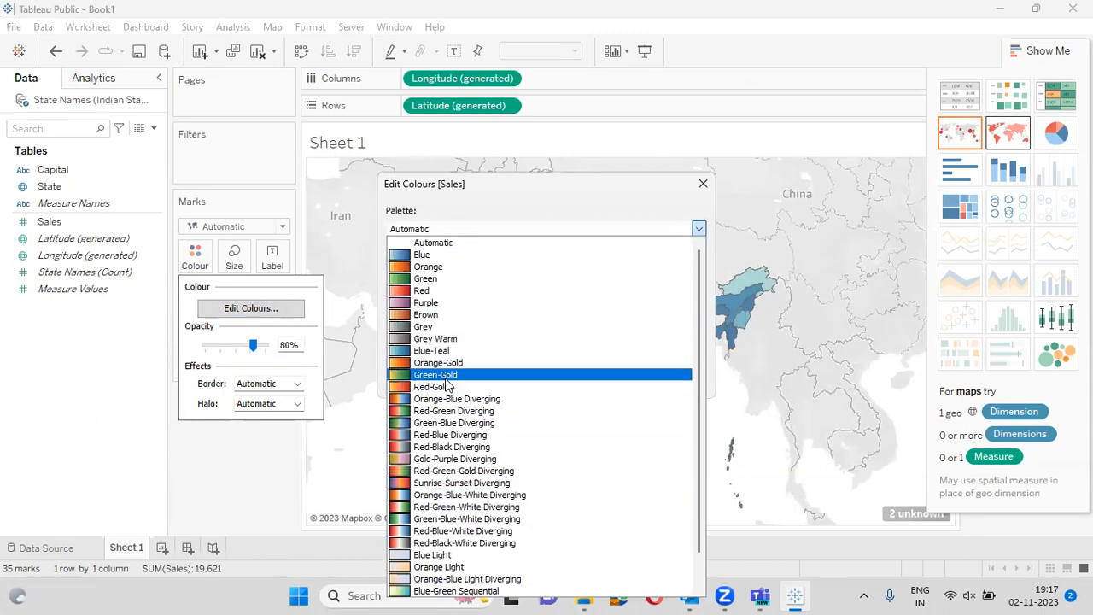
left_click(420, 290)
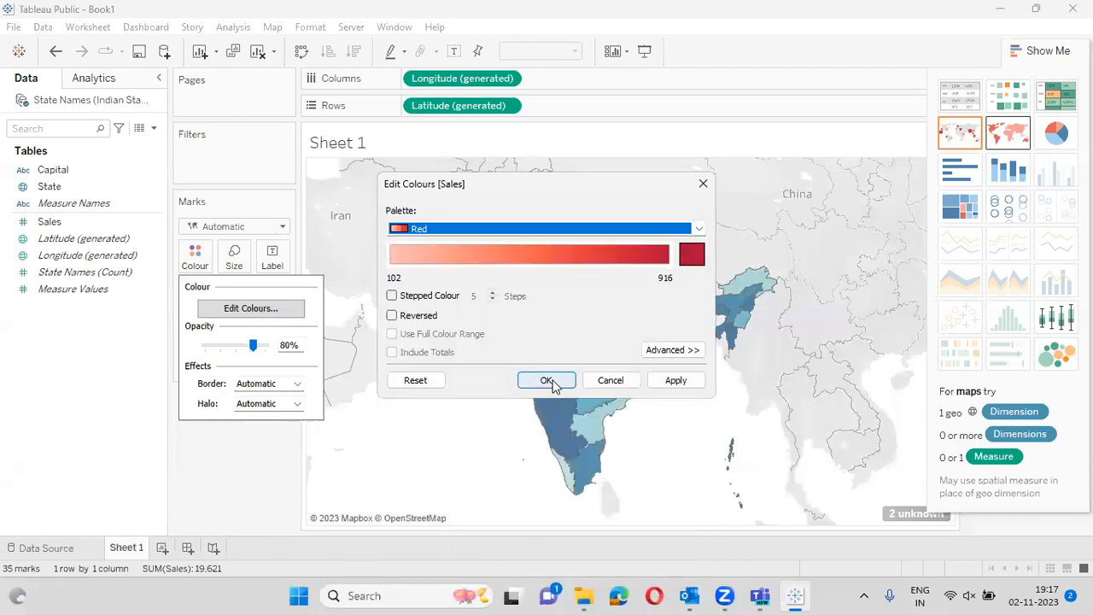
left_click(547, 381)
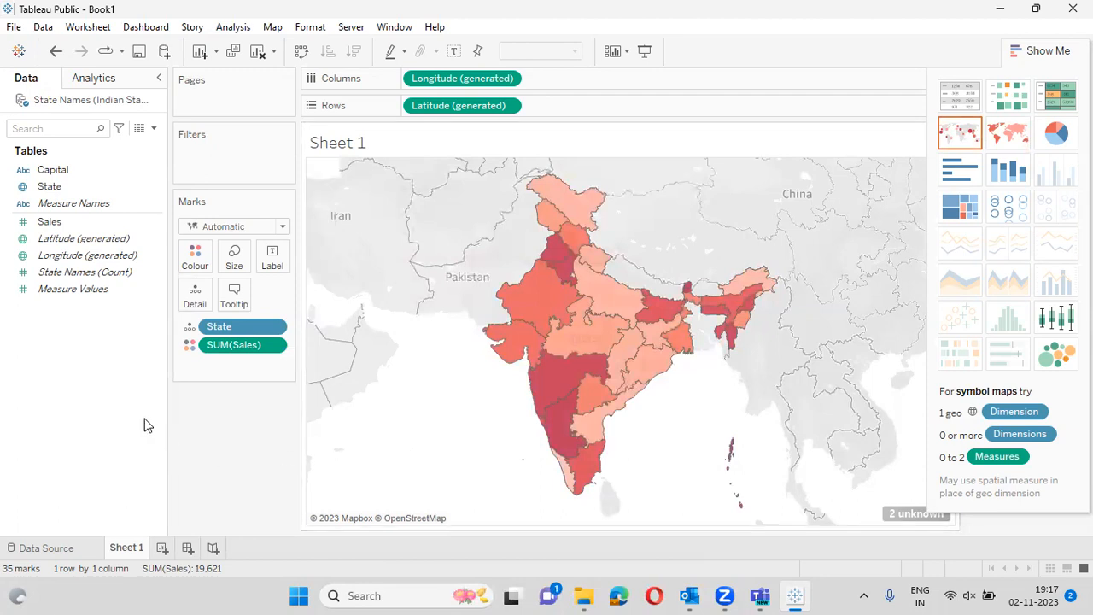
- Open Edit Locations for the 2 unknown states and match Dadar and Nagar Haveli to its territory
left_click(898, 517)
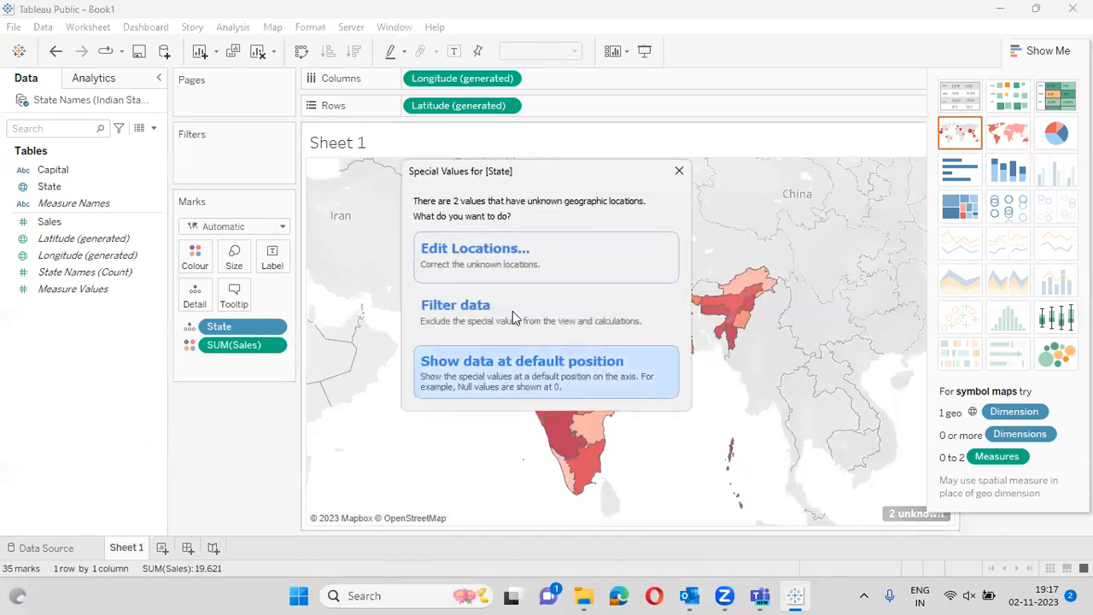
left_click(468, 252)
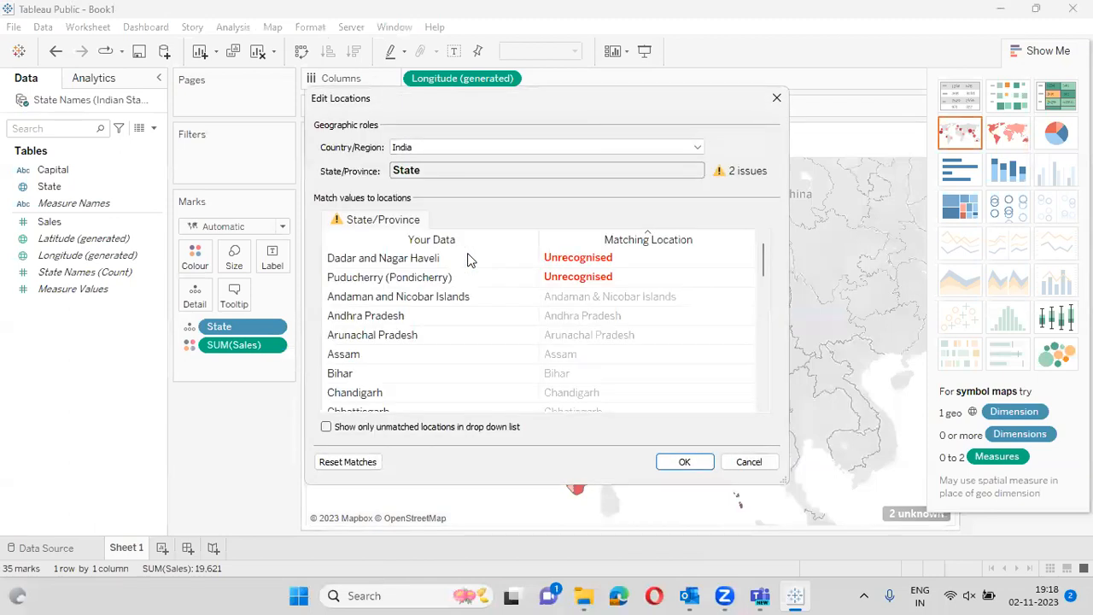
left_click(568, 260)
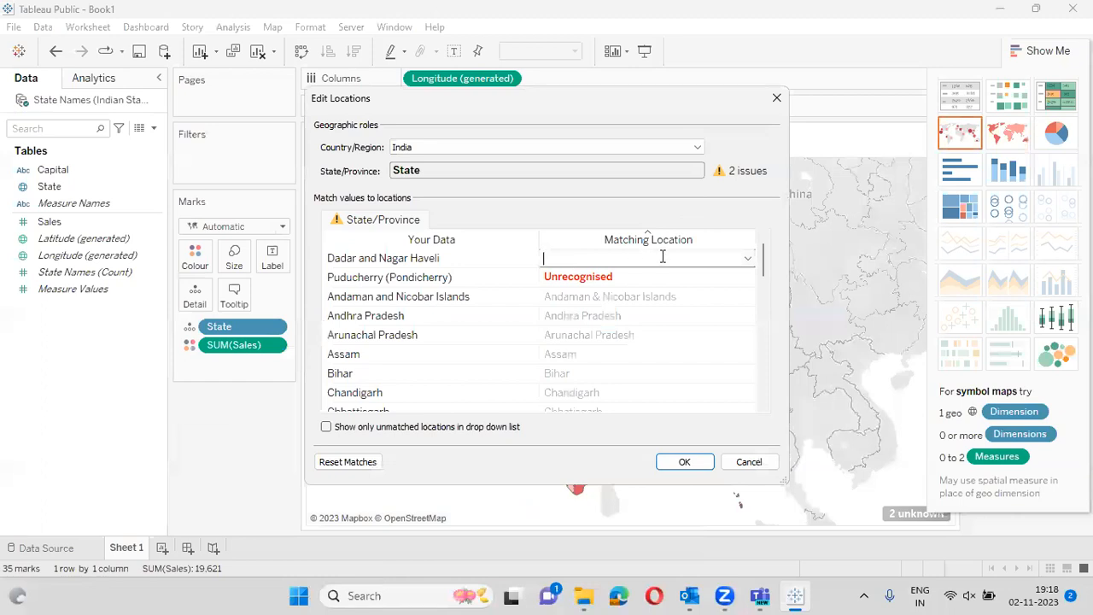
left_click(748, 259)
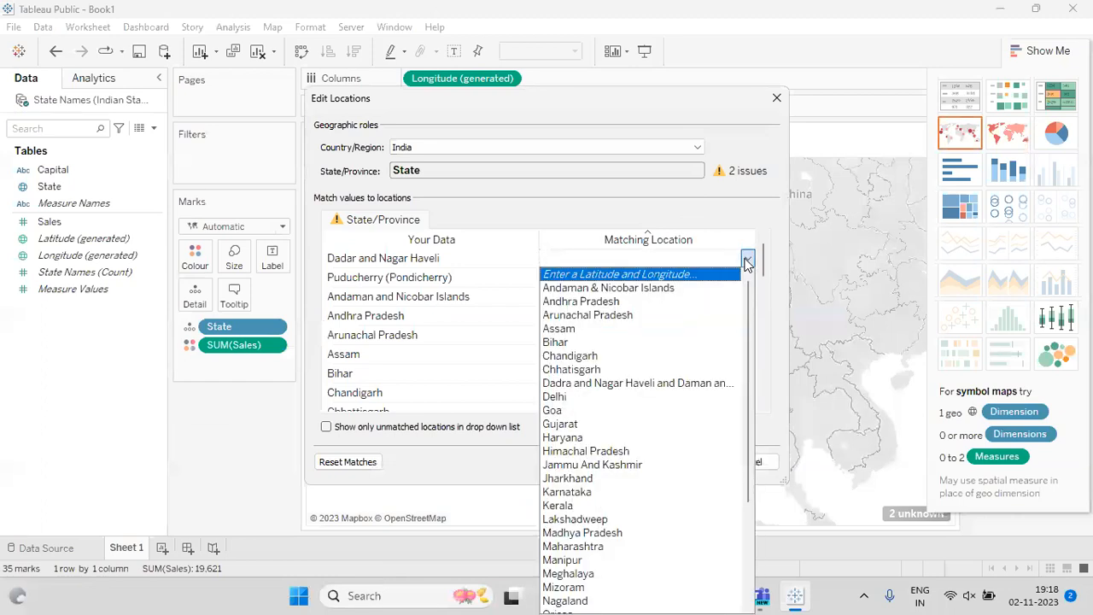
left_click(631, 383)
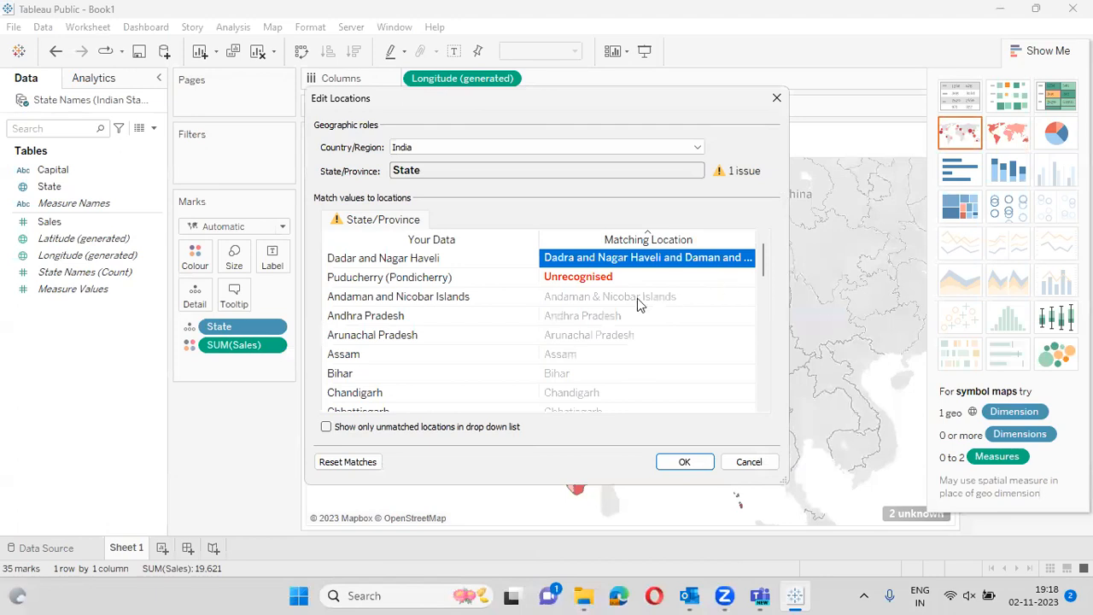
- Match Puducherry (Pondicherry) to Puducherry, confirm, and hide Show Me so the Sales legend shows
left_click(598, 281)
left_click(599, 279)
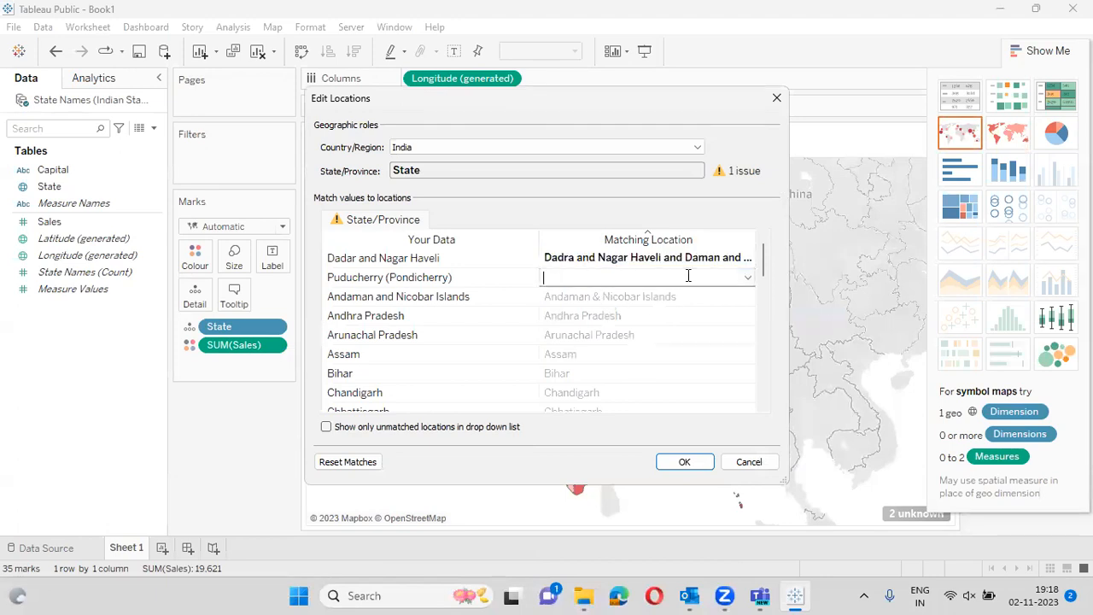
left_click(747, 278)
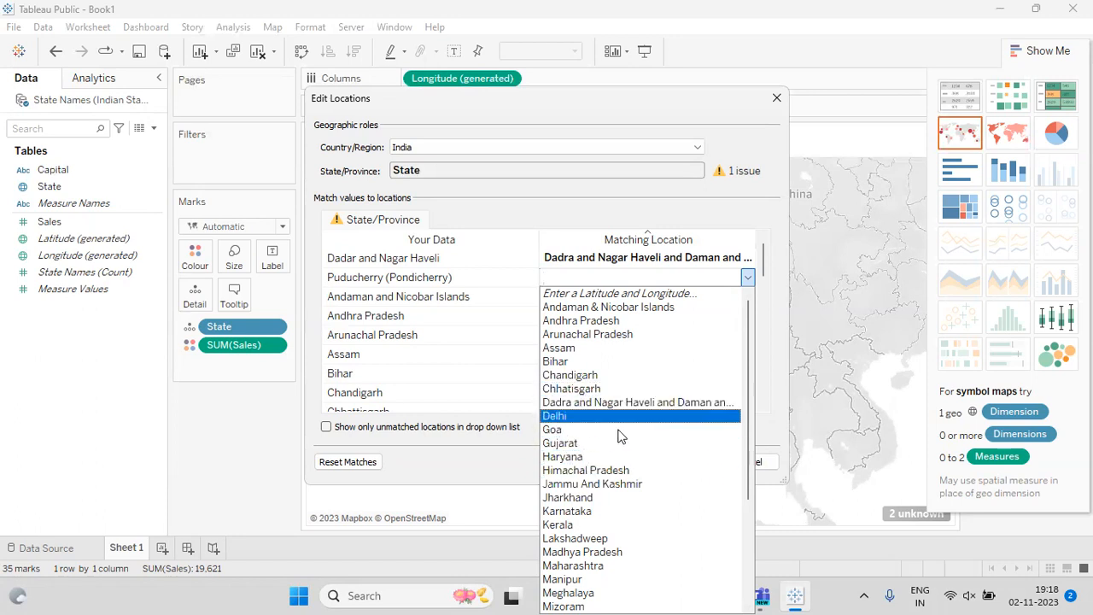
left_click_drag(748, 413, 749, 499)
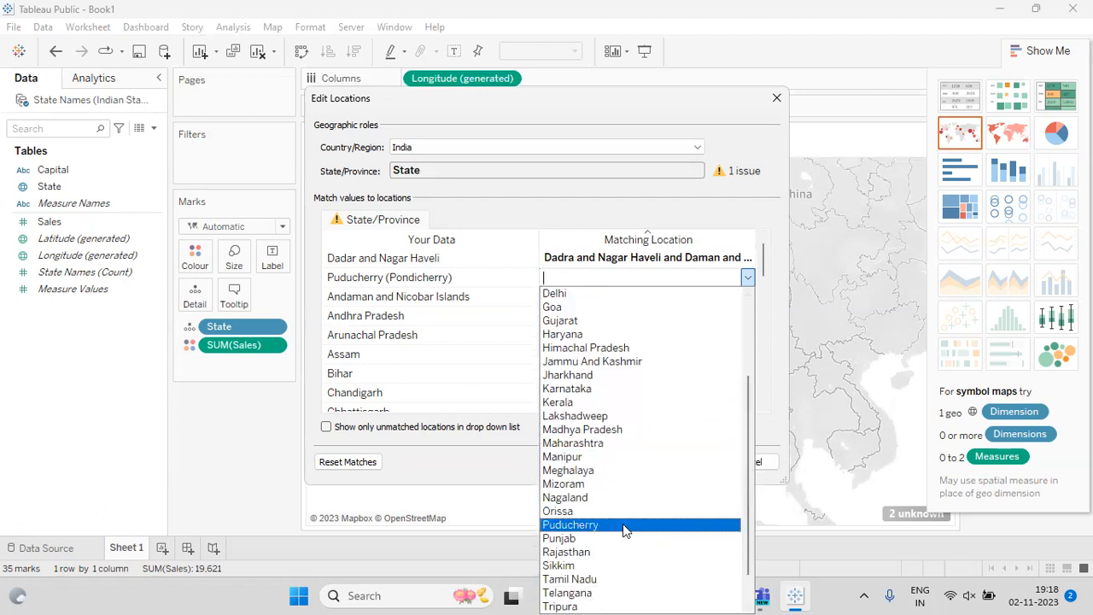
left_click(622, 524)
left_click(707, 461)
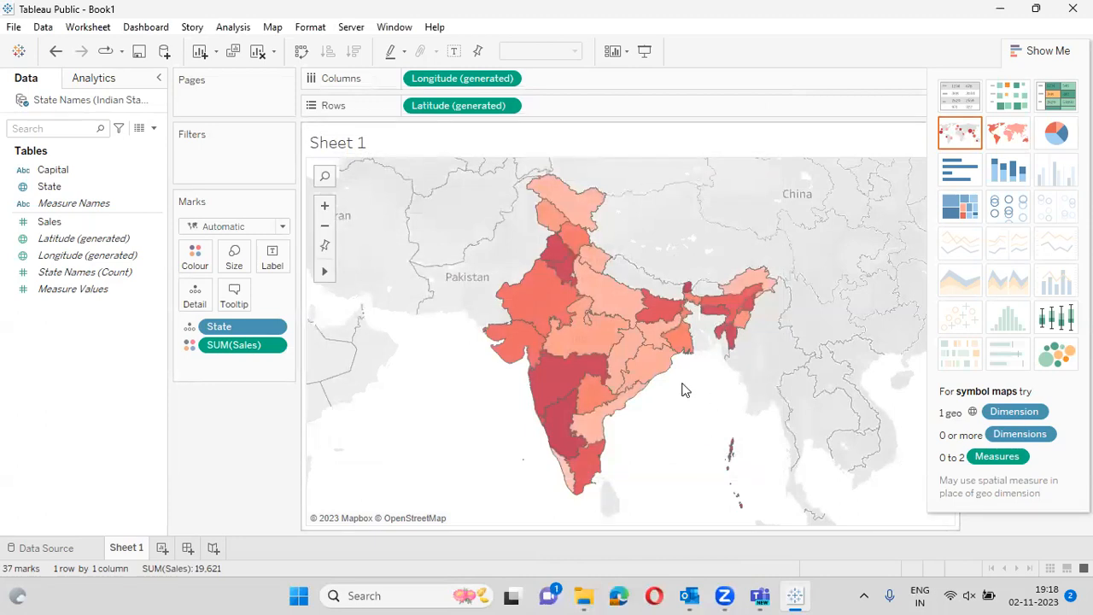
left_click(1058, 62)
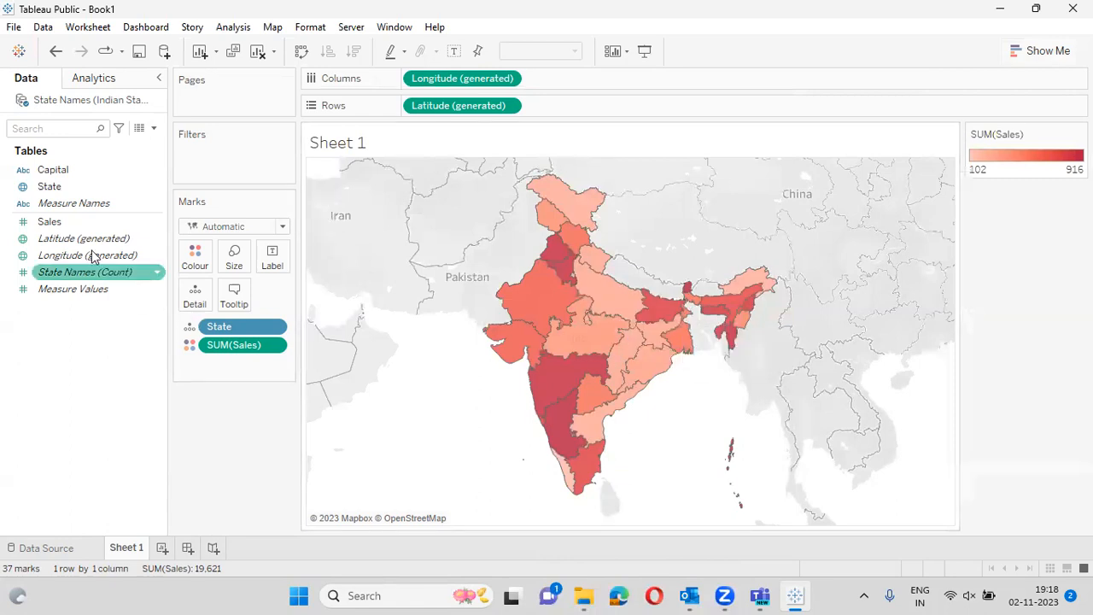
- Label each state with its Capital, replacing the briefly added SUM(Sales) labels
left_click_drag(51, 221, 273, 254)
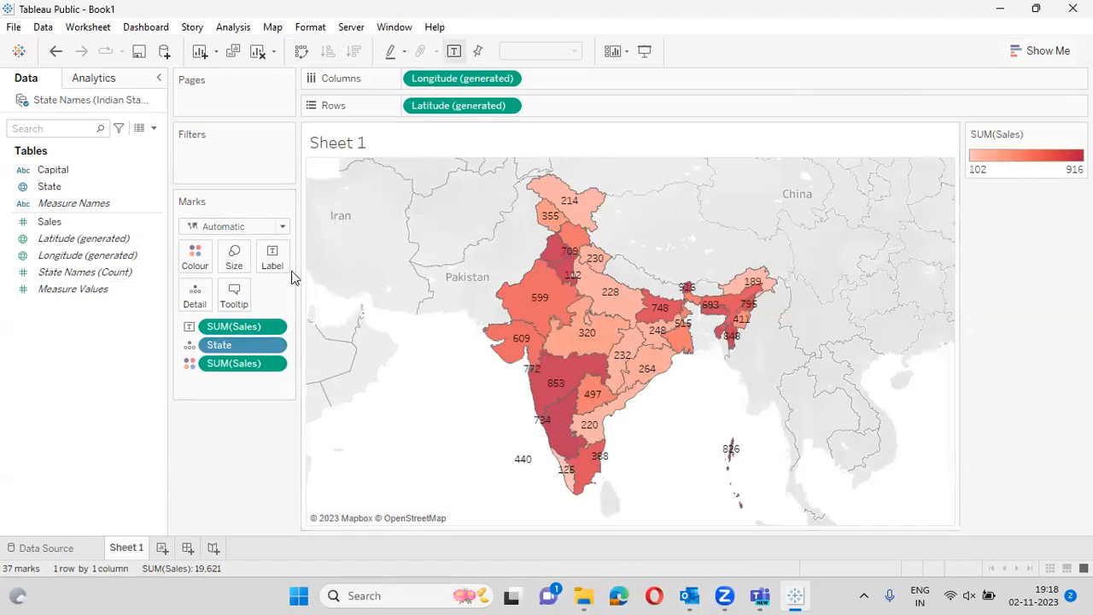
left_click_drag(240, 326, 60, 290)
left_click_drag(56, 179, 273, 256)
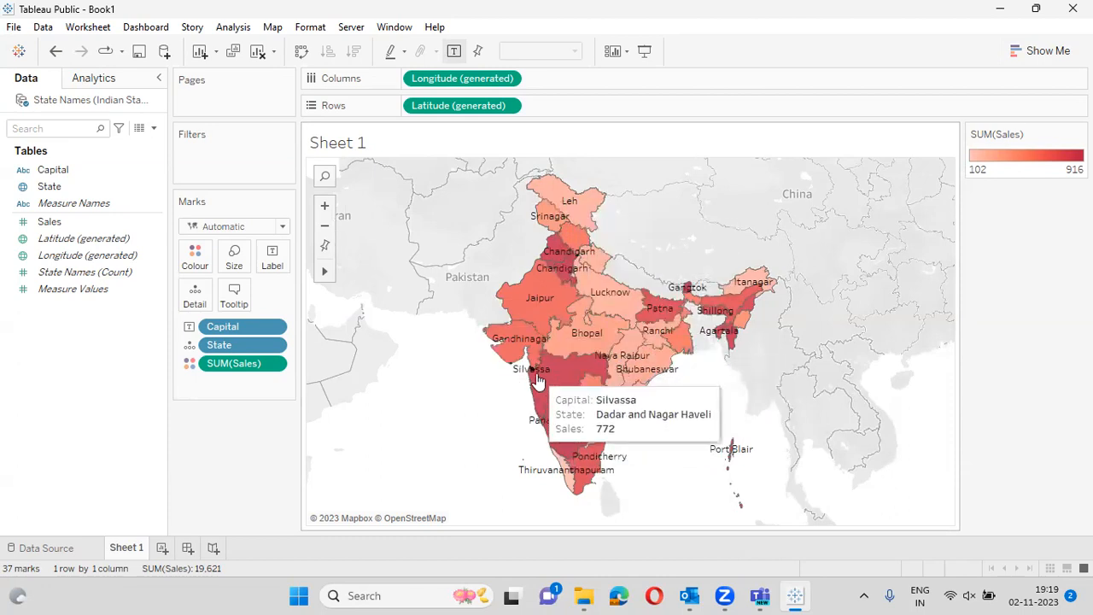
- In Map > Background Layers, turn off Country/Region Names and State/Province Borders
left_click(352, 81)
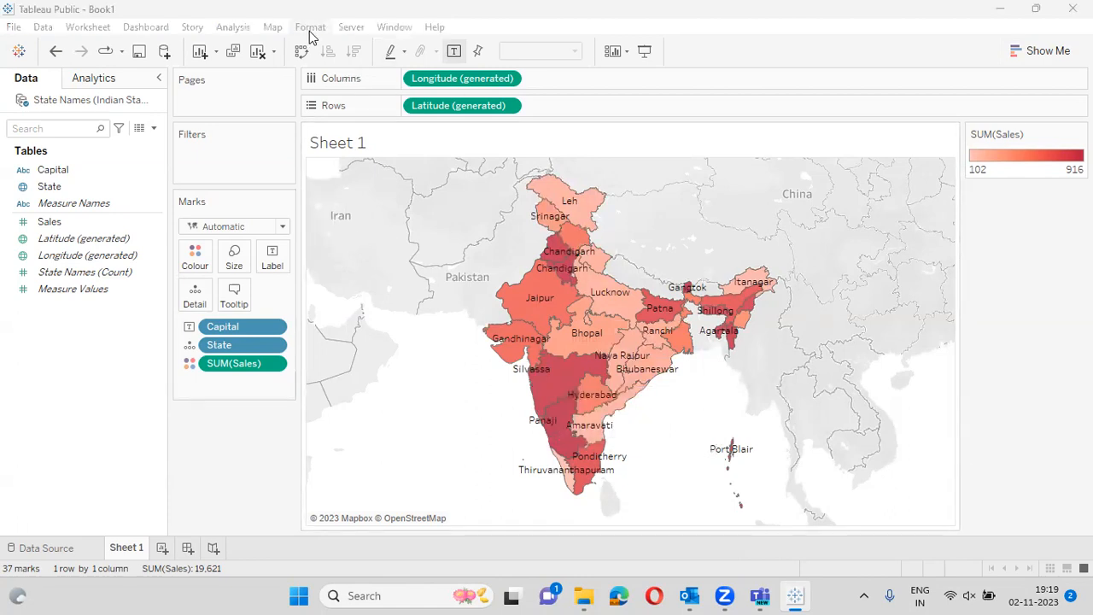
left_click(278, 27)
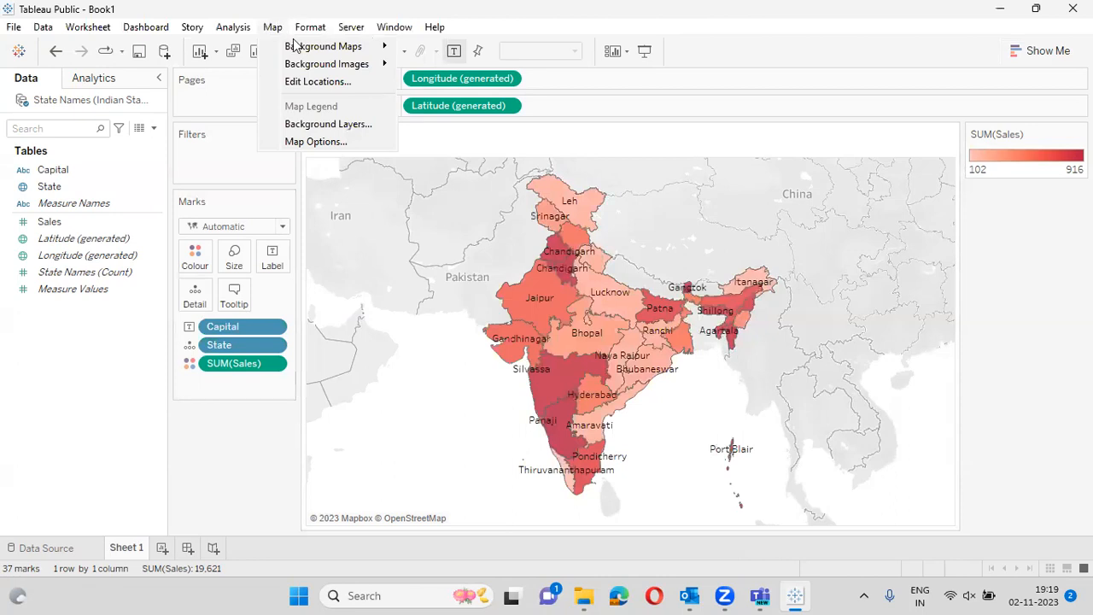
left_click(294, 126)
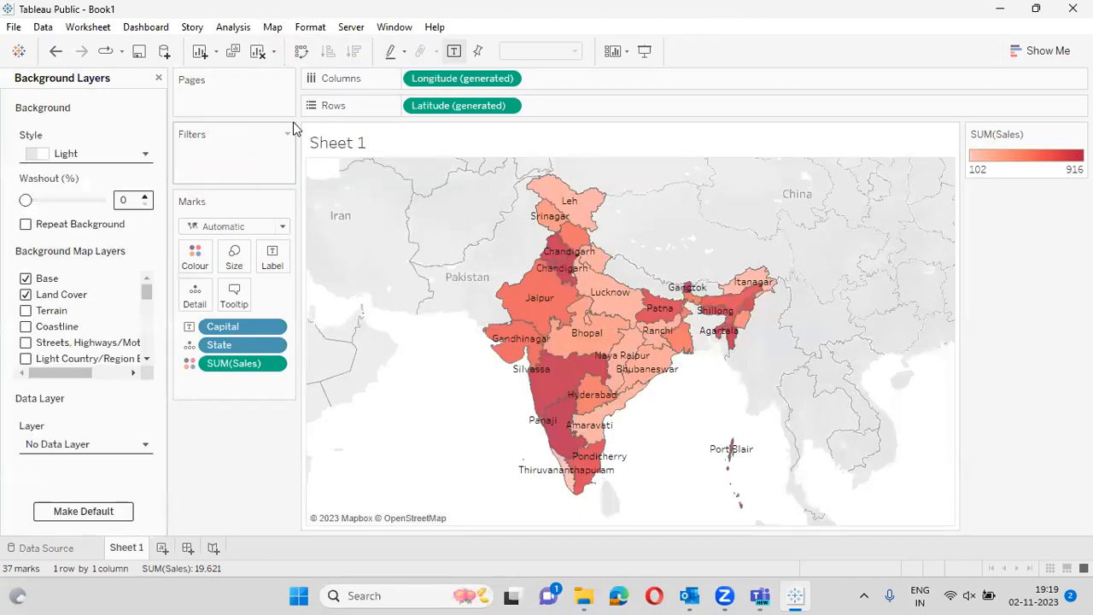
left_click(25, 278)
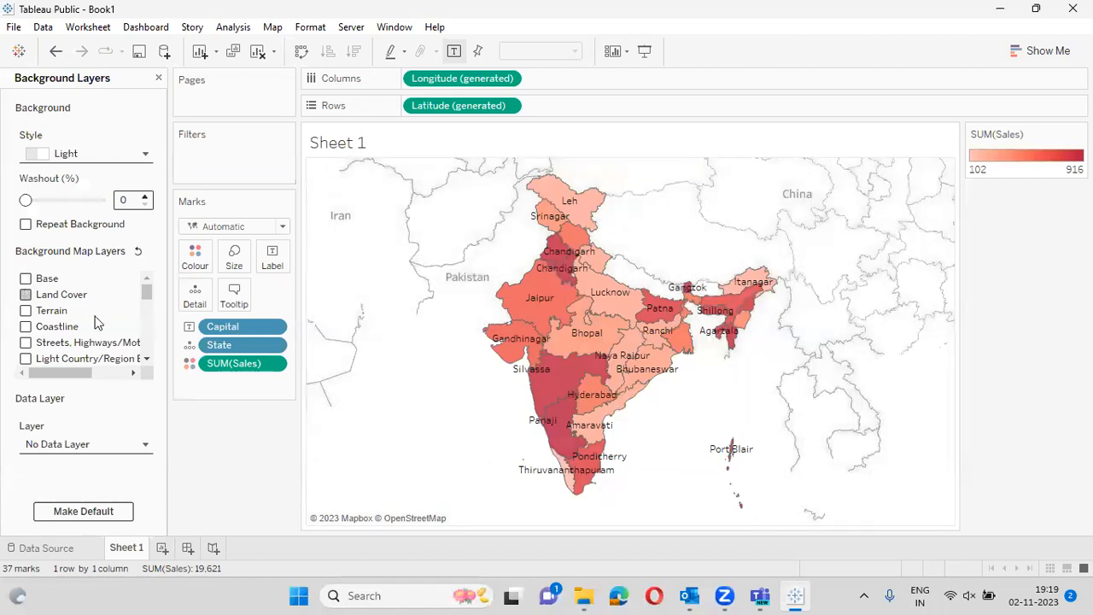
left_click(147, 359)
left_click(147, 359)
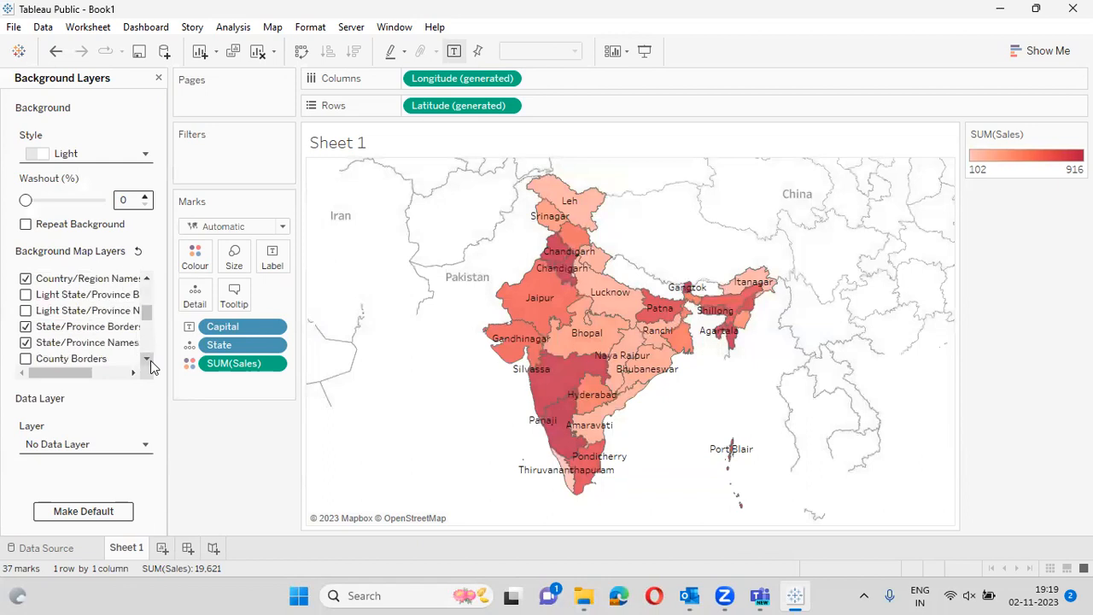
left_click(26, 279)
left_click(26, 327)
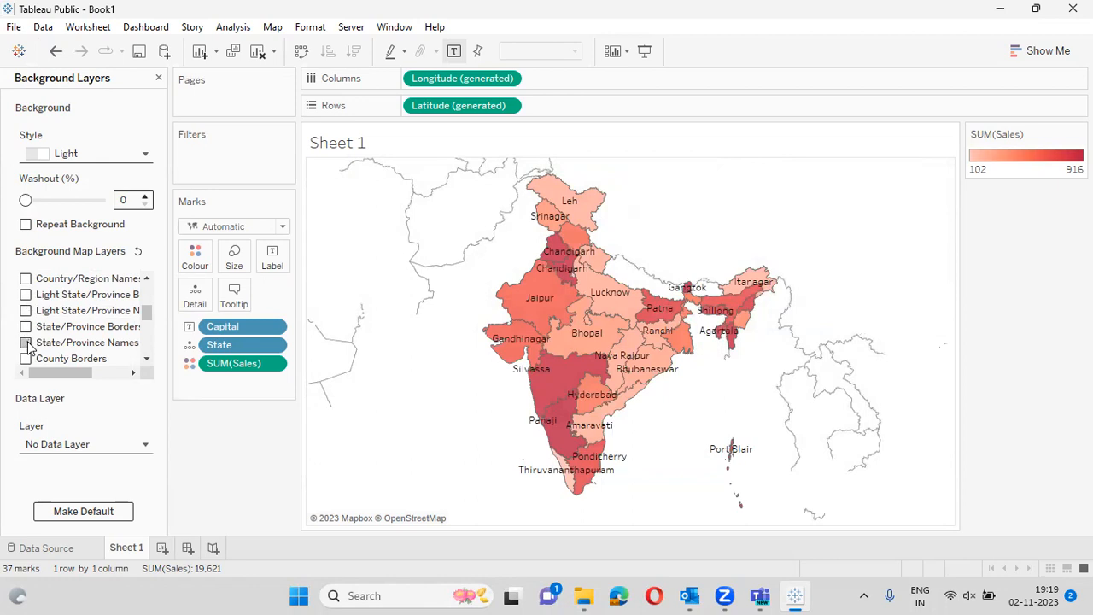
- Turn off the State/Province Names and Country/Region Borders background layers
left_click(147, 359)
left_click(146, 359)
left_click(146, 359)
left_click(147, 358)
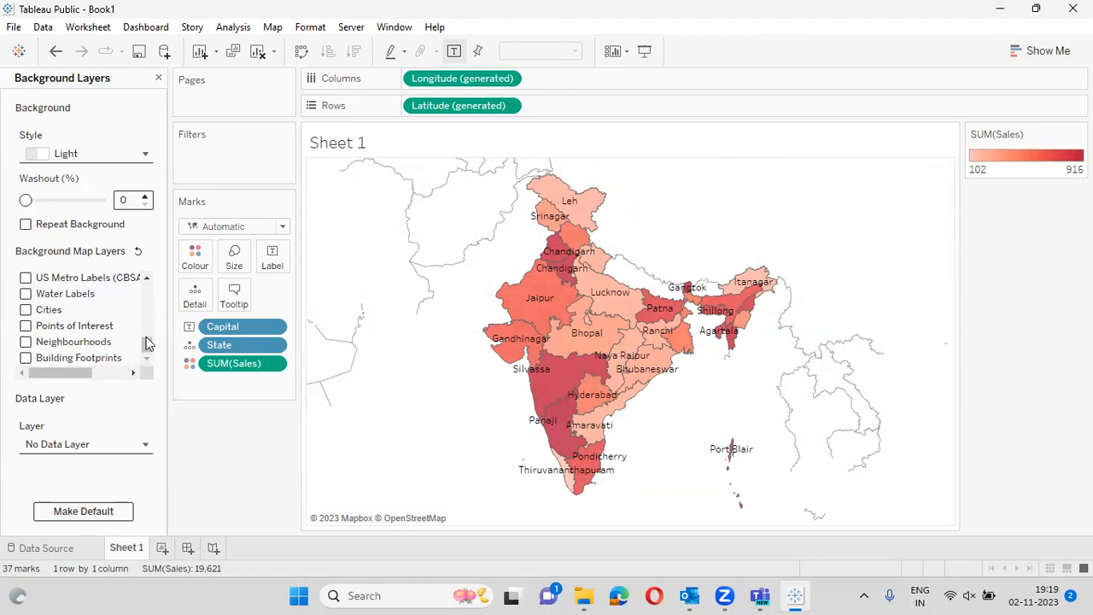
left_click(147, 278)
left_click(147, 279)
left_click(147, 278)
left_click(146, 278)
left_click(147, 278)
left_click(147, 278)
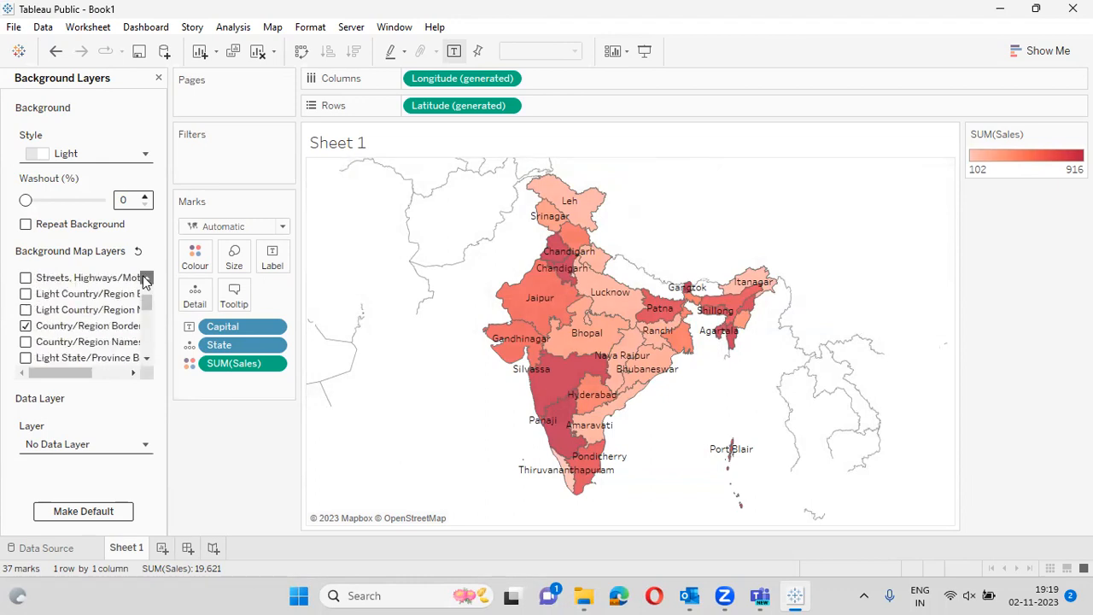
left_click(26, 326)
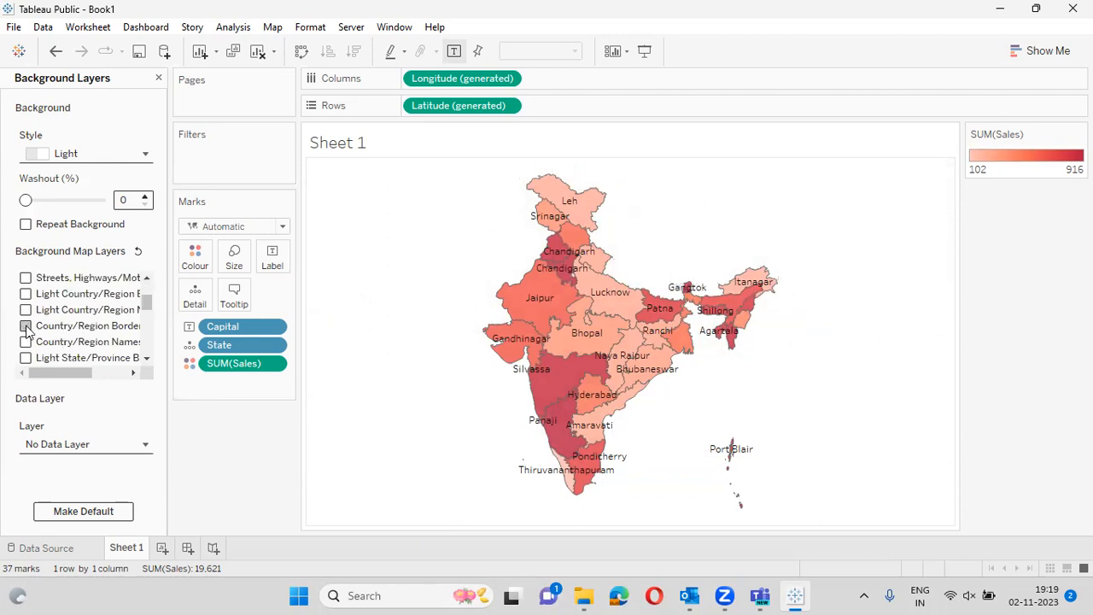
left_click(147, 278)
left_click(147, 278)
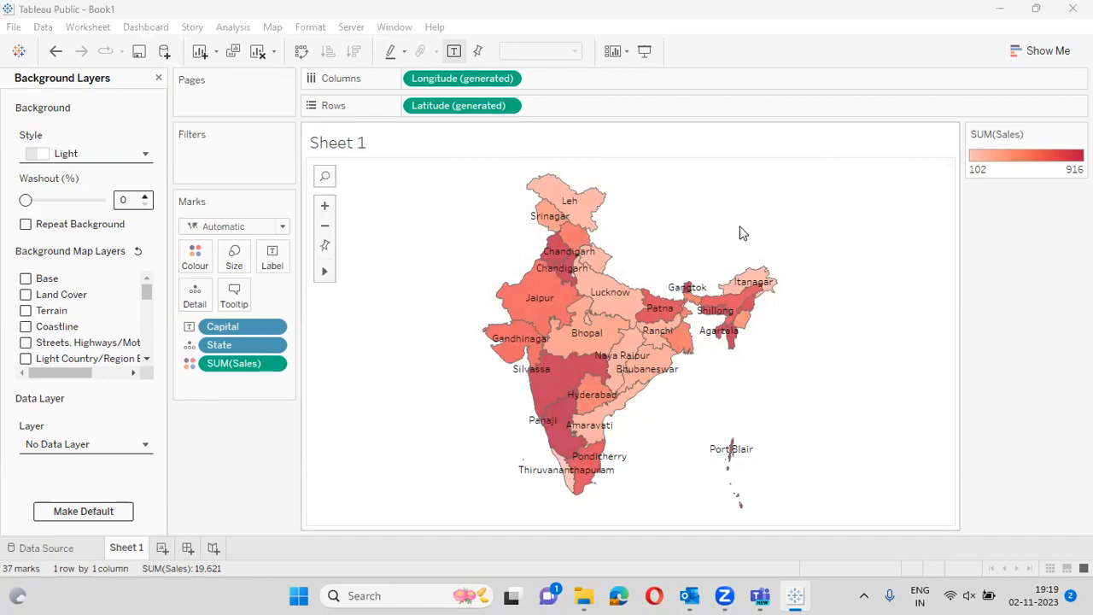
- Unmute the computer's sound from the system quick settings
mouse_move(738, 458)
mouse_move(520, 472)
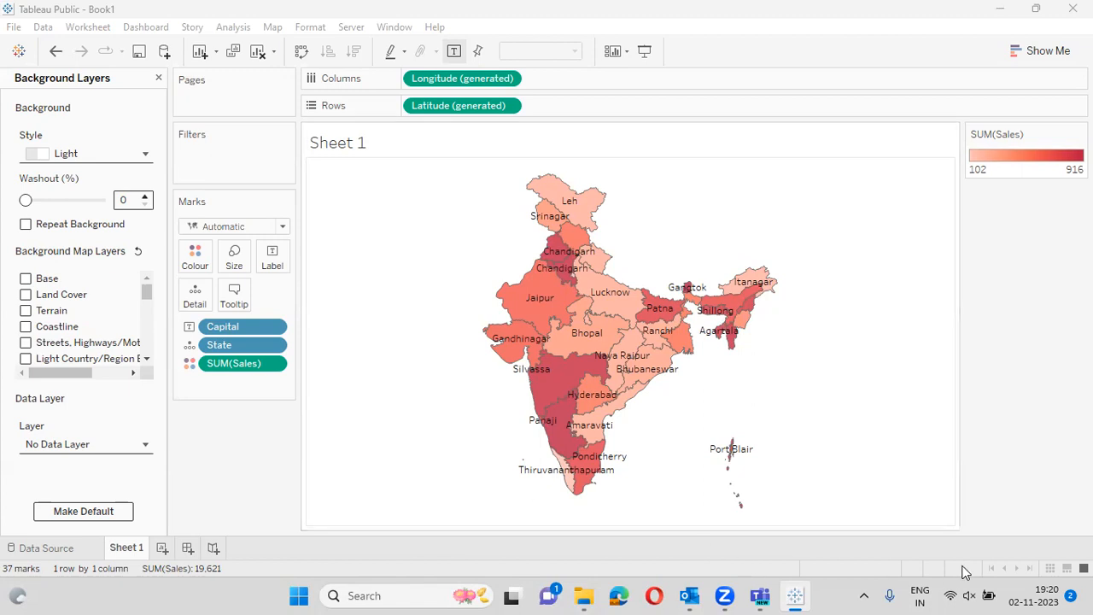
left_click(968, 595)
left_click(969, 595)
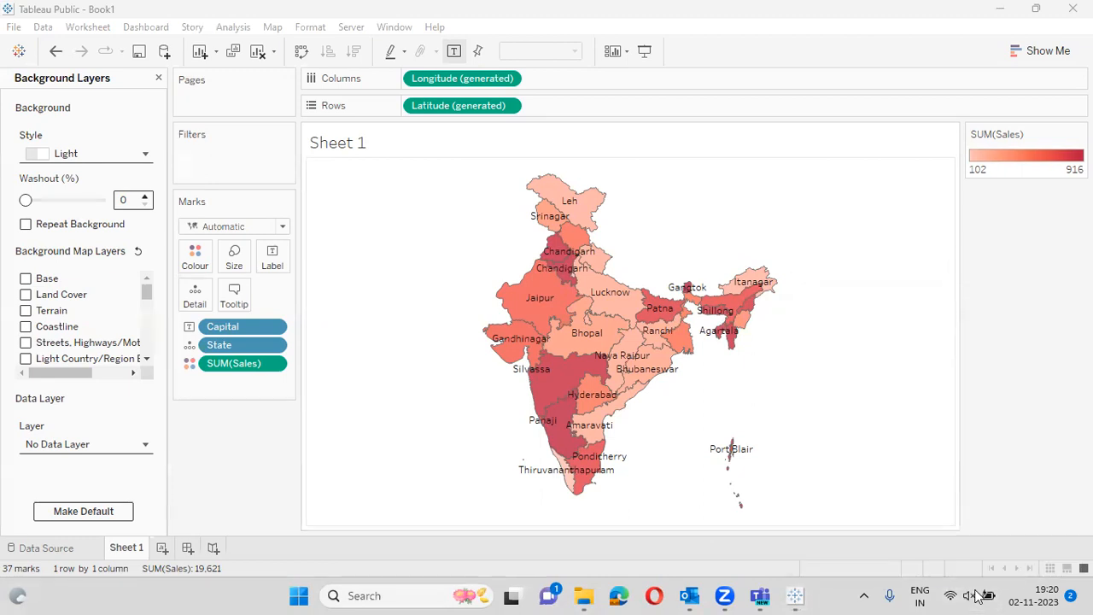
left_click(978, 595)
left_click(825, 497)
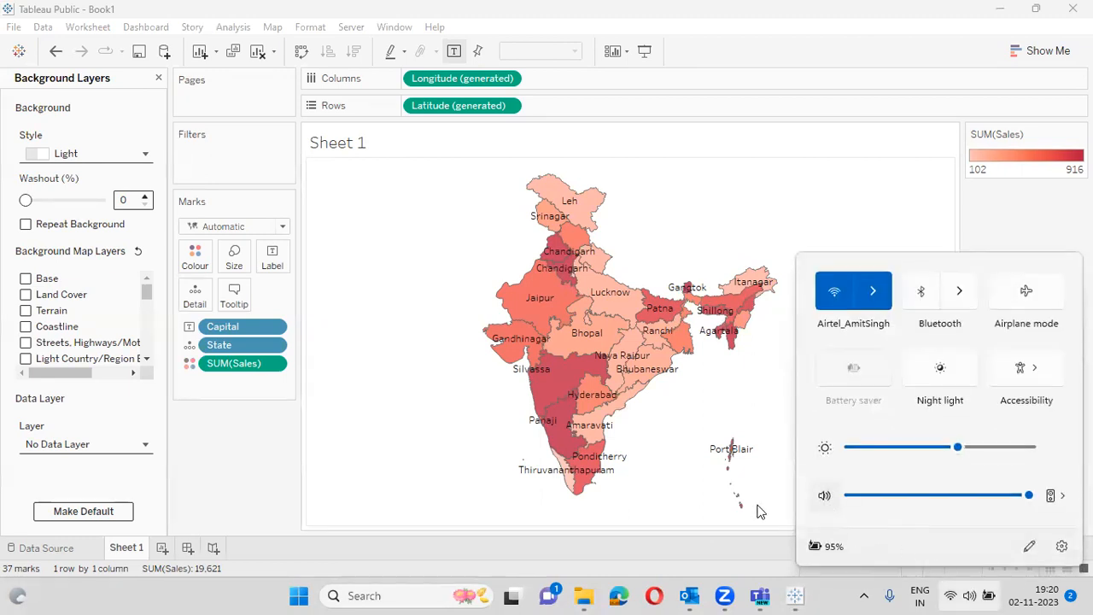
left_click(248, 480)
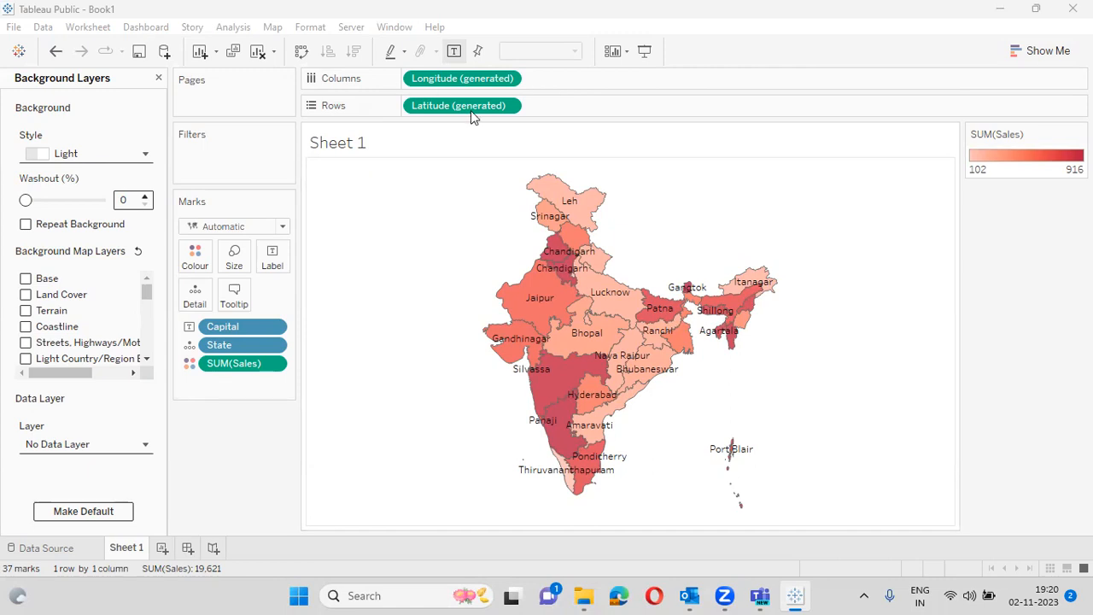
- Set the background map washout to 73% and close Background Layers to return to the Data pane
left_click(53, 202)
left_click(84, 200)
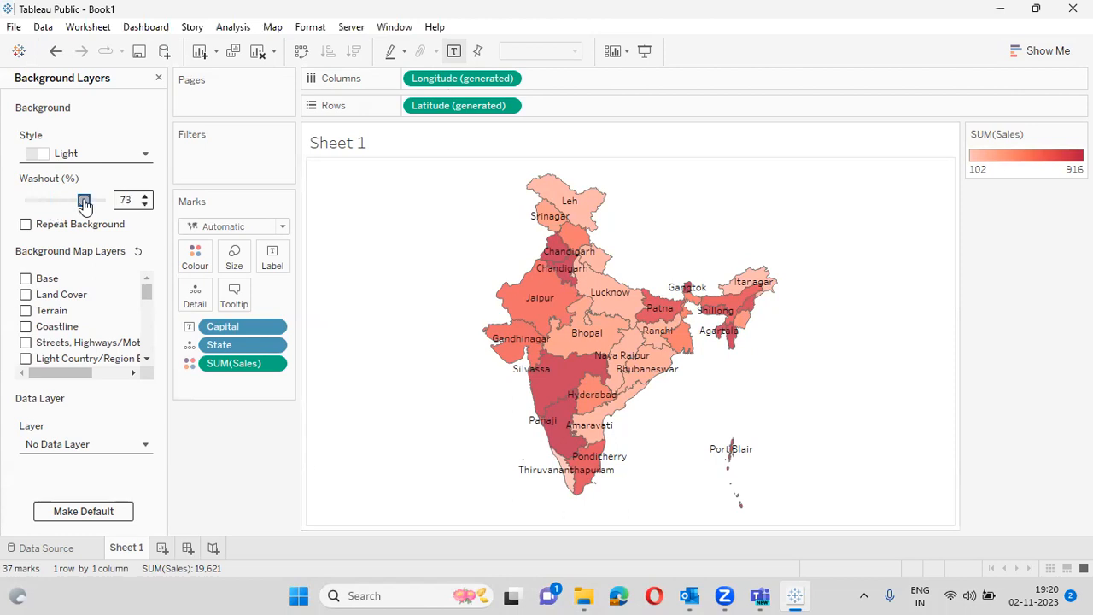
left_click(372, 4)
left_click(158, 78)
left_click(79, 240)
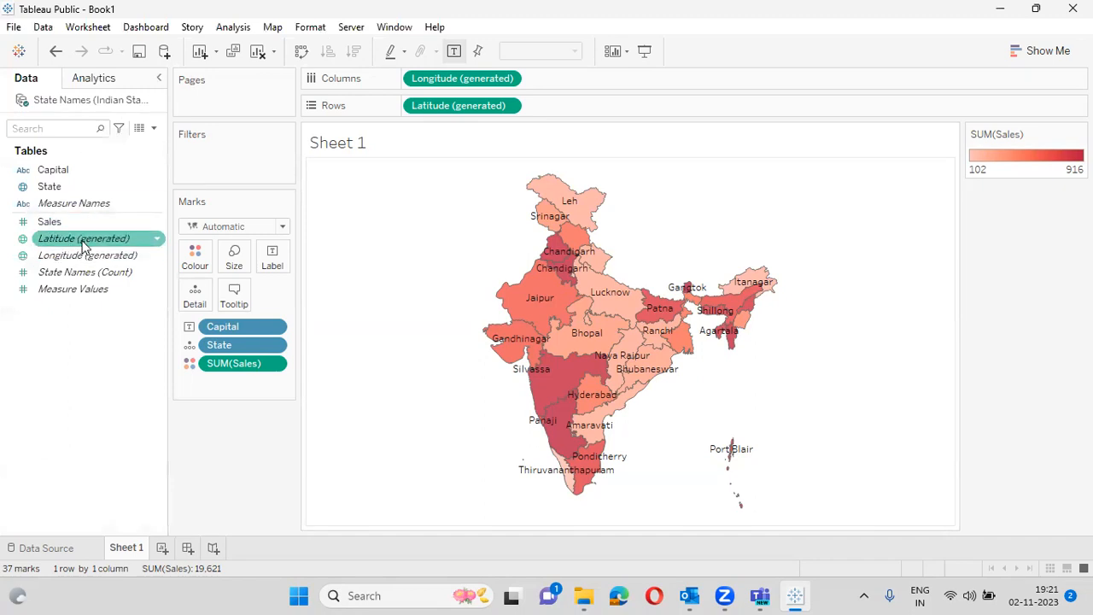
left_click(396, 82)
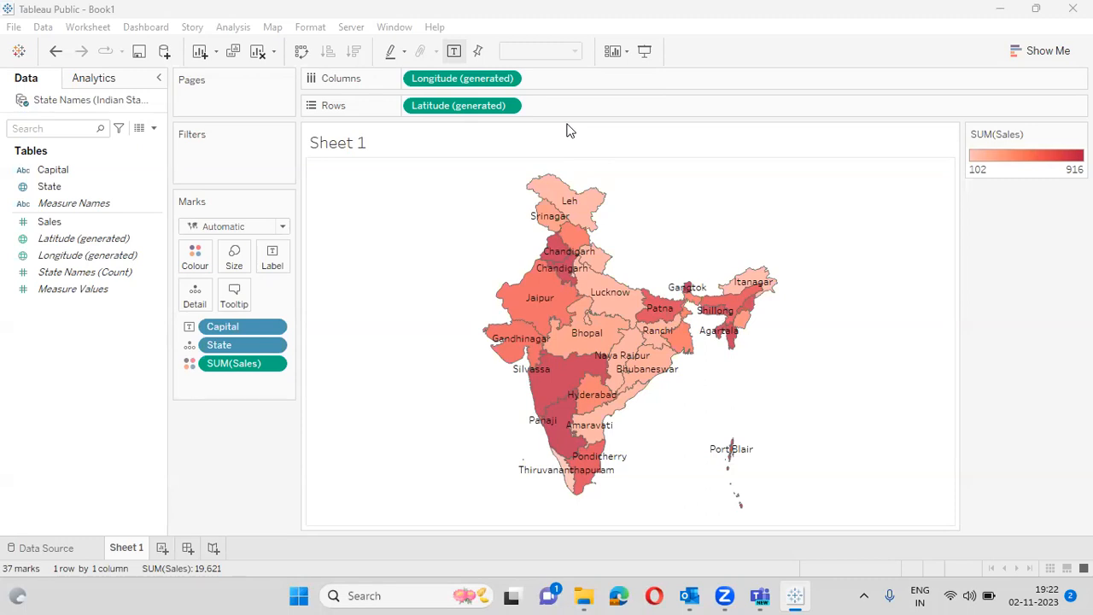
left_click(602, 151)
- On new Sheet 2, build a filled India map from State and SUM(Sales), then hide Show Me
left_click(161, 547)
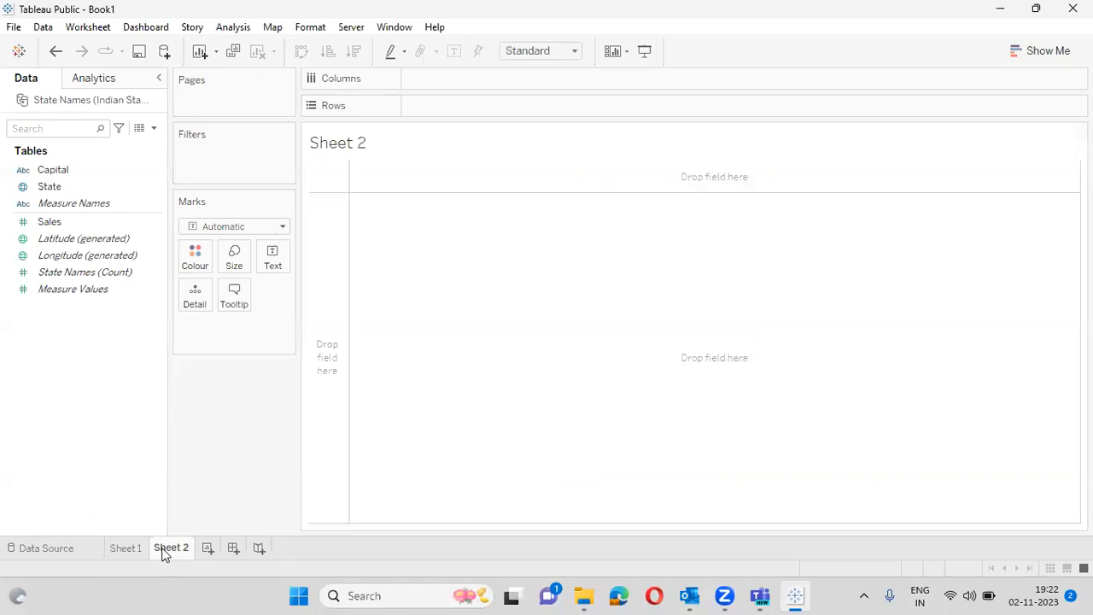
left_click(51, 194)
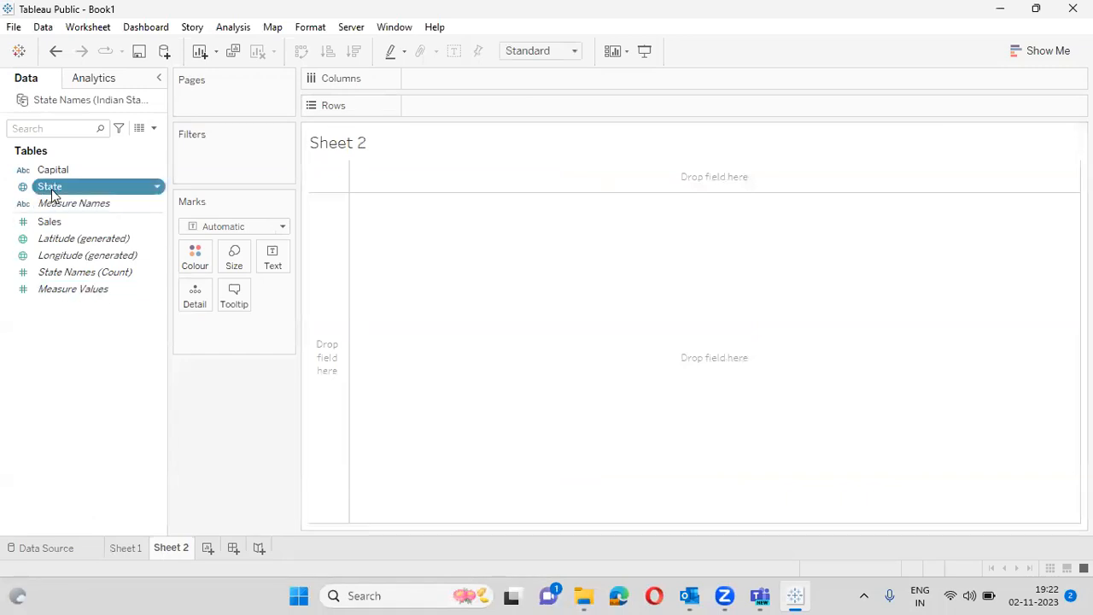
left_click(51, 221, "ctrl")
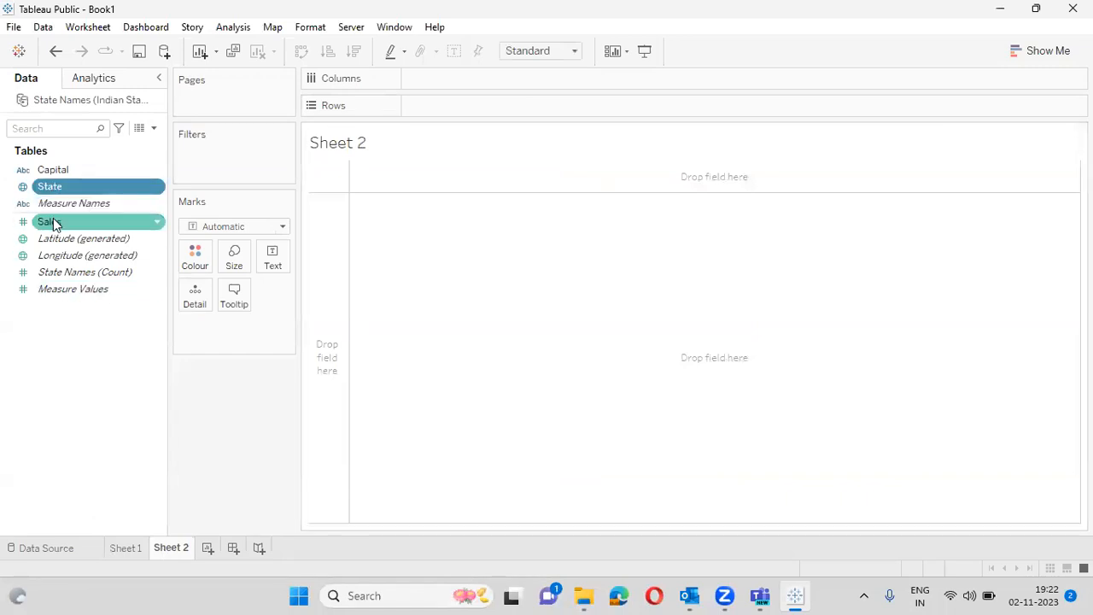
left_click(1051, 52)
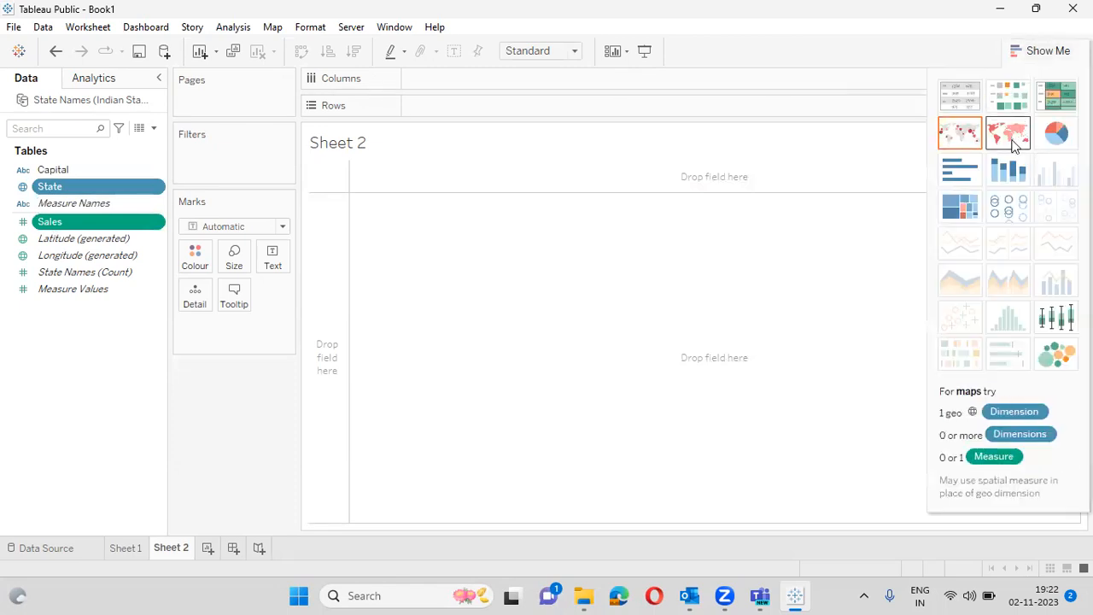
left_click(1012, 136)
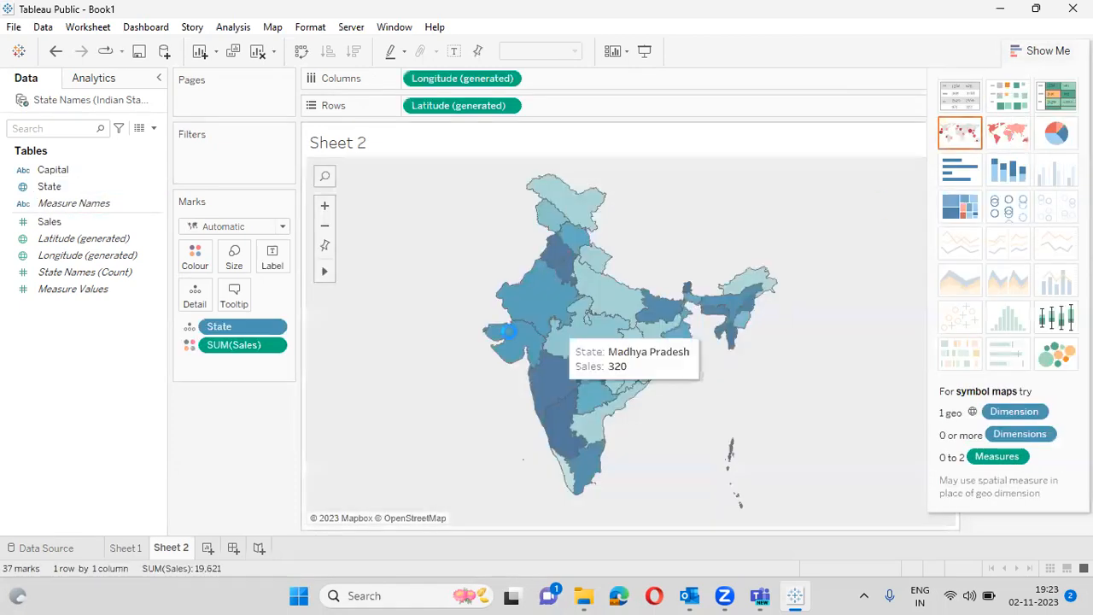
mouse_move(556, 232)
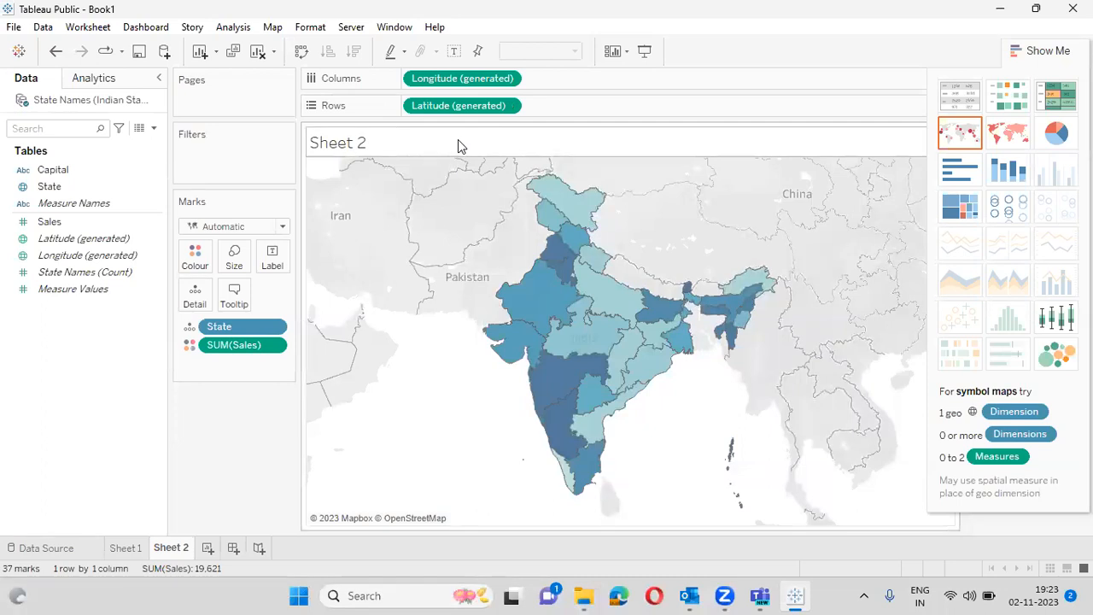
left_click(1063, 50)
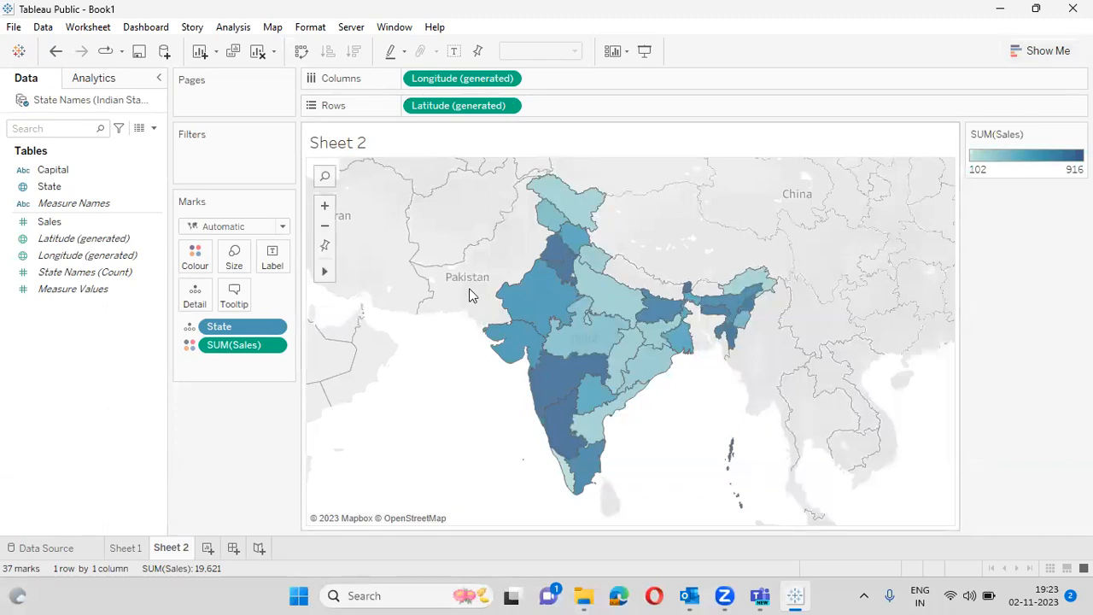
- Put Capital on Label so every Sheet 2 state shows its capital city
mouse_move(560, 297)
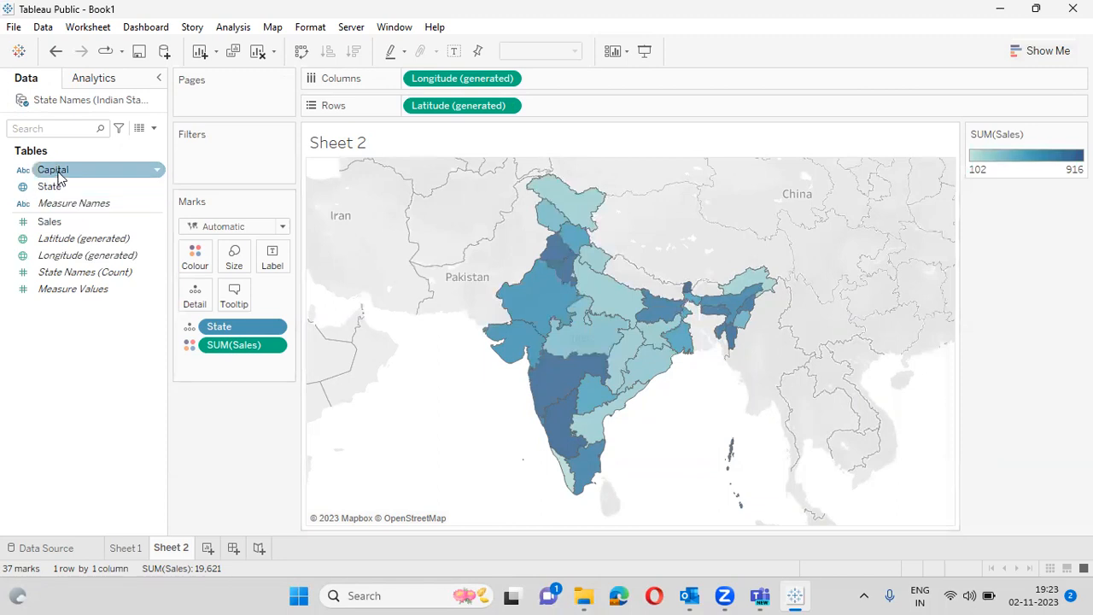
left_click_drag(60, 174, 271, 255)
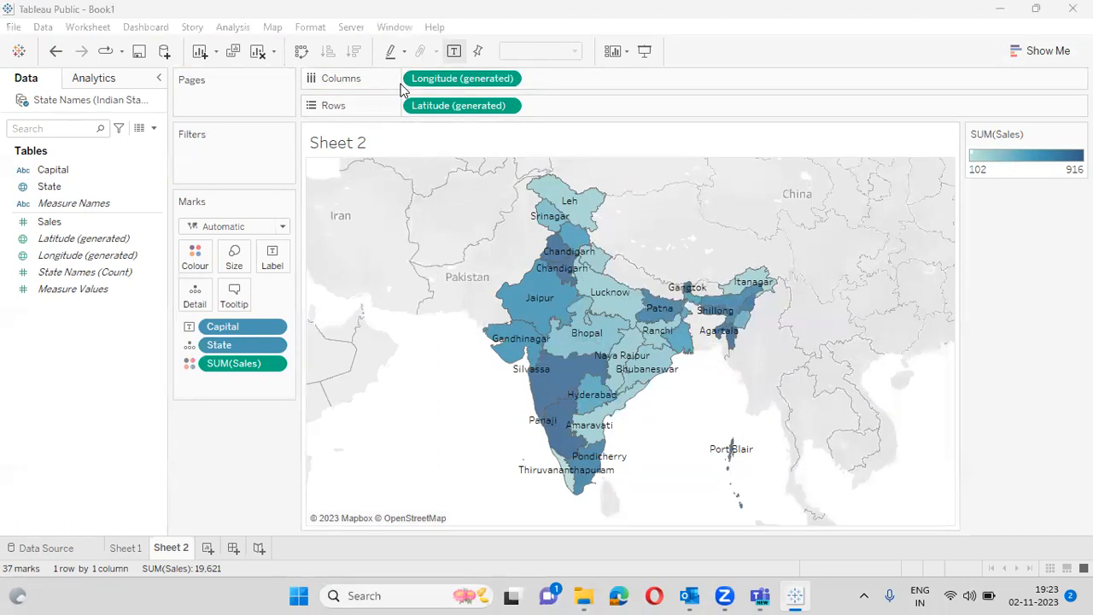
- Glance at the Map menu without changing anything, then close the Tableau Public window
left_click(267, 27)
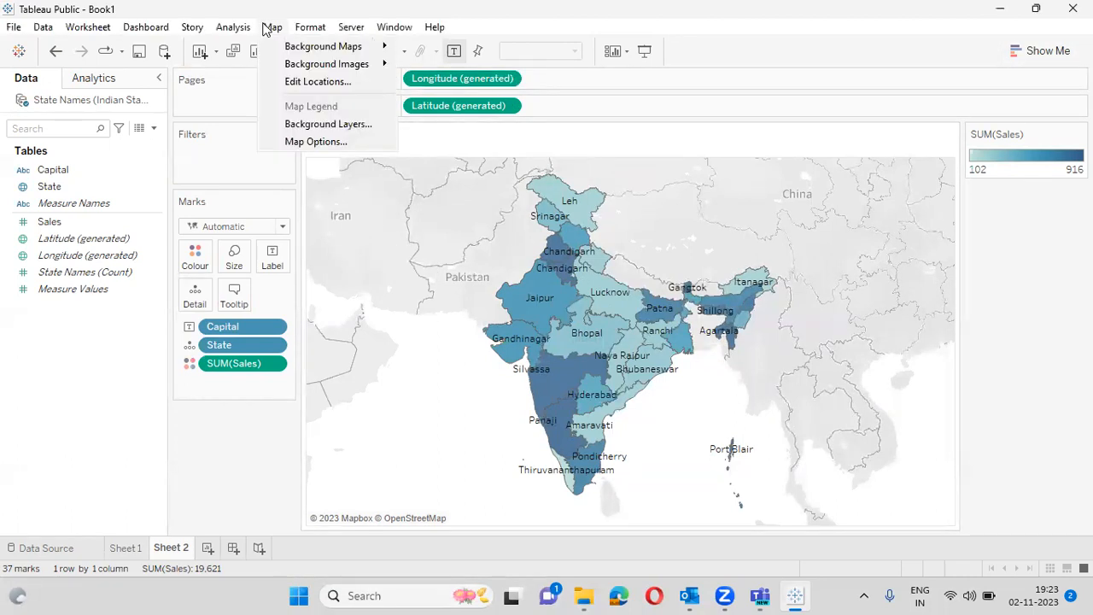
left_click(409, 144)
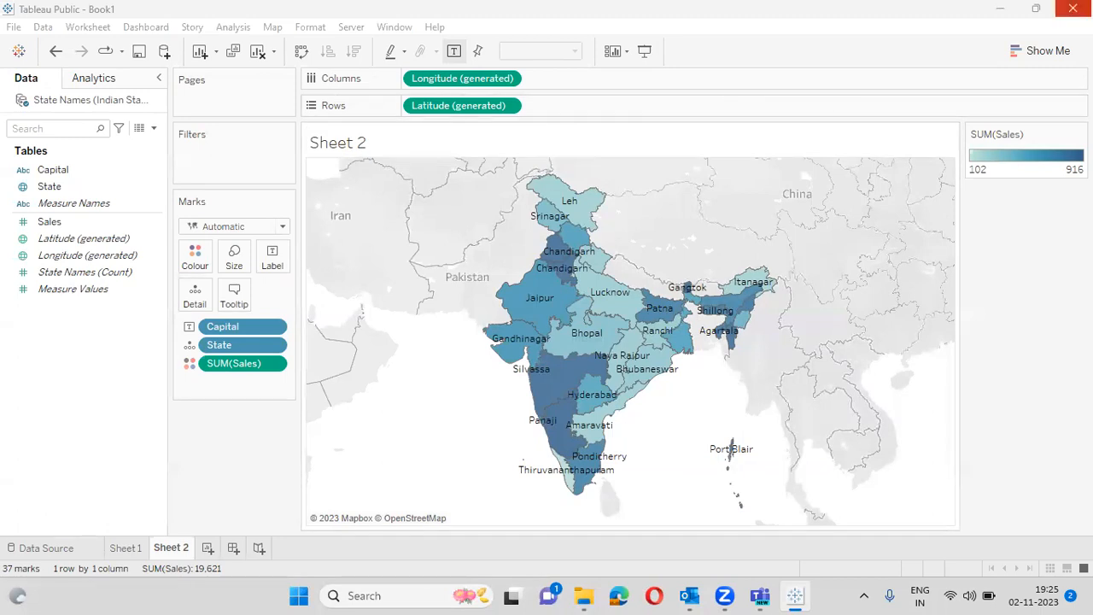
left_click(1073, 9)
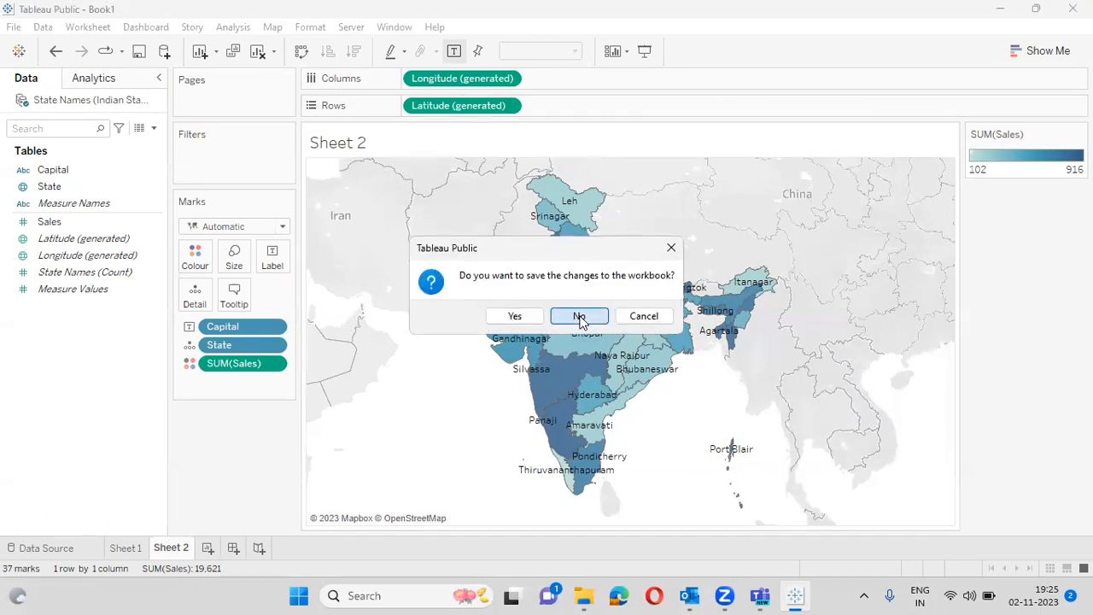
- Close Tableau without saving the old workbook, then relaunch Tableau Public from the desktop shortcut
left_click(580, 317)
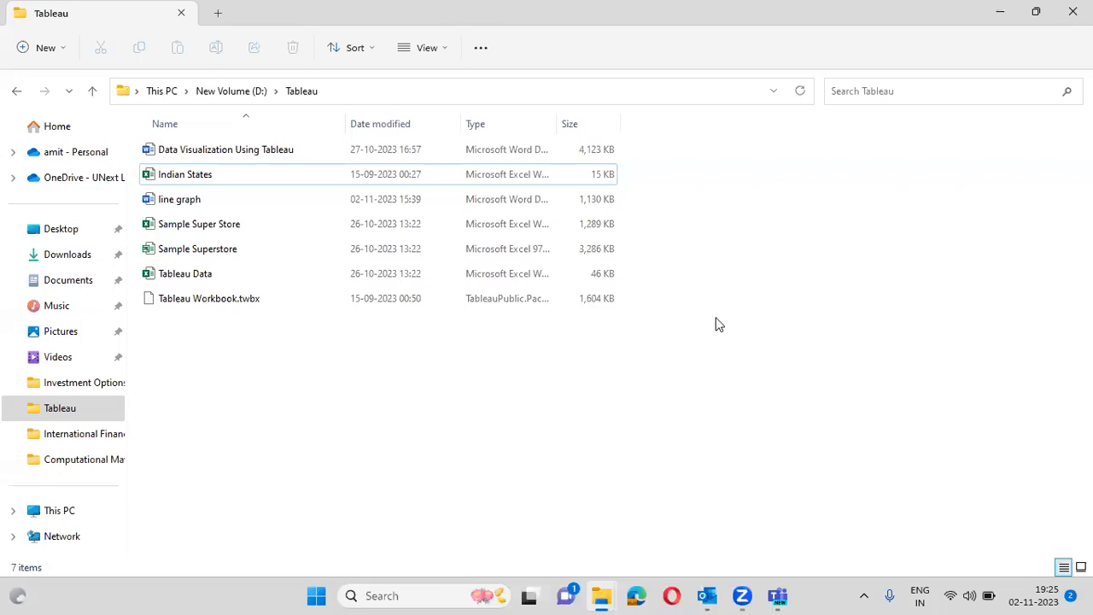
key("super+d")
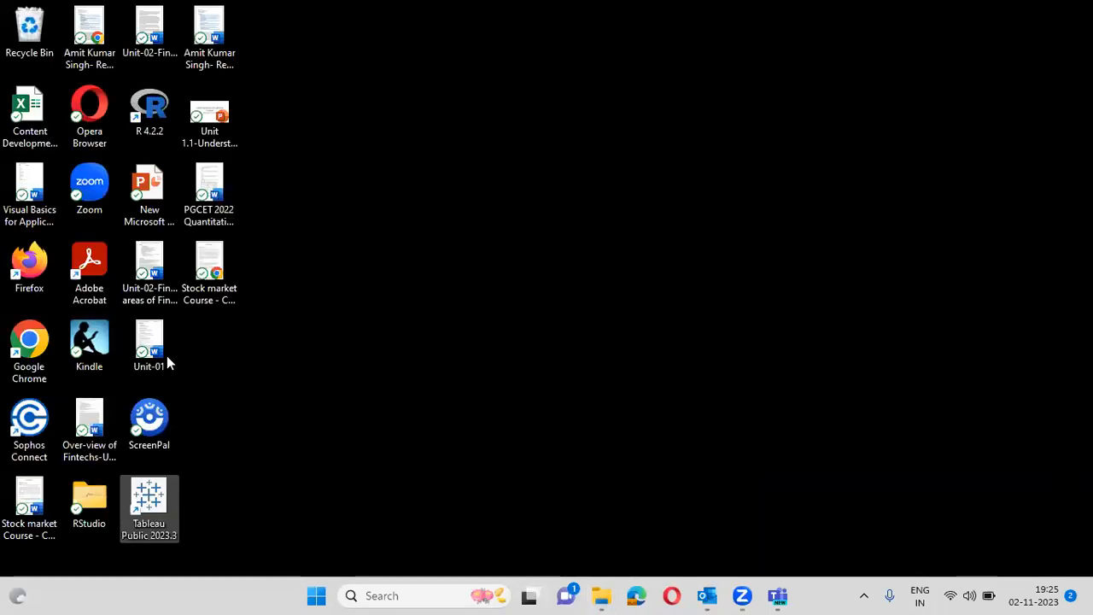
left_click(150, 495)
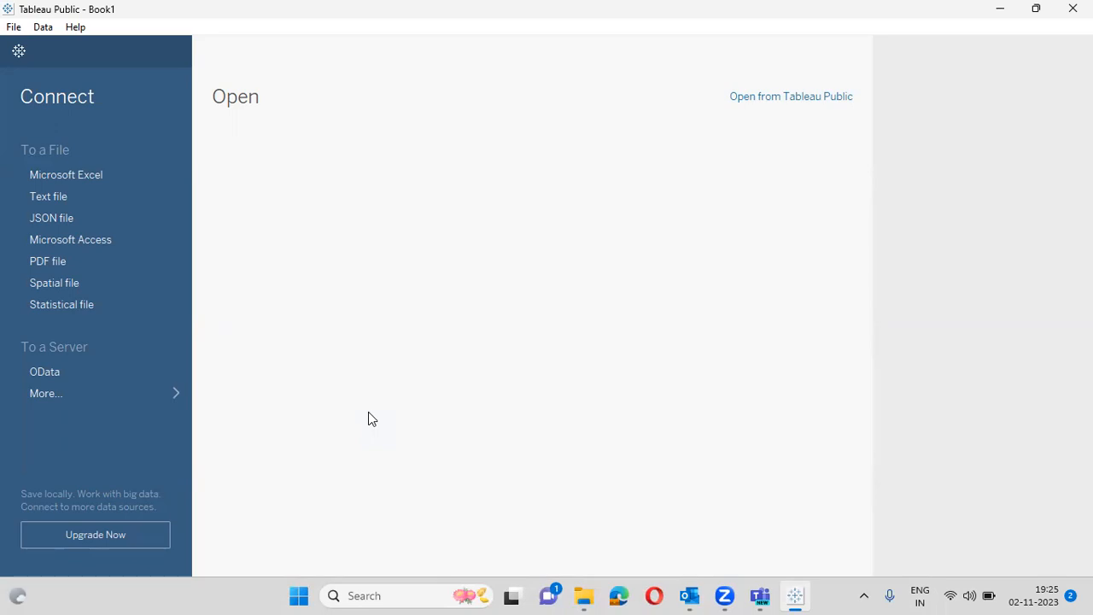
- Start an Excel connection, cancel the file dialog, and switch to File Explorer's Home page
left_click(81, 175)
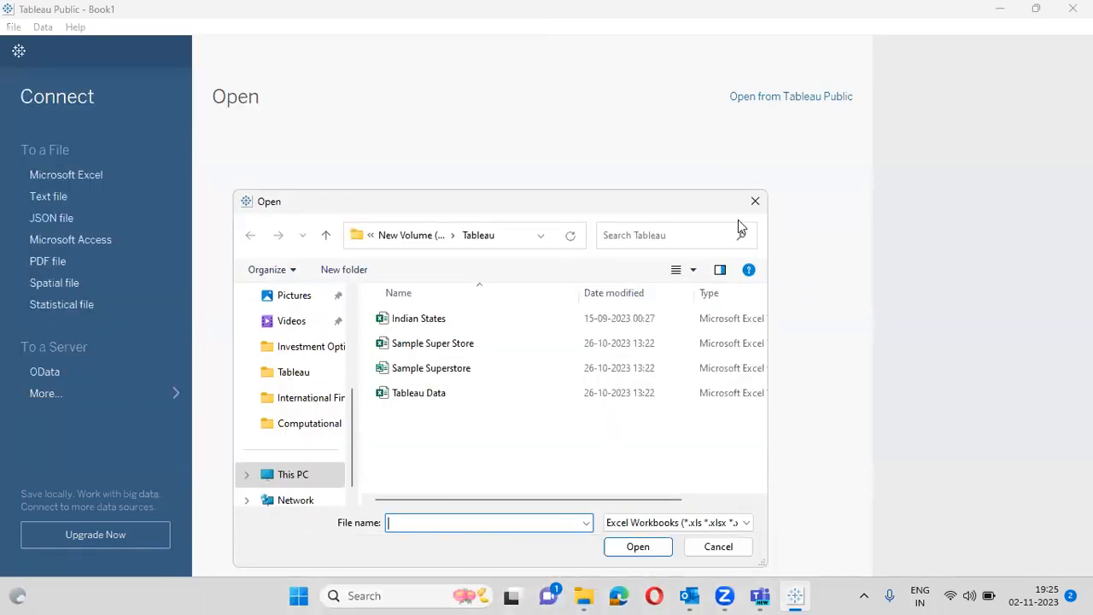
left_click(757, 200)
left_click(584, 596)
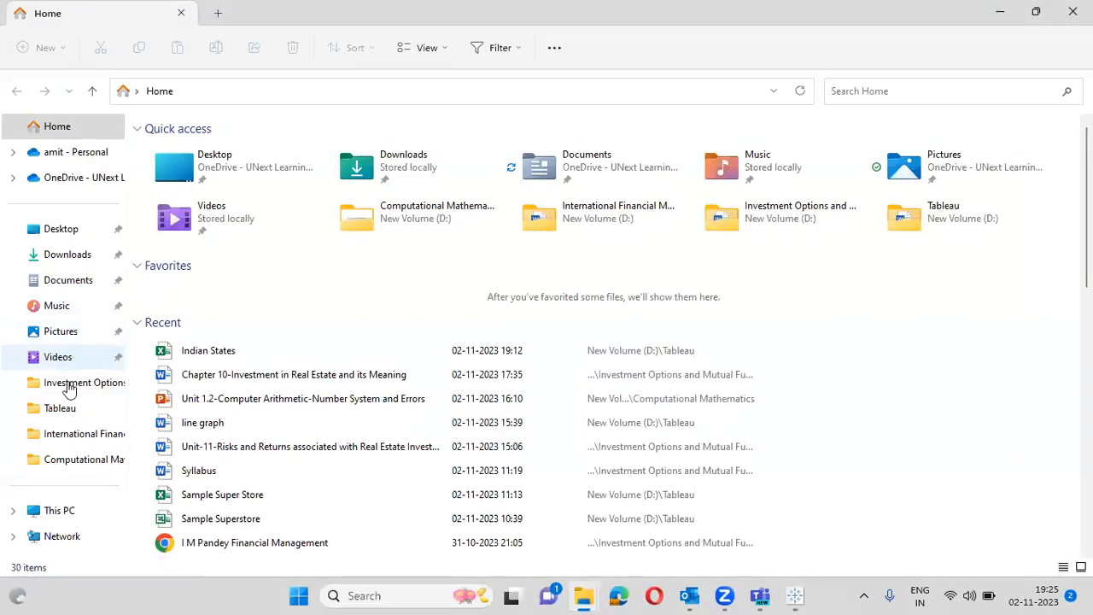
- Open the Sample Super Store workbook from the D:\Tableau folder in Excel
left_click(60, 407)
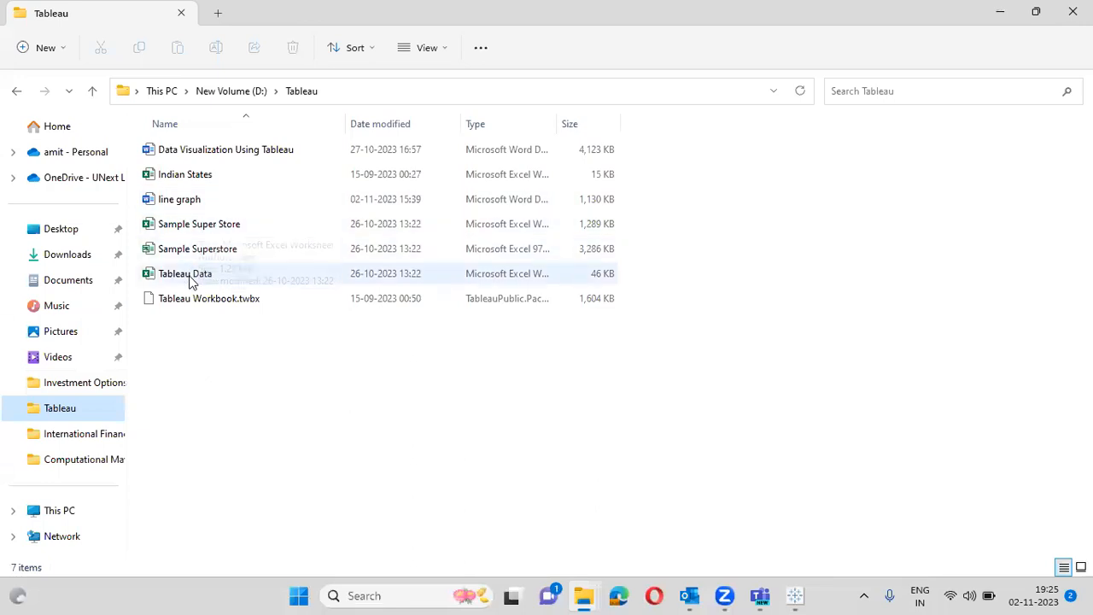
left_click(220, 231)
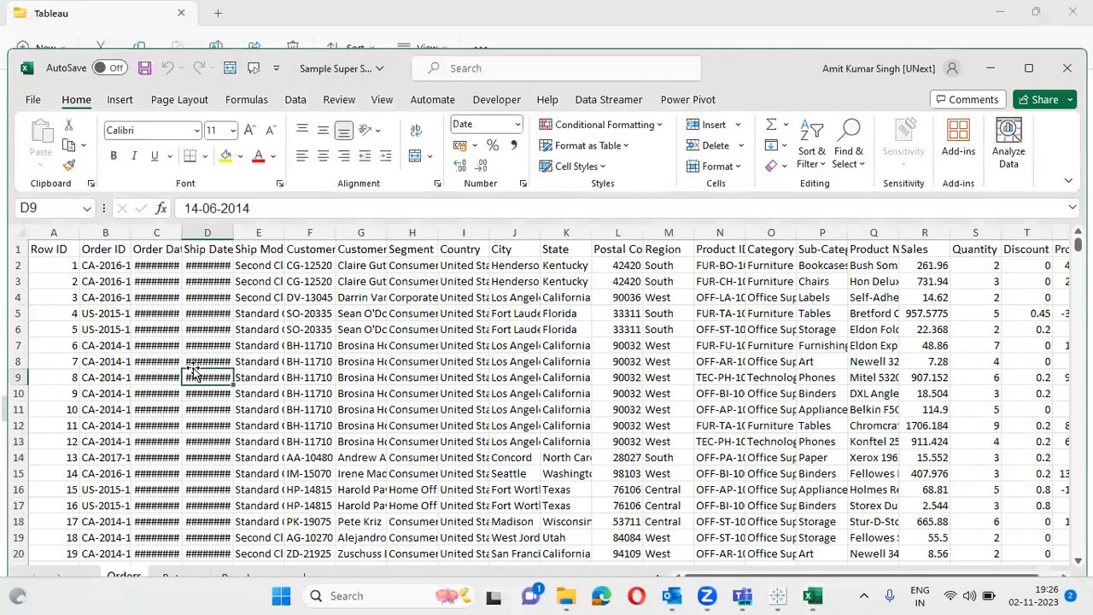
- Maximize the Sample Super Store window, then close Excel, saving the changes
left_click(1028, 72)
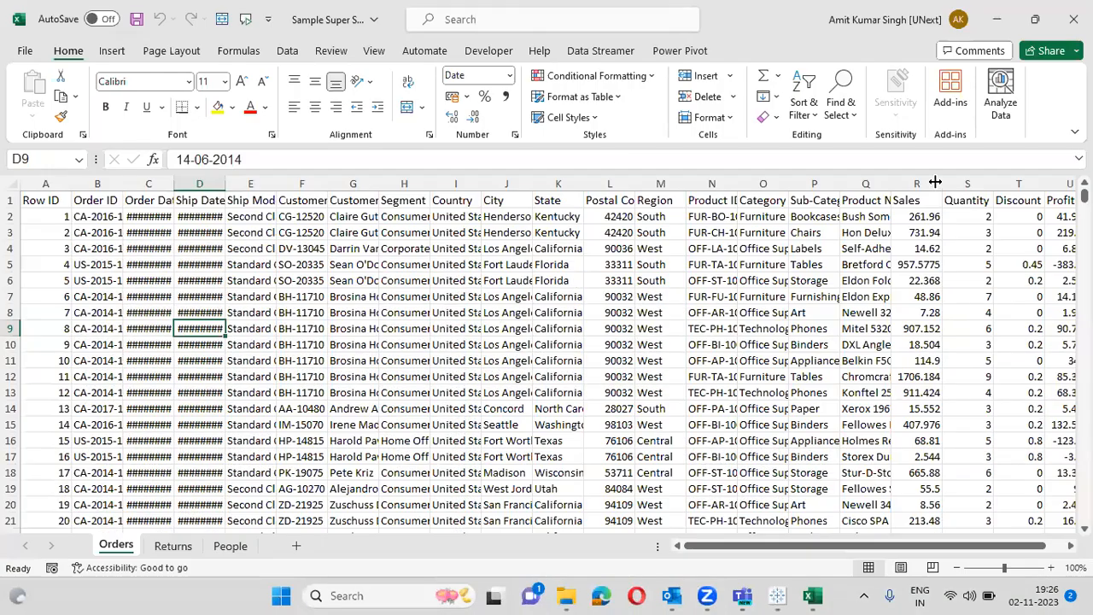
left_click(1075, 17)
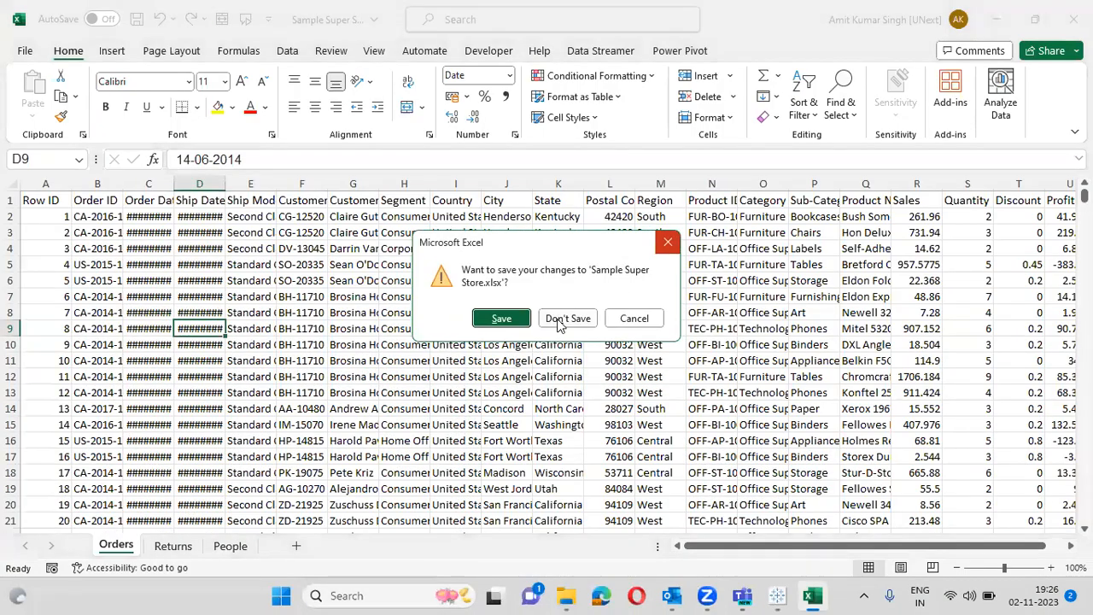
left_click(505, 318)
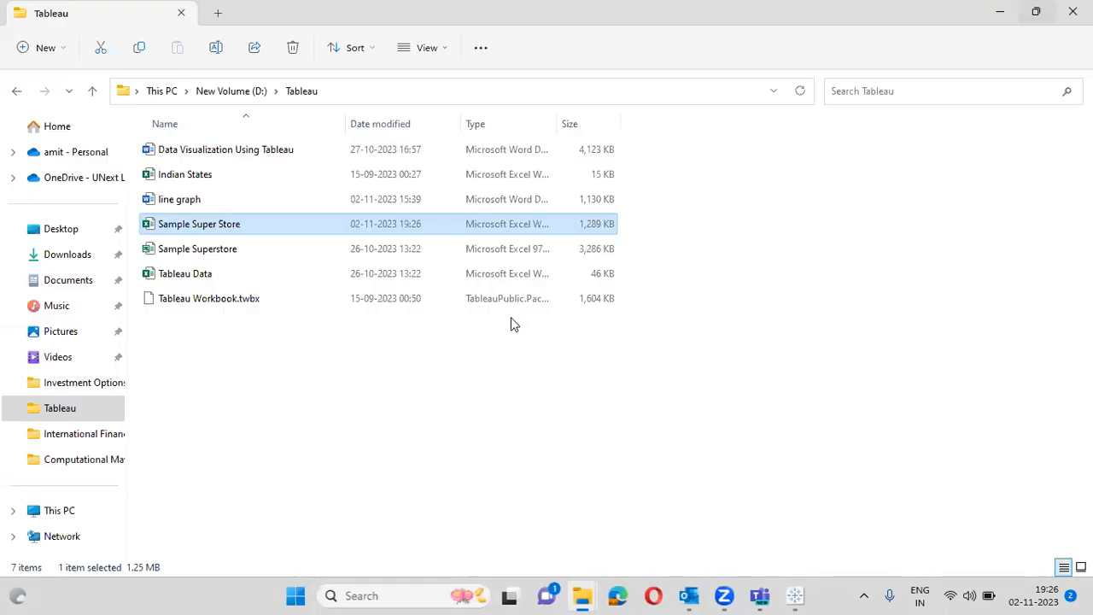
- Open Sample Superstore, confirm the Orders data ends at Row ID 9994 on row 9995, then close
double_click(231, 250)
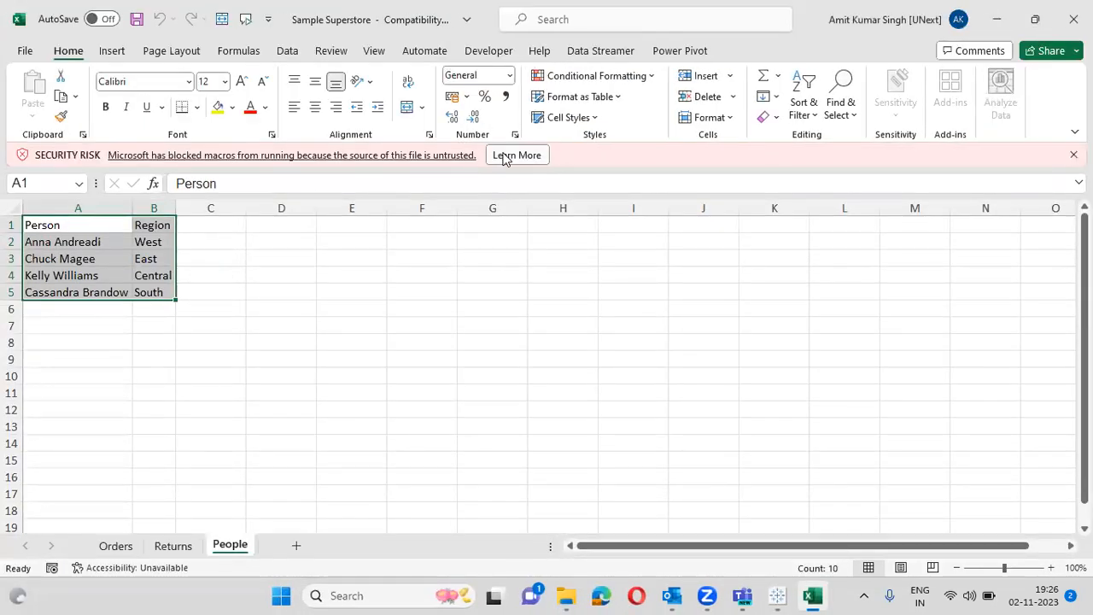
left_click(507, 156)
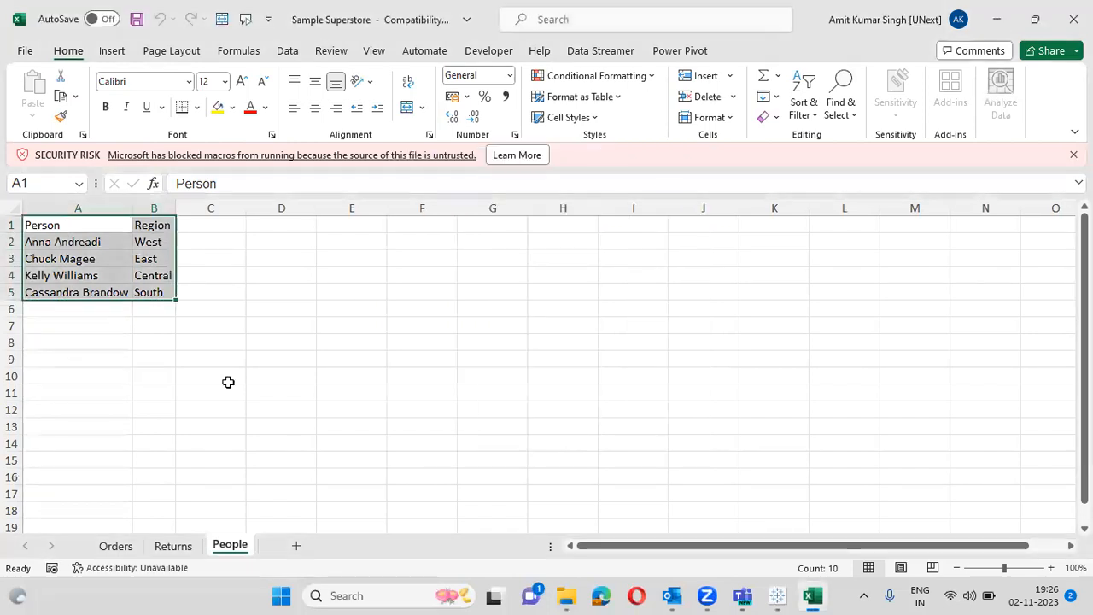
left_click(113, 550)
left_click(382, 362)
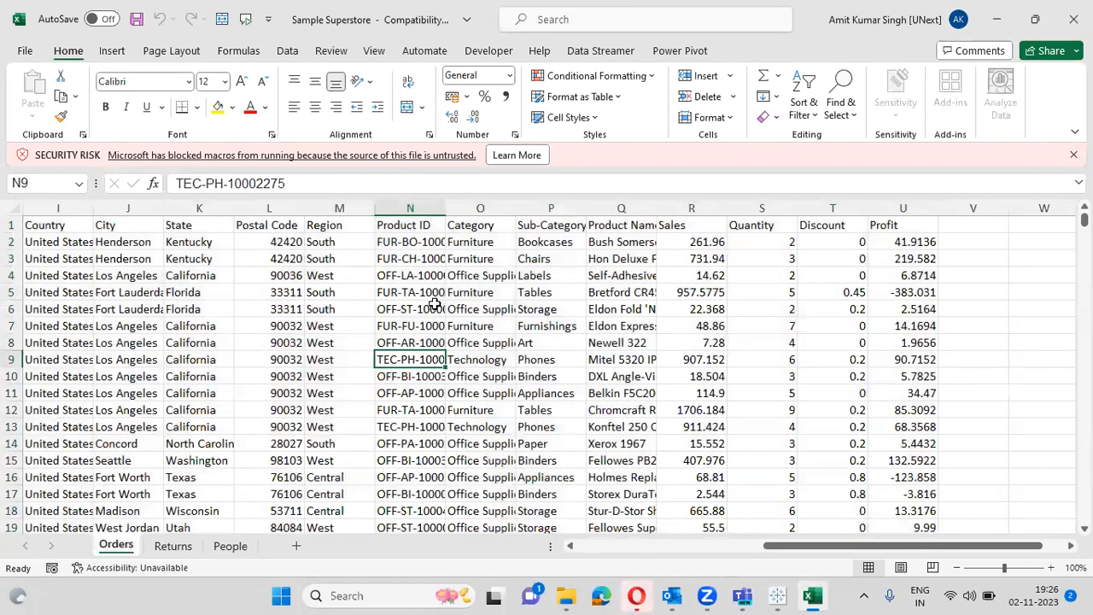
left_click(159, 314)
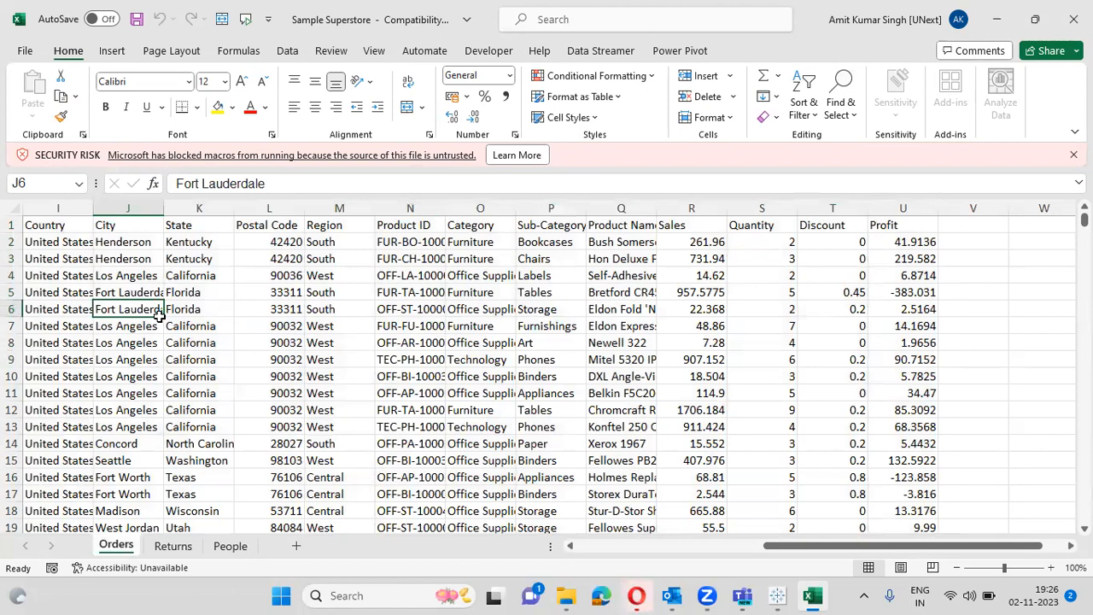
key("Left")
key("Home")
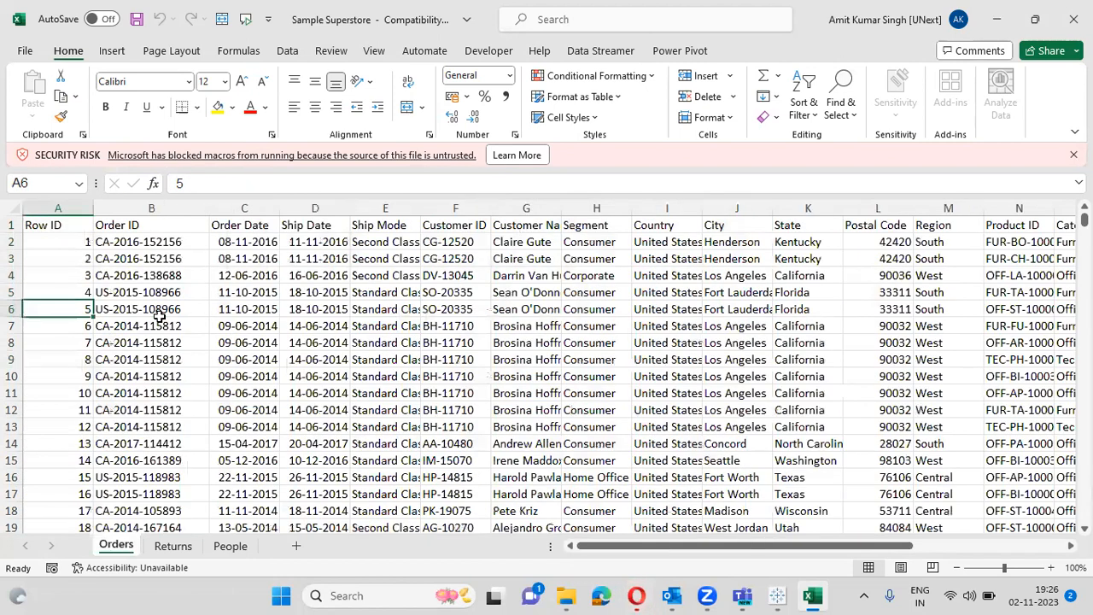
key("ctrl+Down")
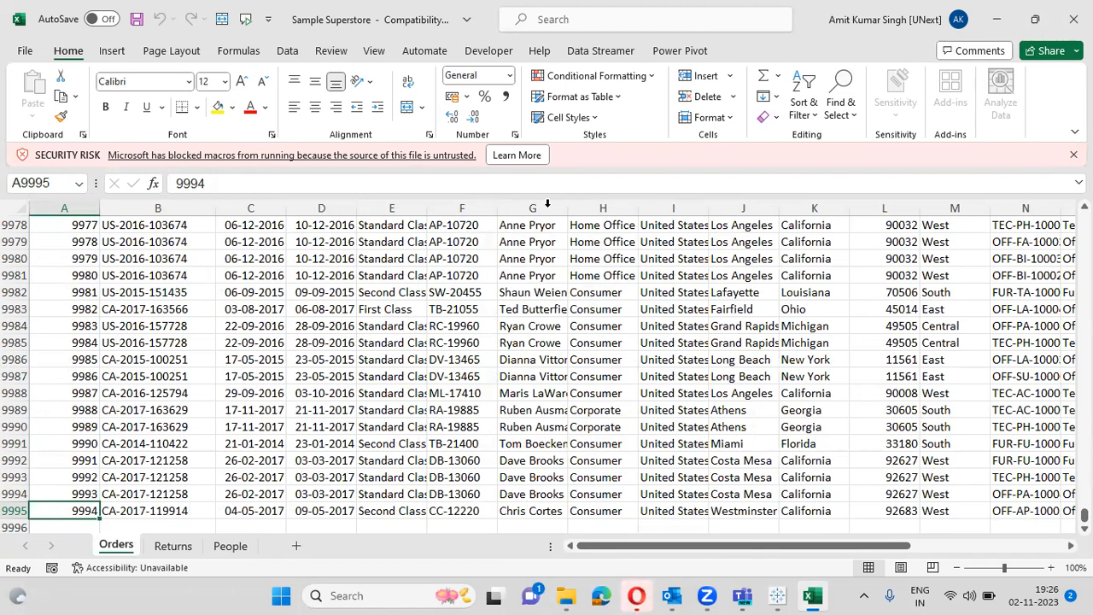
left_click(1075, 18)
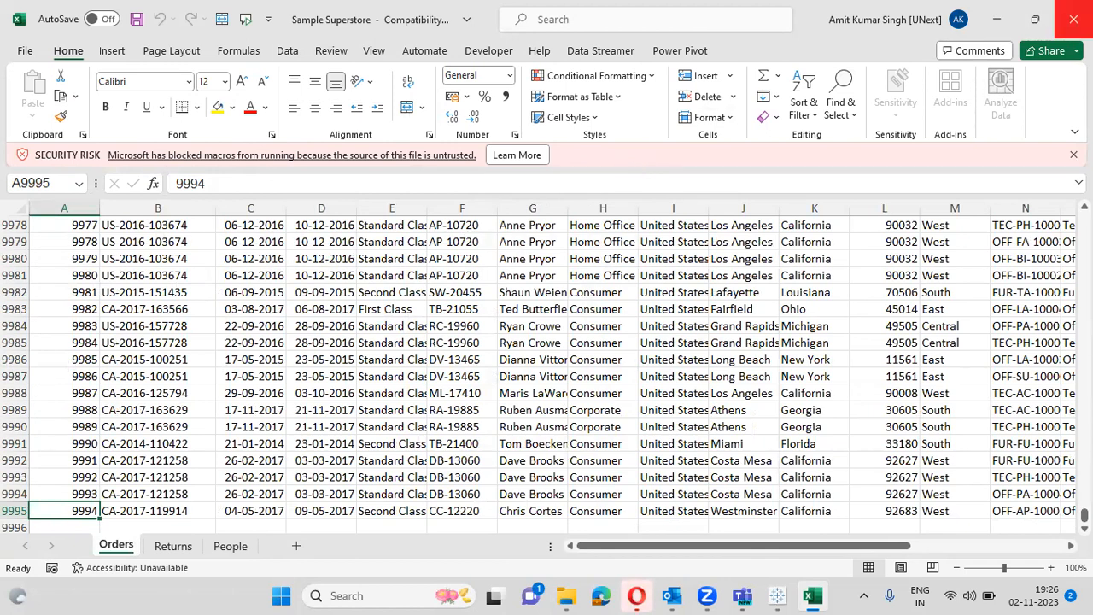
- Close the workbook without saving and delete the Sample Superstore file from the Tableau folder
left_click(567, 317)
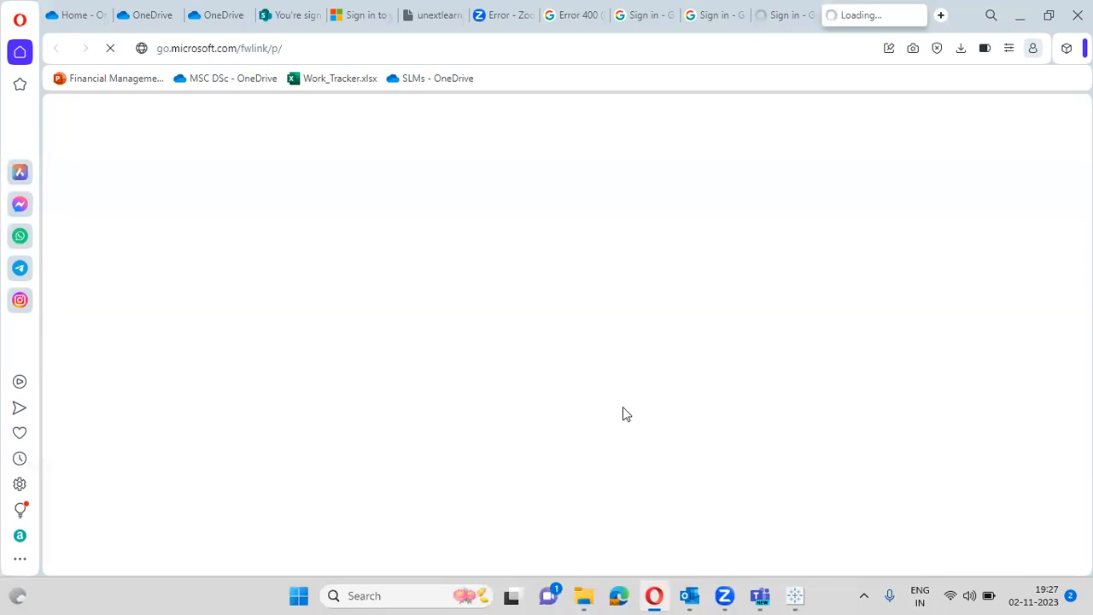
mouse_move(582, 595)
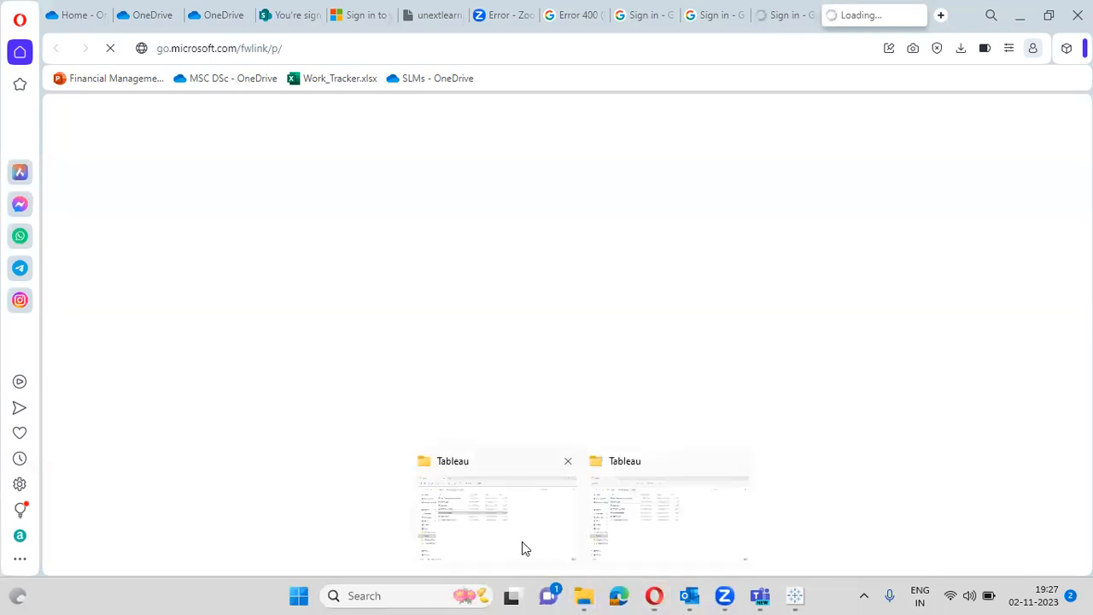
left_click(522, 541)
left_click(291, 382)
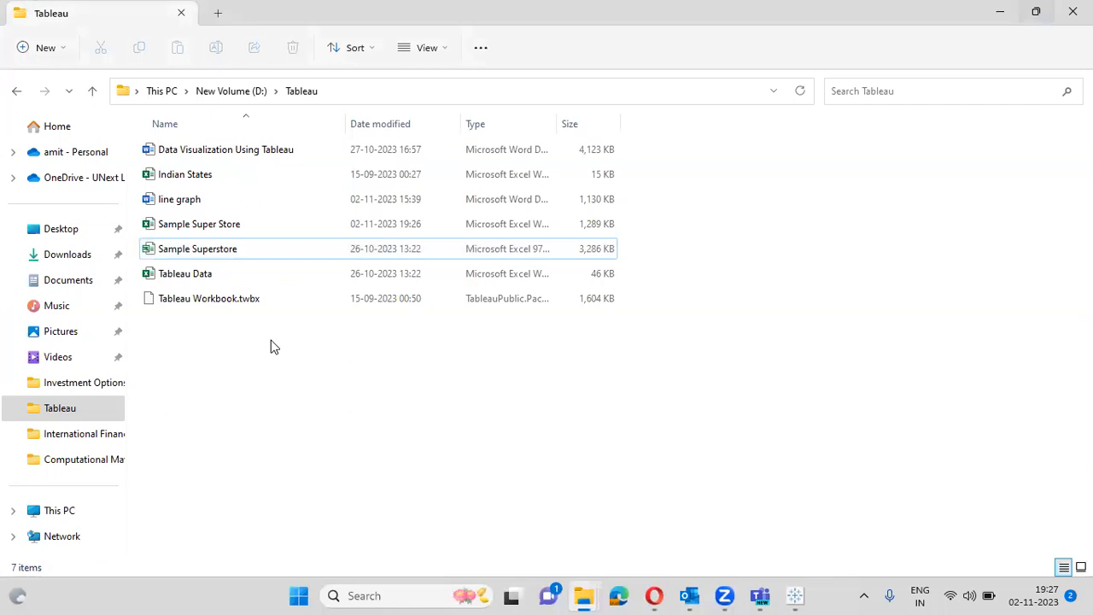
left_click(184, 253)
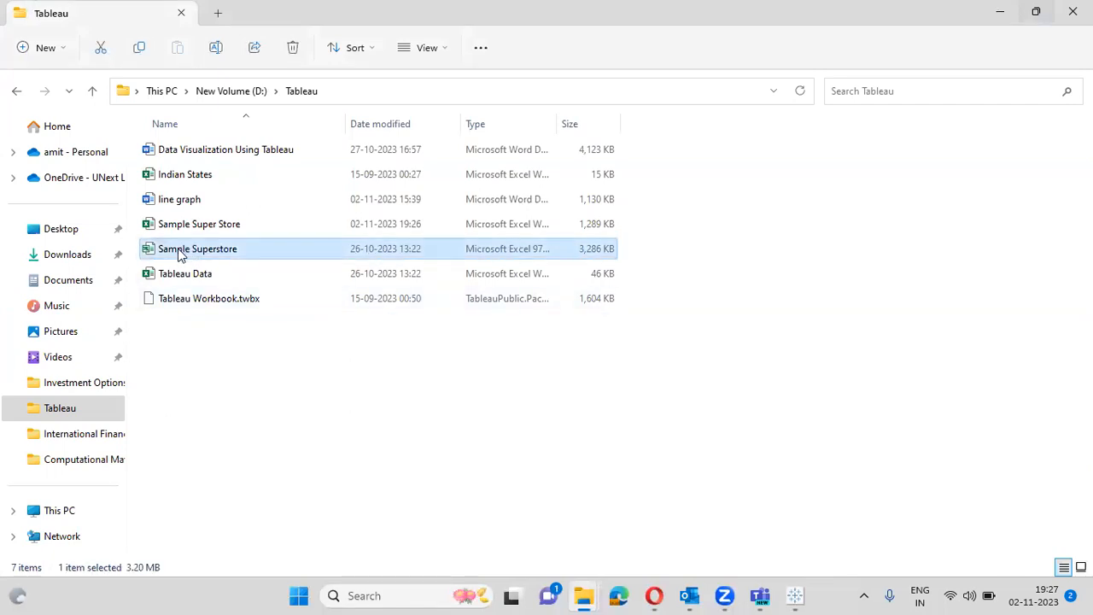
key("Delete")
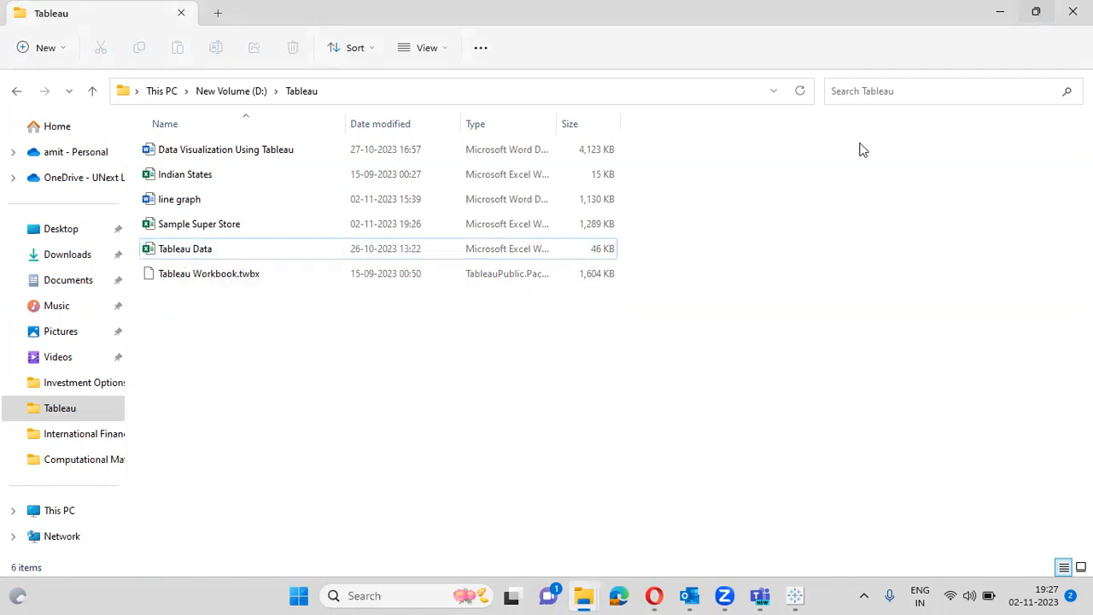
left_click(1072, 11)
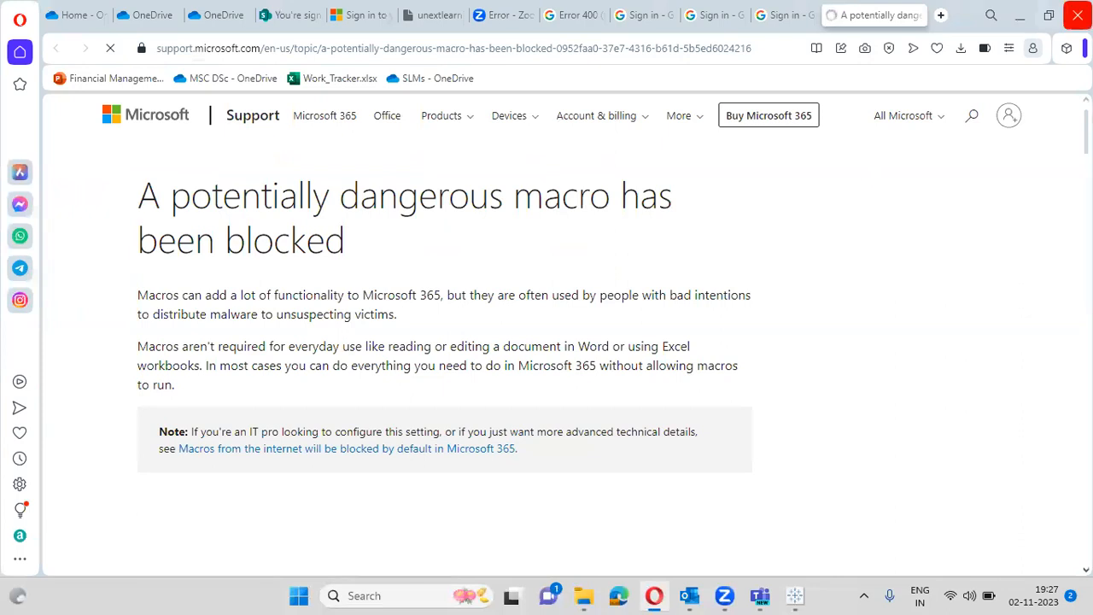
- Quit Opera, confirming that all 12 open tabs will close
left_click(1078, 15)
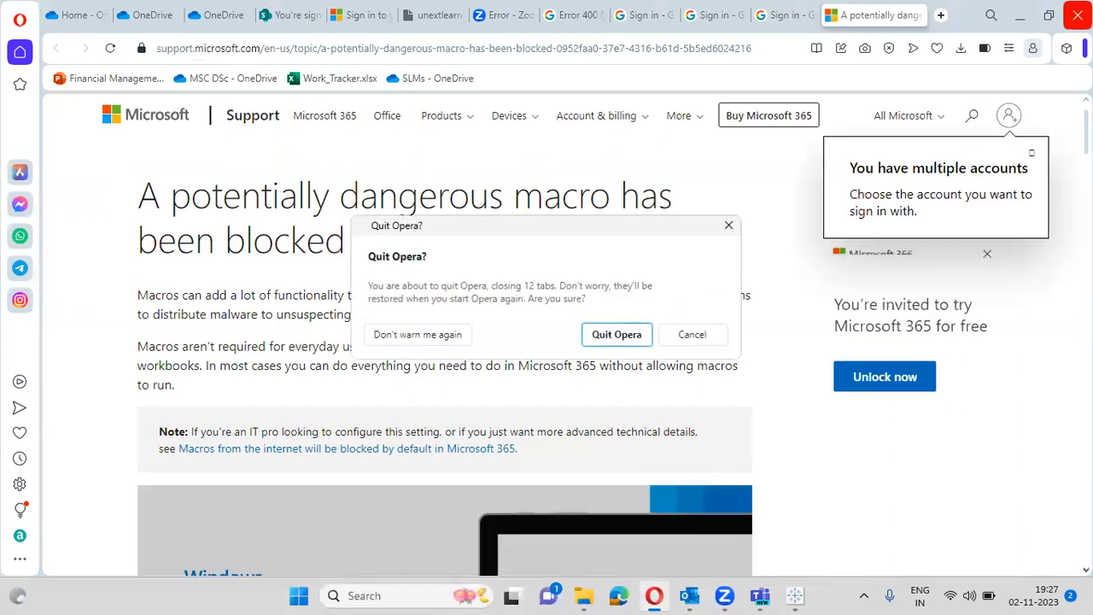
left_click(616, 334)
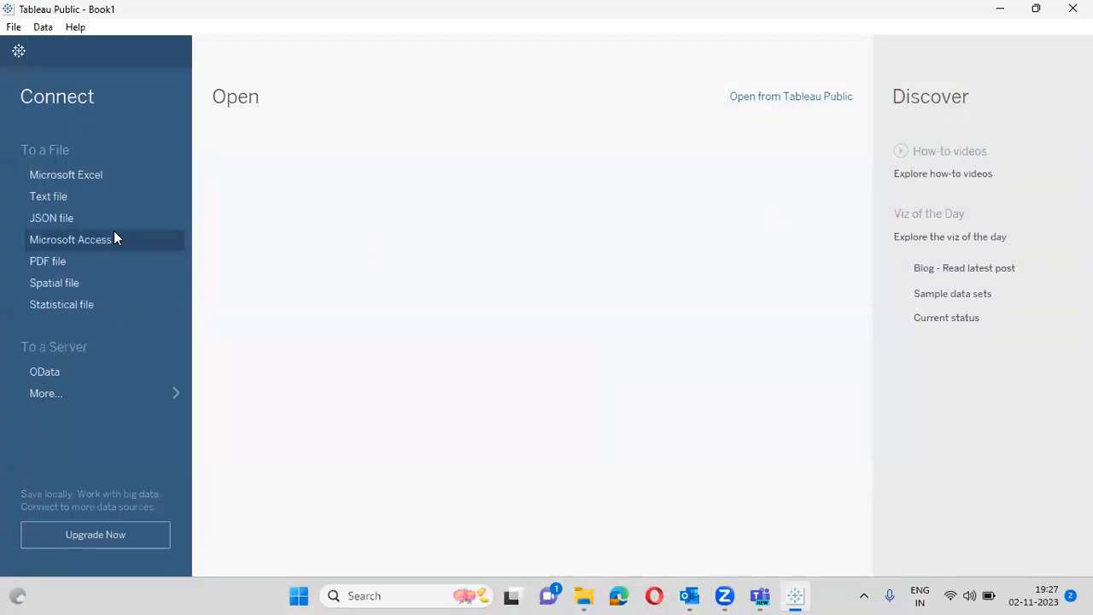
- Connect to the Sample Super Store Excel file and add its Orders table (9994 rows)
left_click(75, 174)
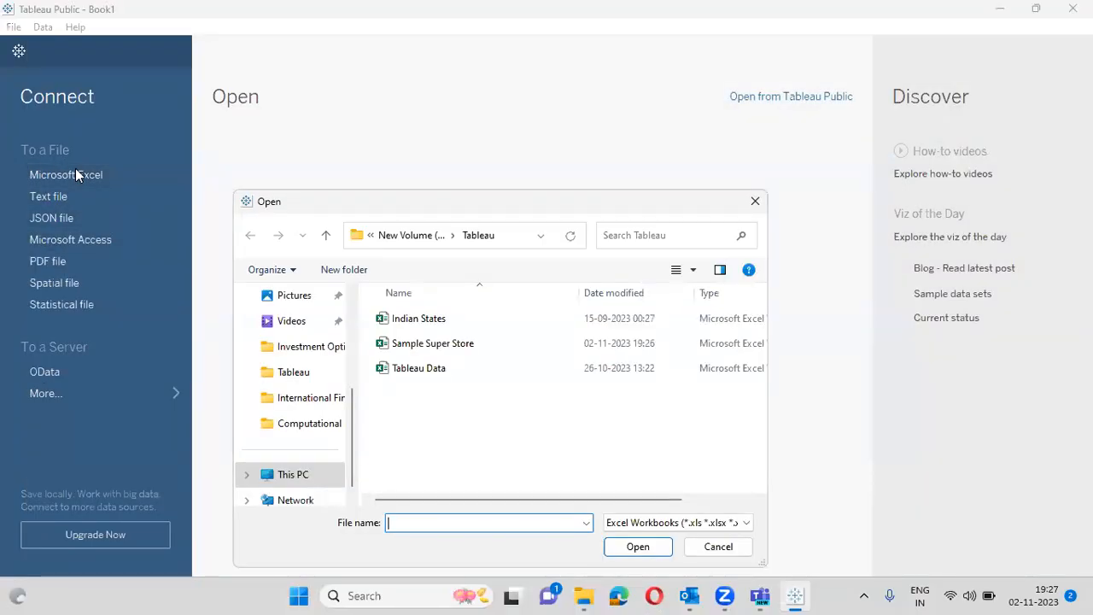
double_click(424, 346)
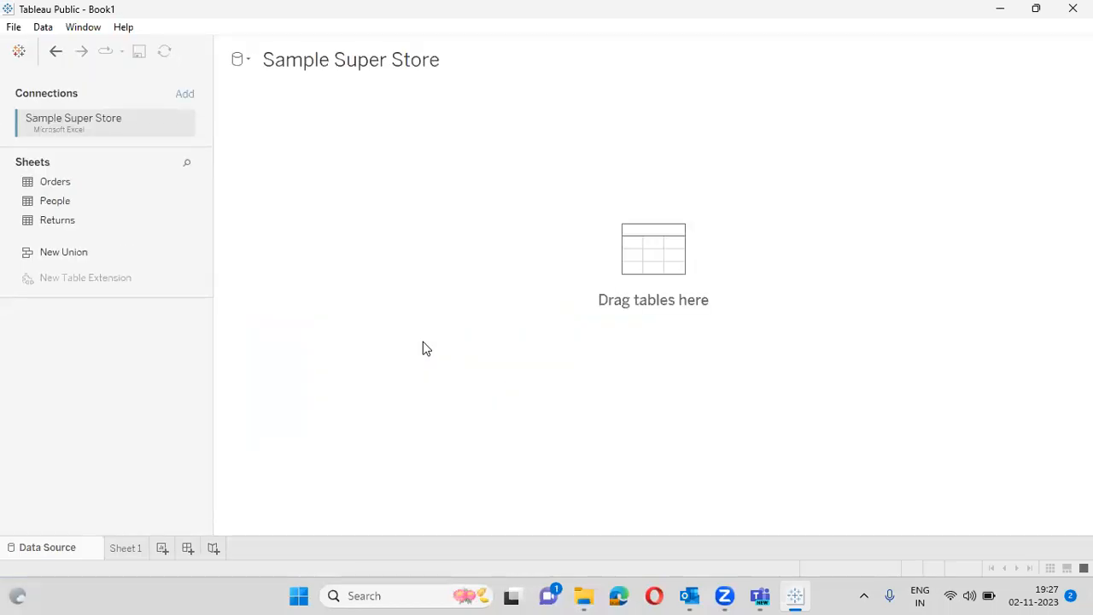
left_click_drag(98, 182, 611, 260)
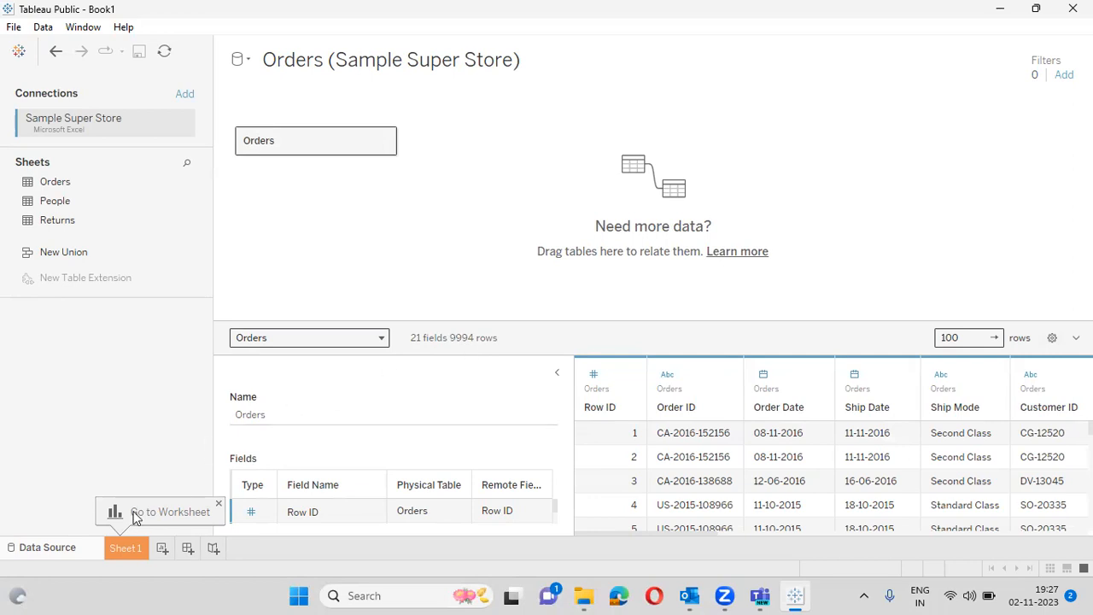
- Switch to the empty Sheet 1 worksheet with the Orders fields listed
left_click(124, 549)
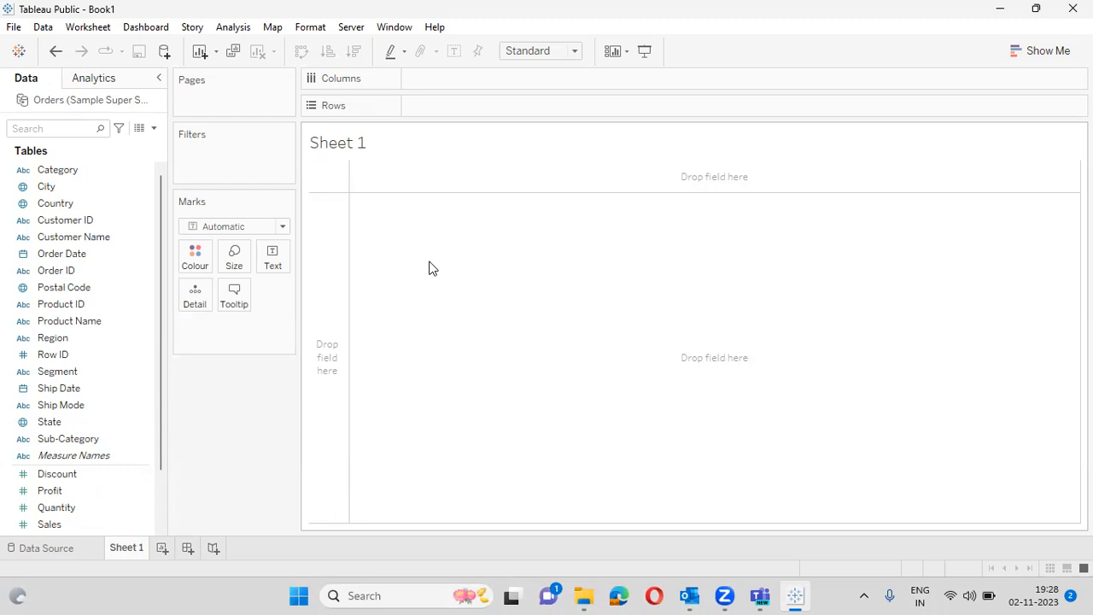
mouse_move(76, 507)
left_mouse_down()
mouse_move(439, 95)
mouse_move(473, 85)
mouse_move(457, 111)
left_mouse_up()
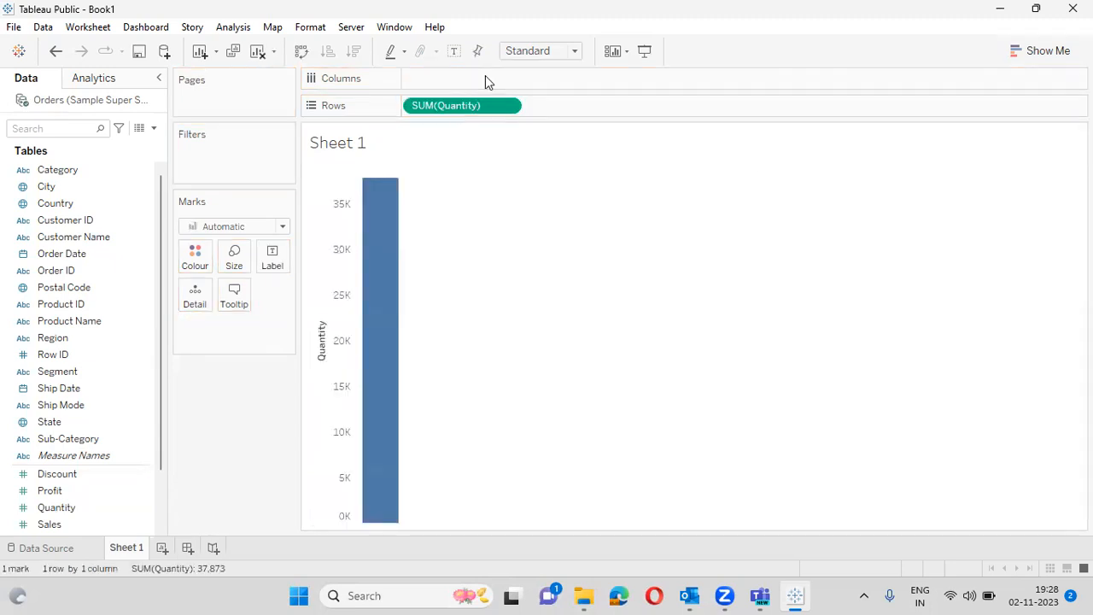
left_click(456, 108)
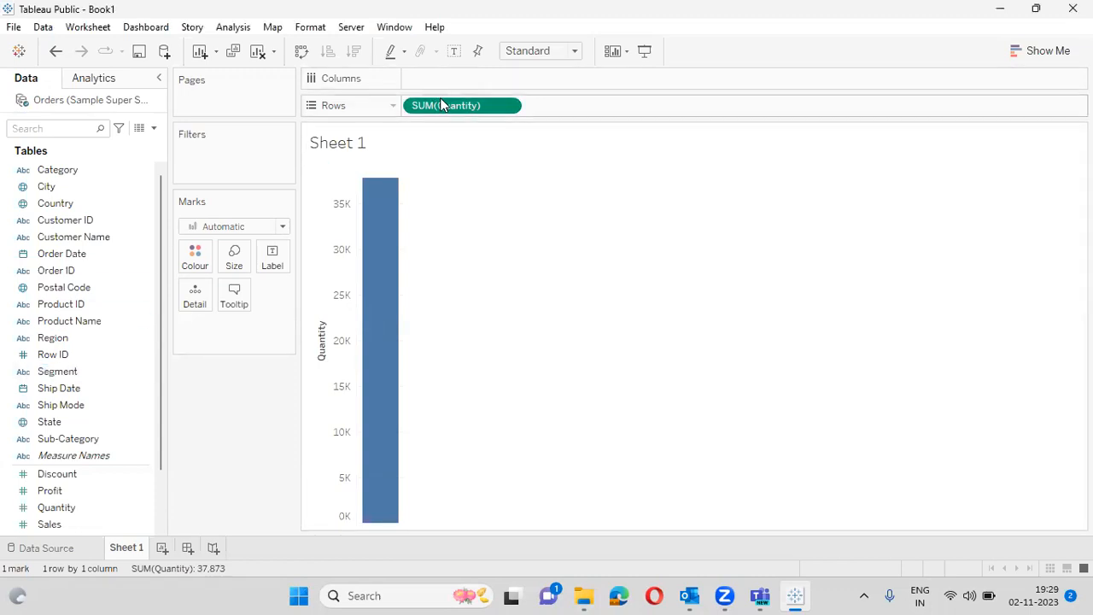
left_click_drag(443, 103, 28, 391)
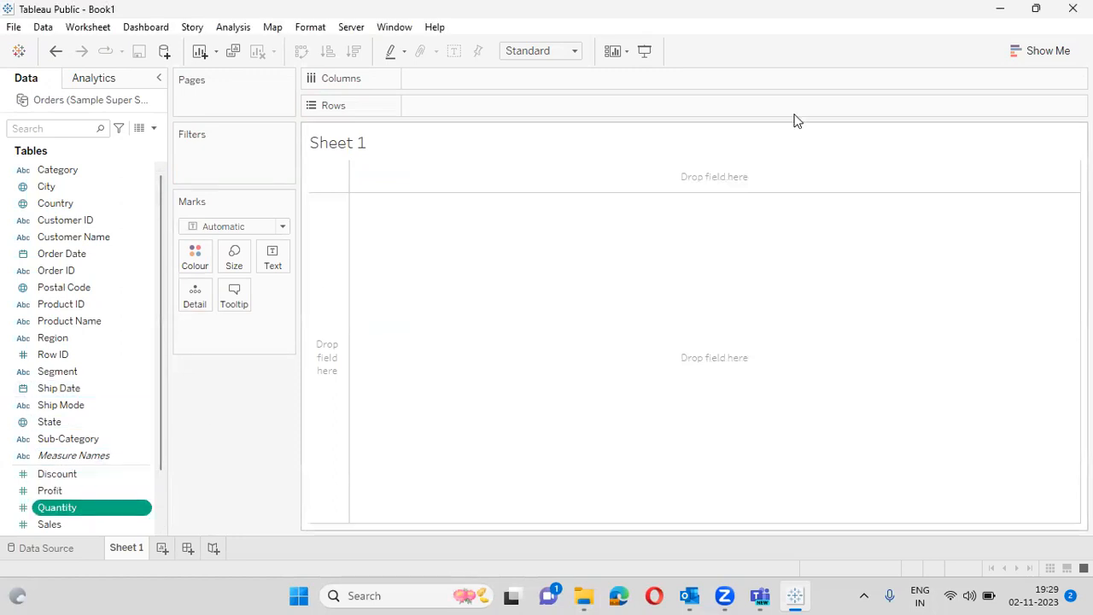
- Create a Quantity histogram via Show Me, label bars with SUM(Quantity), and hide Show Me
left_click(1043, 51)
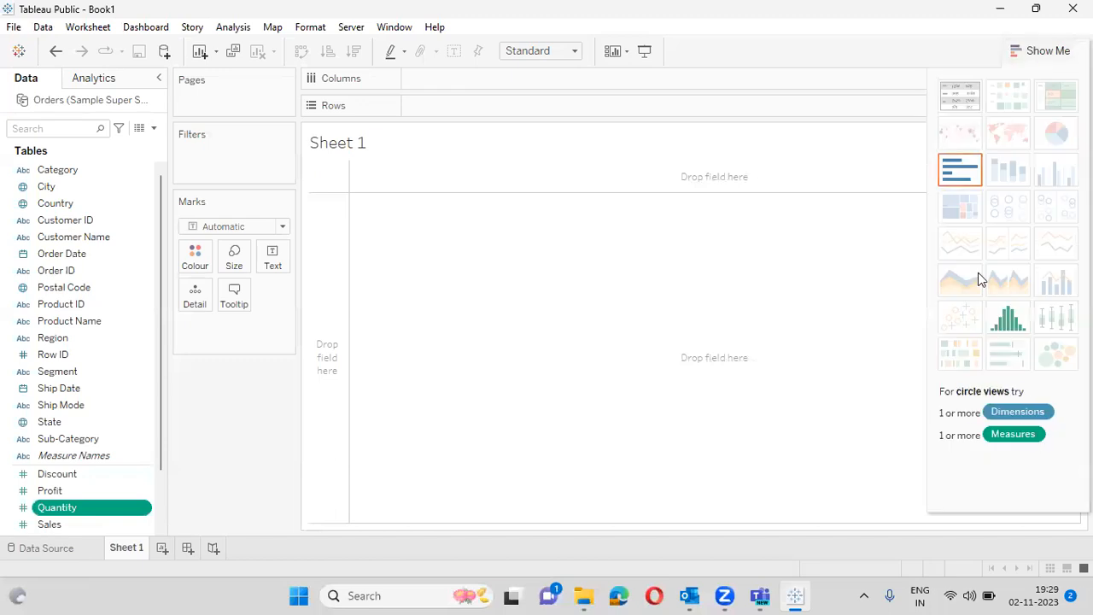
left_click(1016, 321)
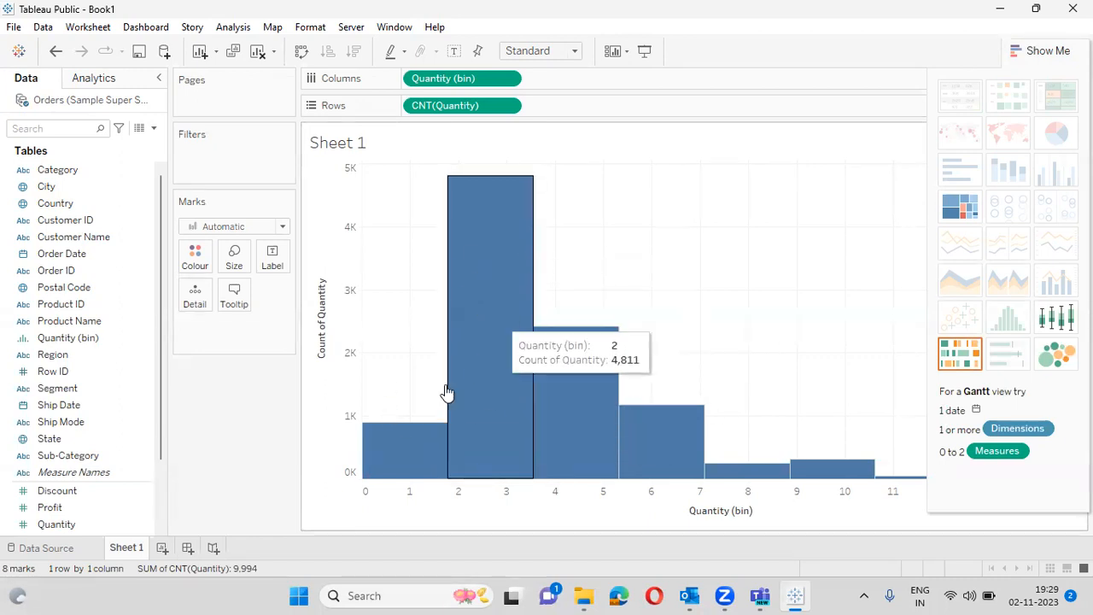
left_click_drag(49, 524, 273, 261)
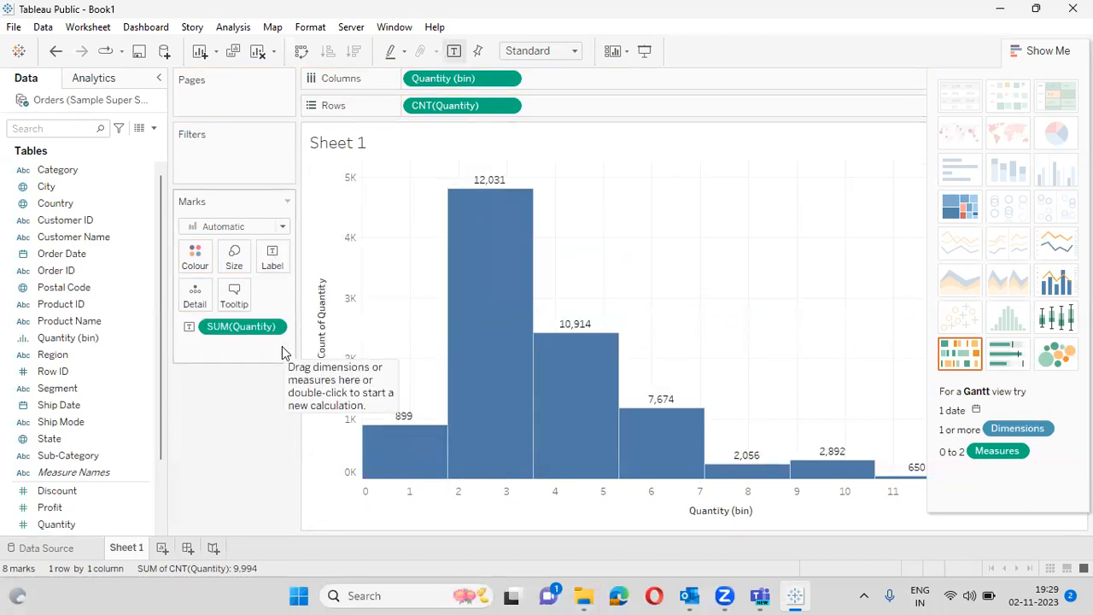
mouse_move(425, 453)
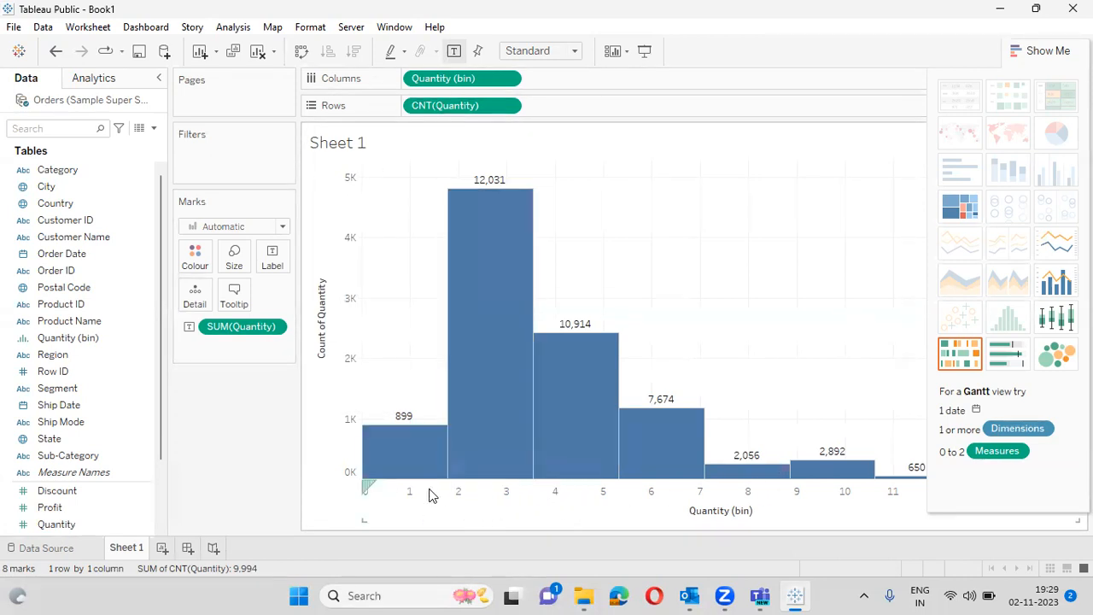
left_click(1062, 53)
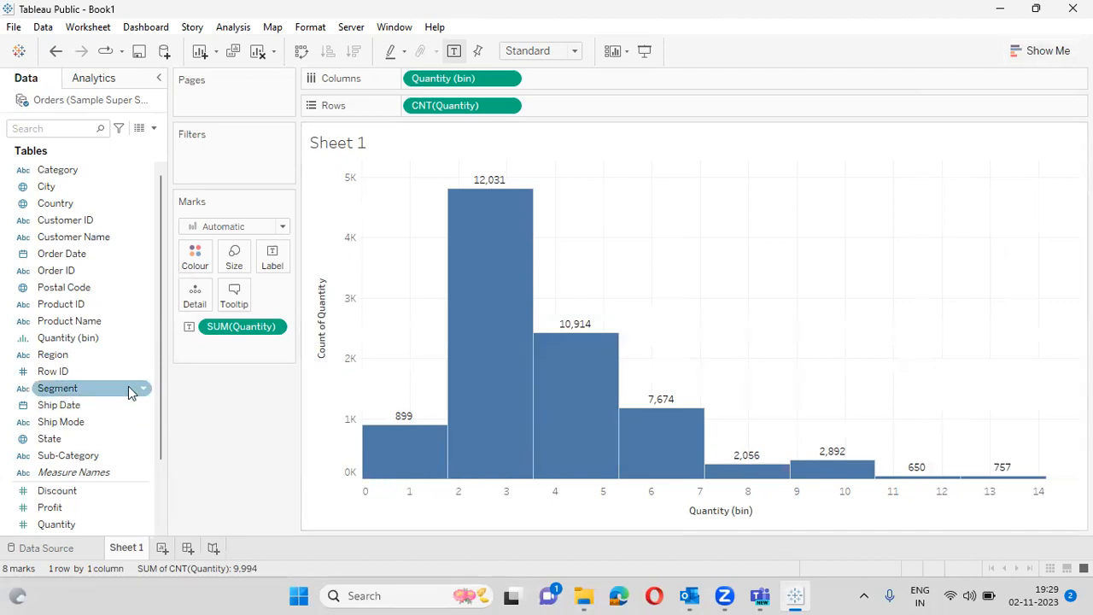
left_click(141, 341)
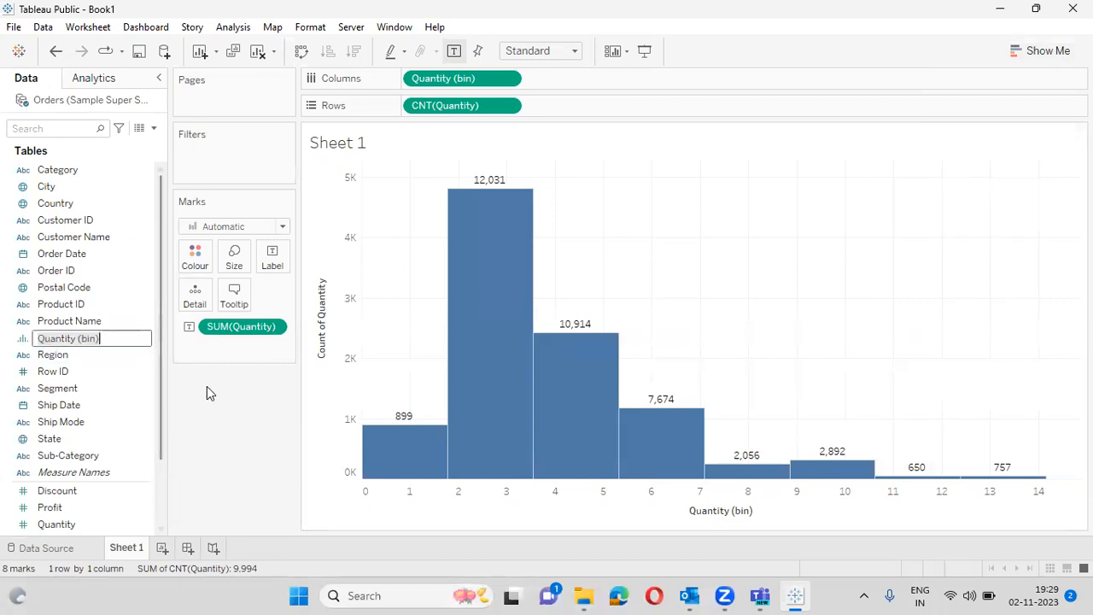
- Change the Quantity (bin) size from 1.77 to 2, giving 8 histogram bins
right_click(146, 341)
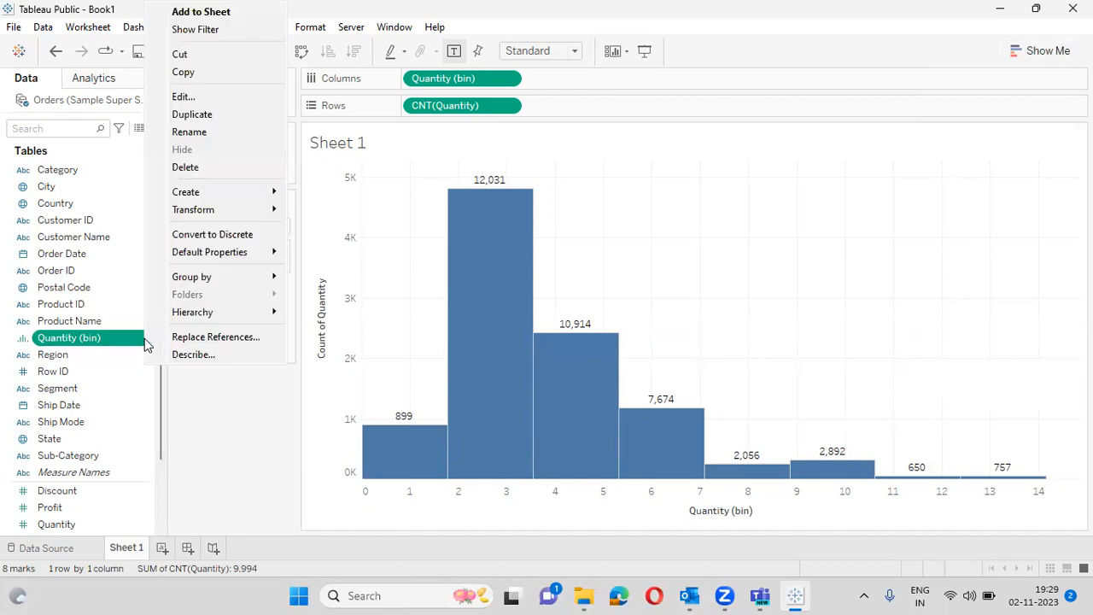
left_click(202, 99)
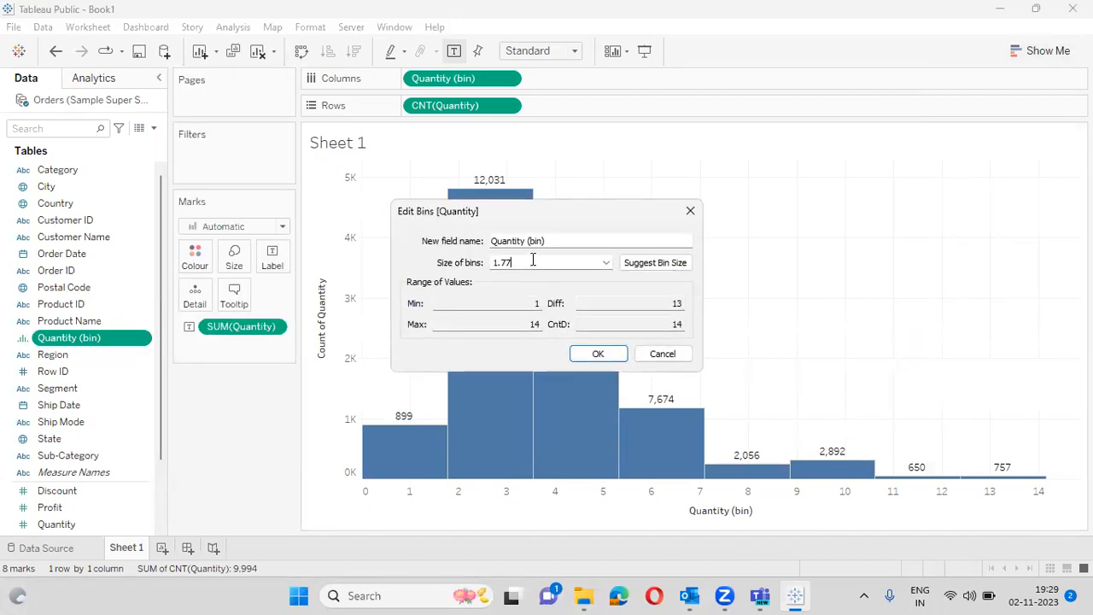
key("BackSpace")
key("BackSpace")
type("2")
key("Return")
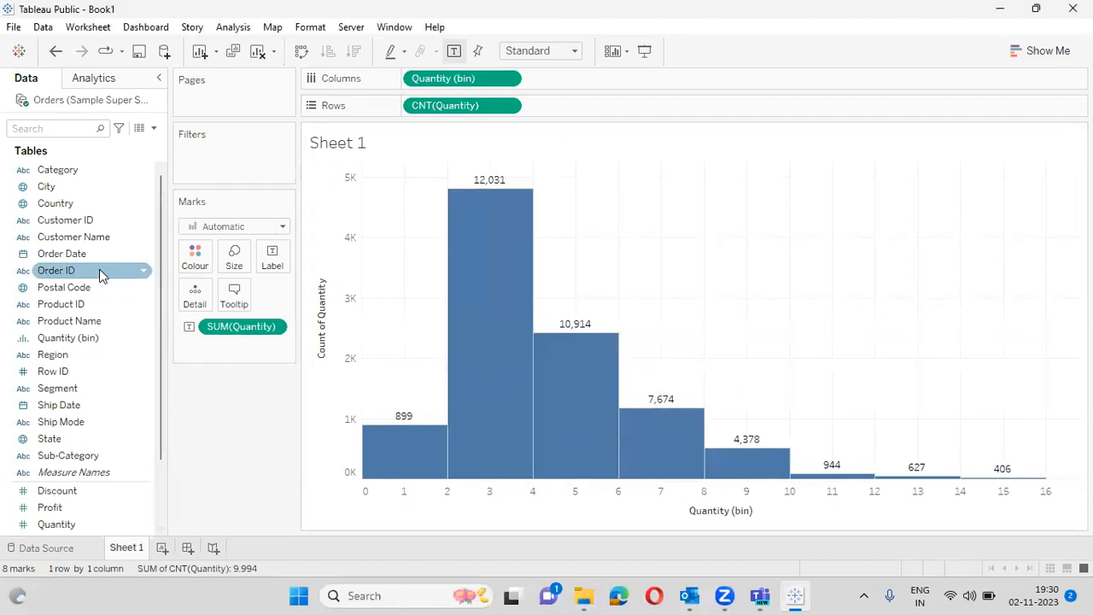
left_click(126, 338)
right_click(146, 339)
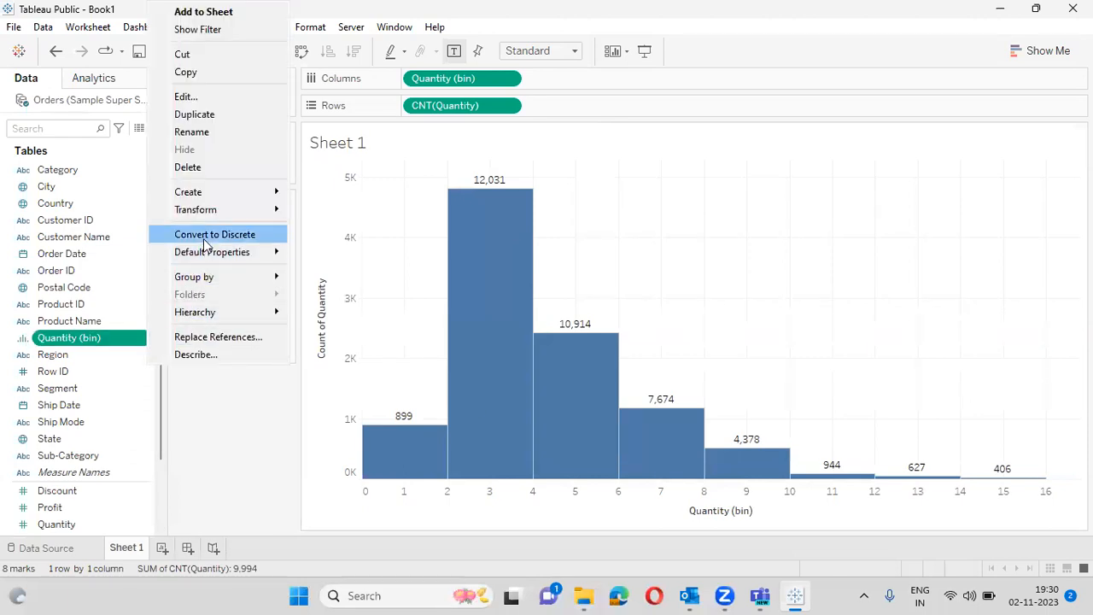
left_click(240, 436)
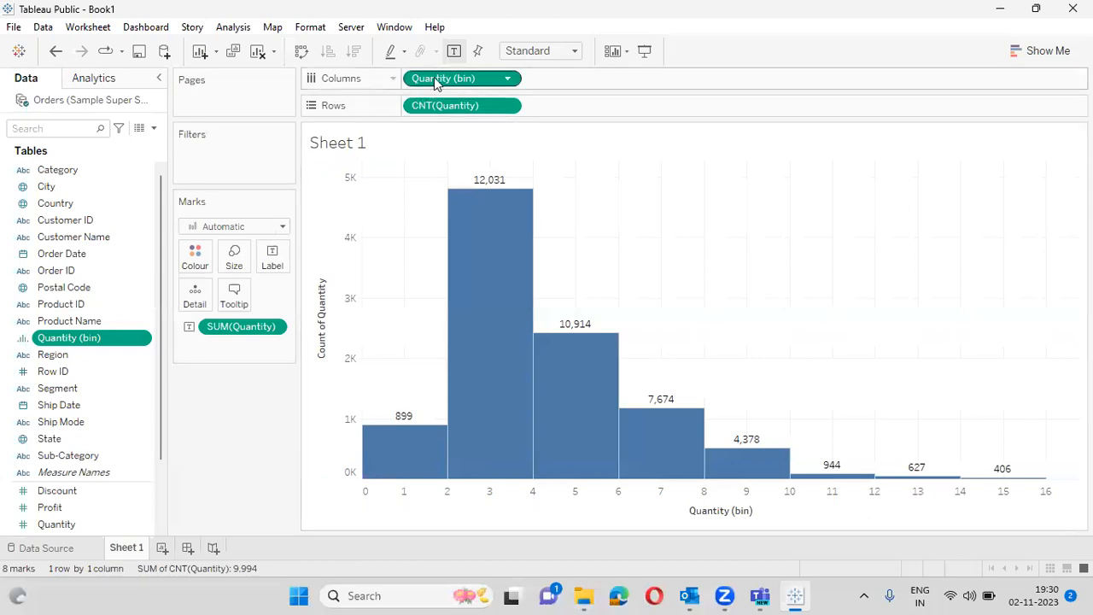
left_click_drag(439, 79, 68, 286)
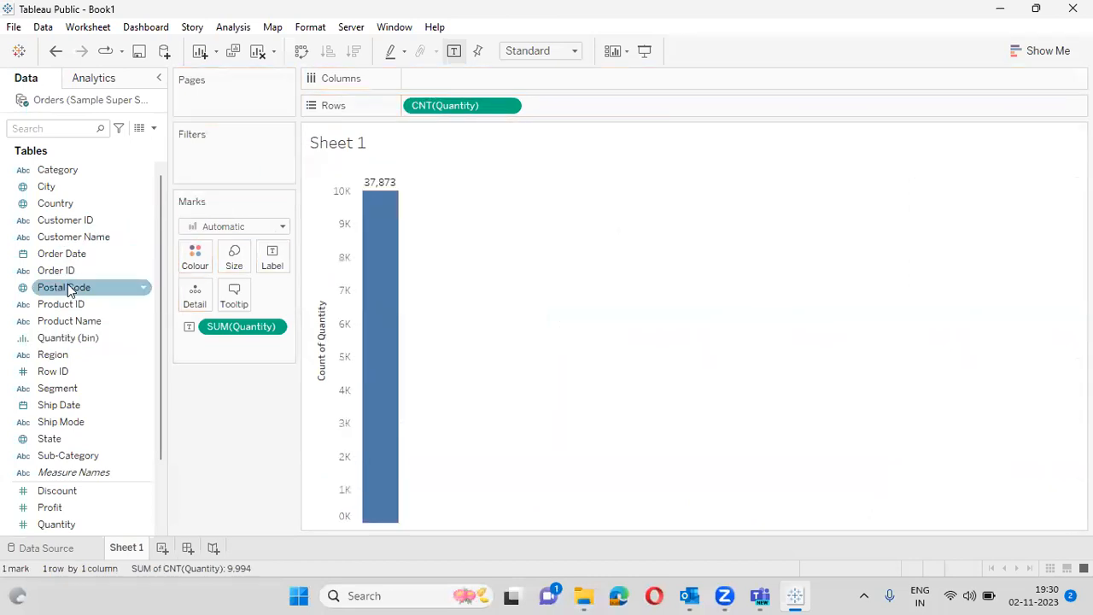
left_click_drag(78, 336, 460, 75)
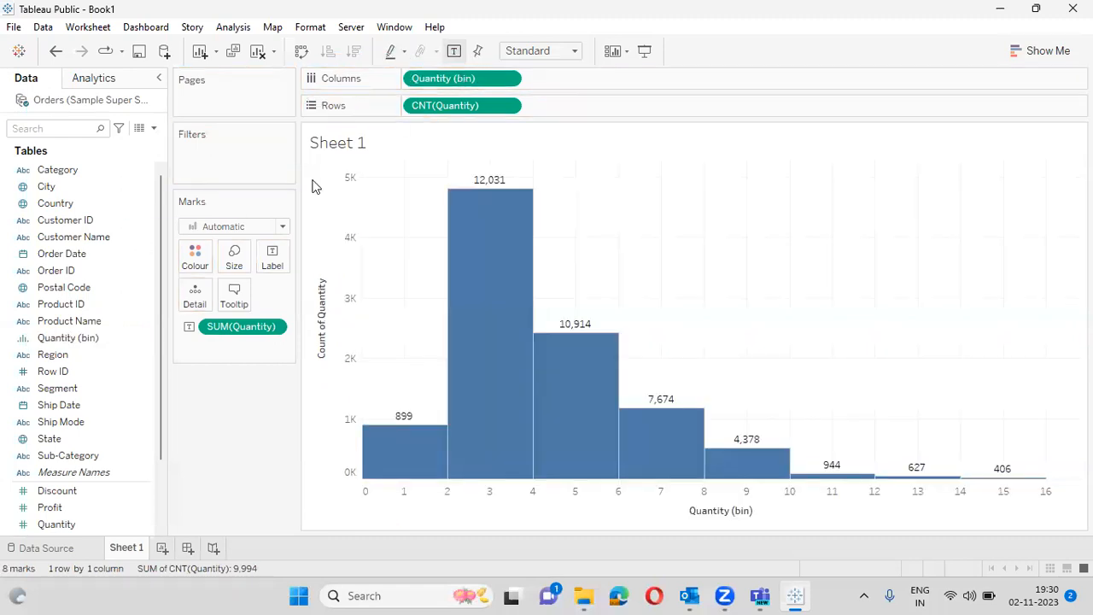
left_click(229, 260)
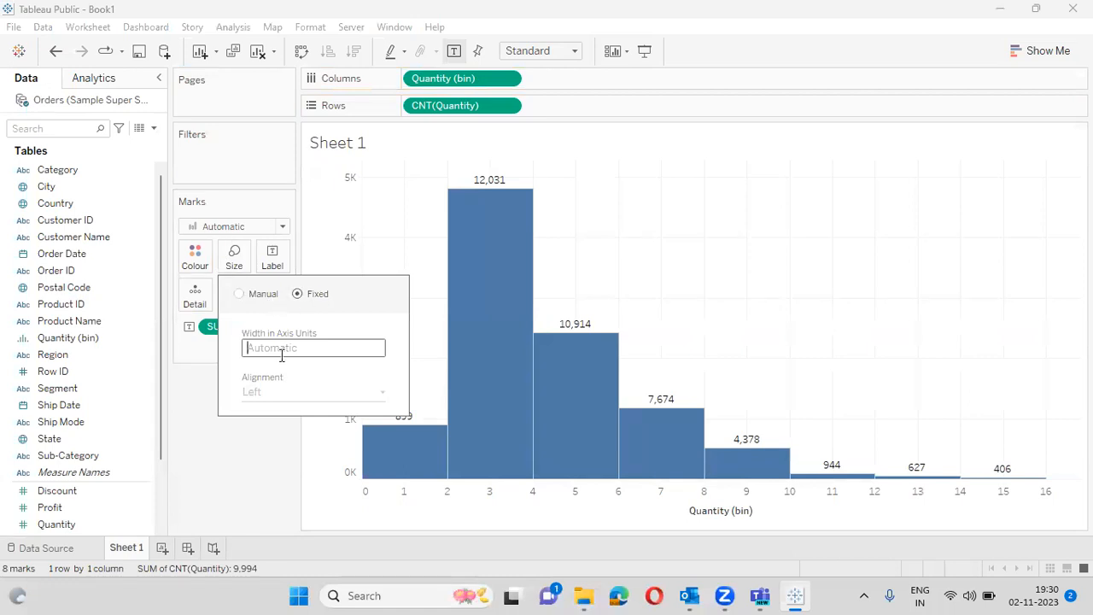
left_click(206, 440)
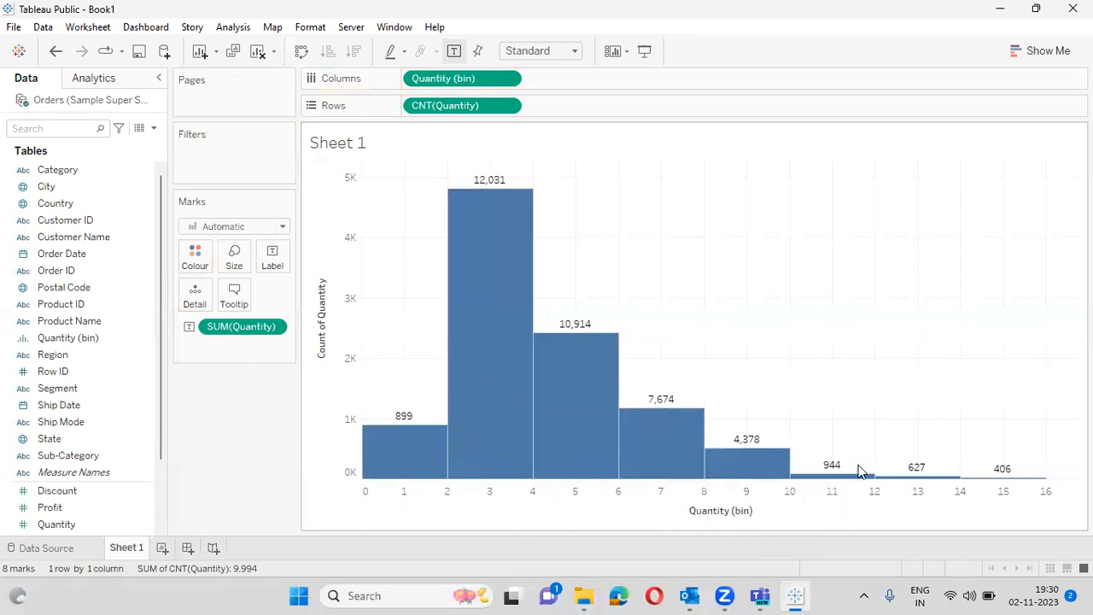
- Add a new Sheet 2, narrow the Data pane, and plot summed Quantity as a bar
left_click(161, 547)
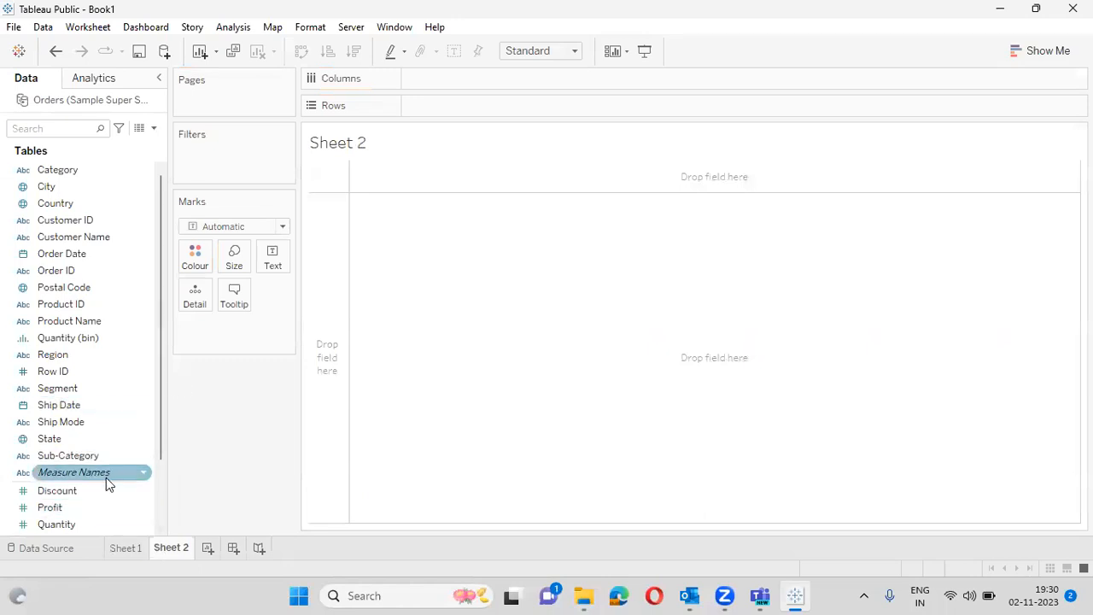
left_click_drag(158, 439, 149, 510)
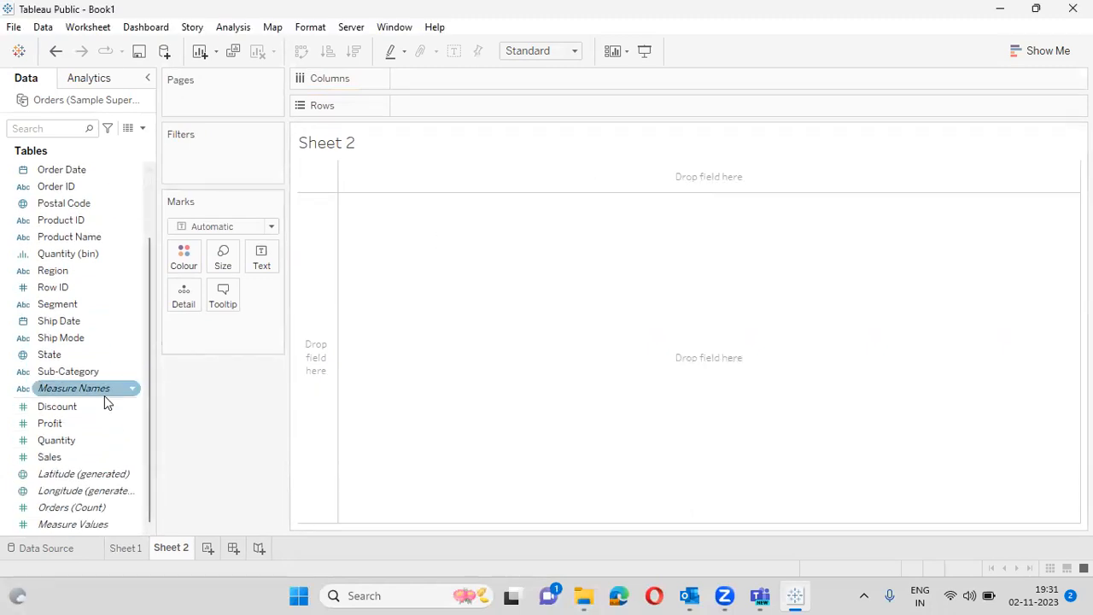
left_click_drag(88, 439, 454, 111)
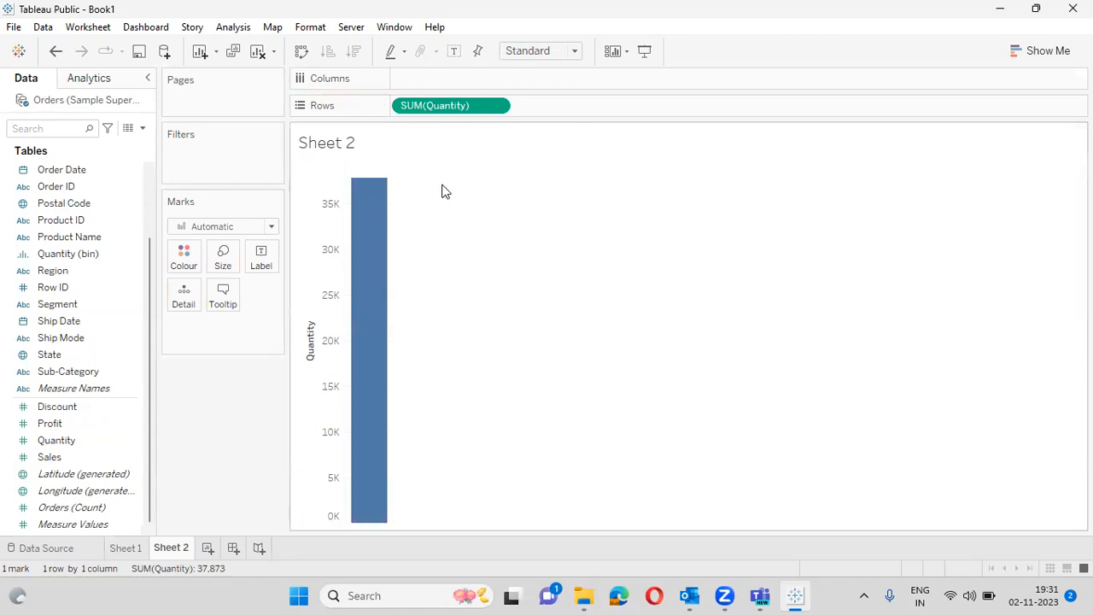
- Look at Sheet 1's histogram, then return to Sheet 2
left_click(125, 548)
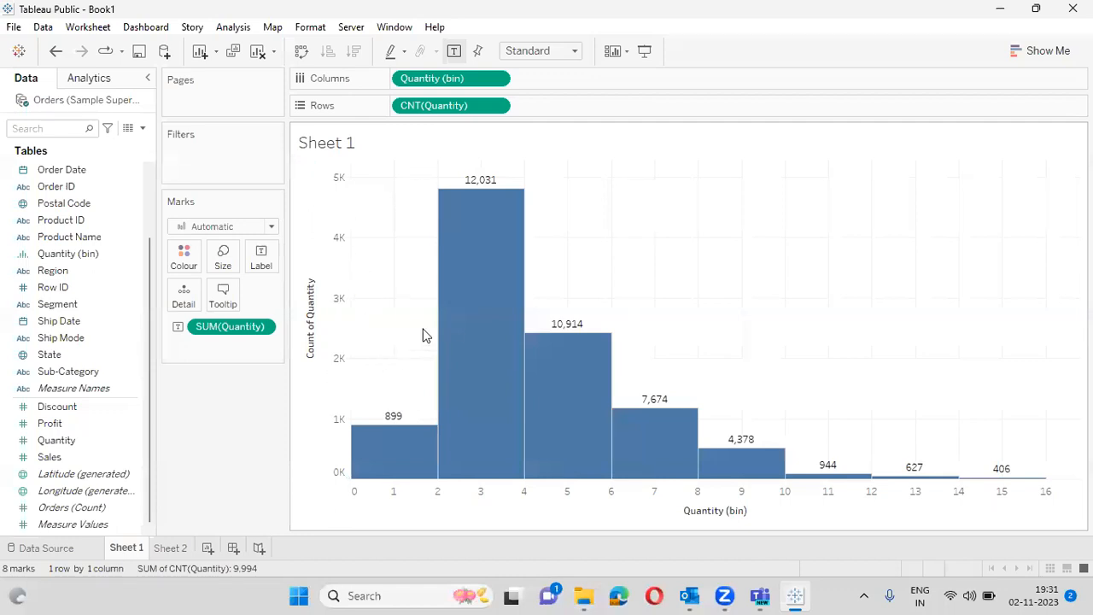
mouse_move(471, 386)
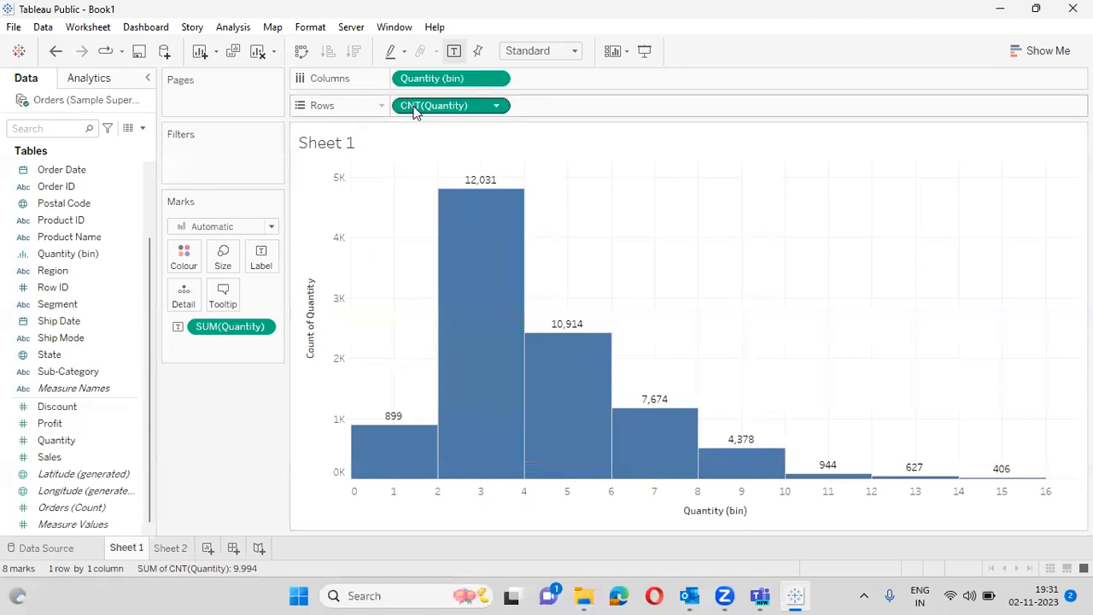
left_click(175, 549)
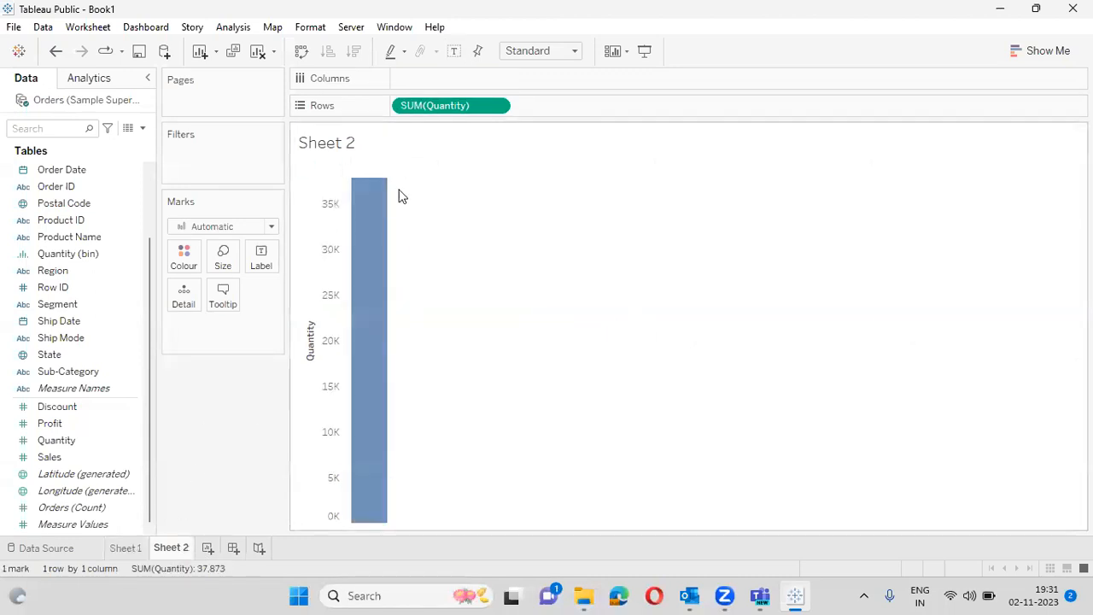
- Switch the Quantity pill's measure to Count, showing CNT(Quantity) of 9,994
left_click(494, 106)
mouse_move(531, 288)
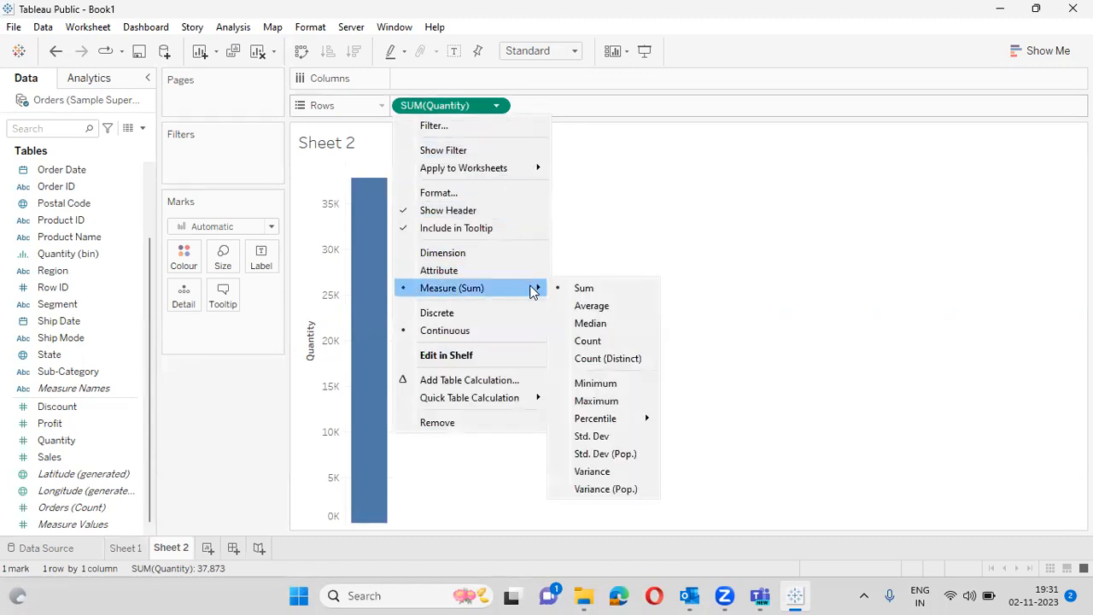
left_click(593, 340)
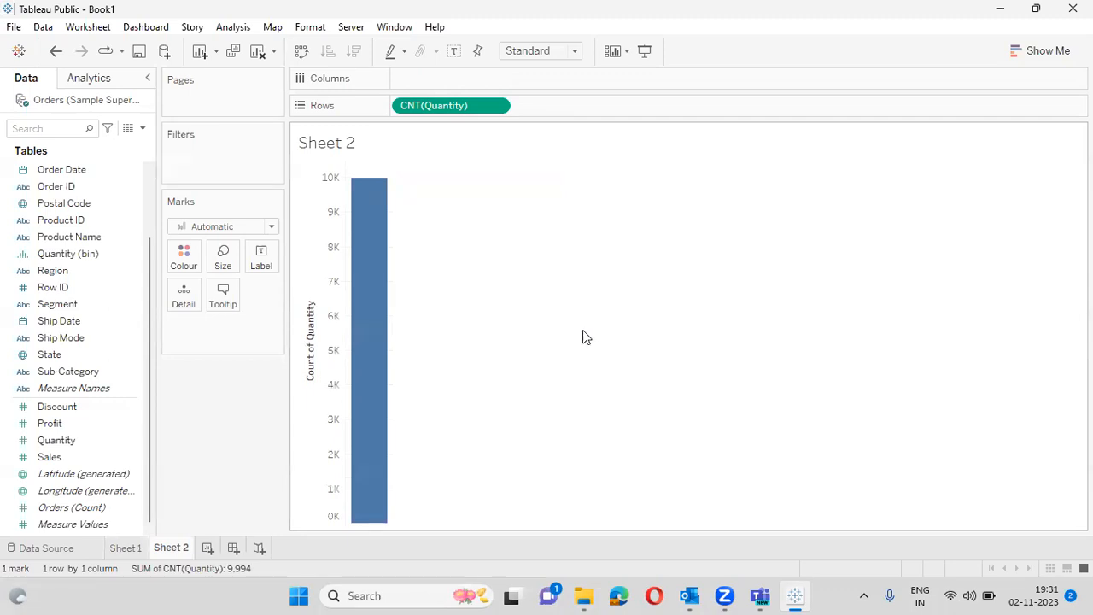
left_click(126, 447)
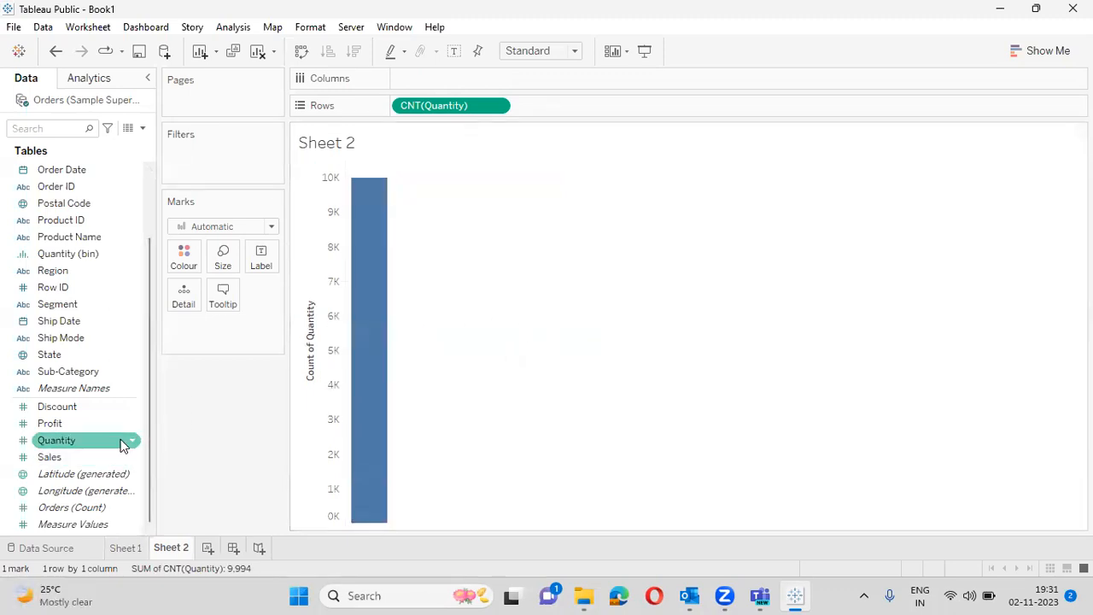
- Create a bin field named 'New Histogram' from Quantity with bin size 1
left_click(132, 442)
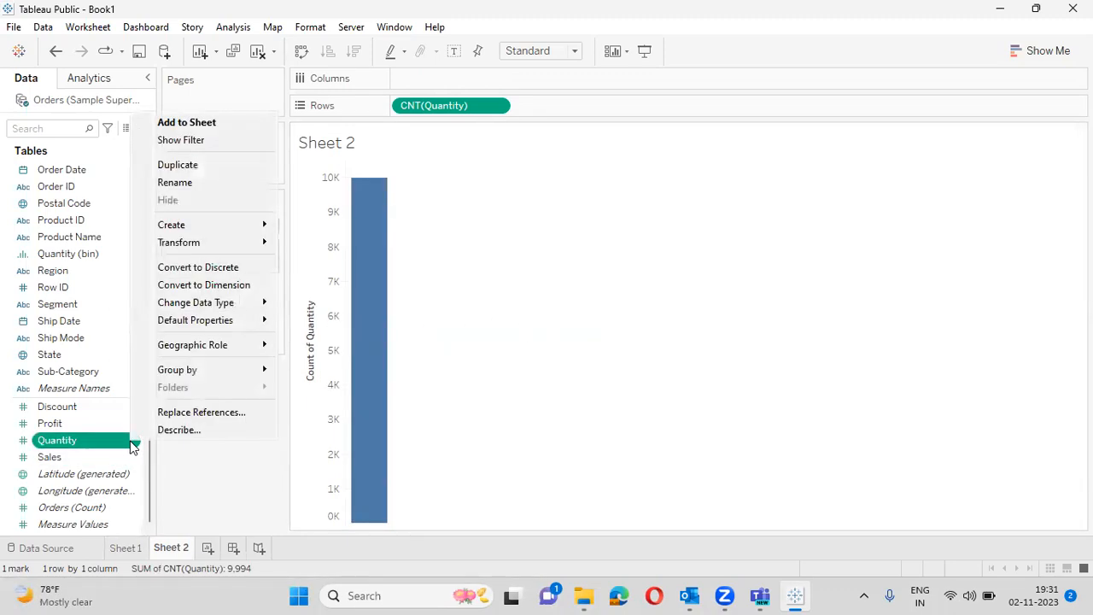
mouse_move(244, 228)
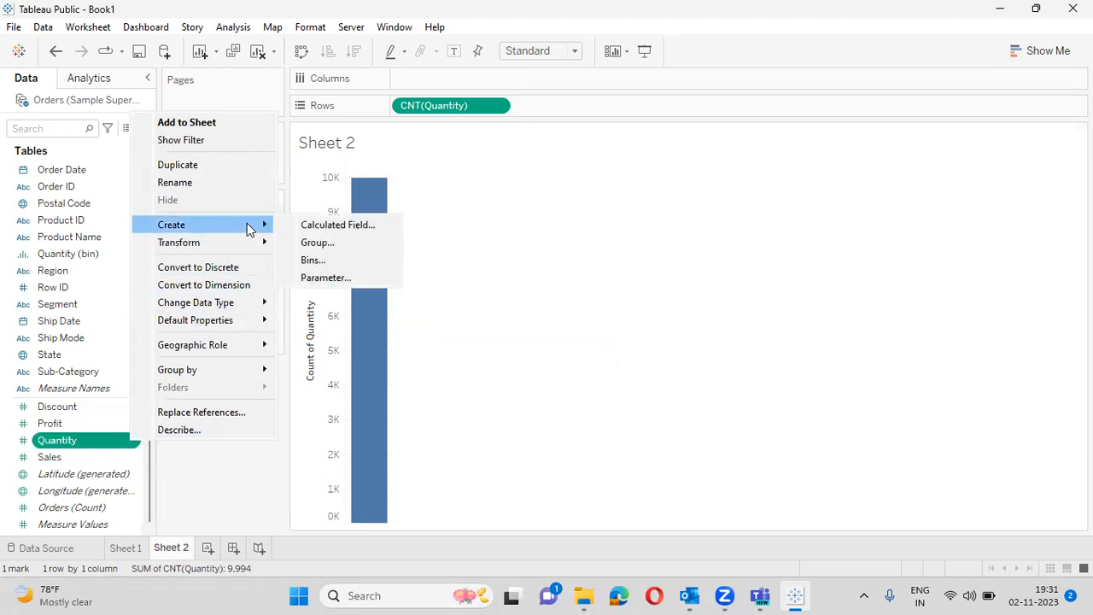
left_click(332, 259)
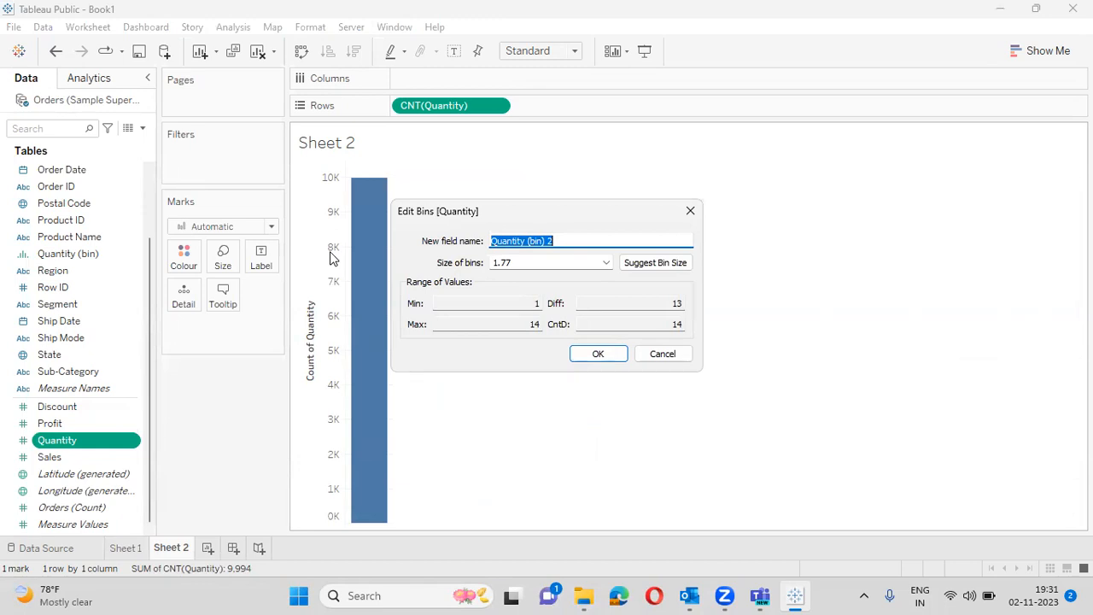
type("Ne")
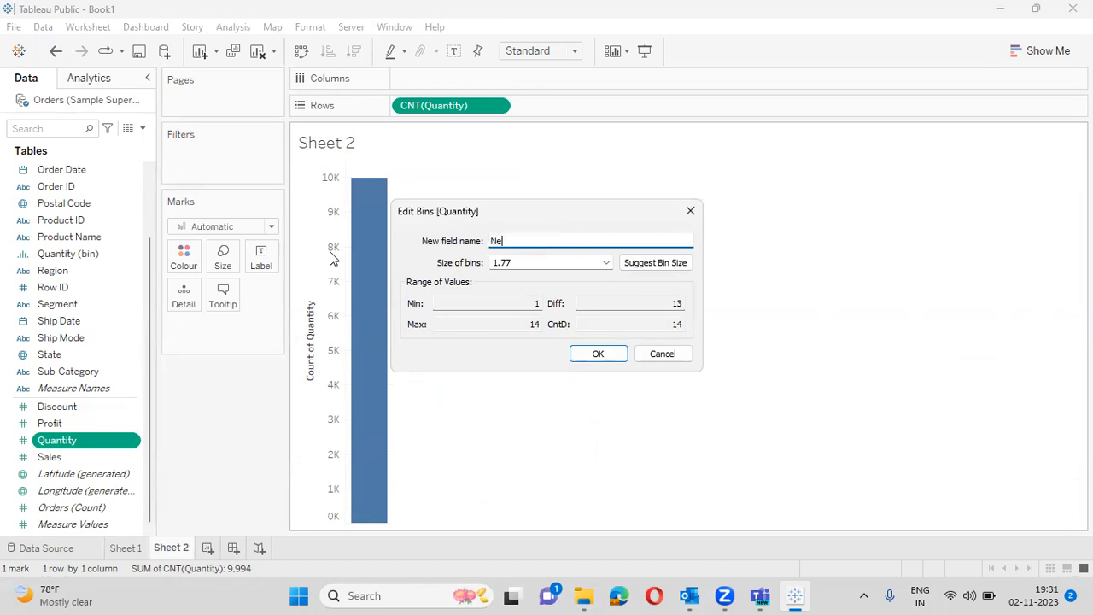
type("w Histogram")
left_click(523, 261)
key("BackSpace")
key("BackSpace")
key("BackSpace")
key("Return")
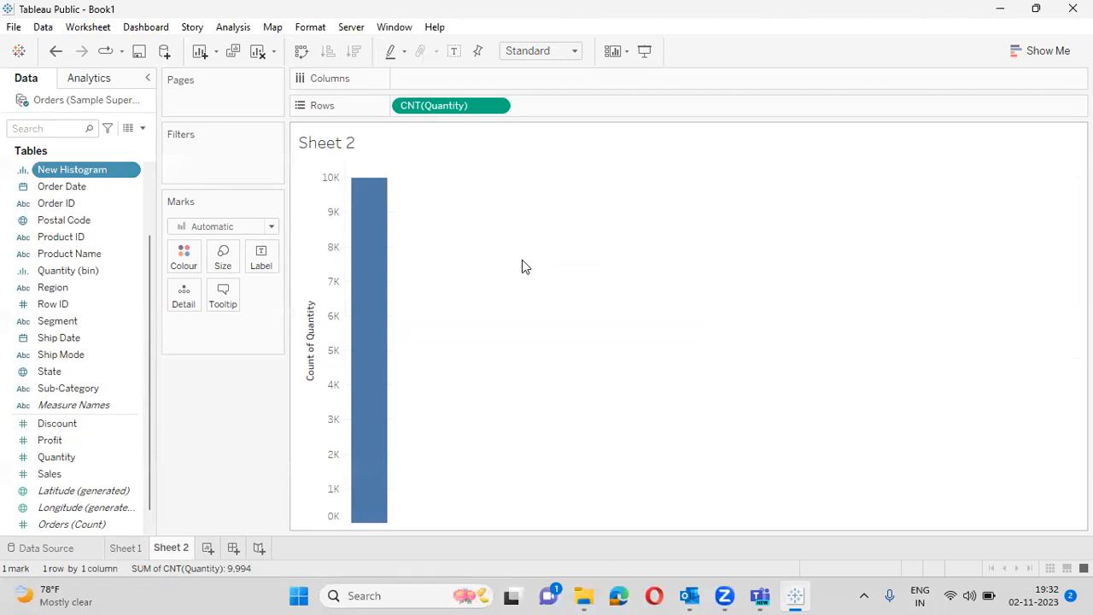
- Put New Histogram on Columns against CNT(Quantity) and convert the field to continuous
left_click_drag(90, 169, 463, 80)
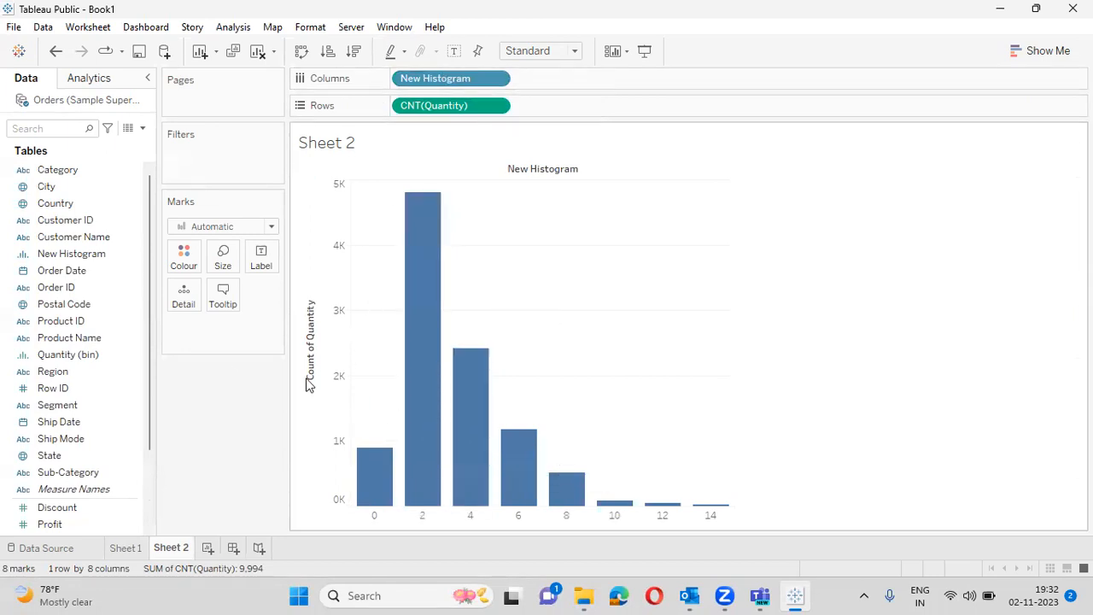
left_click(130, 260)
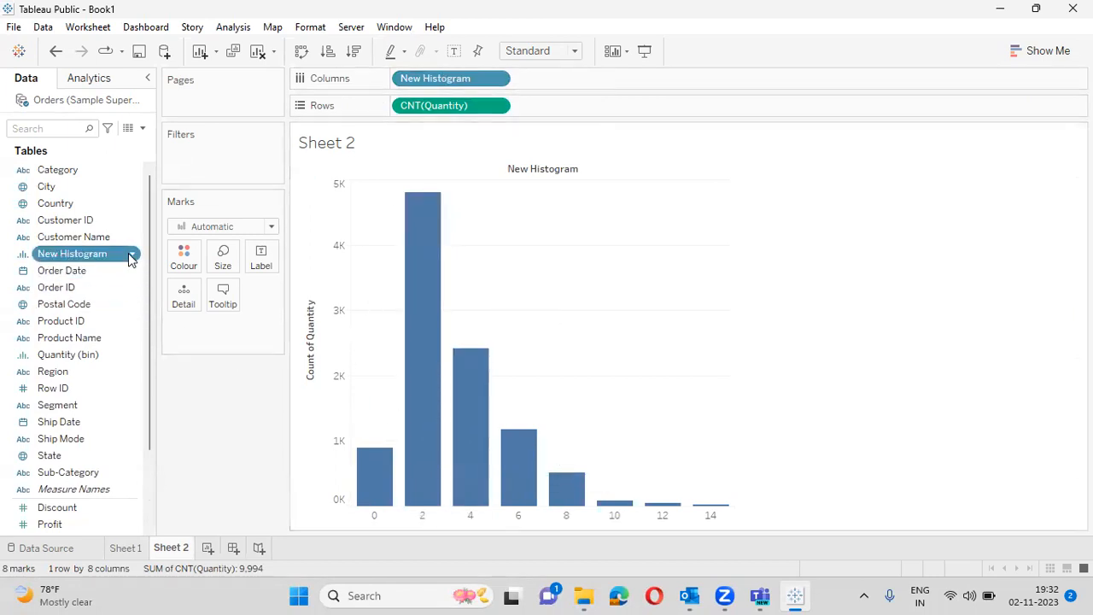
left_click(133, 260)
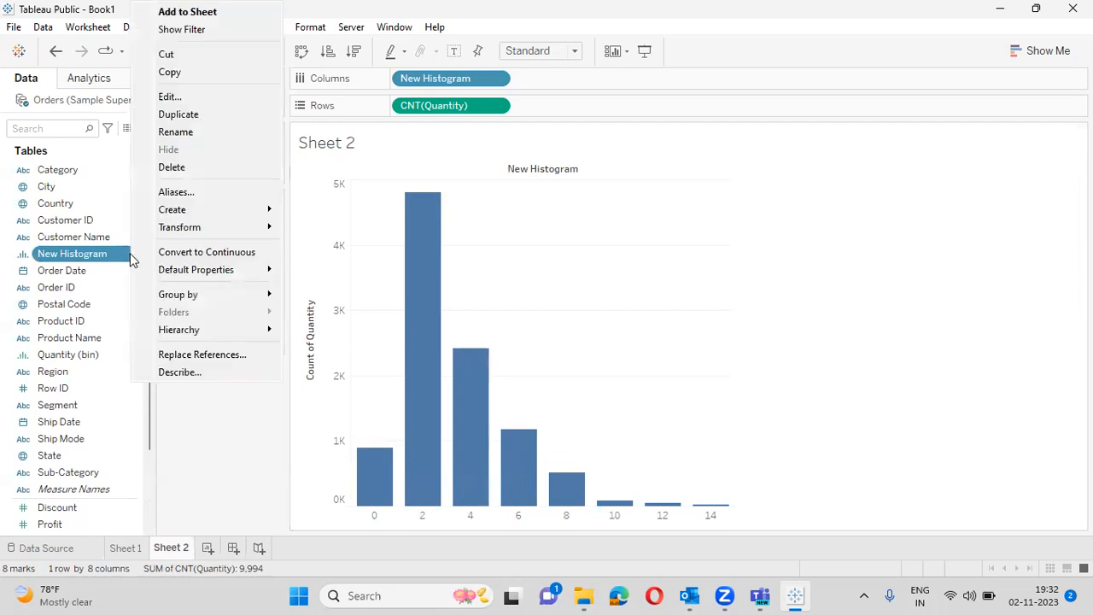
left_click(190, 258)
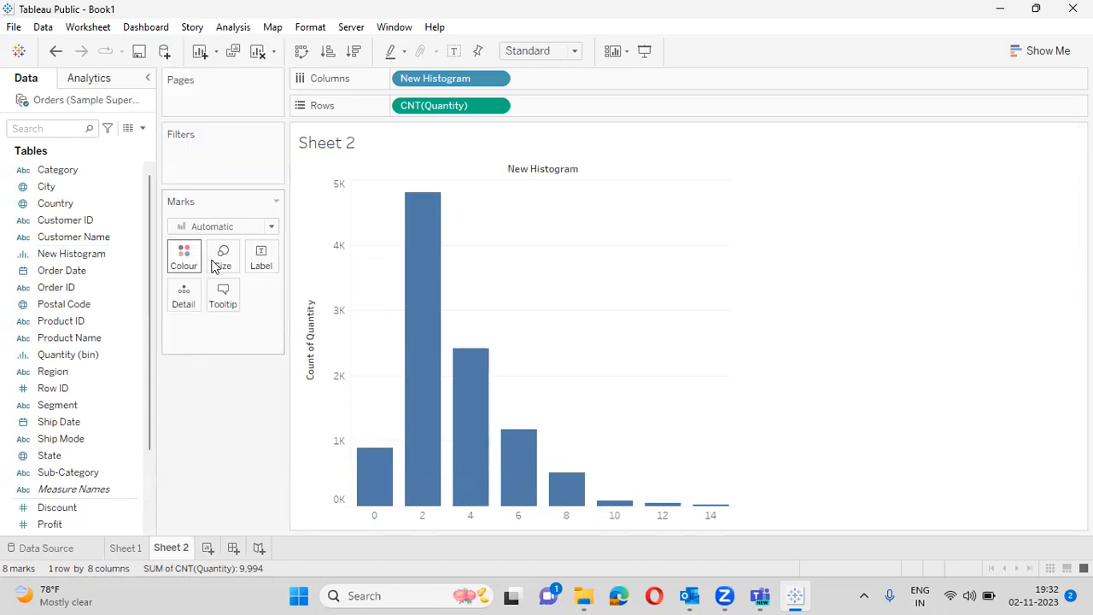
left_click(133, 260)
left_click(133, 259)
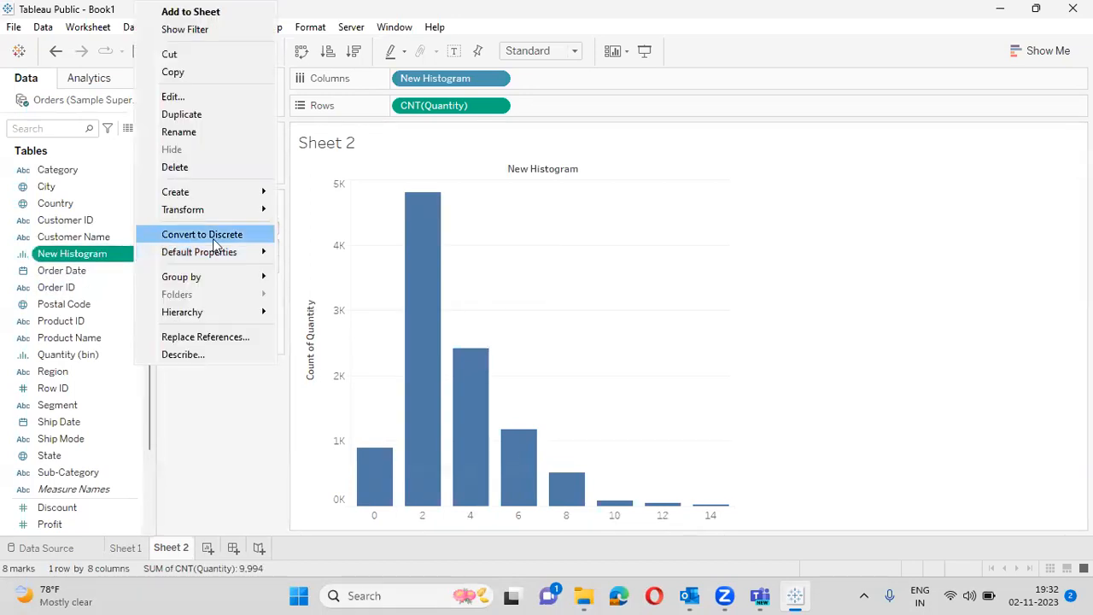
- Remove the discrete New Histogram pill from Columns and check the bar Size settings
left_click(244, 435)
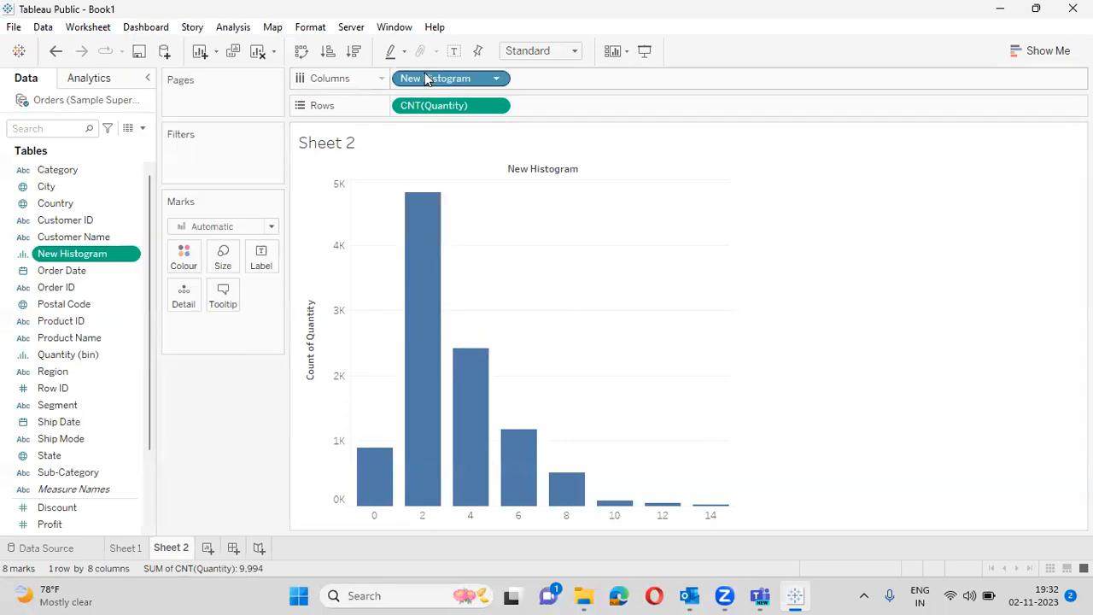
left_click_drag(395, 85, 458, 76)
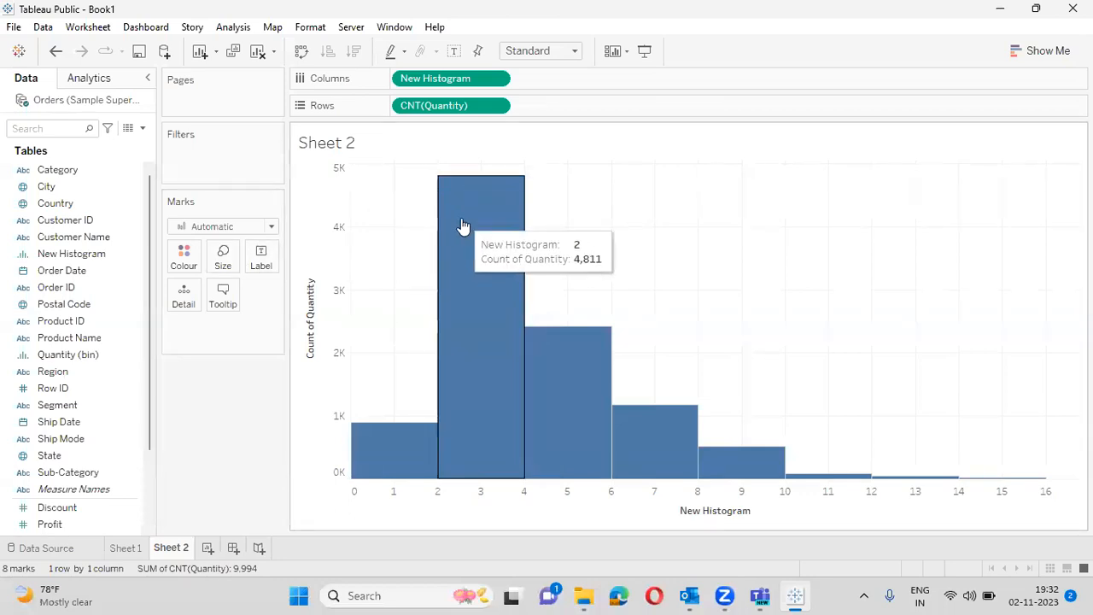
left_click(223, 257)
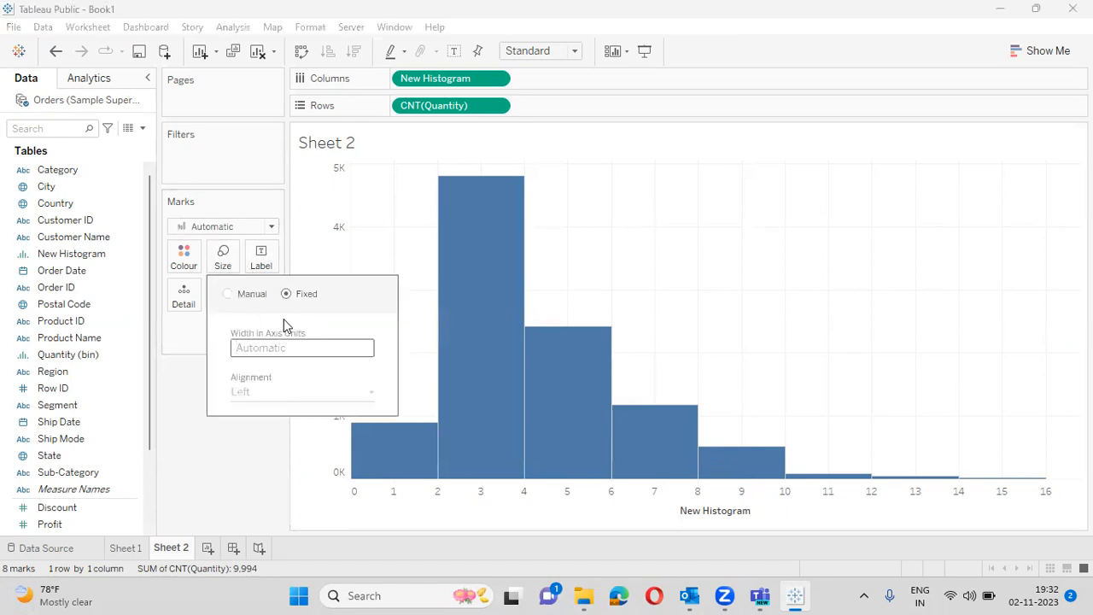
left_click(181, 395)
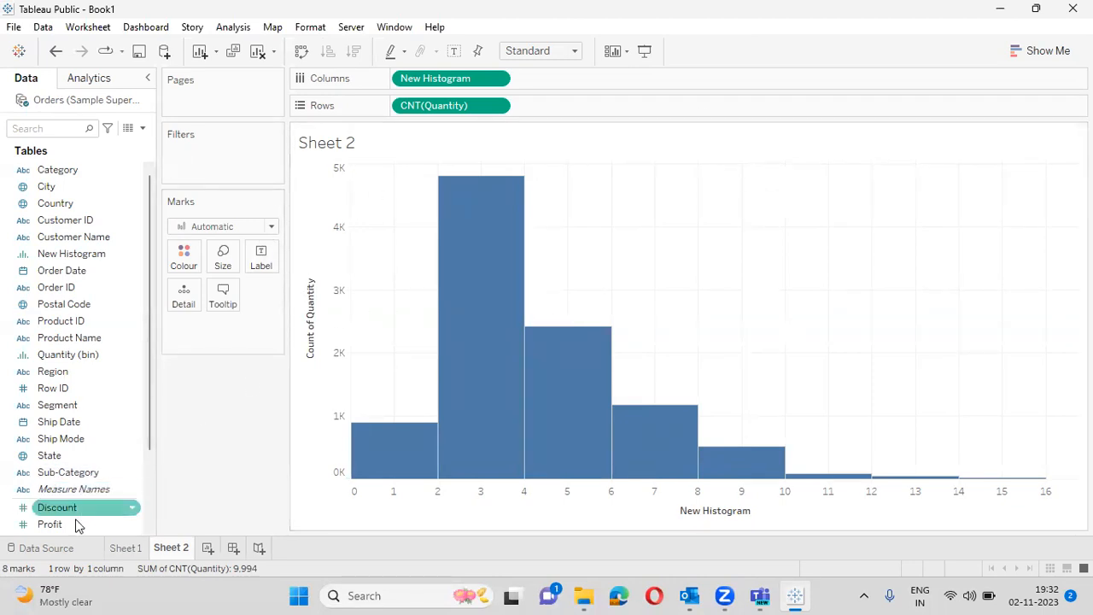
- Label Sheet 2's histogram bars with SUM(Quantity) and add an empty Sheet 3
left_click_drag(146, 446, 146, 504)
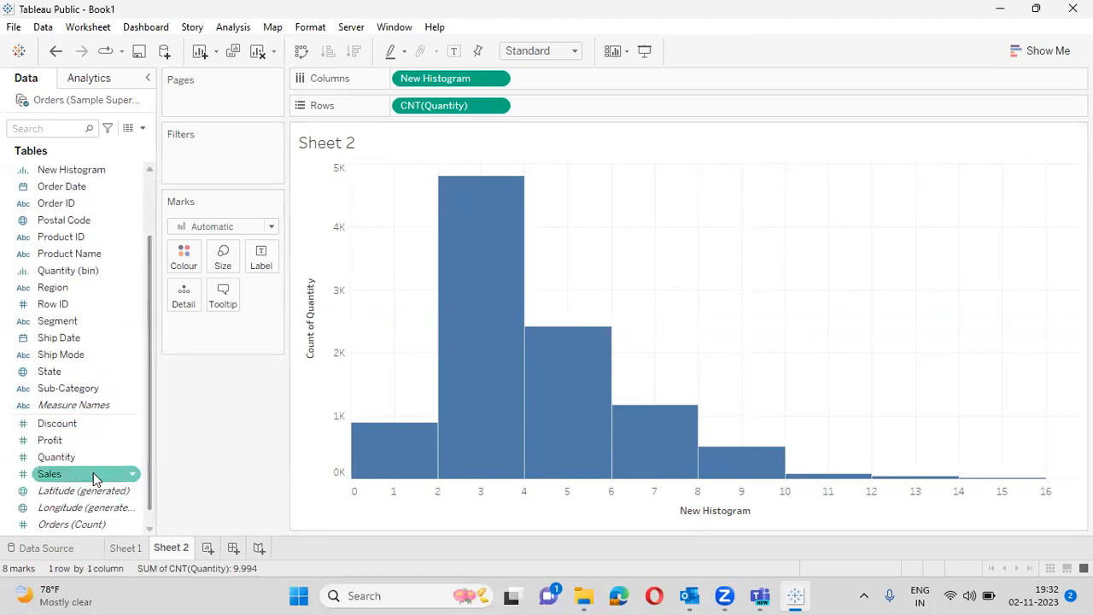
left_click_drag(91, 453, 268, 252)
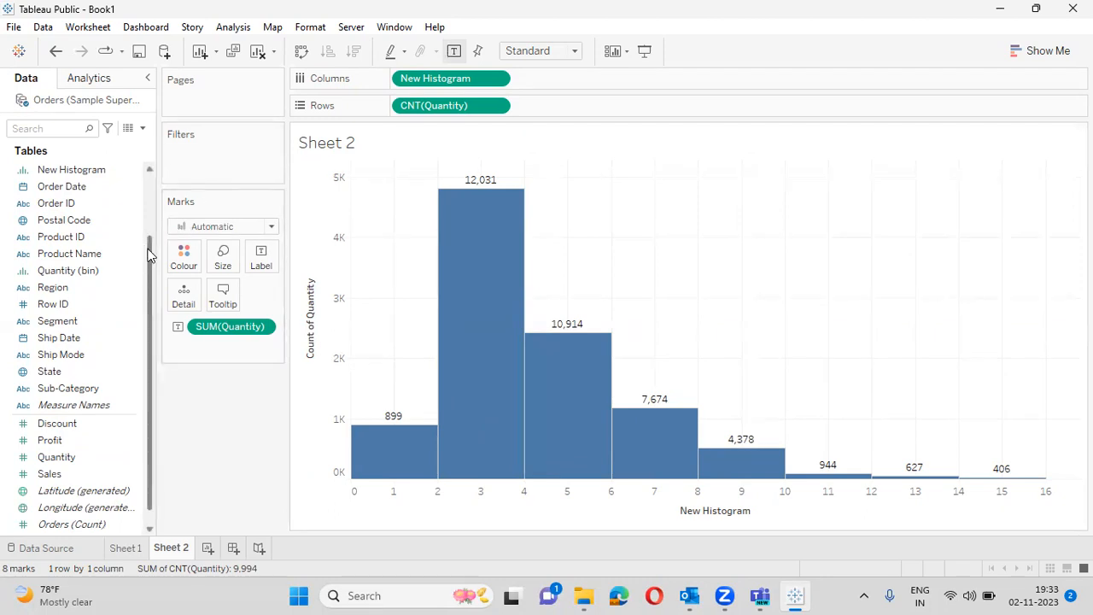
left_click_drag(148, 254, 154, 186)
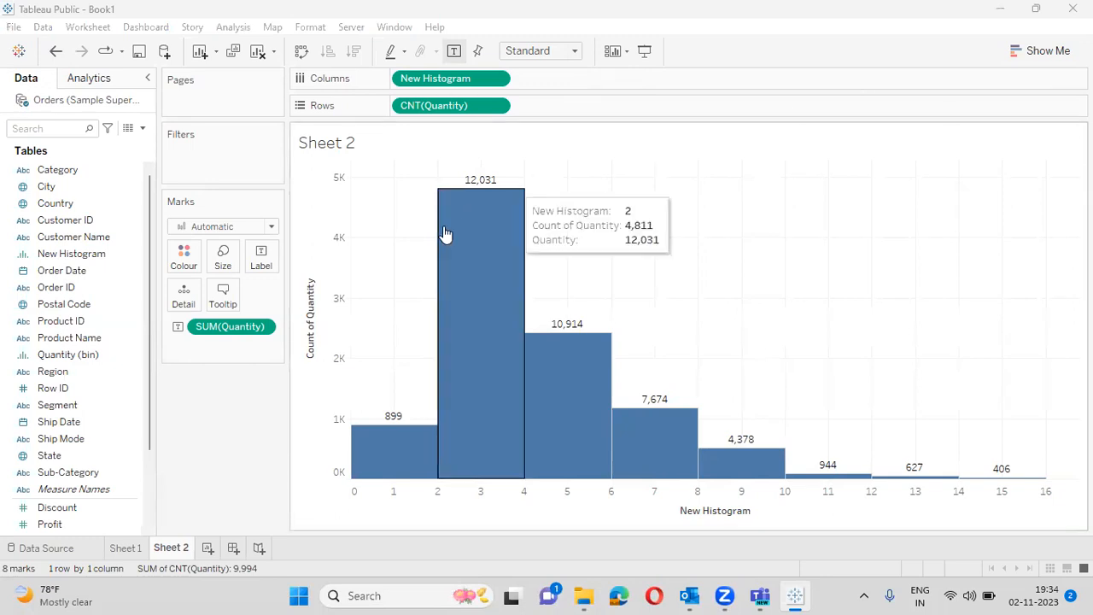
left_click(206, 552)
left_click(207, 553)
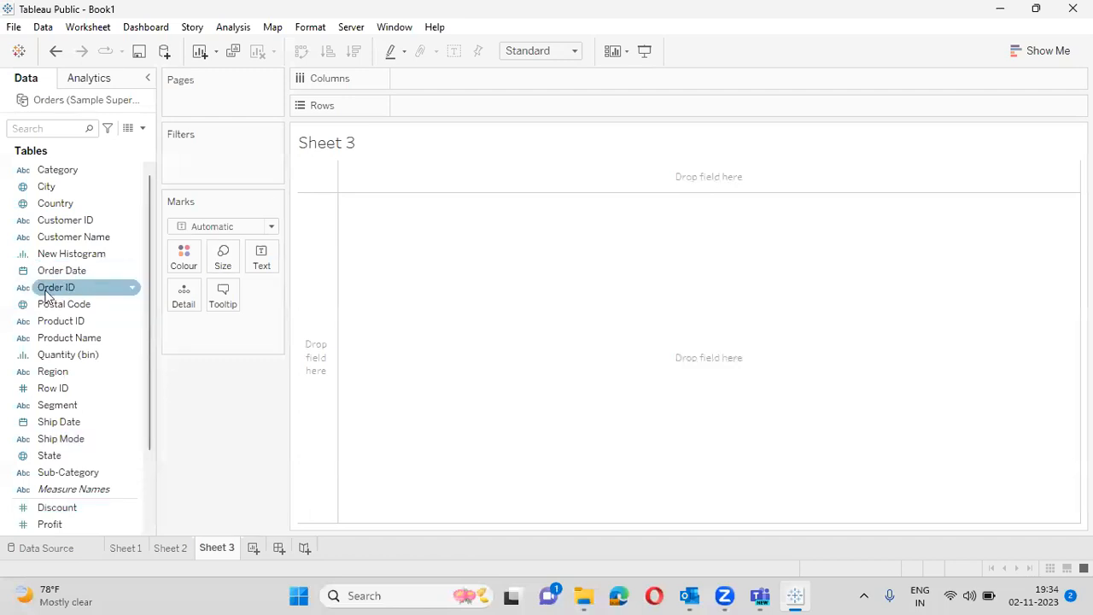
- Multi-select Order Date and Sales and show the Show Me chart suggestions
left_click(81, 270)
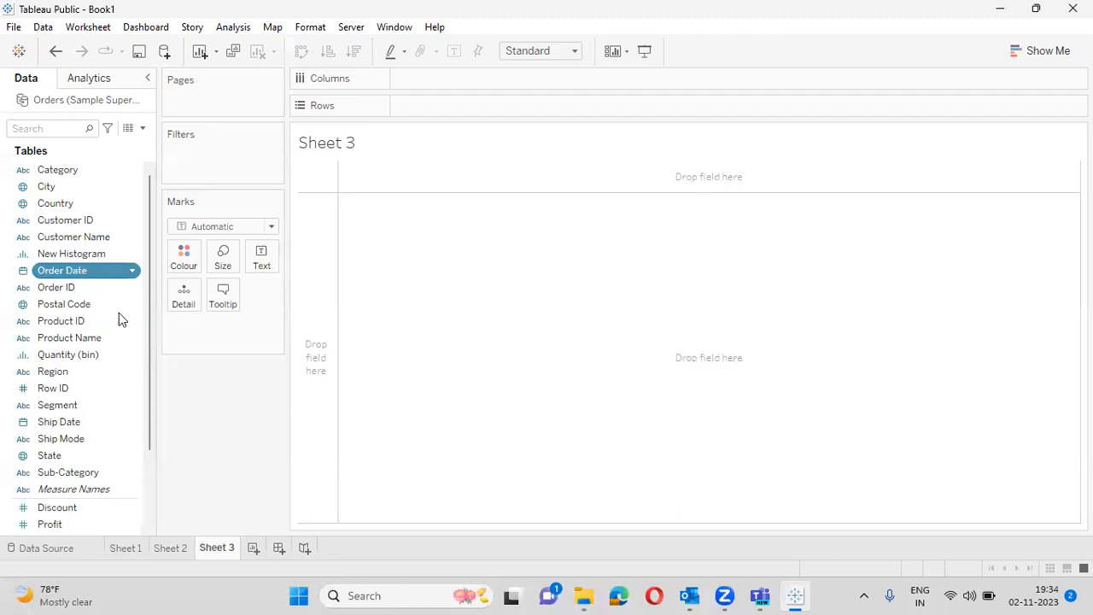
scroll(148, 417, "down", 1)
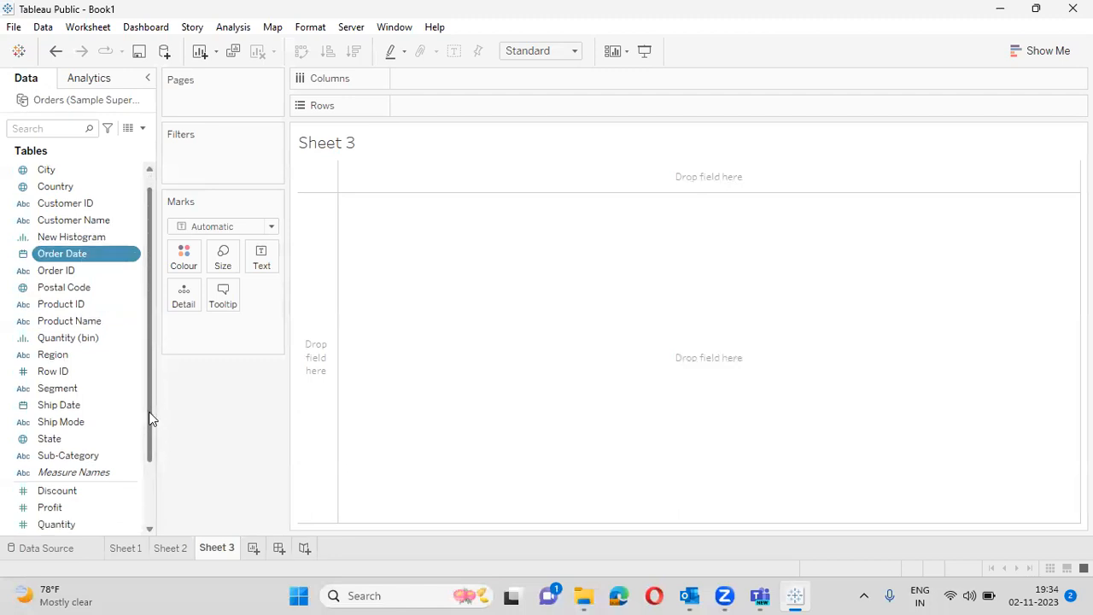
scroll(139, 458, "down", 4)
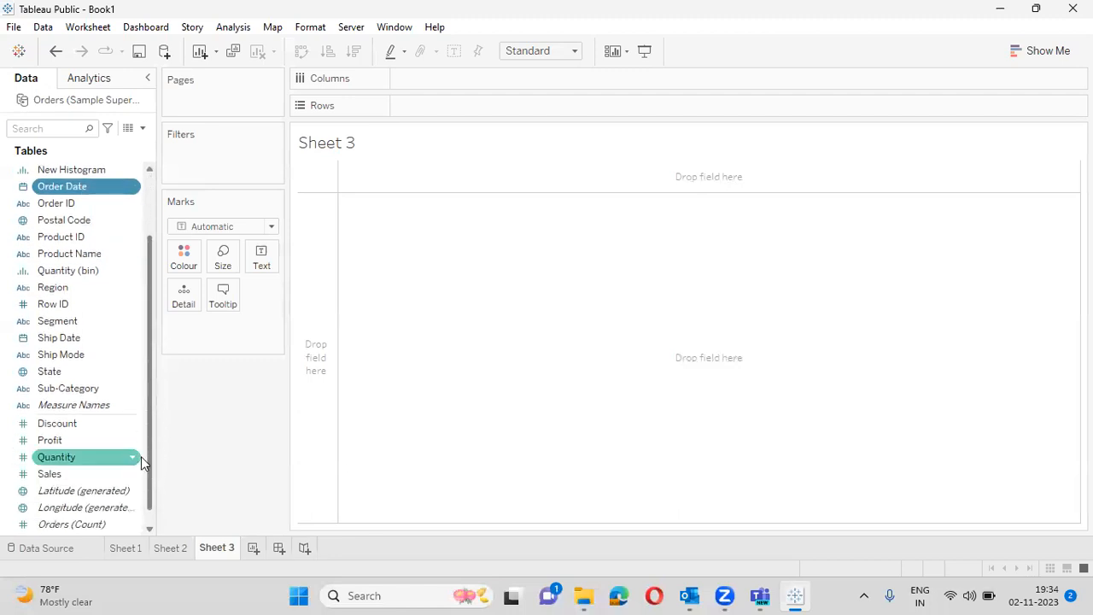
left_click(86, 473)
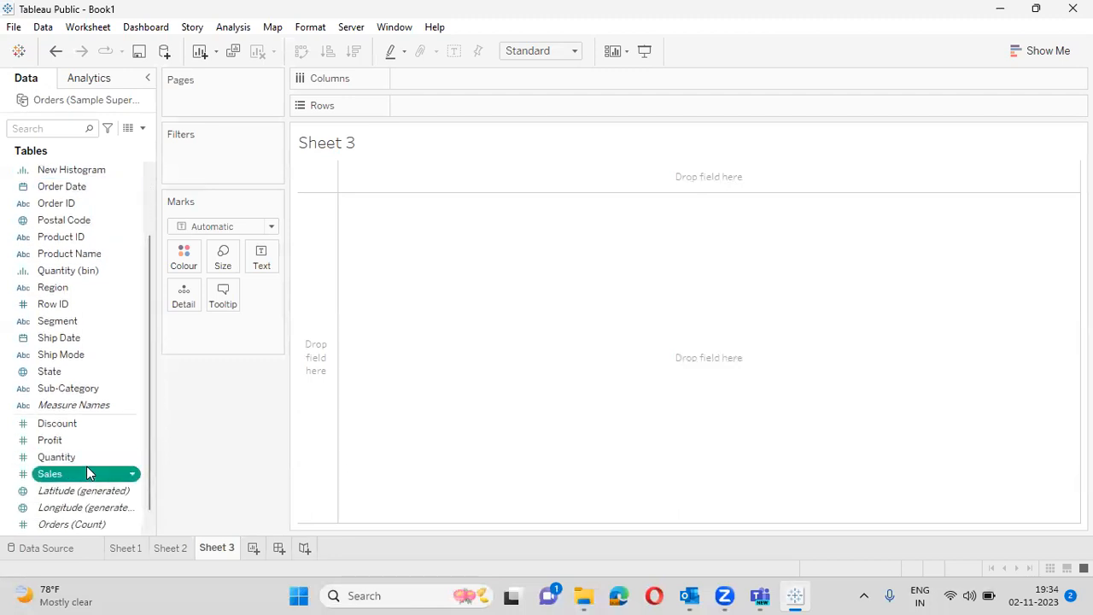
left_click(75, 187)
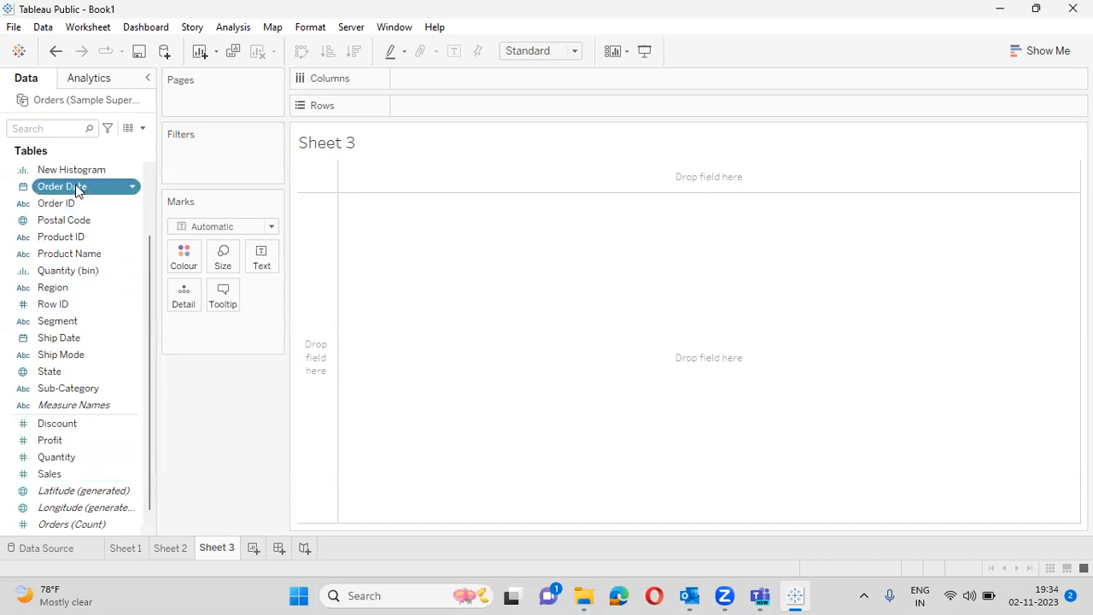
left_click(61, 474, "ctrl")
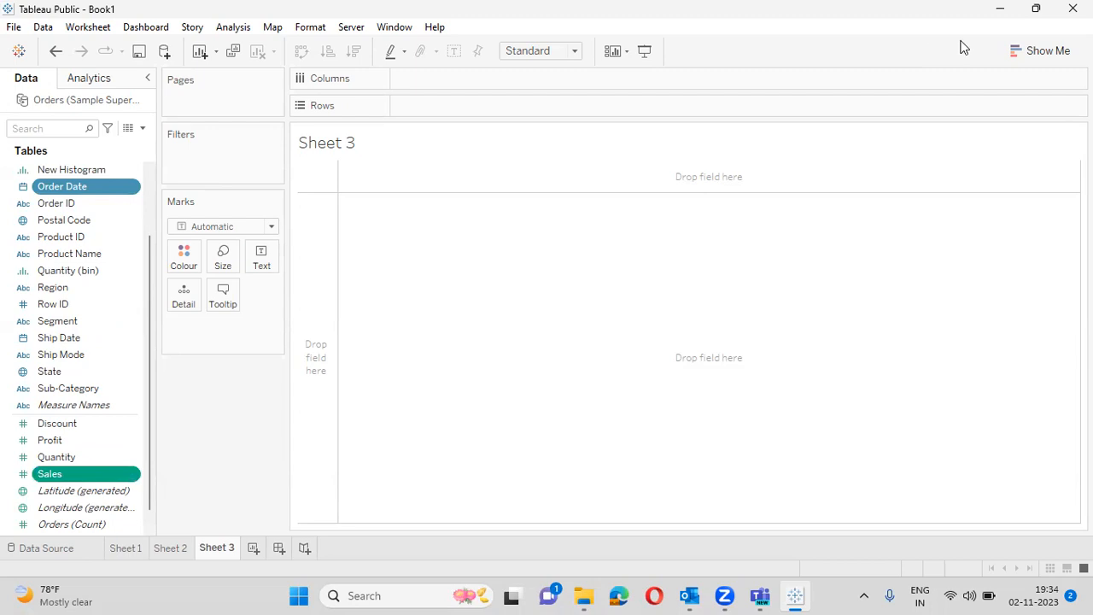
left_click(1035, 49)
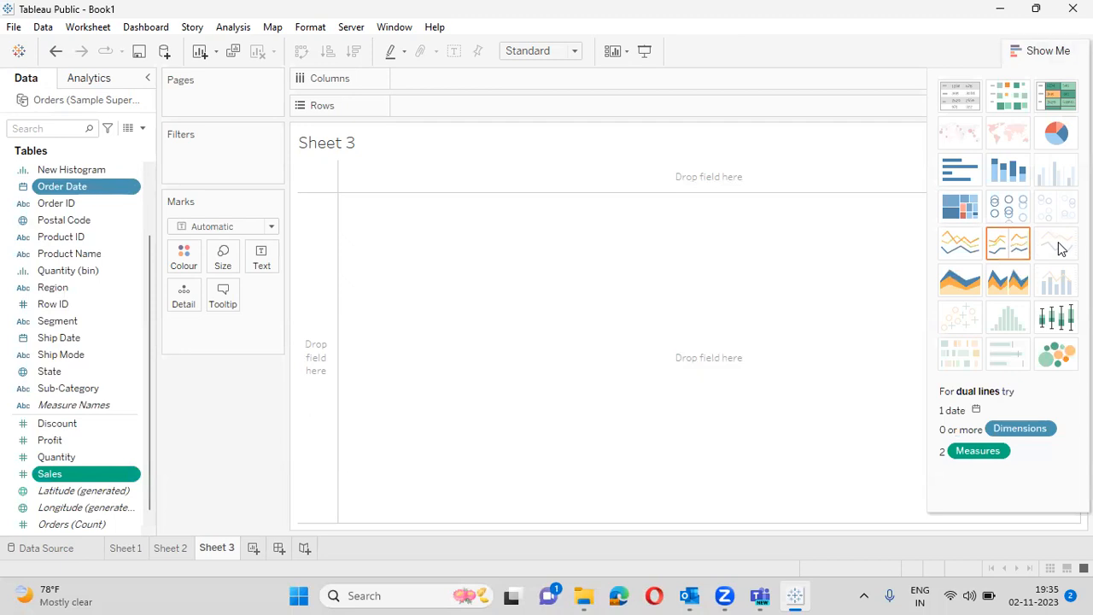
- Build a discrete yearly Sales line chart with Sales labels, fitted to Entire View
left_click(1008, 246)
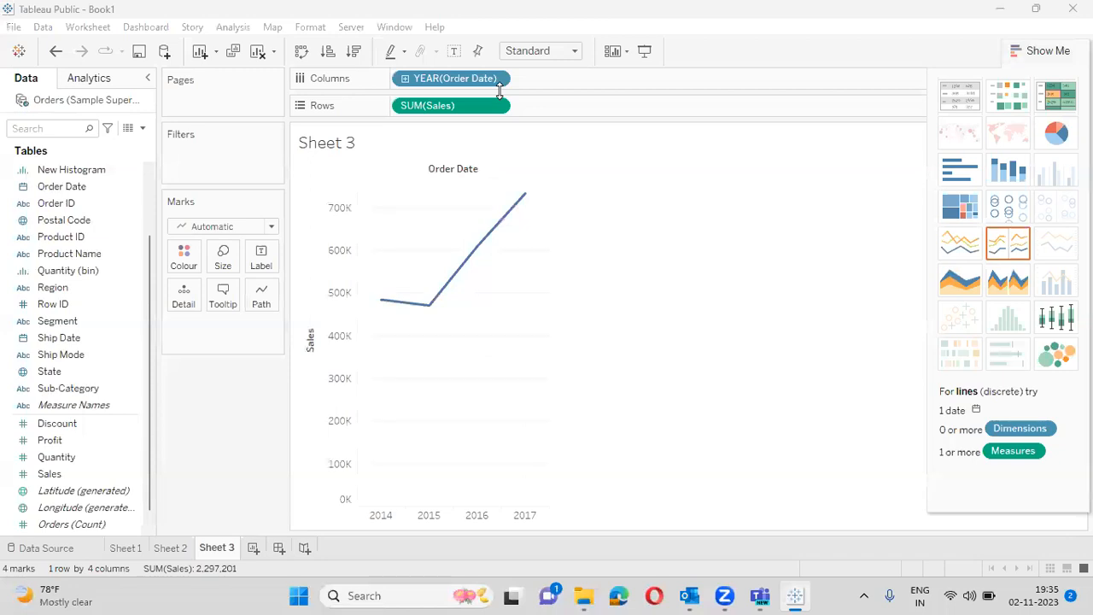
left_click_drag(90, 474, 261, 257)
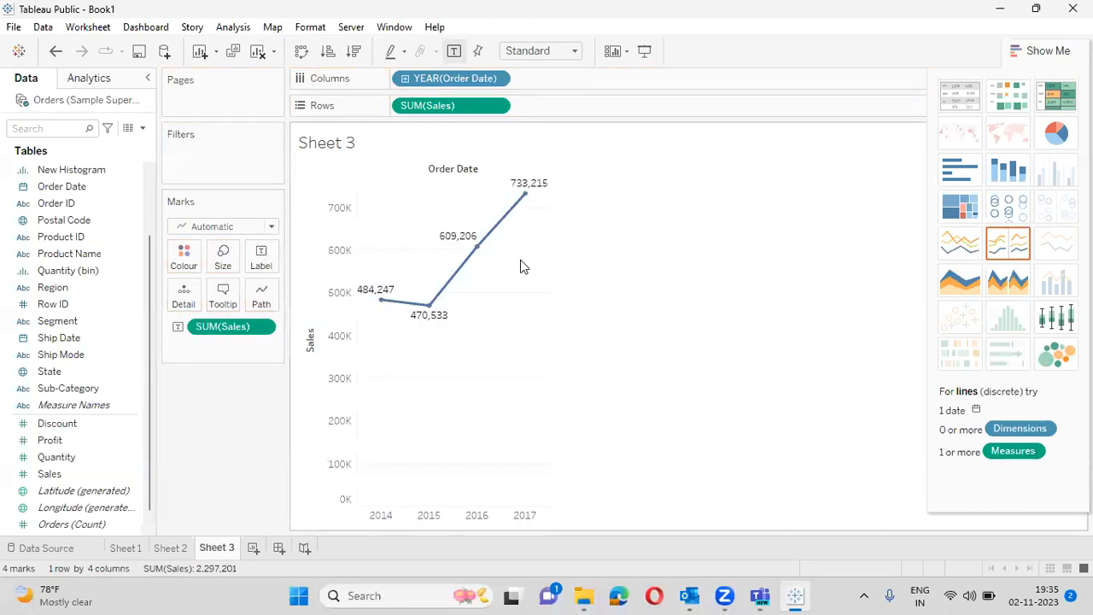
left_click(574, 51)
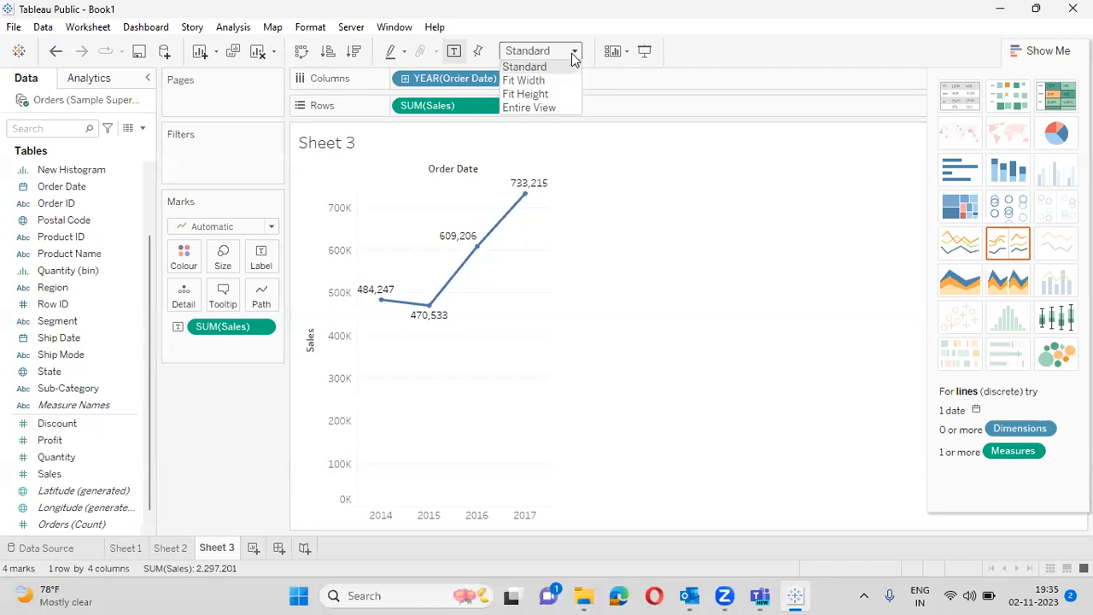
left_click(560, 104)
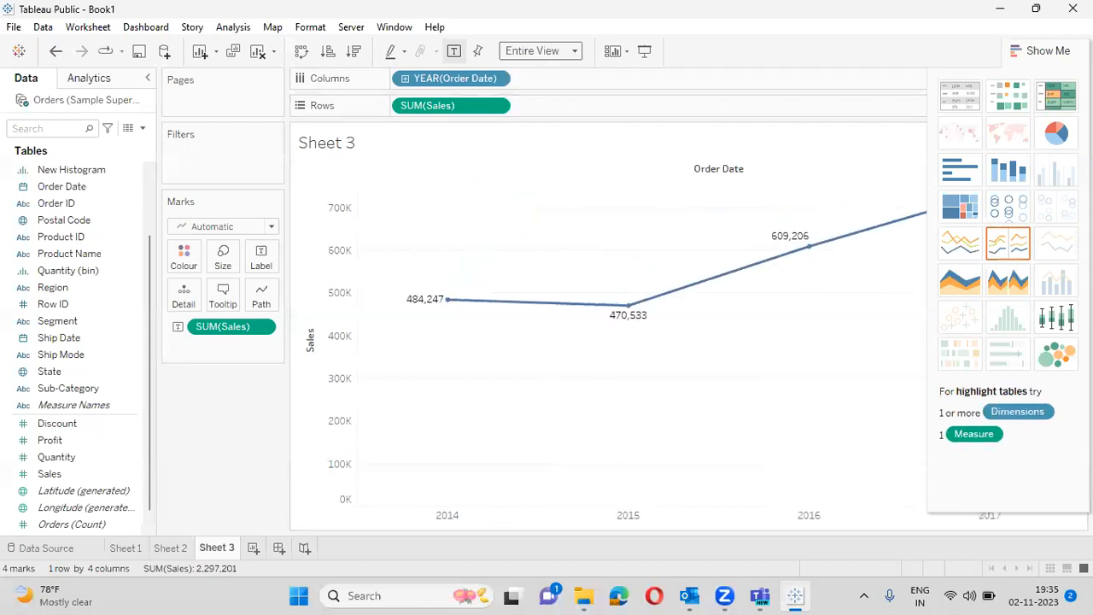
left_click(1038, 50)
- Colour the Sales line red
left_click(183, 256)
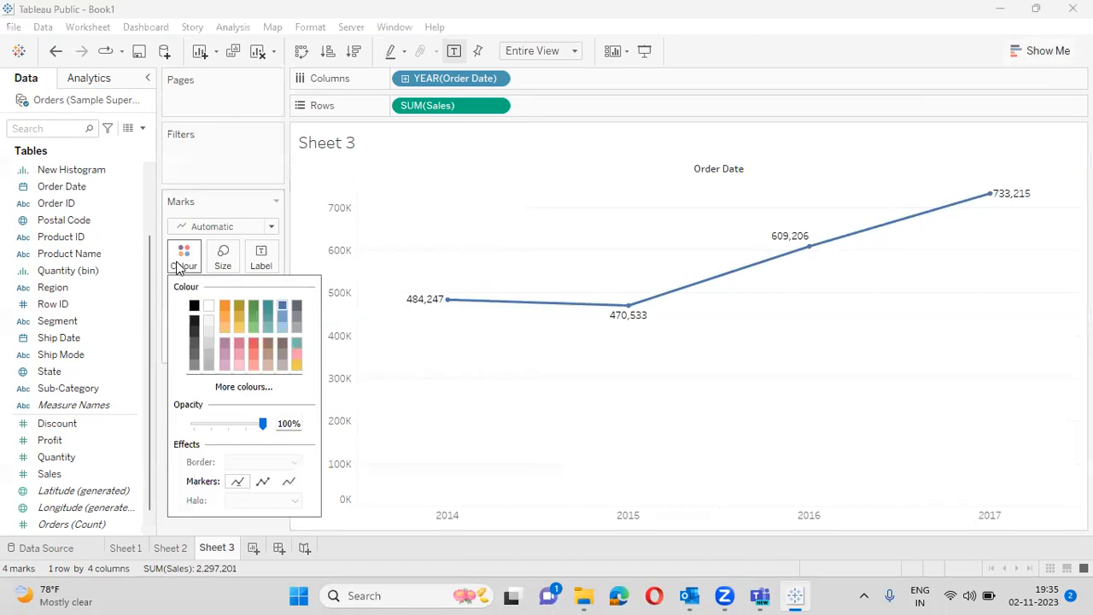
left_click(254, 344)
left_click(253, 163)
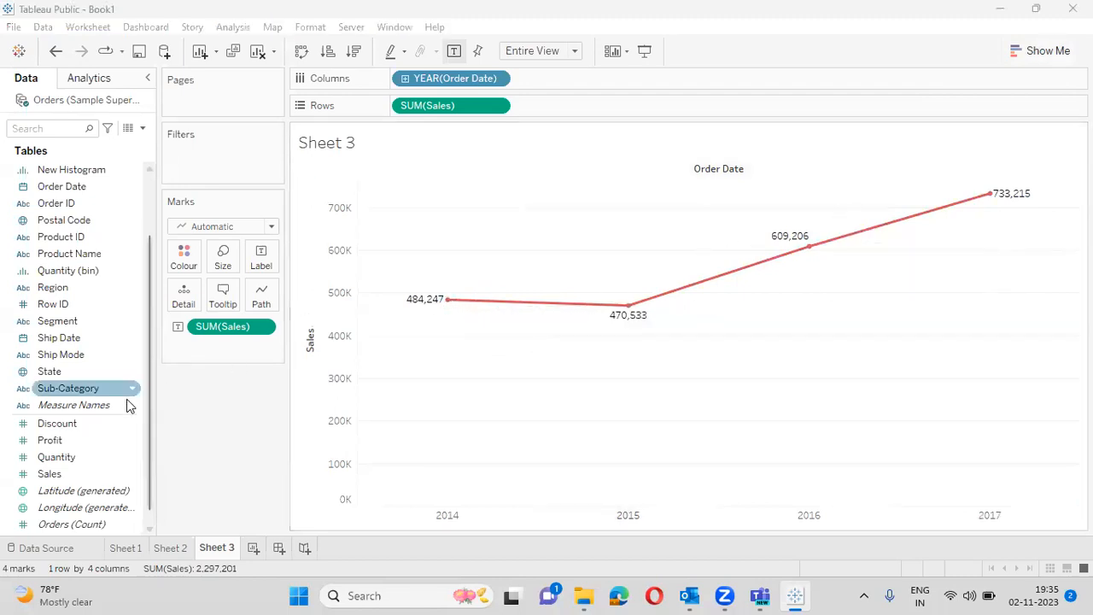
- Add SUM(Profit) as a second yearly line and expand its marks card
left_click_drag(96, 442, 620, 109)
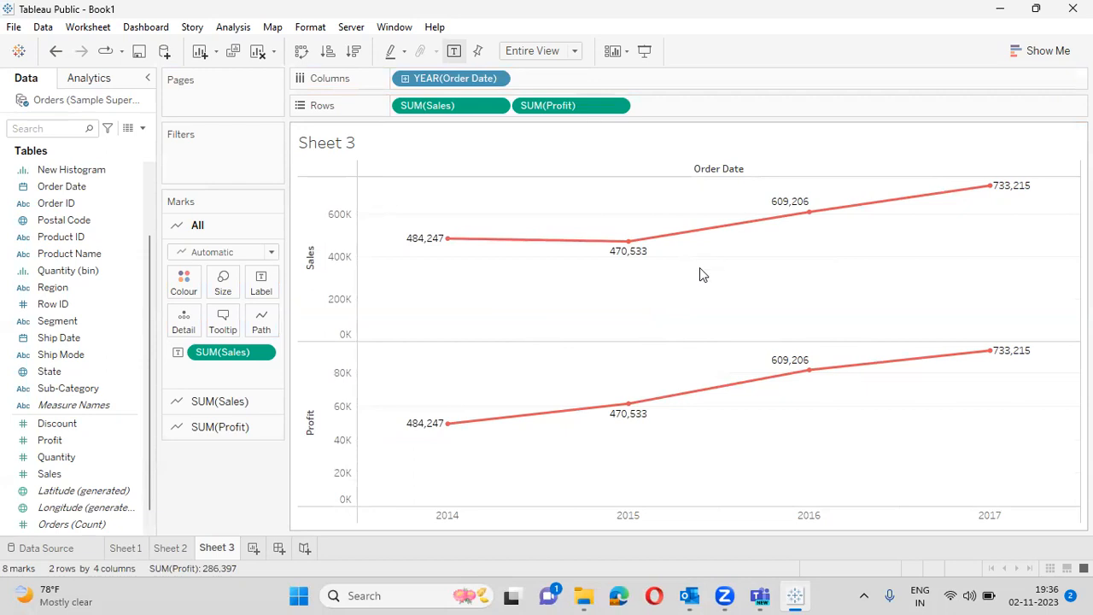
mouse_move(773, 382)
mouse_move(1015, 357)
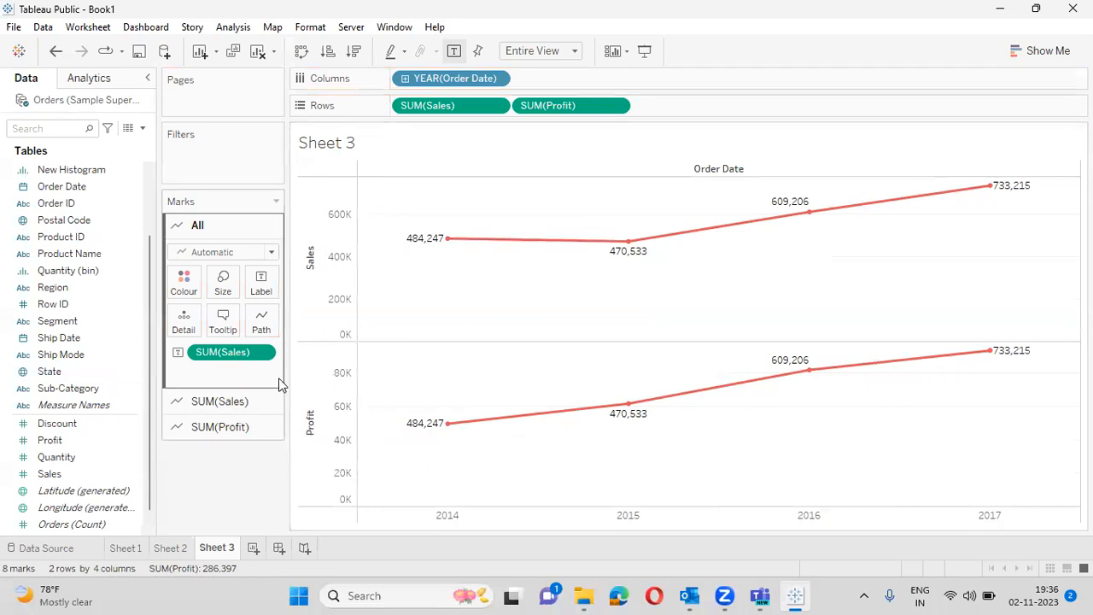
left_click(223, 426)
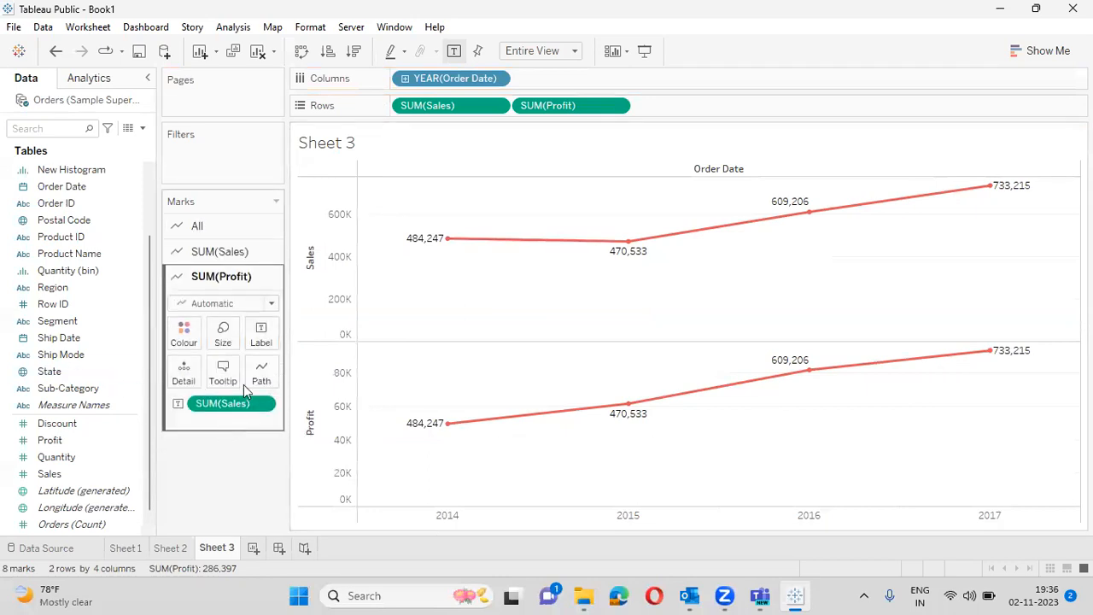
- Swap the Profit line's Sales labels for Profit labels and colour it dark grey
left_click_drag(220, 403, 253, 339)
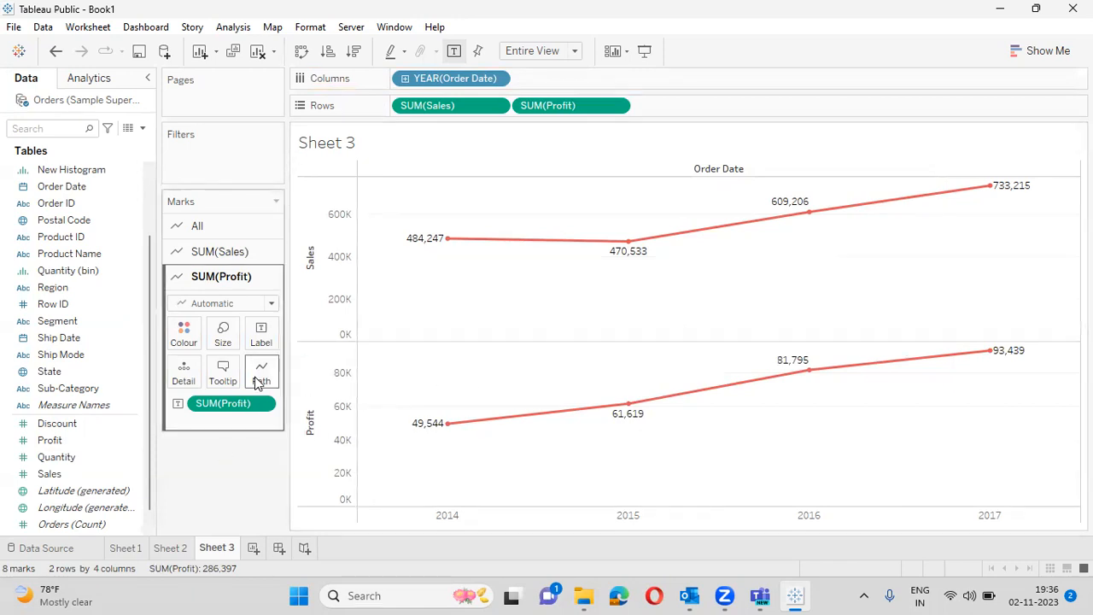
left_click(192, 337)
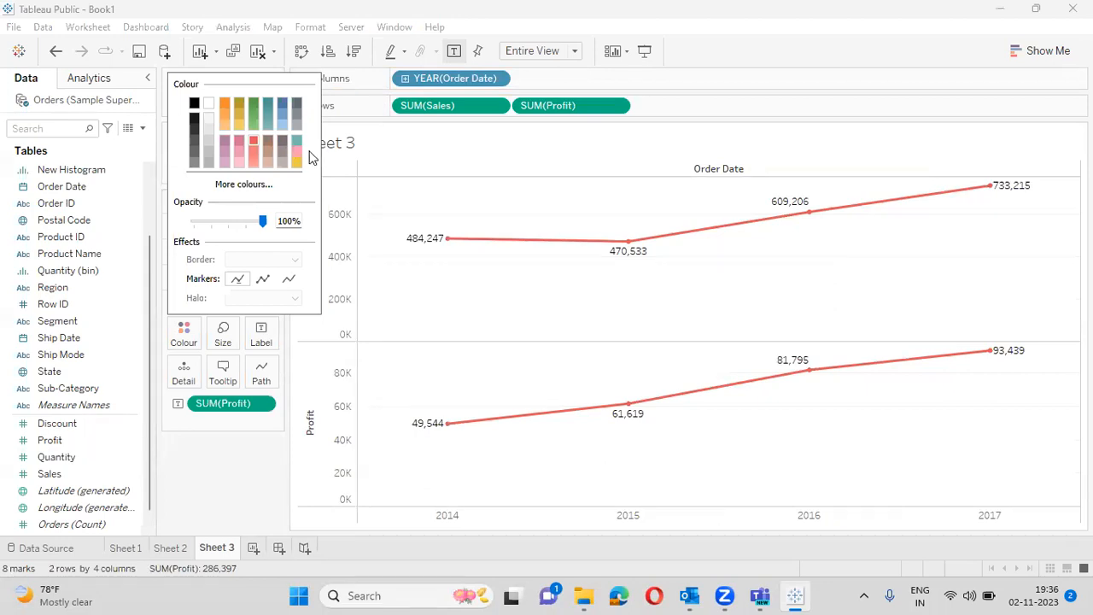
left_click(296, 103)
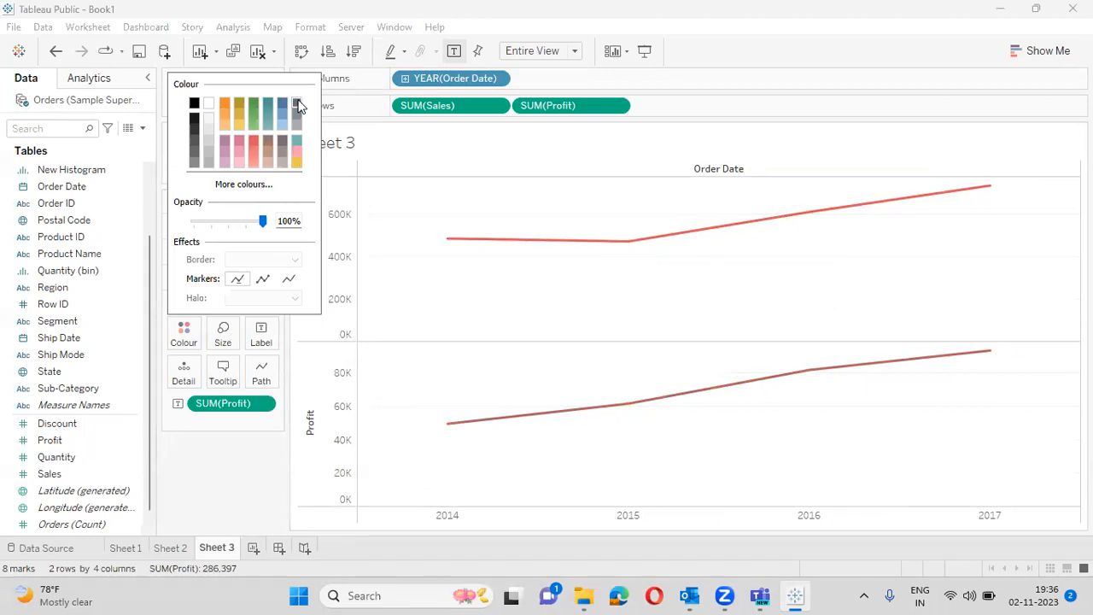
left_click(195, 457)
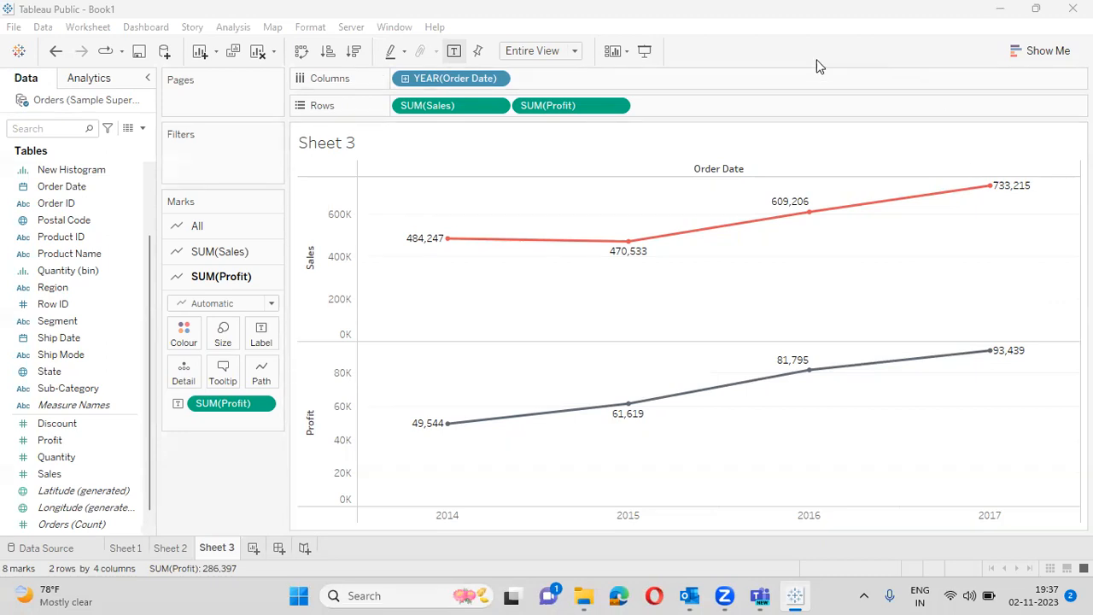
- Put SUM(Profit) on a dual axis with SUM(Sales), colouring Profit blue and Sales orange
left_click(615, 107)
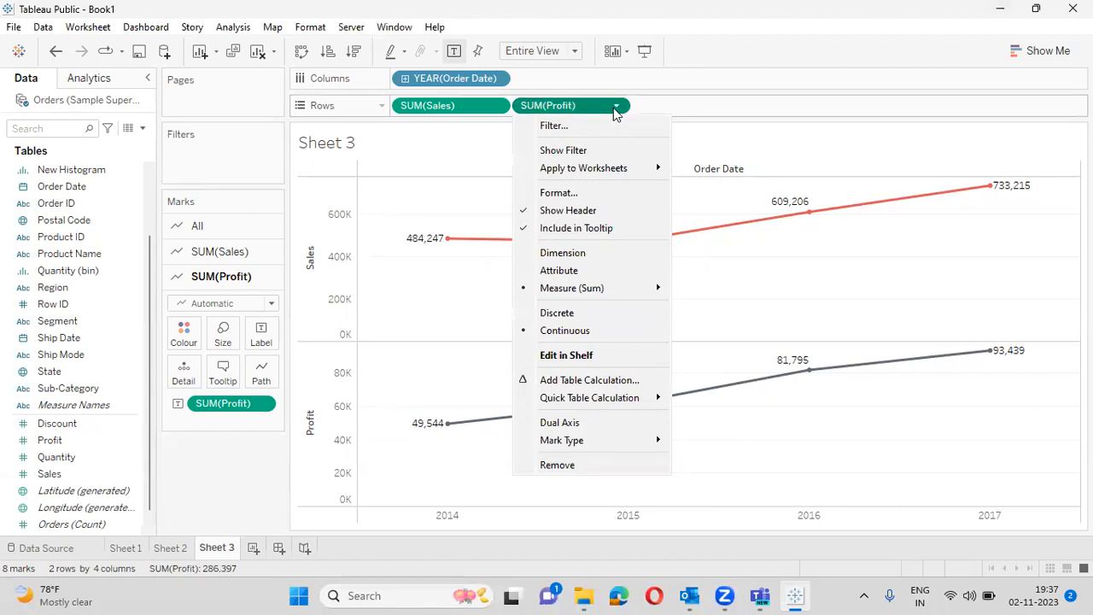
left_click(595, 422)
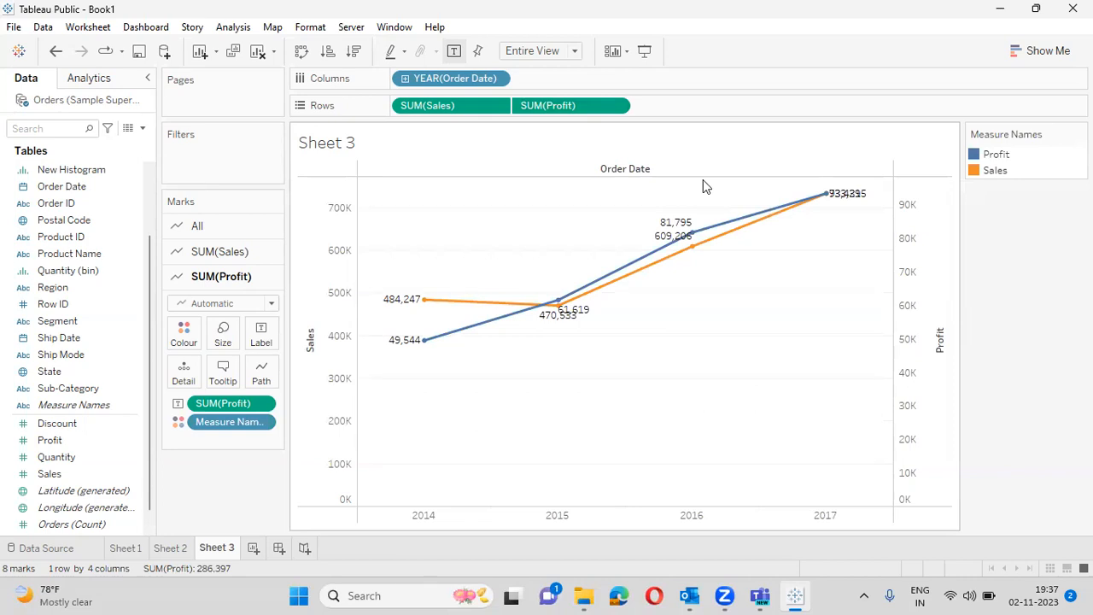
- Drag SUM(Profit) off the Rows shelf, leaving the orange Sales line labelled 484,247 to 733,215
left_click_drag(586, 108, 88, 388)
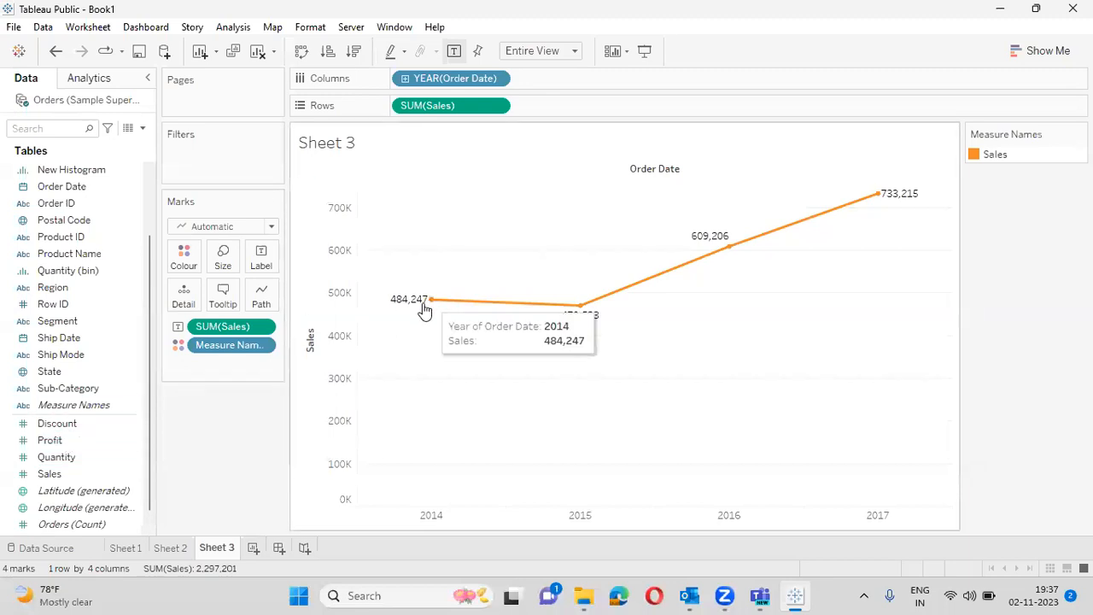
left_click_drag(48, 446, 951, 276)
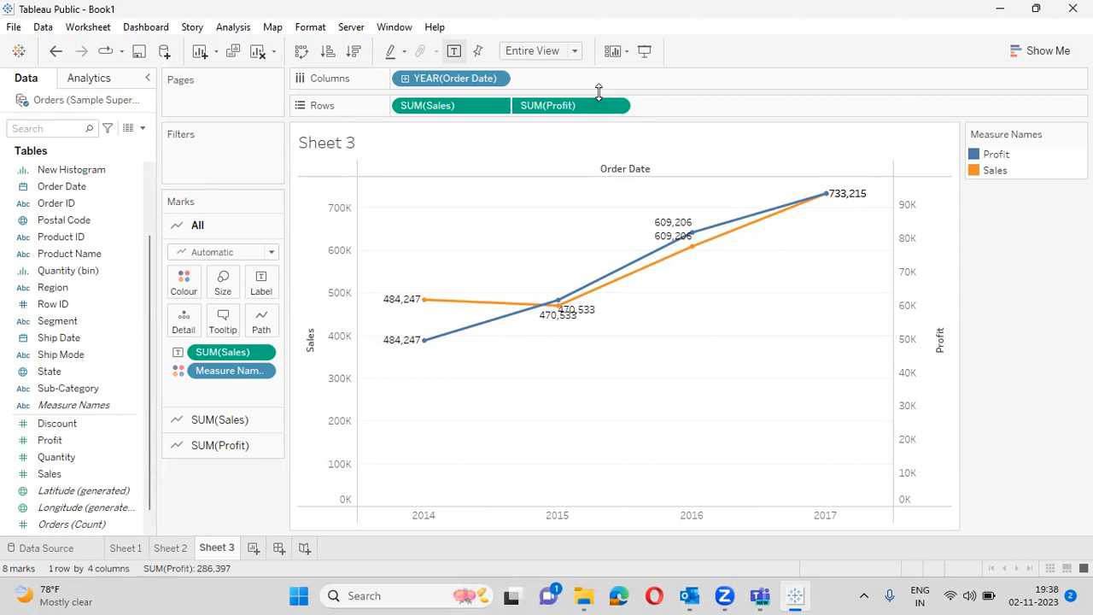
left_click_drag(546, 107, 7, 389)
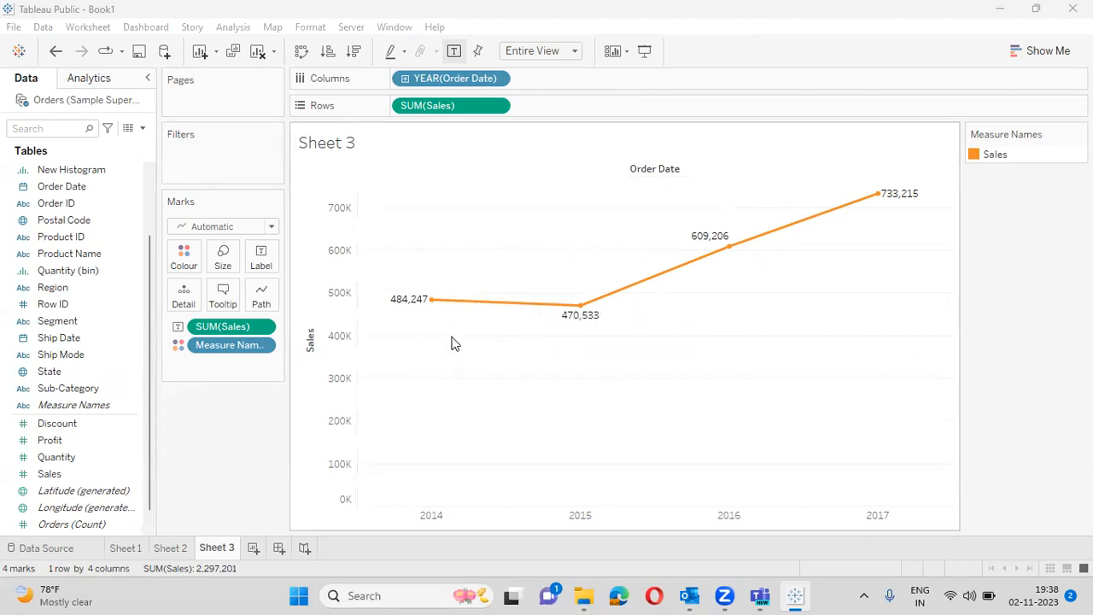
- Drop Order Date onto Label so each point shows its year, 2014 to 2017, below Sales
left_click_drag(92, 190, 272, 256)
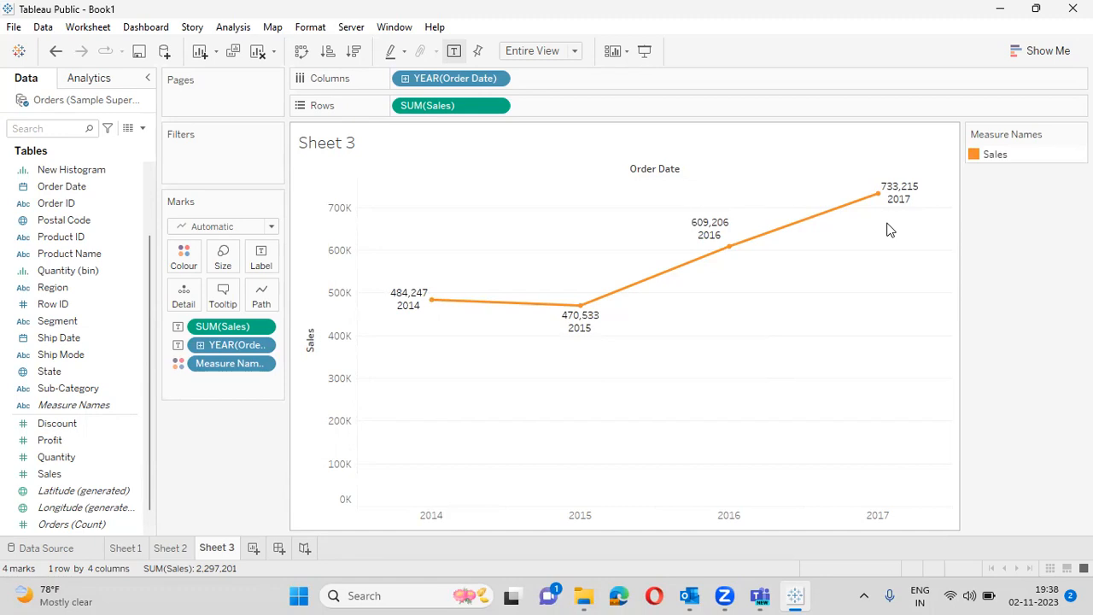
mouse_move(416, 296)
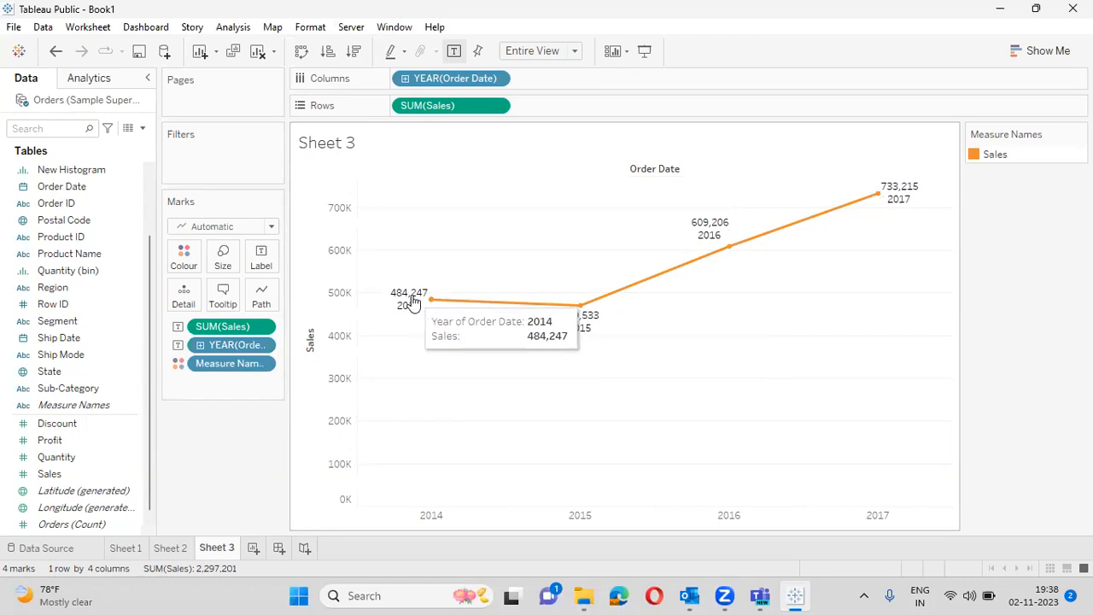
- Change the label text to 'Year is <YEAR(Order Date)>' in red above 'Sales Value is'
left_click(262, 268)
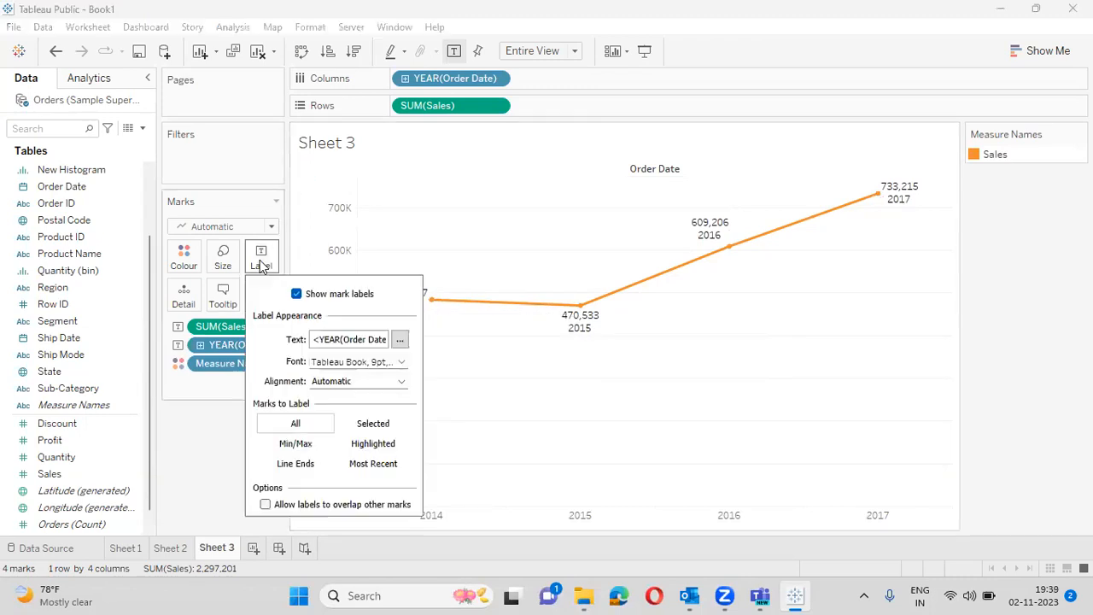
left_click(399, 339)
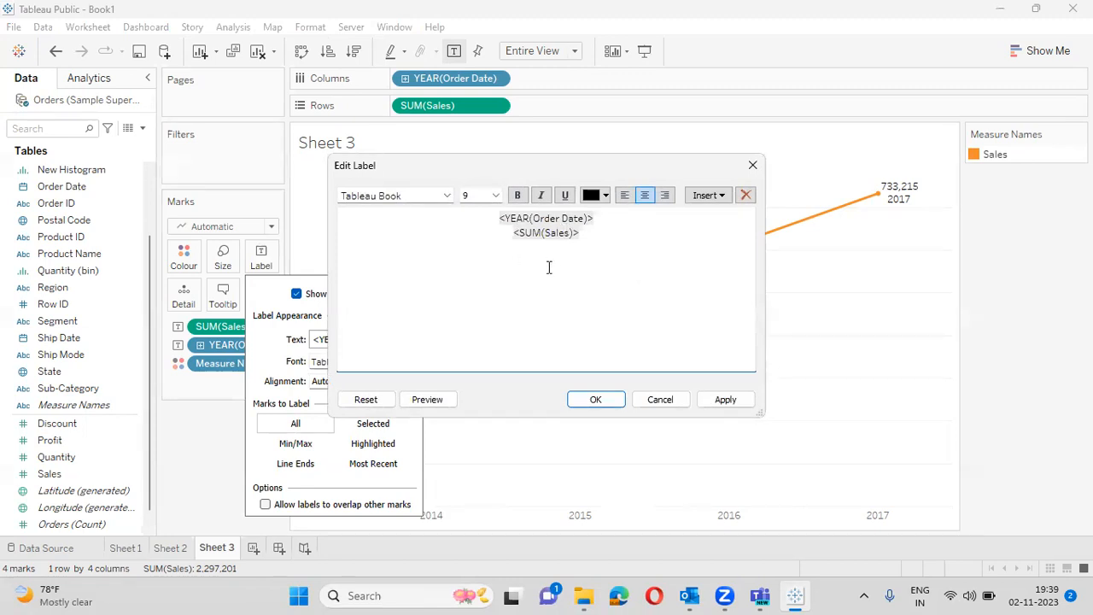
type("Year is")
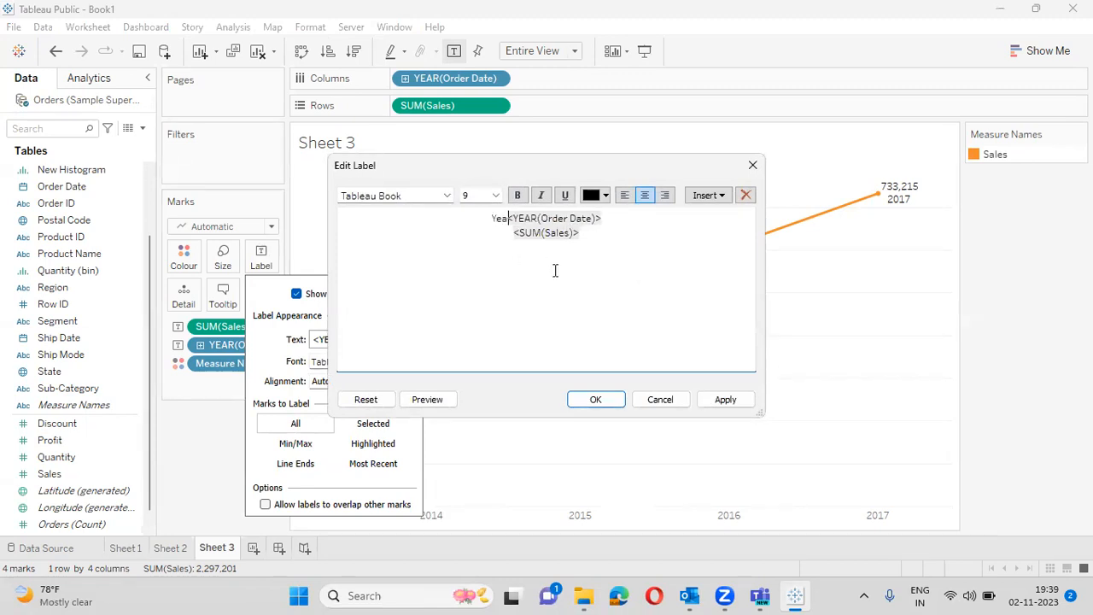
type(" <YEAR(Order Date)> ")
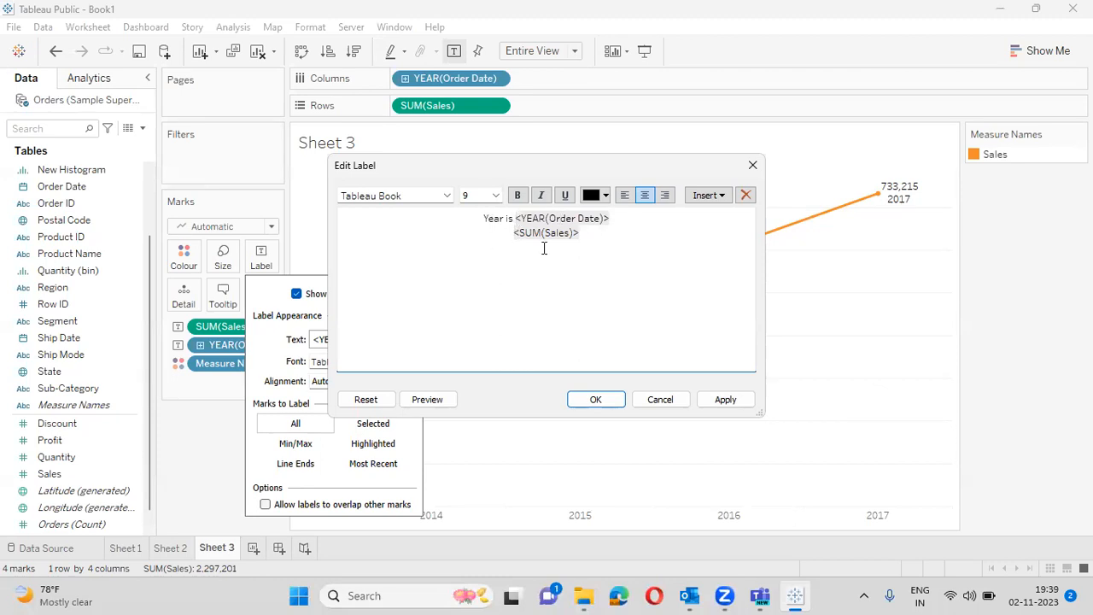
type("Sales Value is")
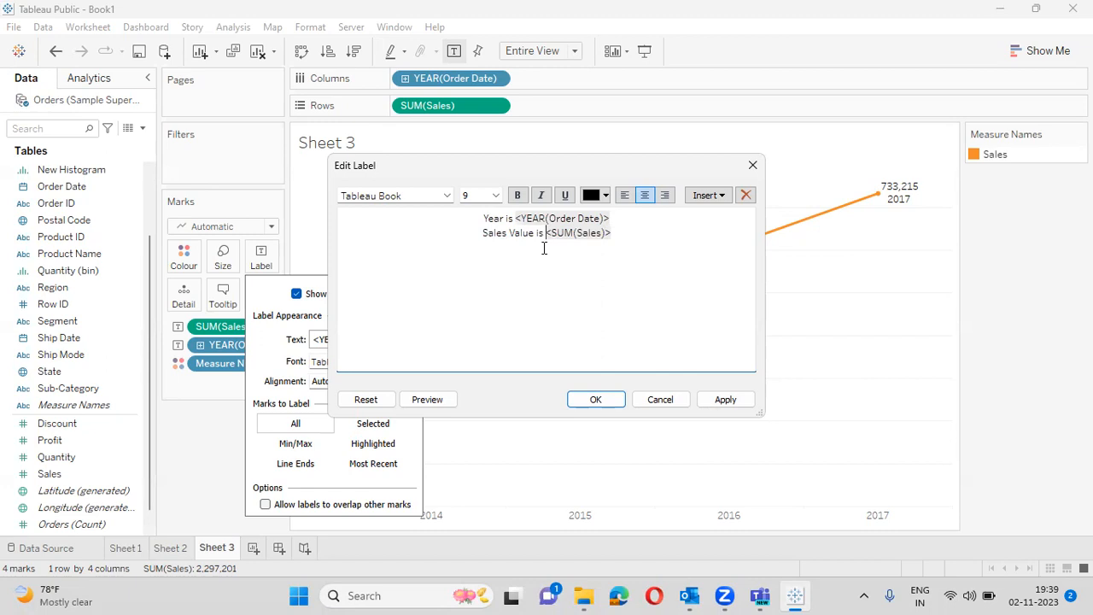
left_click_drag(481, 214, 625, 213)
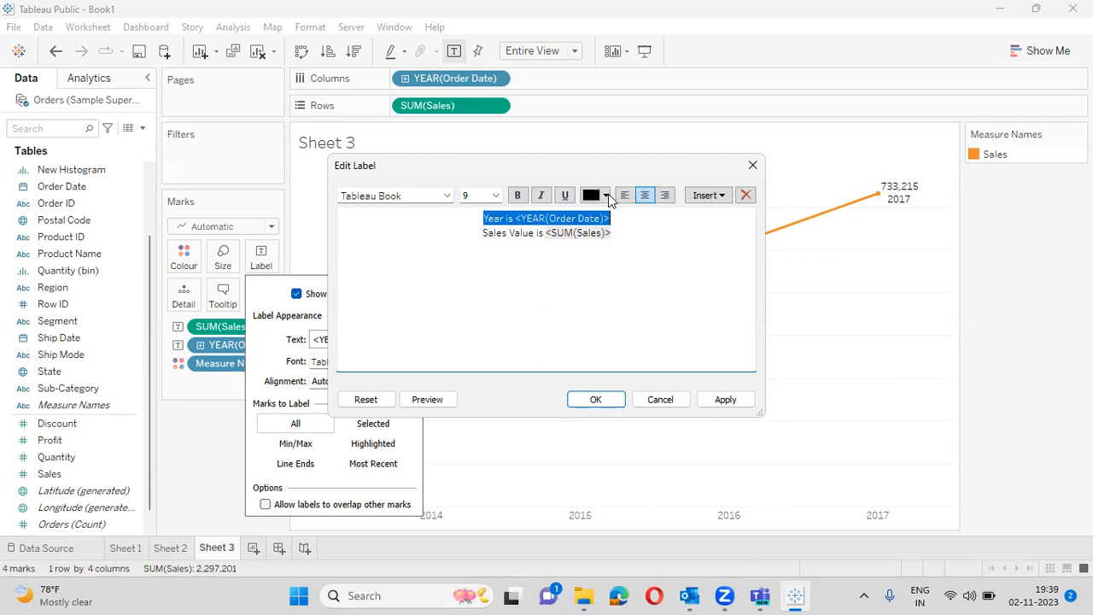
left_click(607, 196)
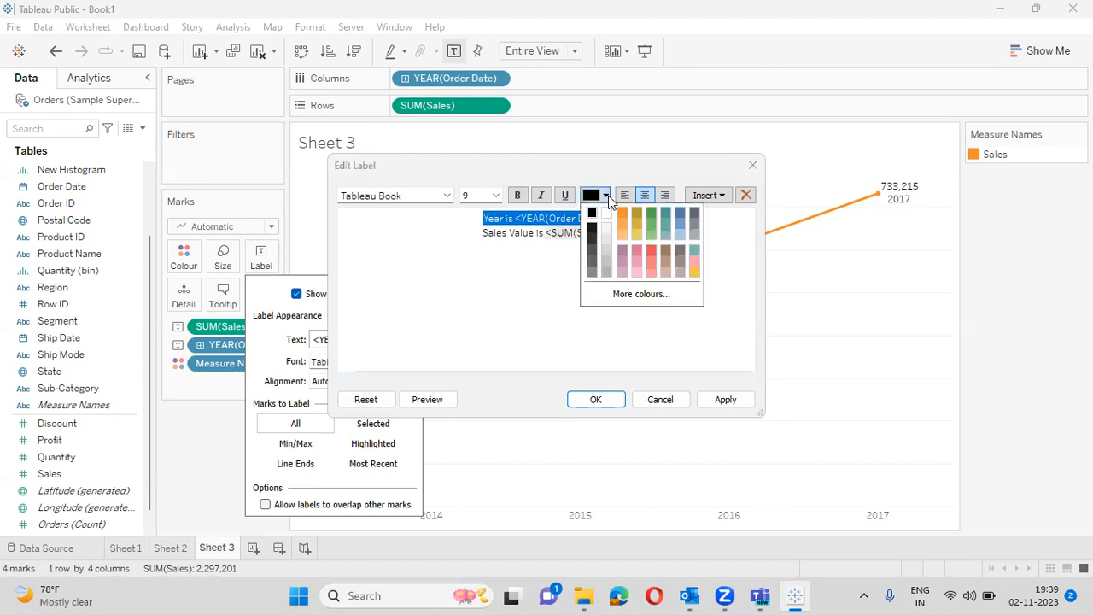
left_click(652, 251)
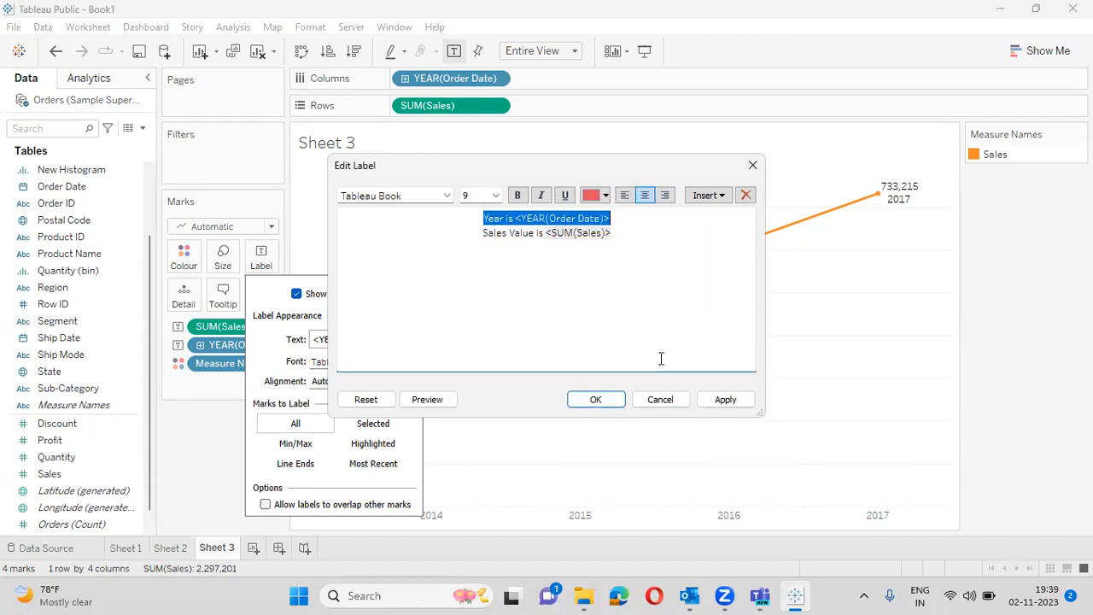
left_click(741, 407)
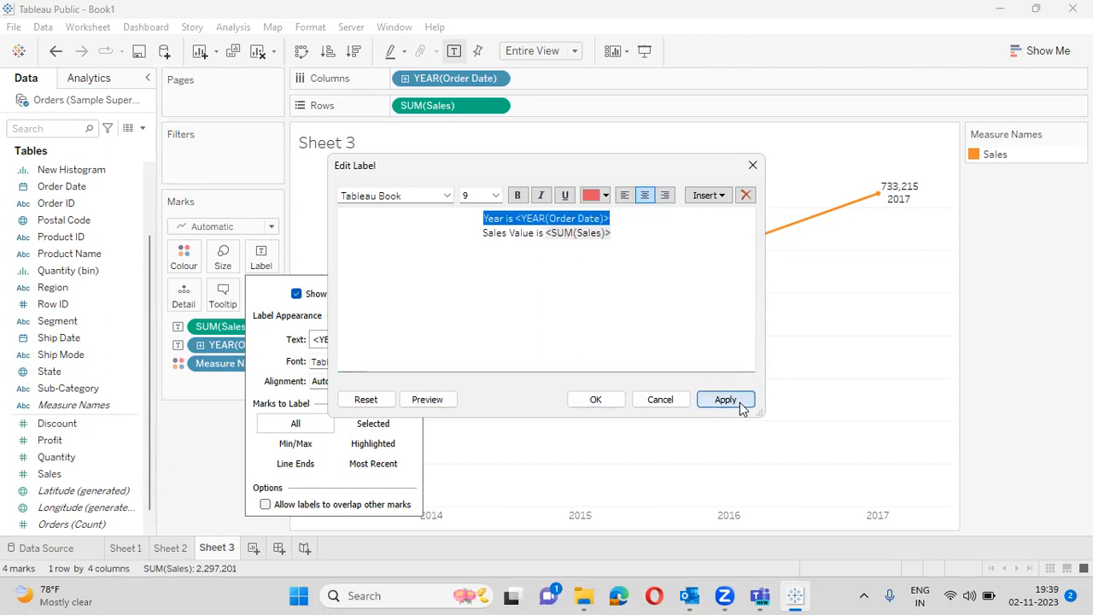
left_click(612, 404)
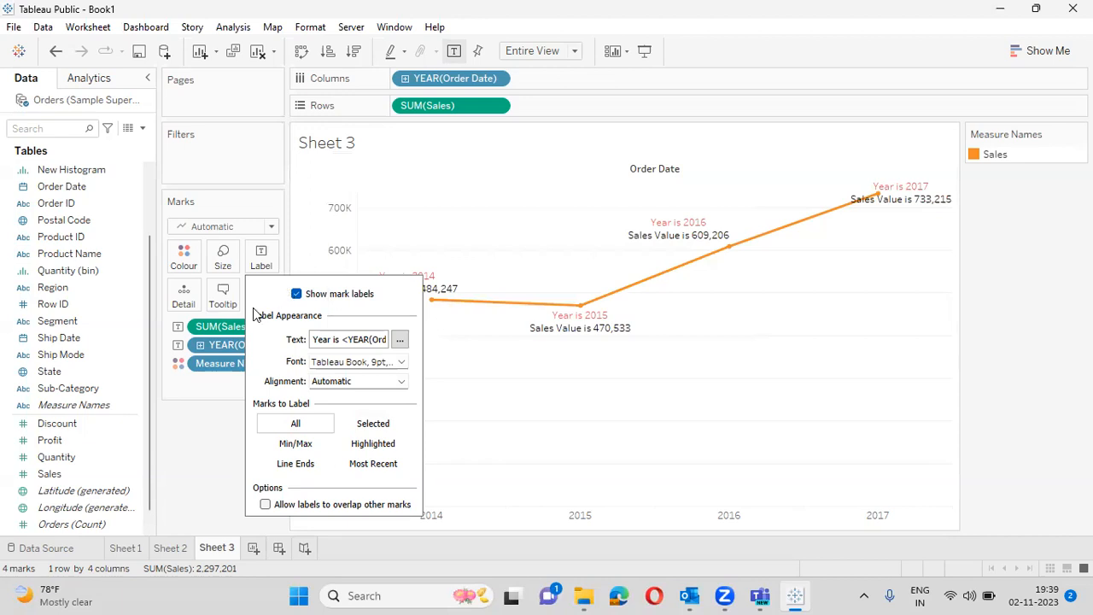
left_click(183, 441)
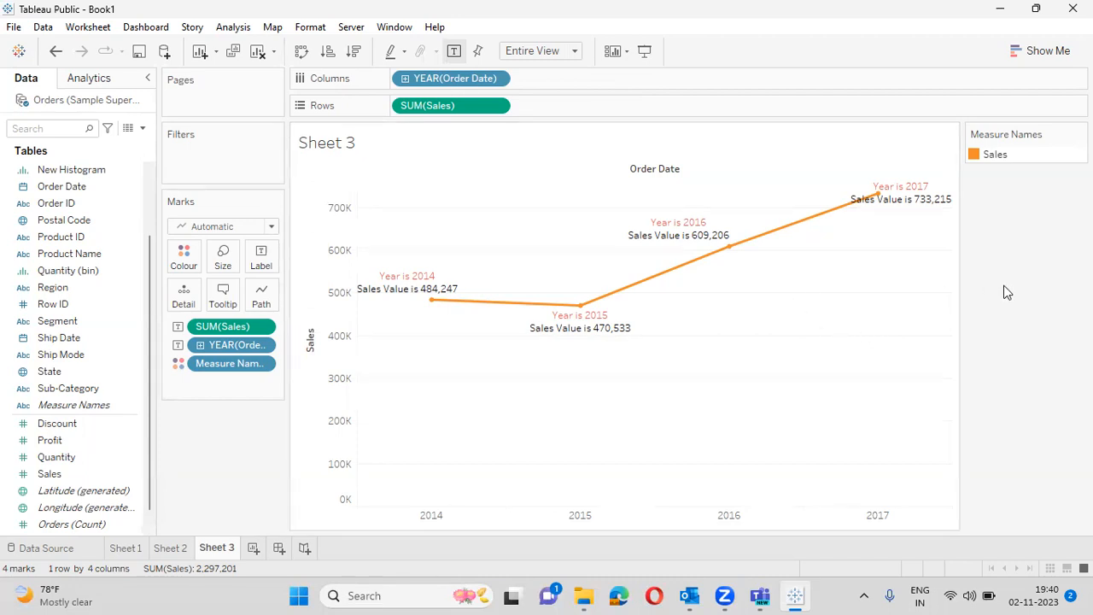
- Drill YEAR(Order Date) down to quarters, then down to months, giving 48 marks
left_click(406, 78)
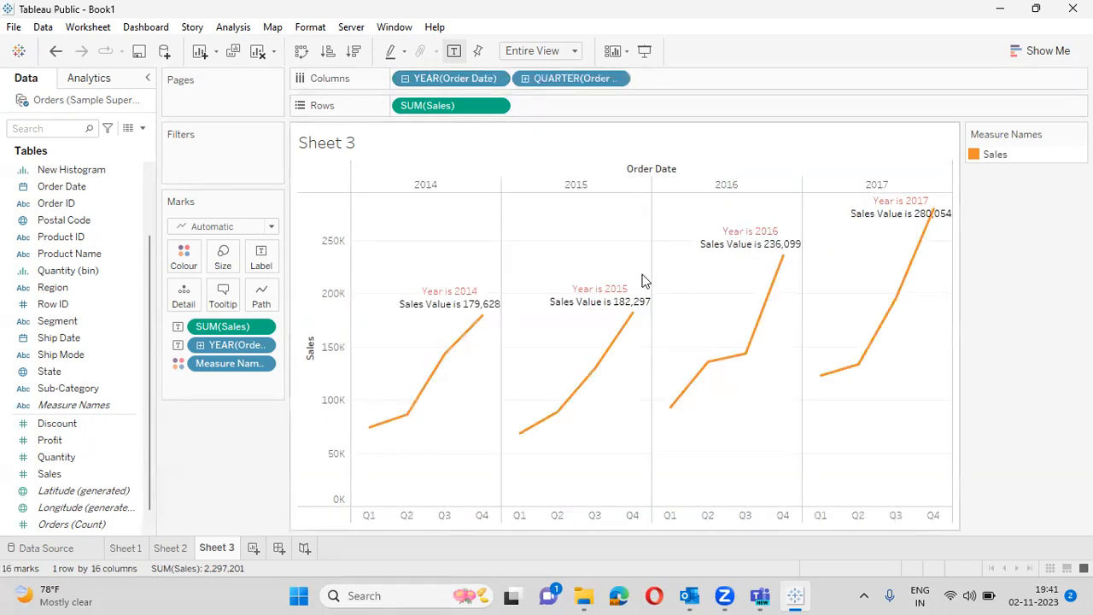
left_click_drag(515, 482, 656, 217)
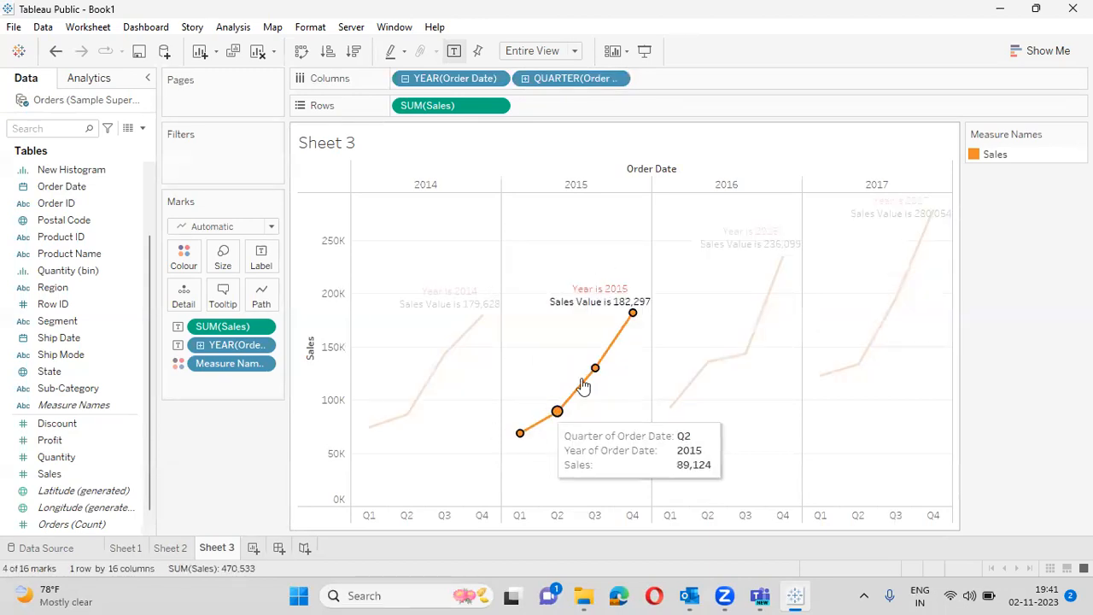
left_click(1061, 354)
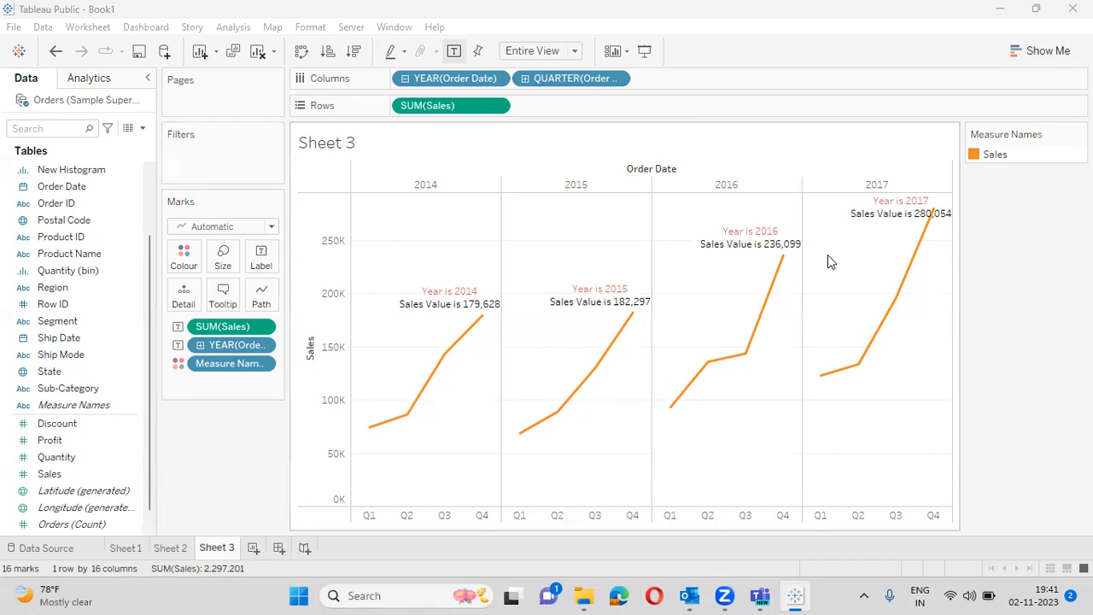
left_click(525, 78)
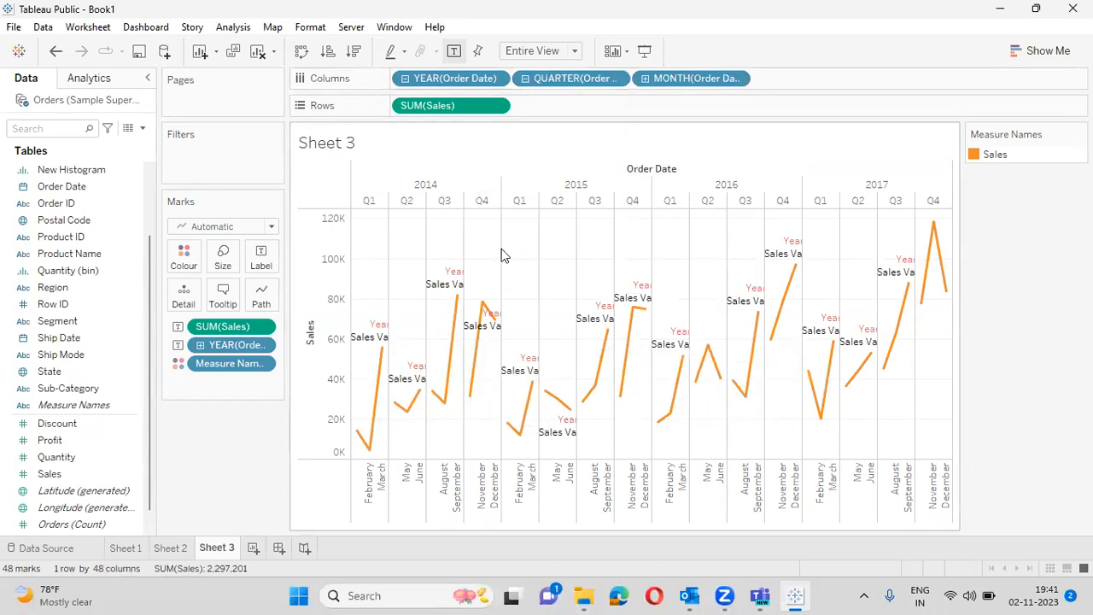
mouse_move(371, 457)
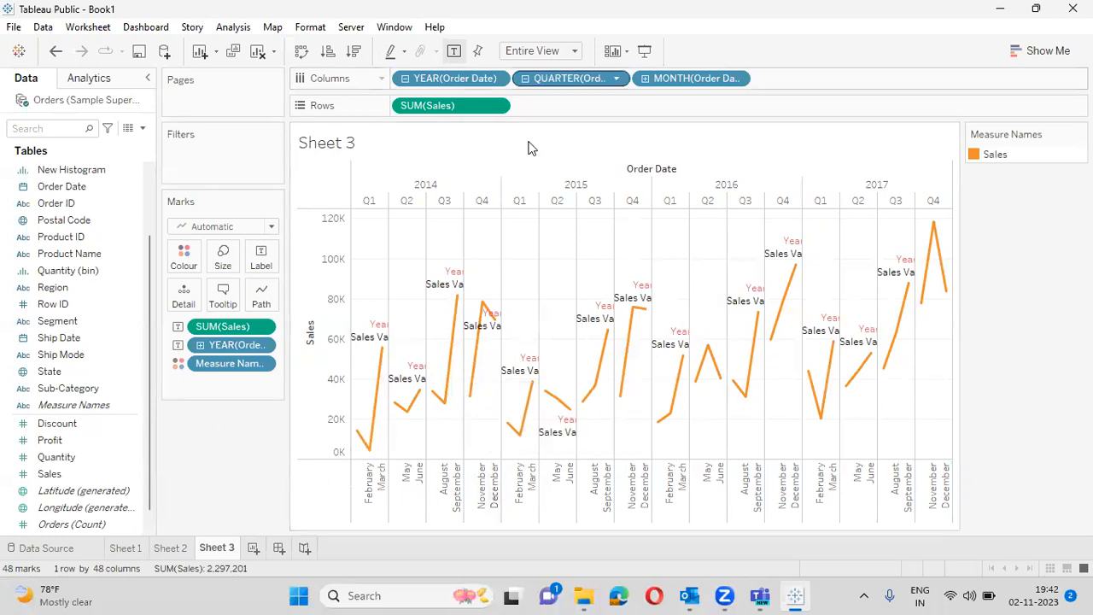
- Remove YEAR and QUARTER(Order Date) from Columns and label only the Min/Max points
left_click_drag(452, 78, 141, 243)
left_click_drag(443, 75, 138, 246)
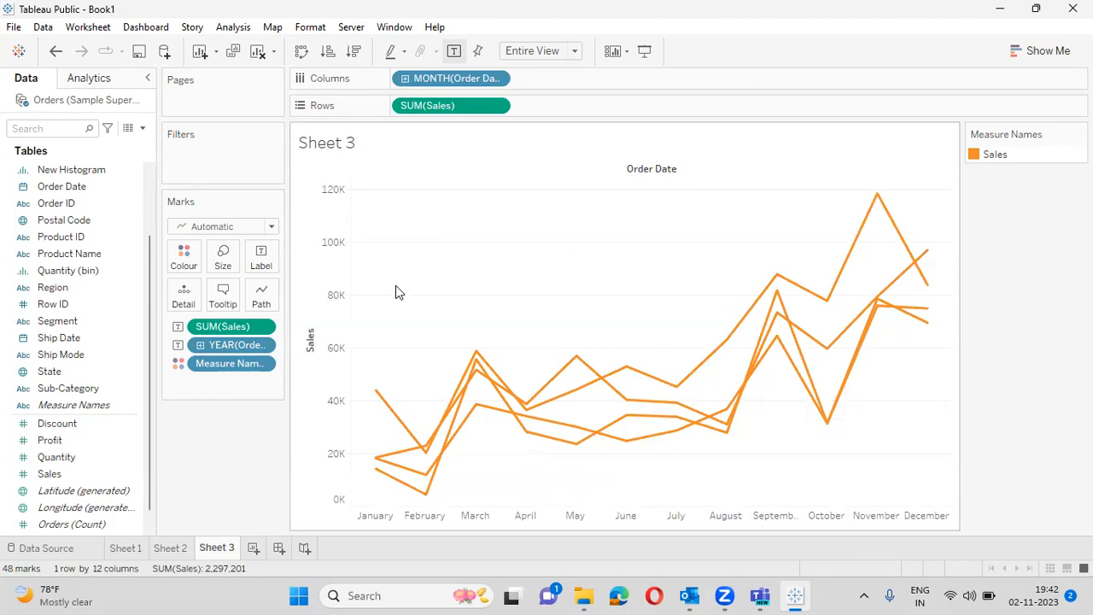
left_click(261, 256)
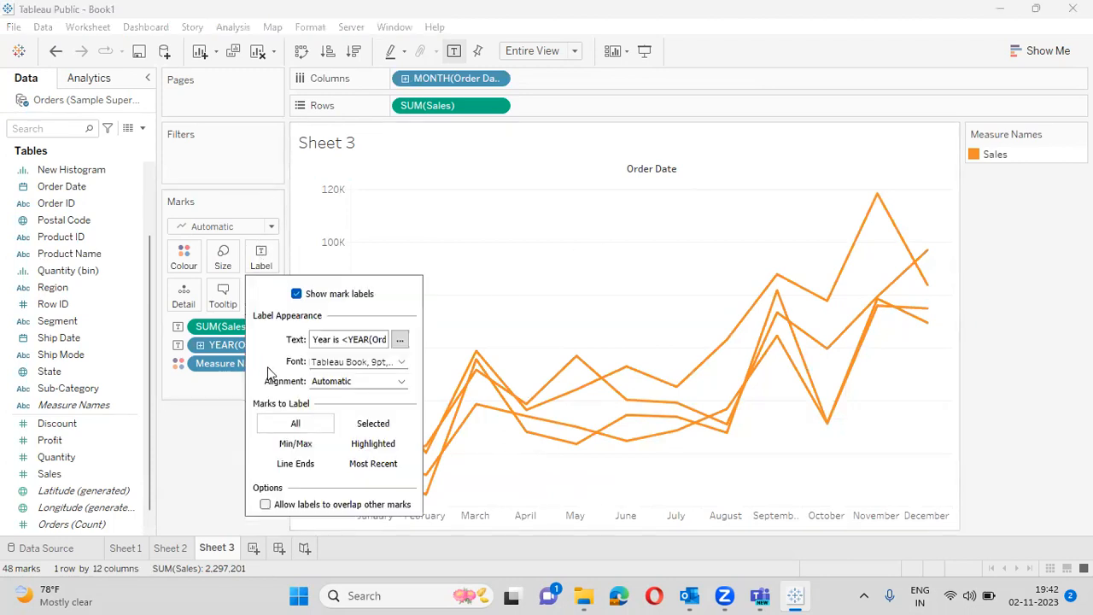
left_click(276, 445)
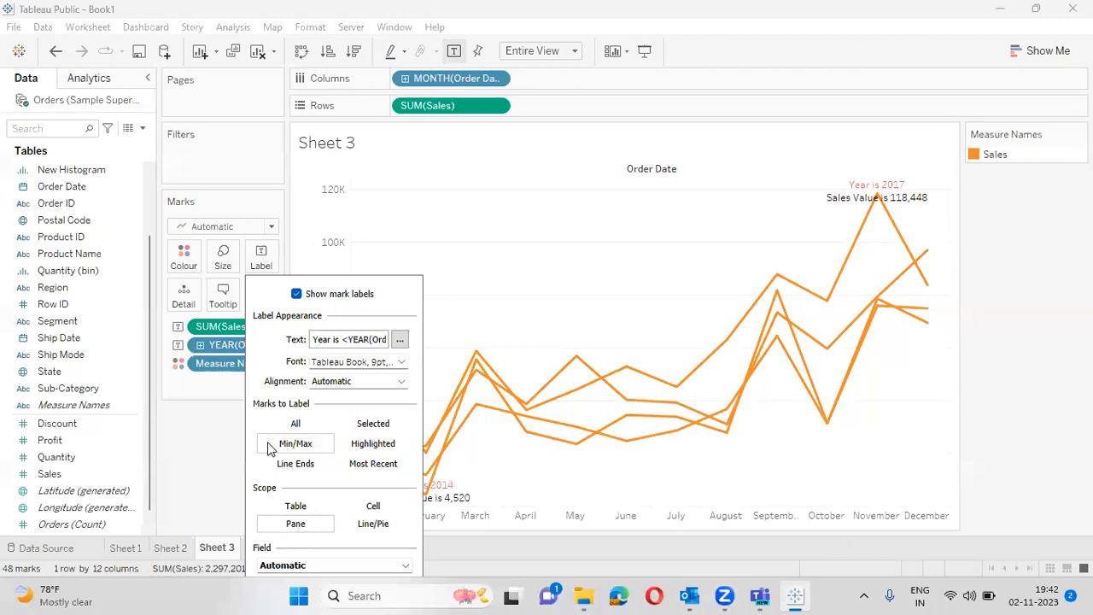
left_click(210, 449)
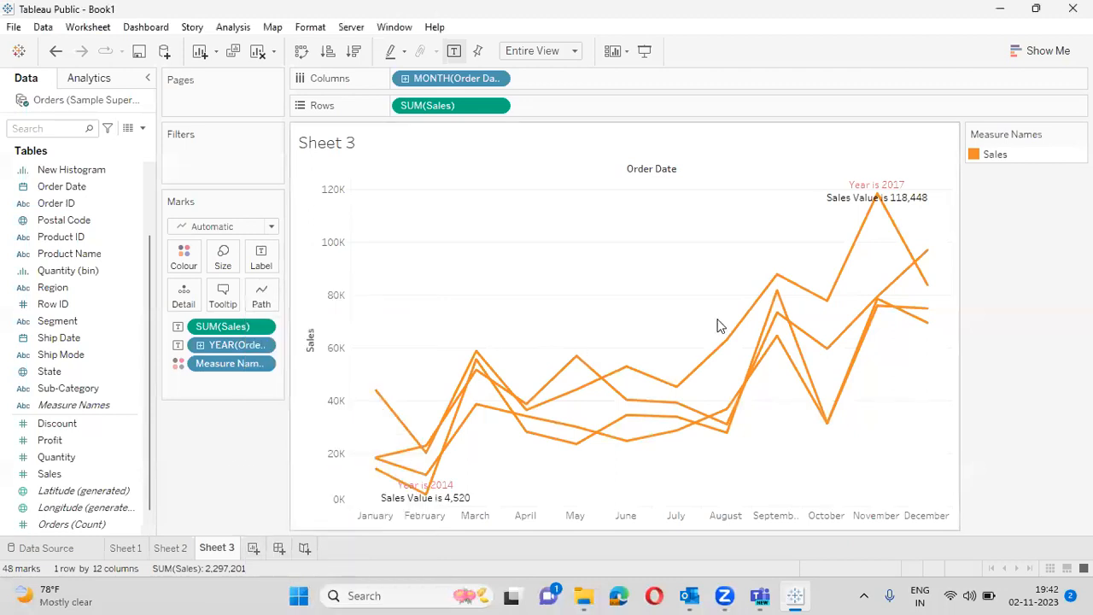
mouse_move(884, 207)
- Replace MONTH(Order Date) on Columns with YEAR(Order Date) and remove YEAR from the Marks card
left_click_drag(451, 77, 132, 261)
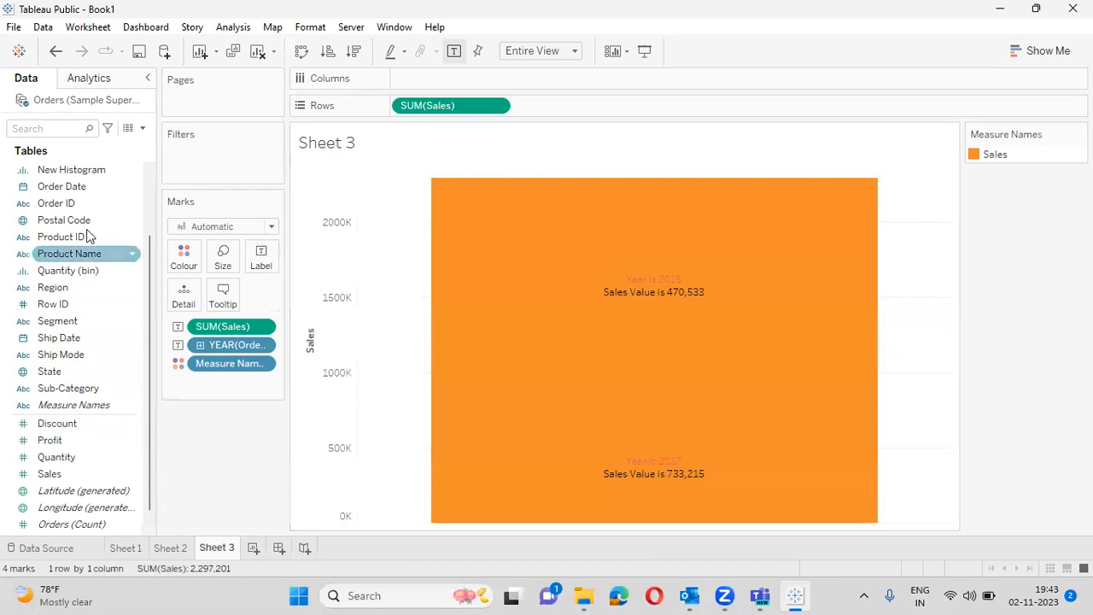
left_click_drag(95, 186, 462, 78)
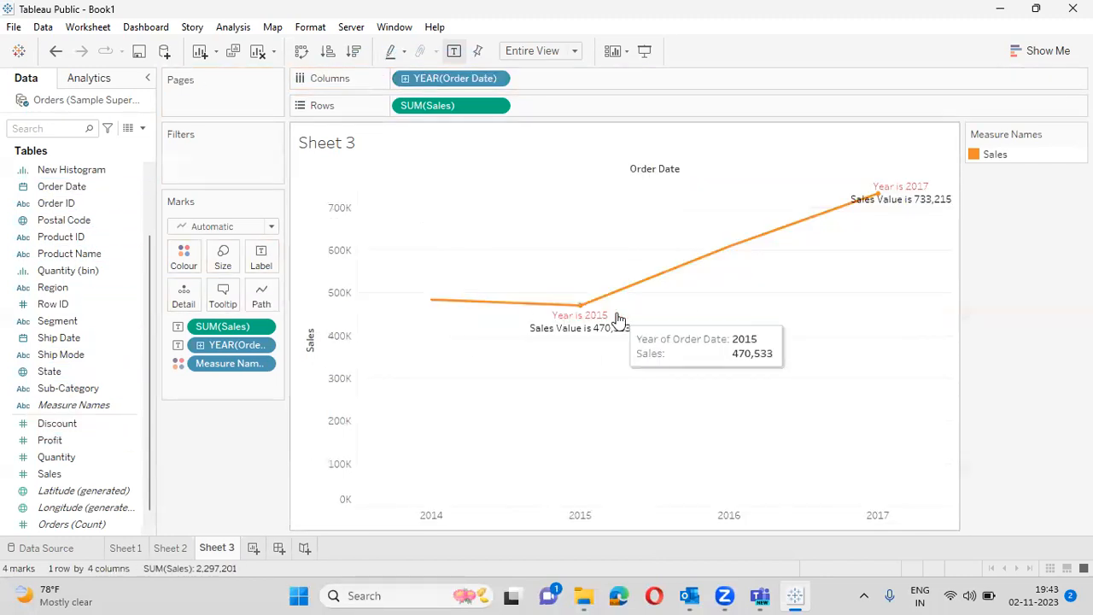
mouse_move(607, 294)
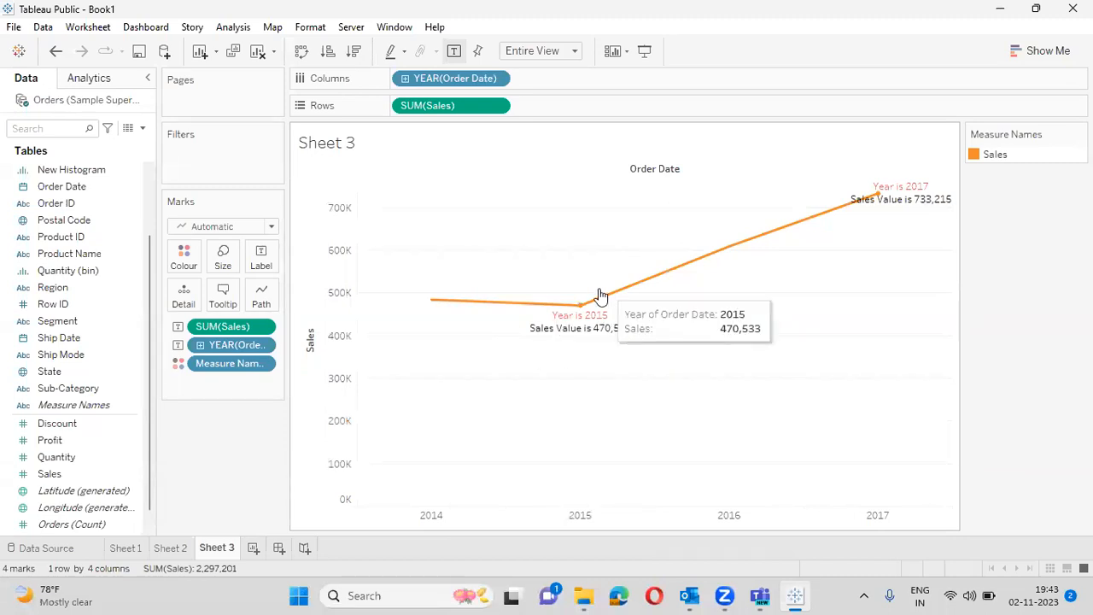
left_click_drag(237, 345, 60, 395)
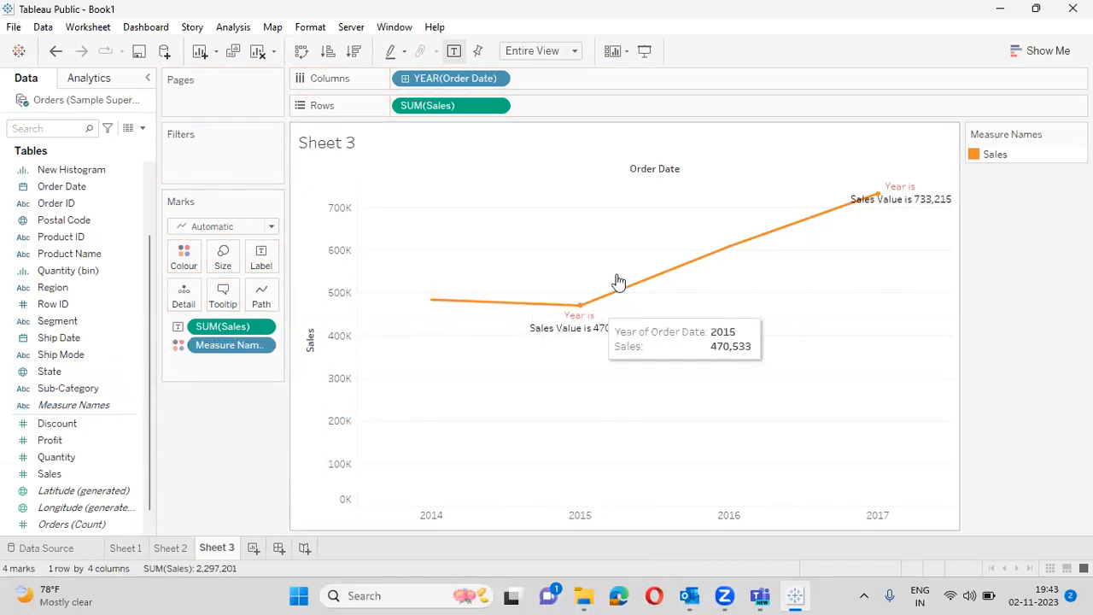
mouse_move(595, 313)
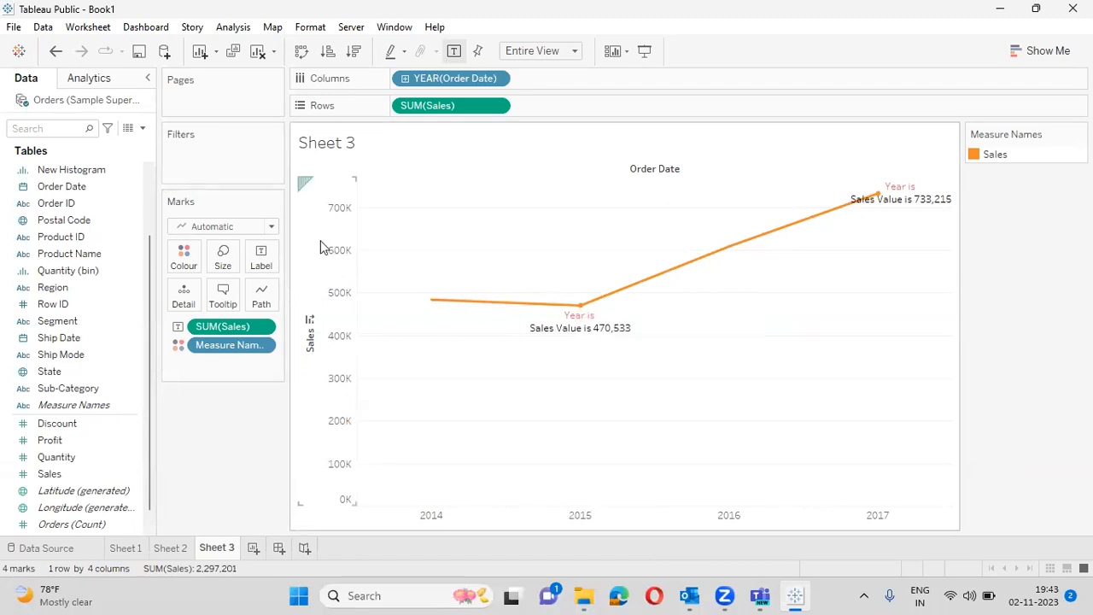
- Set Marks to Label to All so every yearly Sales point is labelled
left_click(256, 260)
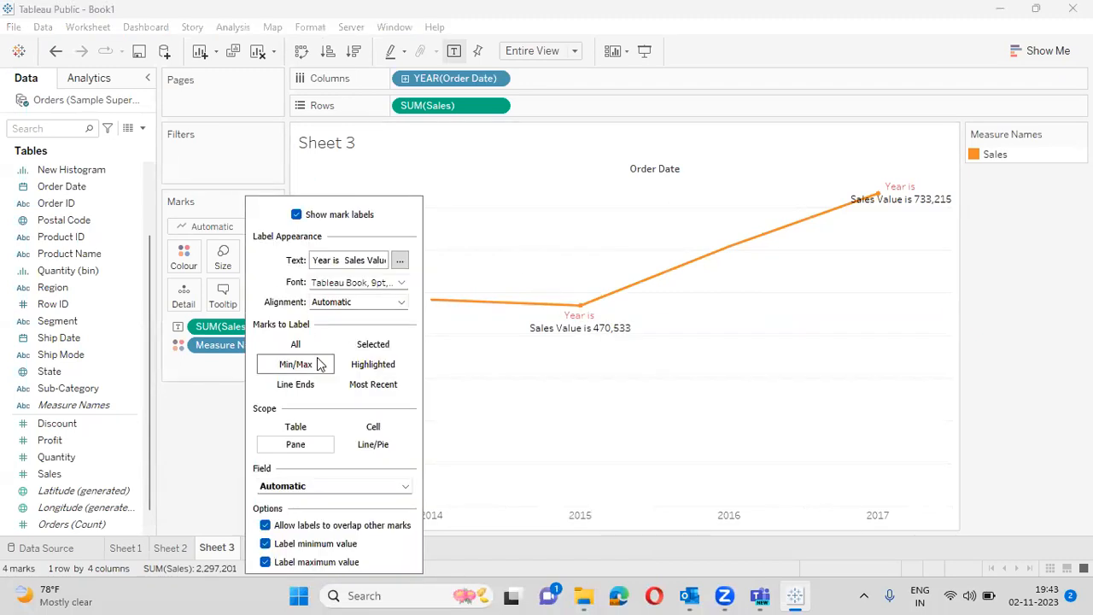
left_click(290, 344)
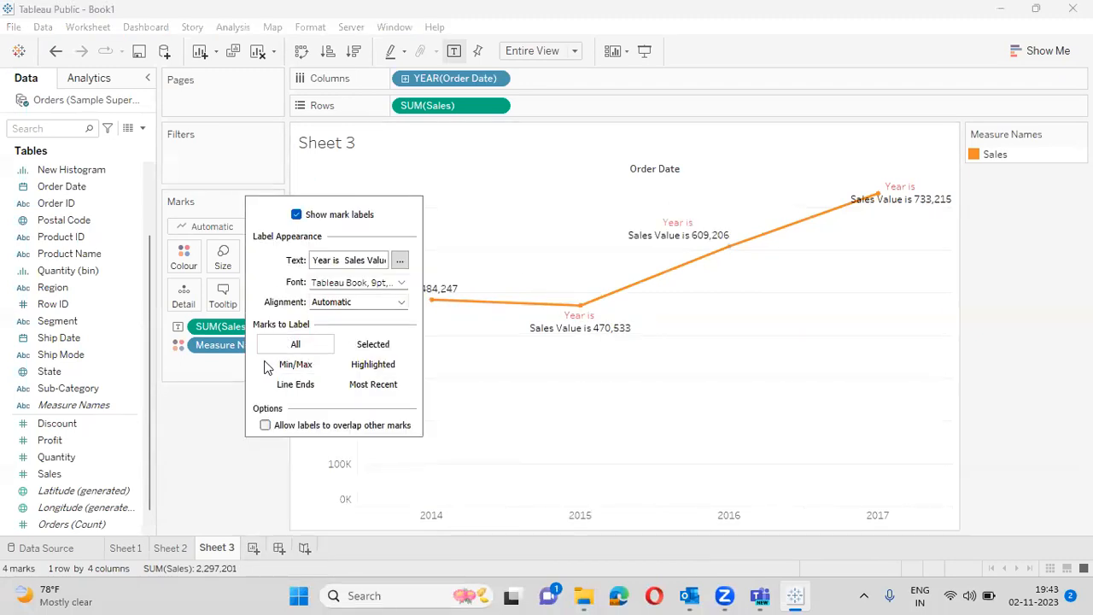
left_click(169, 454)
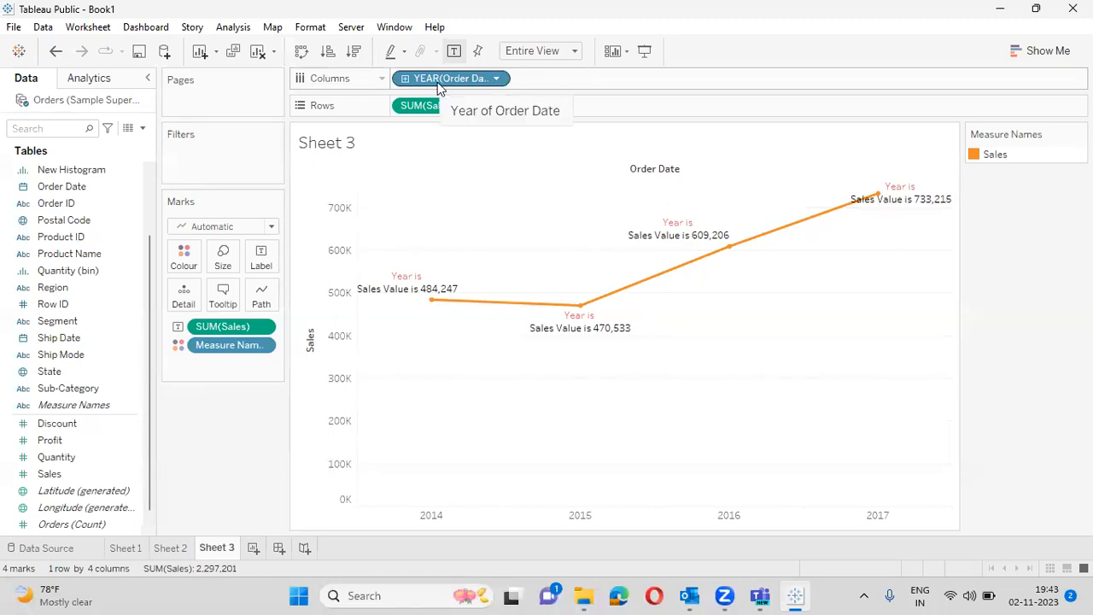
- Switch YEAR(Order Date) on Columns to the continuous Year option
left_click(499, 80)
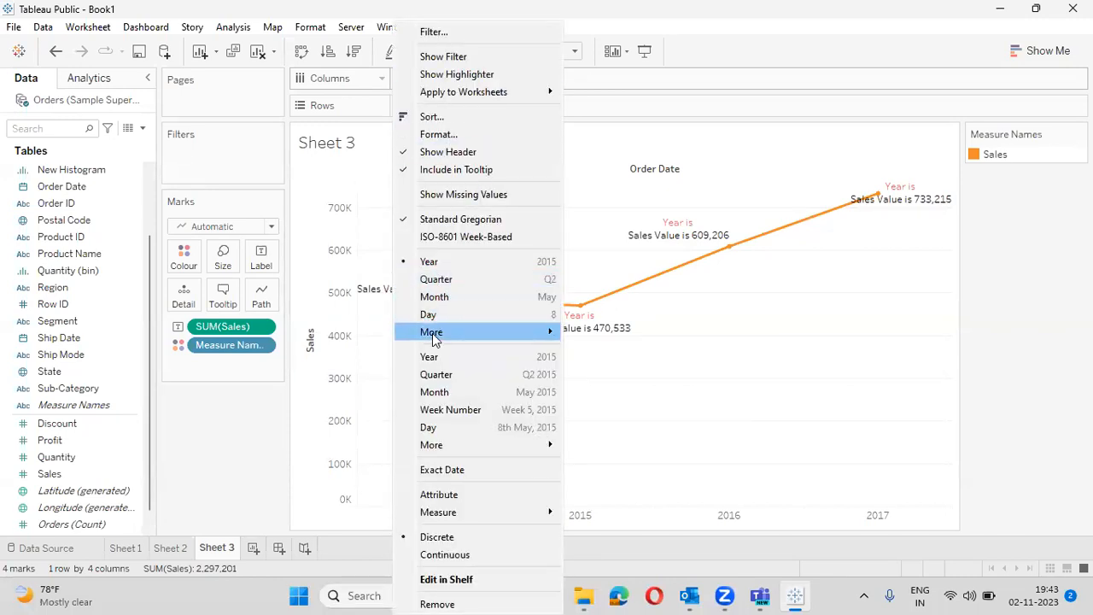
mouse_move(433, 339)
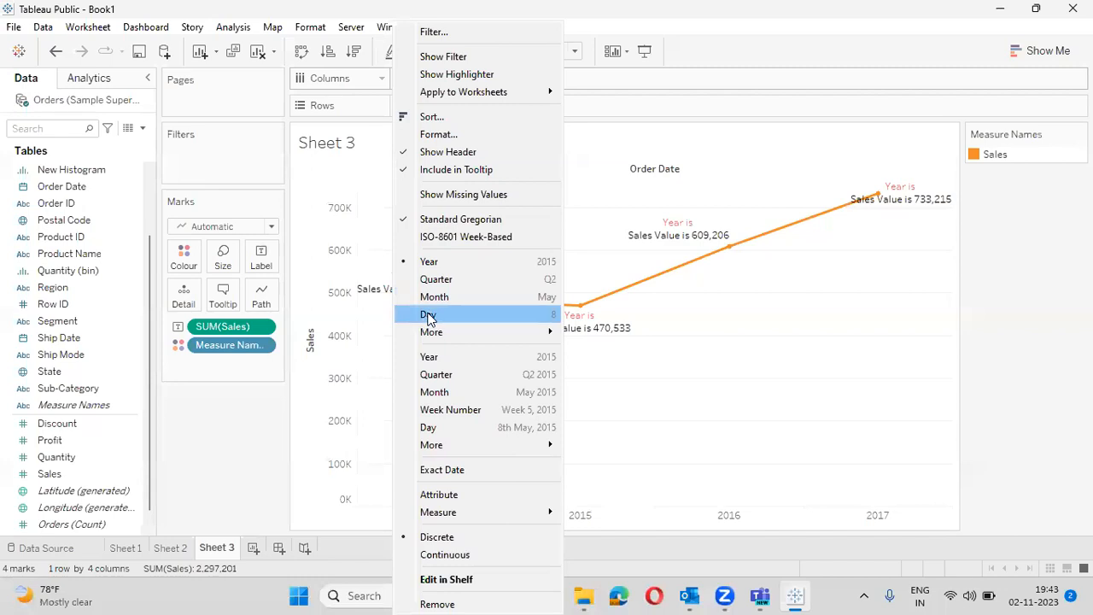
mouse_move(493, 333)
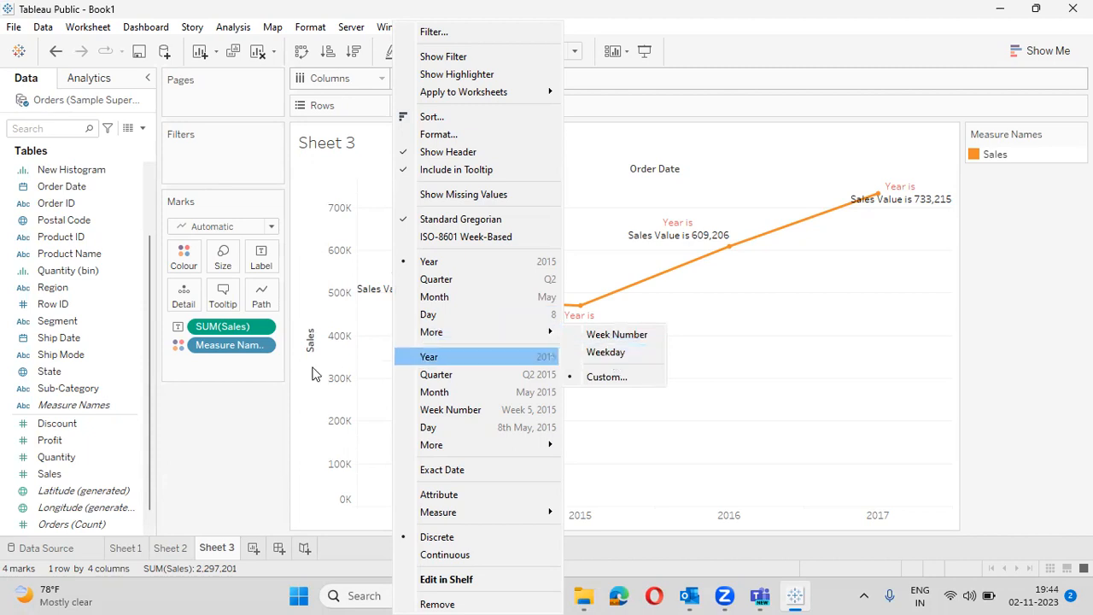
left_click(240, 411)
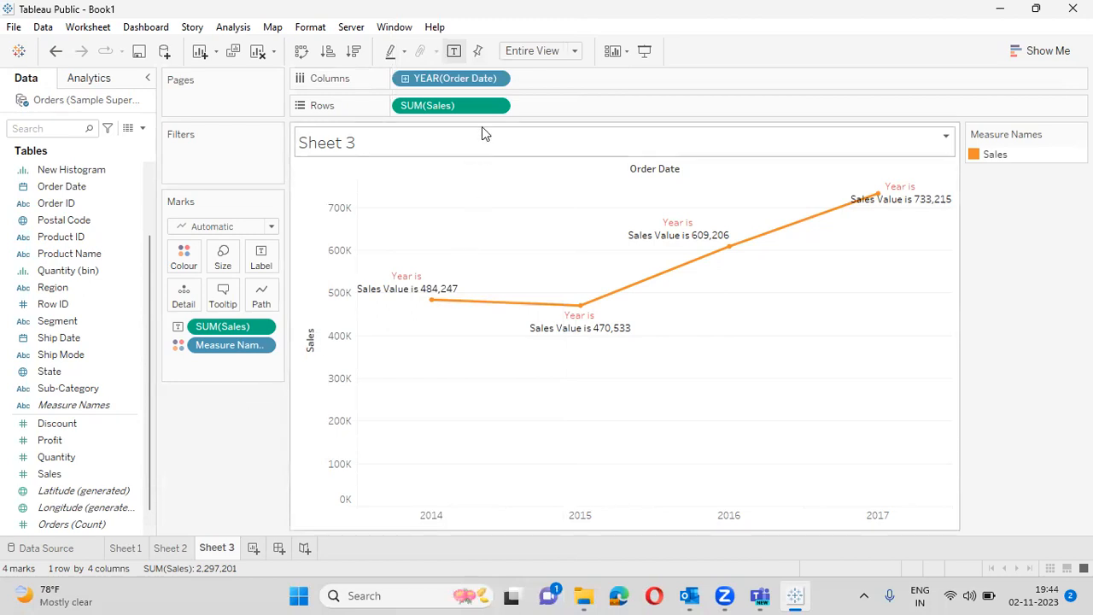
left_click(497, 80)
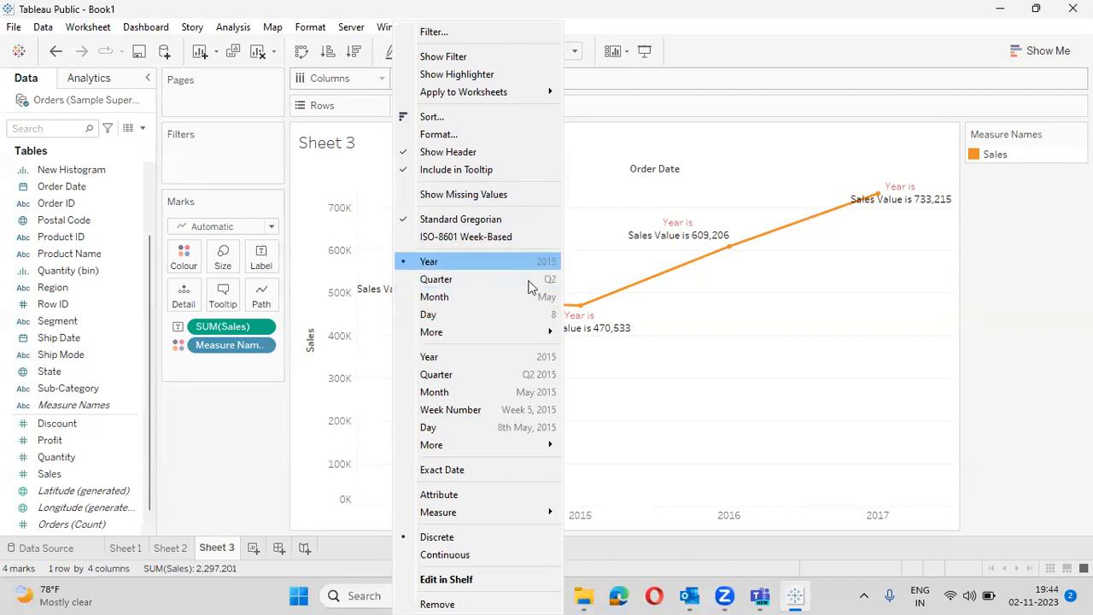
left_click(405, 358)
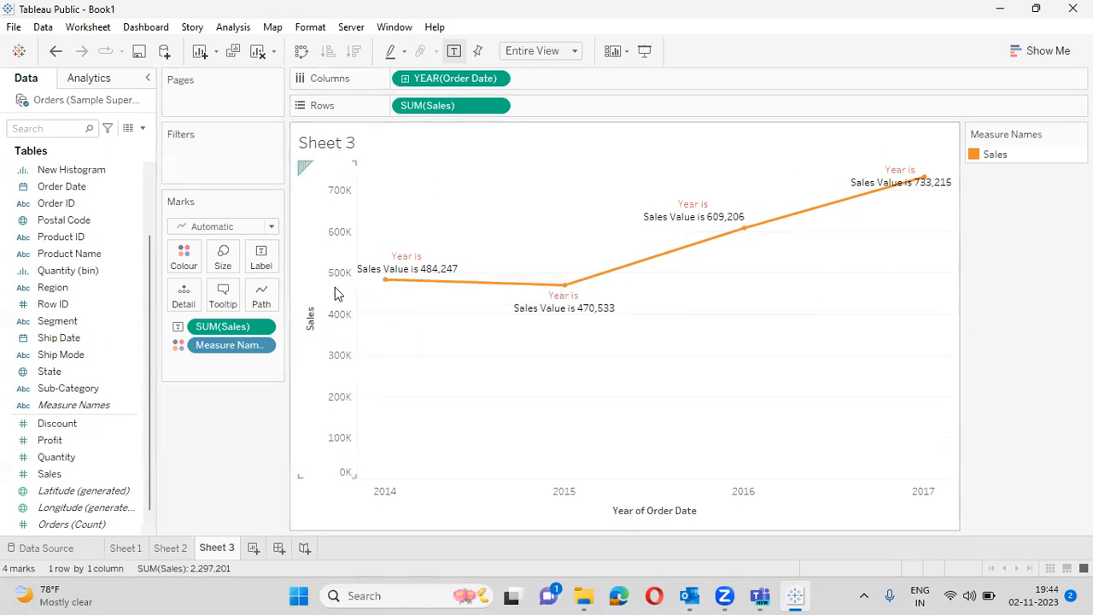
- Cut the label text down to <SUM(Sales)> and drill the year axis to quarters
left_click(261, 263)
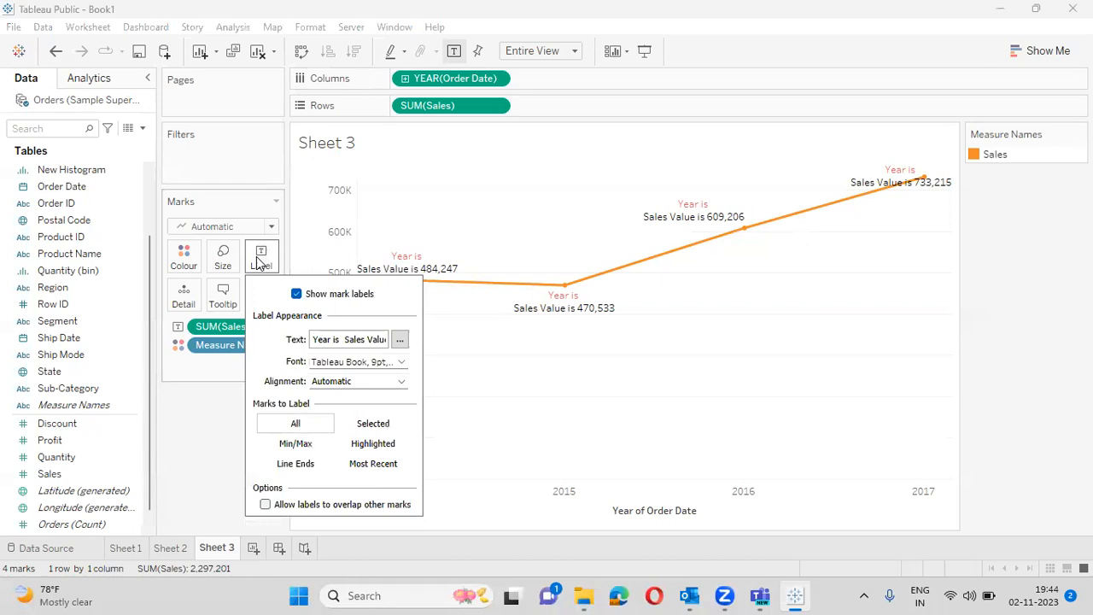
left_click(400, 341)
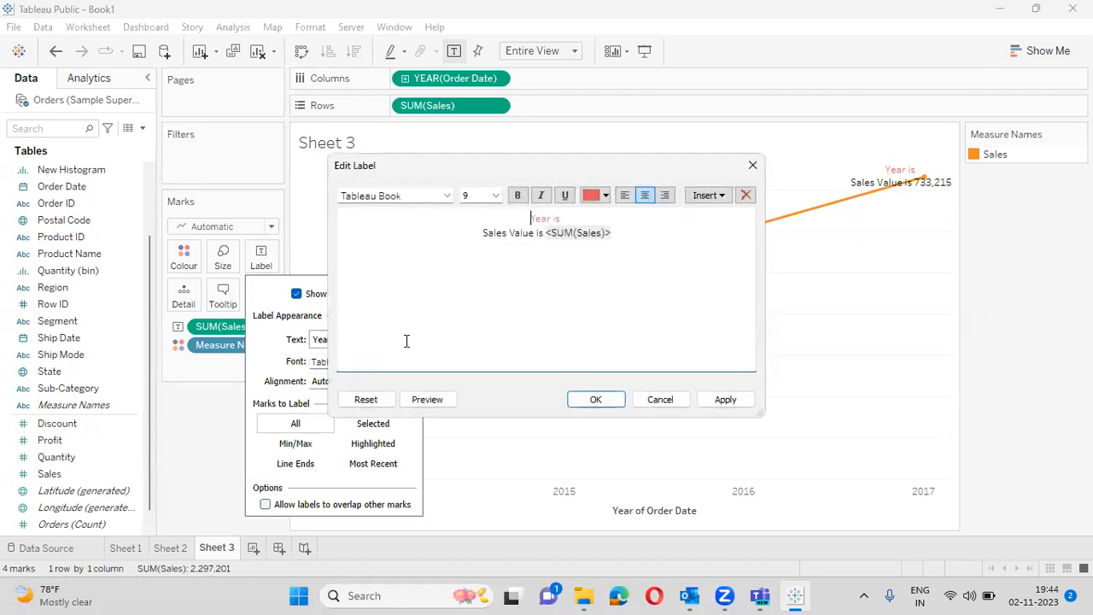
left_click(568, 212)
key("BackSpace")
key("BackSpace")
key("BackSpace")
key("BackSpace")
key("BackSpace")
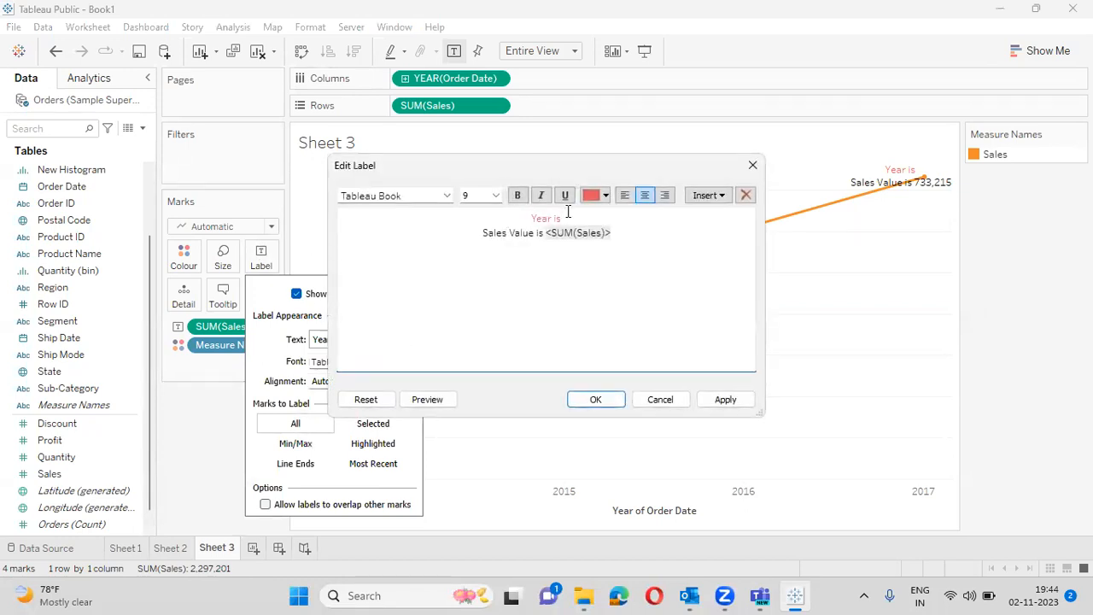
key("BackSpace")
key("BackSpace")
left_click(546, 232)
key("BackSpace")
key("BackSpace")
key("BackSpace")
key("BackSpace")
key("BackSpace")
key("BackSpace")
key("BackSpace")
key("BackSpace")
key("BackSpace")
key("BackSpace")
key("BackSpace")
key("BackSpace")
key("BackSpace")
key("BackSpace")
key("BackSpace")
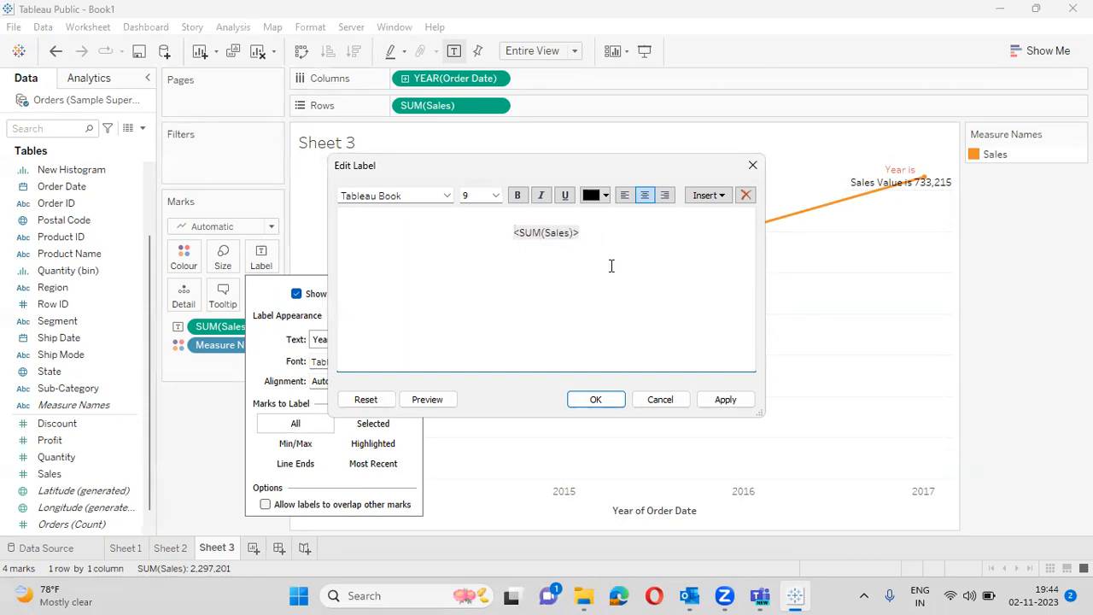
left_click(724, 400)
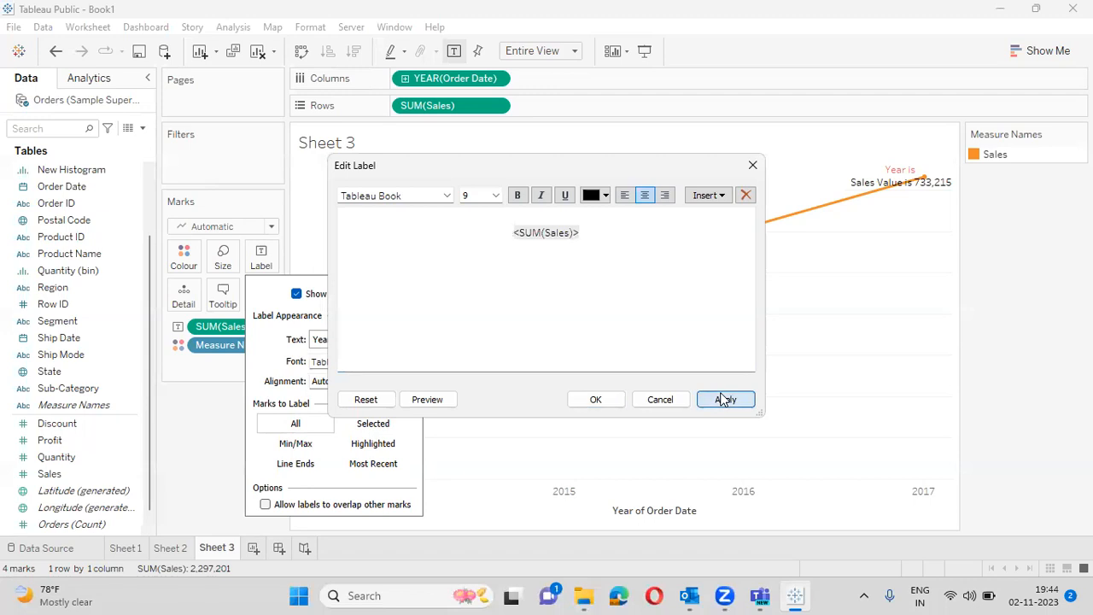
left_click(596, 398)
left_click(810, 292)
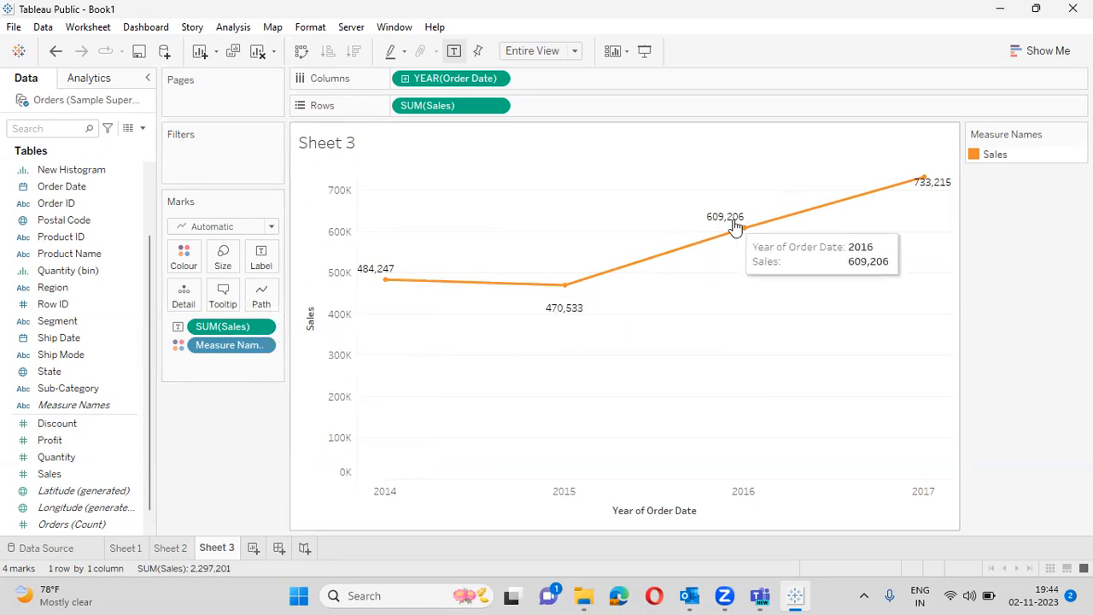
left_click(407, 78)
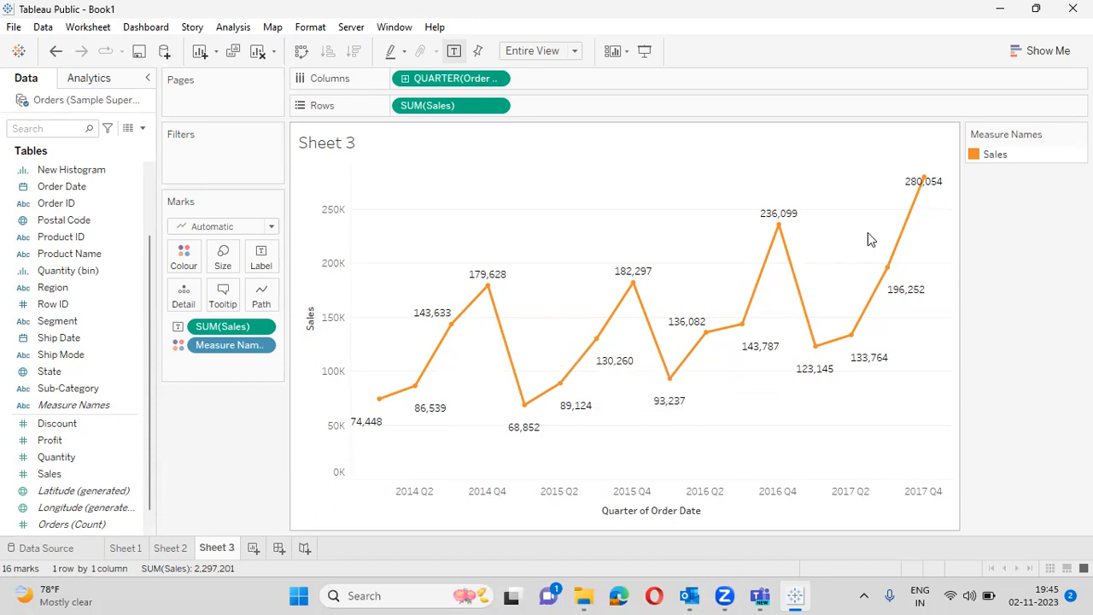
- Drill QUARTER(Order Date) down to MONTH, giving 48 labelled monthly Sales points
left_click(405, 79)
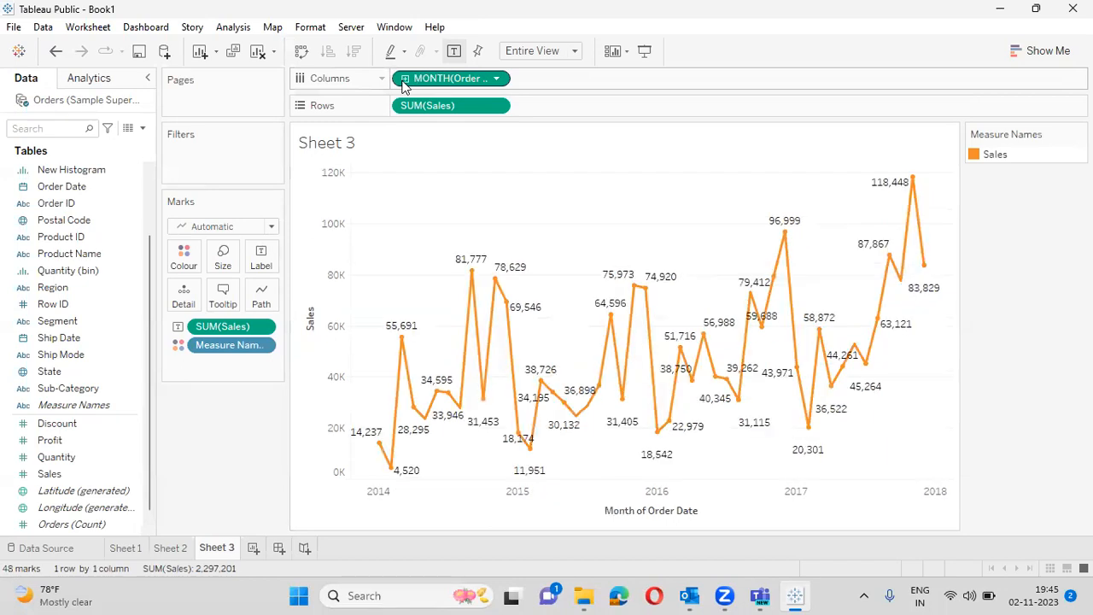
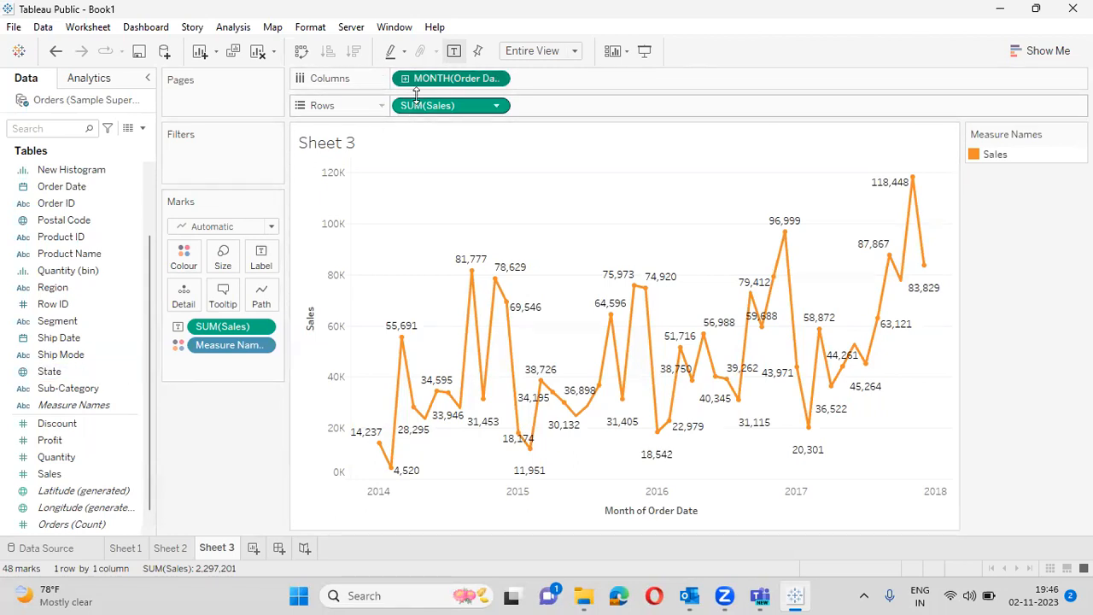
- Replace MONTH(Order Date) on Columns with YEAR(Order Date) for yearly Sales points 2014–2017
left_click_drag(415, 77, 57, 354)
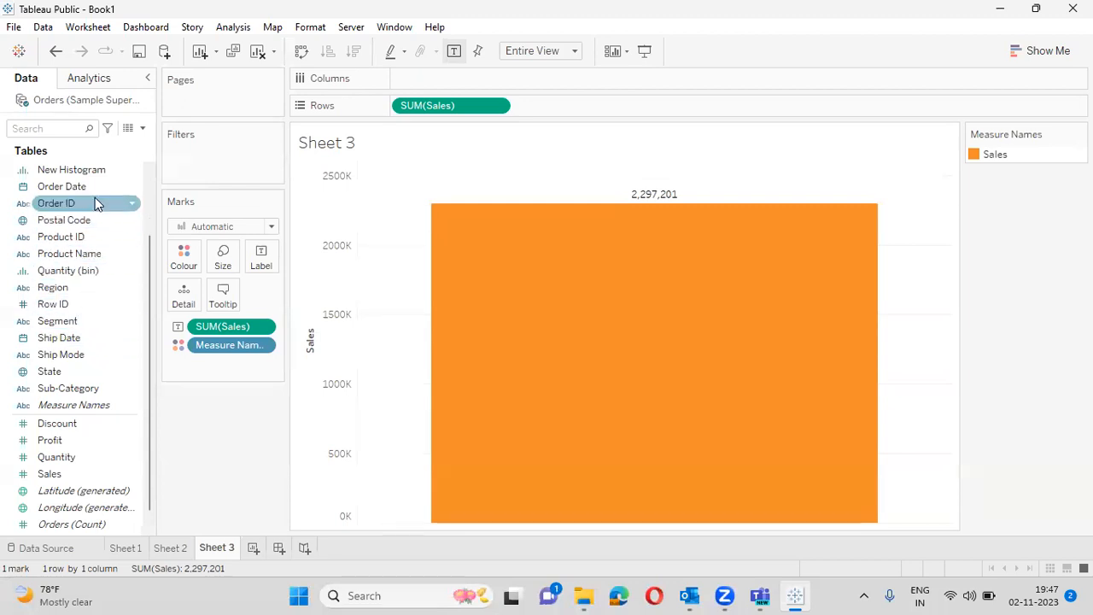
left_click_drag(97, 186, 474, 77)
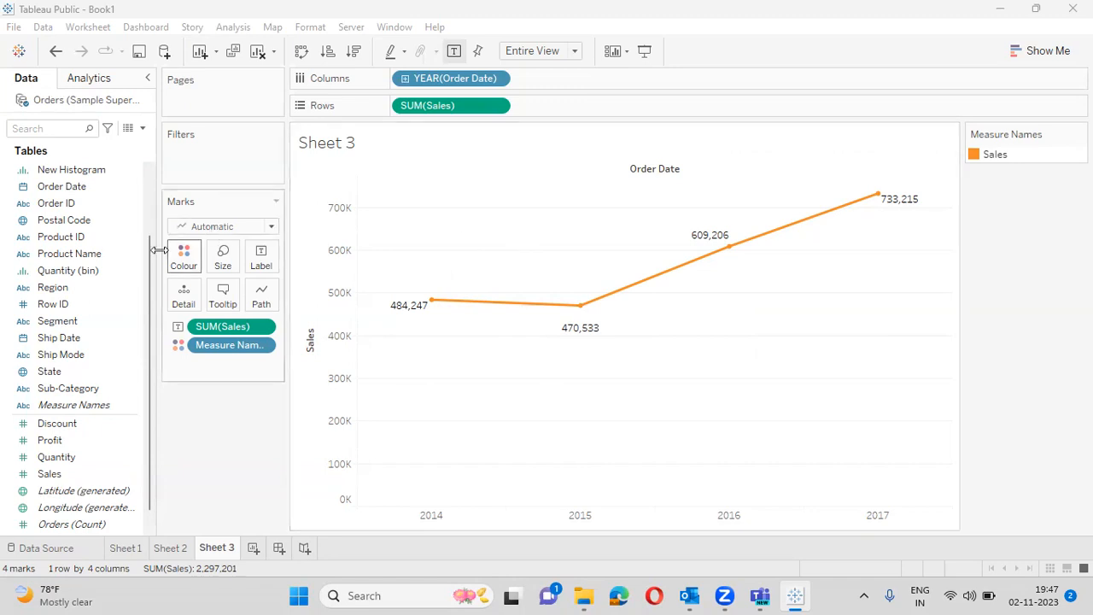
- Colour the Sales line by Region and label each line with its region name
left_click_drag(84, 287, 193, 251)
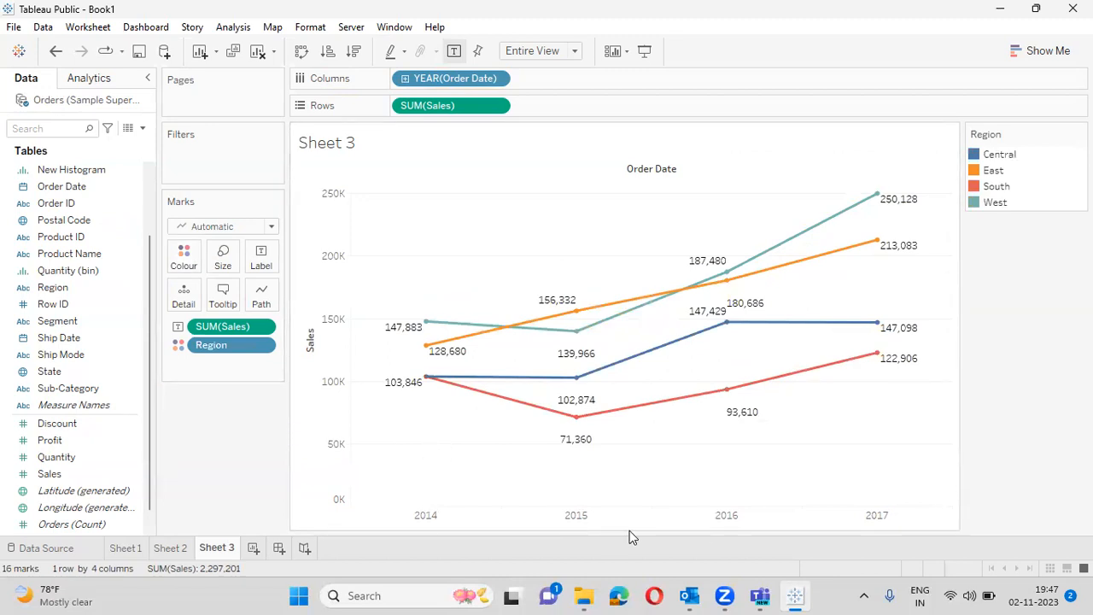
mouse_move(418, 336)
left_click_drag(83, 295, 268, 260)
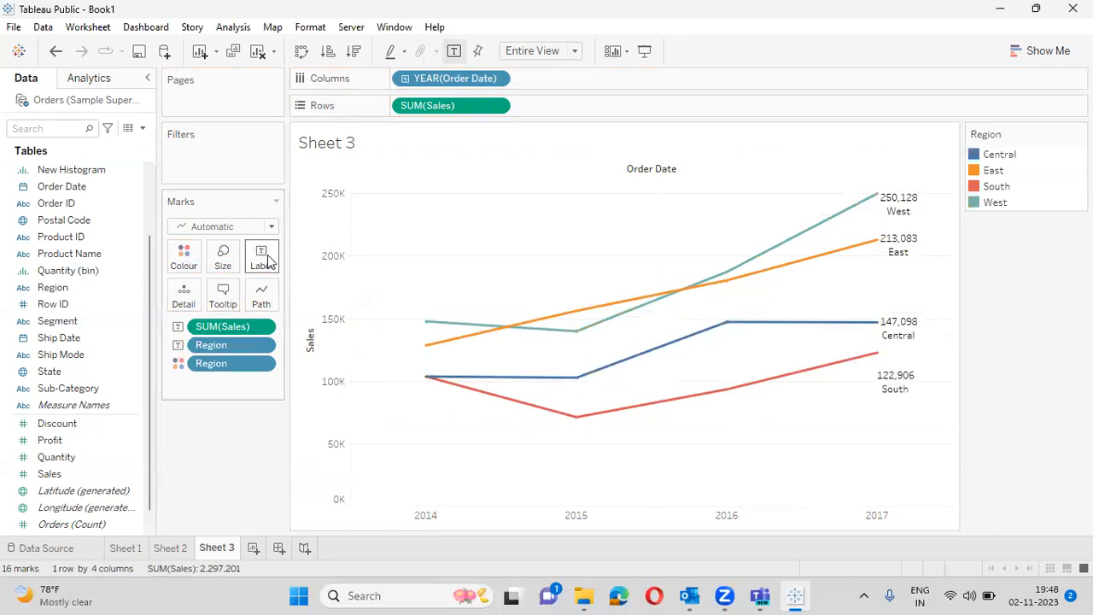
- Remove the Region label and colour pills, leaving one total yearly Sales line
left_click_drag(225, 345, 48, 414)
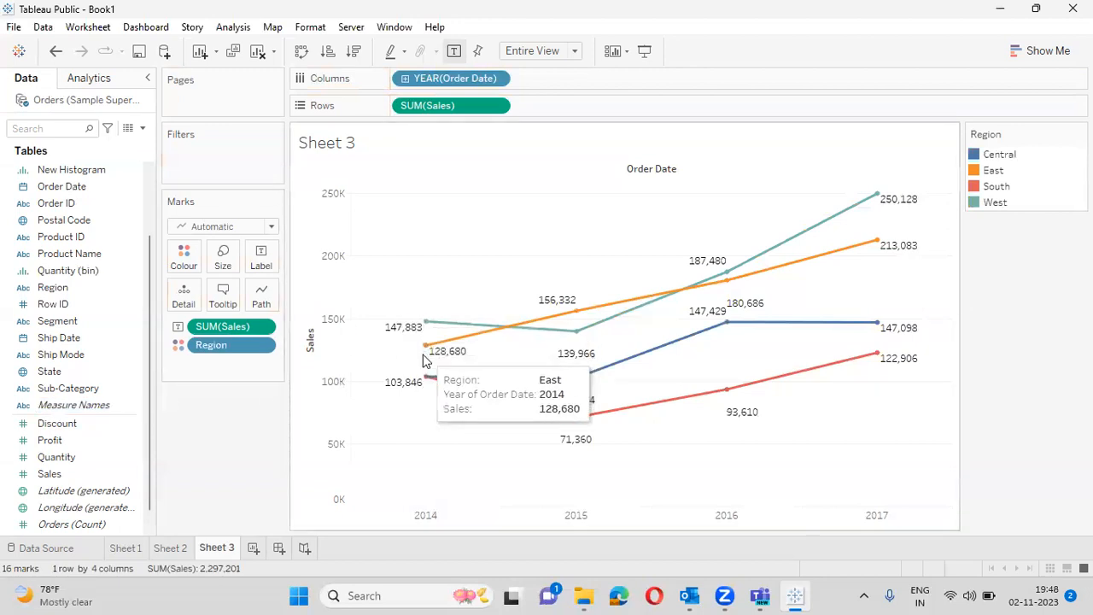
mouse_move(421, 333)
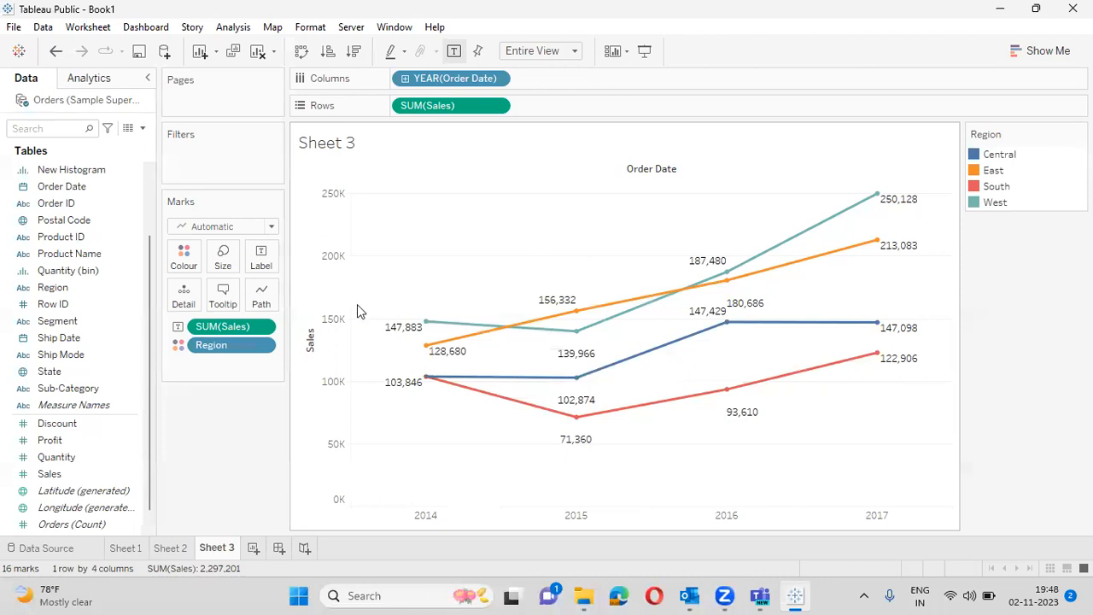
left_click_drag(226, 341, 107, 368)
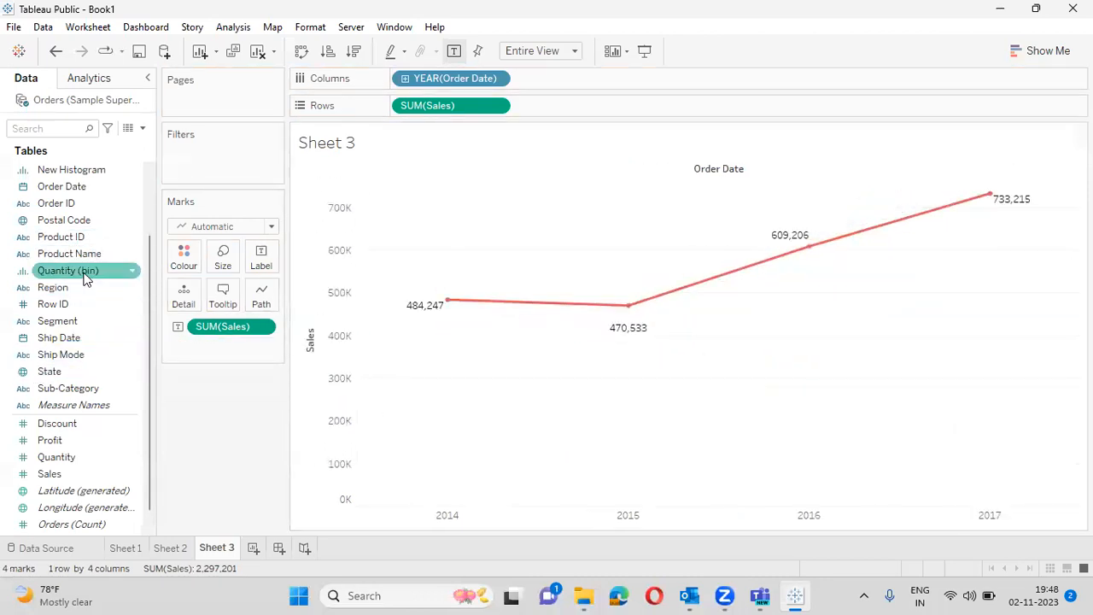
- Put Category on Colour, giving Furniture, Office Supplies and Technology Sales lines
scroll(146, 182, "up", 3)
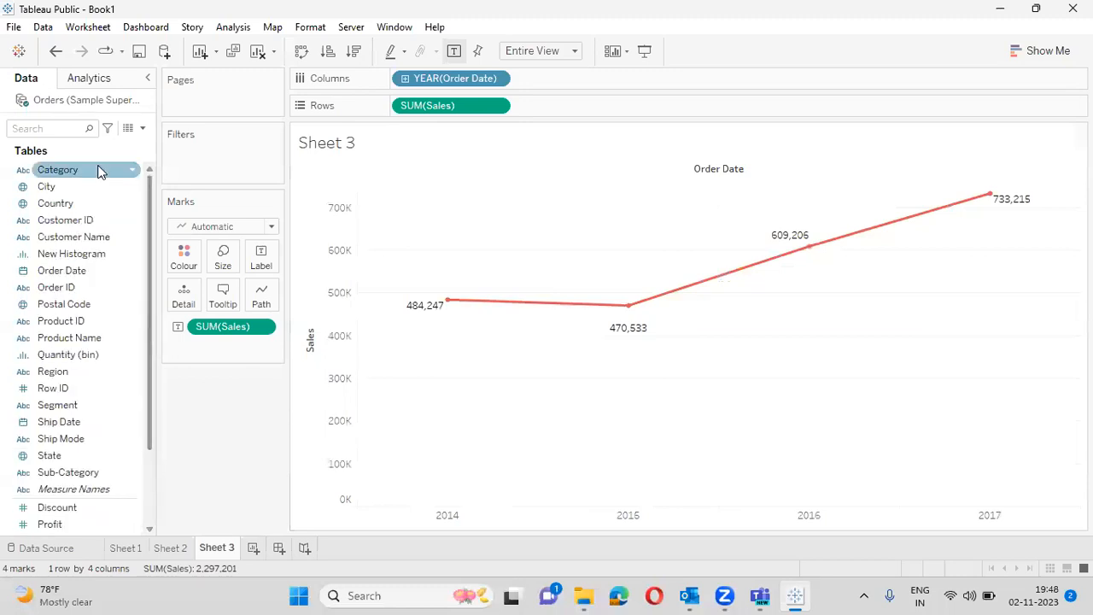
left_click_drag(96, 175, 188, 257)
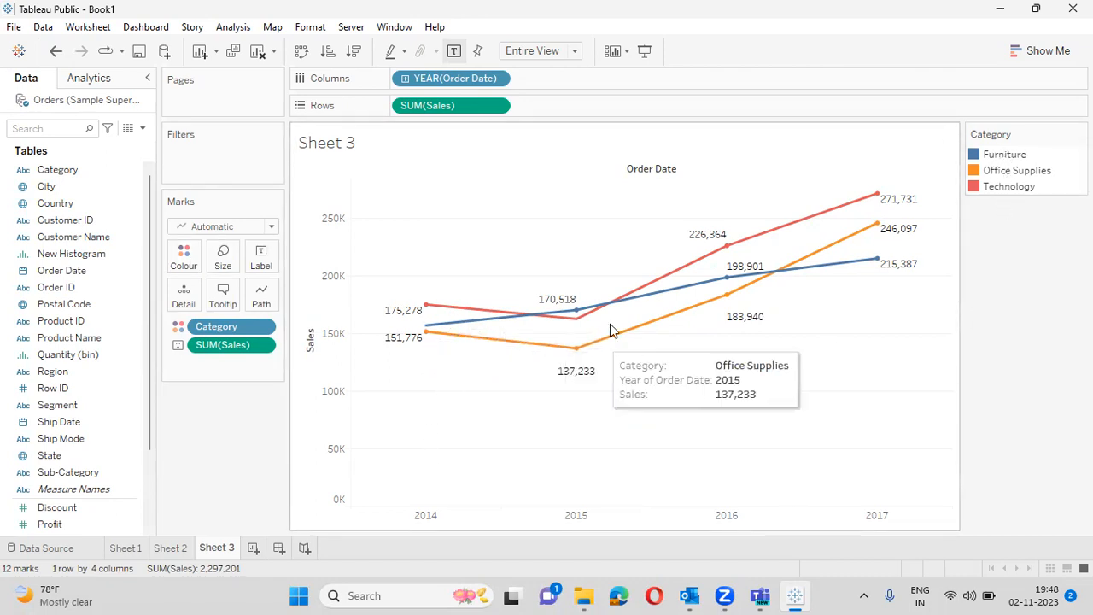
mouse_move(728, 293)
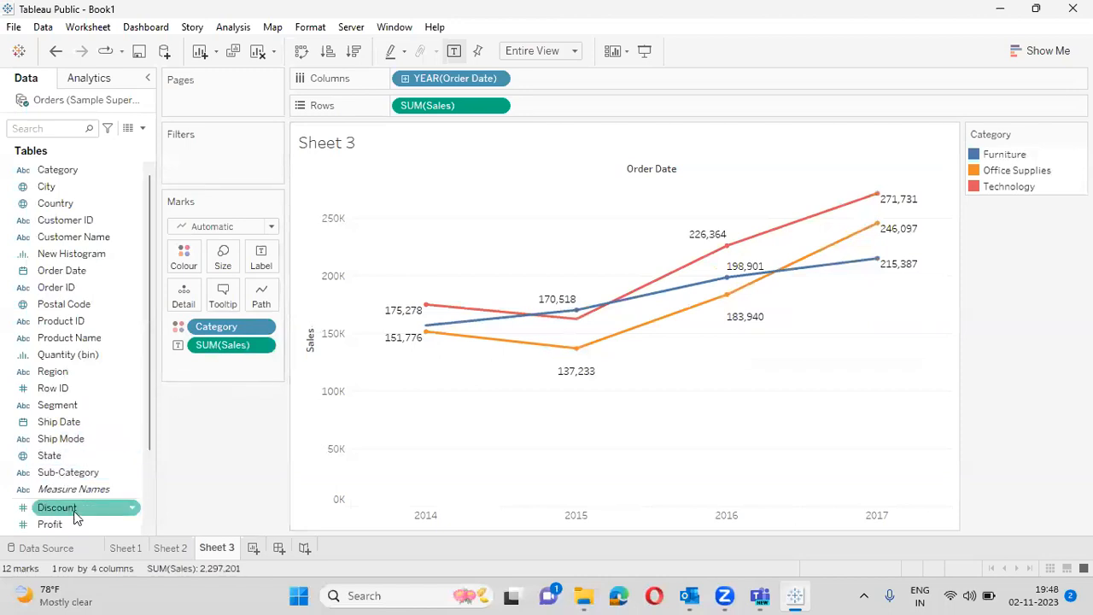
- Add Profit as a dual axis on the same chart instead of a separate pane
left_click_drag(75, 526, 576, 104)
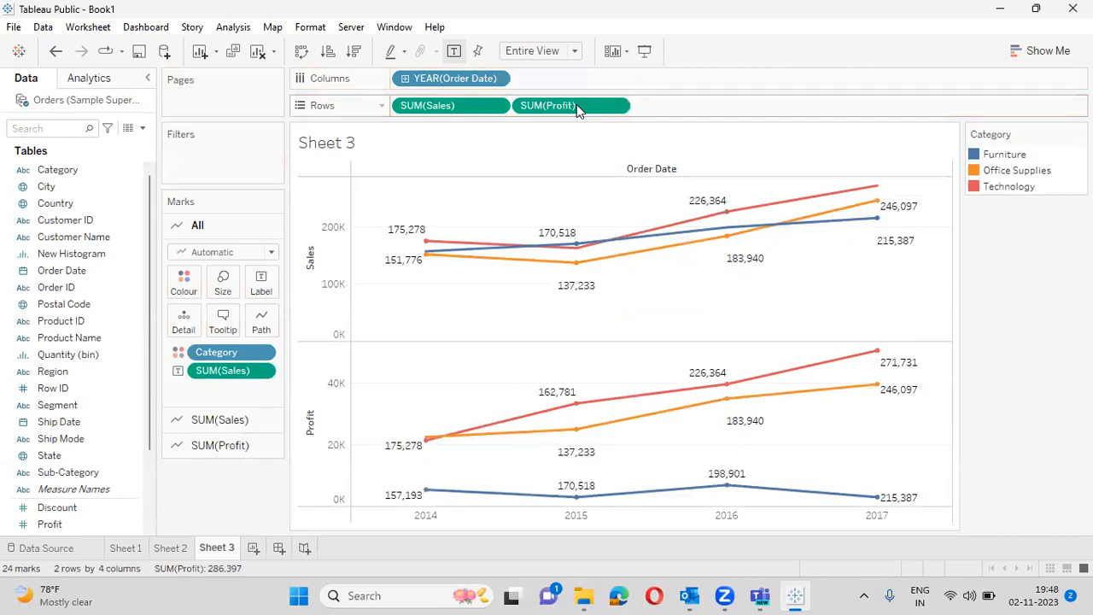
left_click_drag(577, 104, 43, 479)
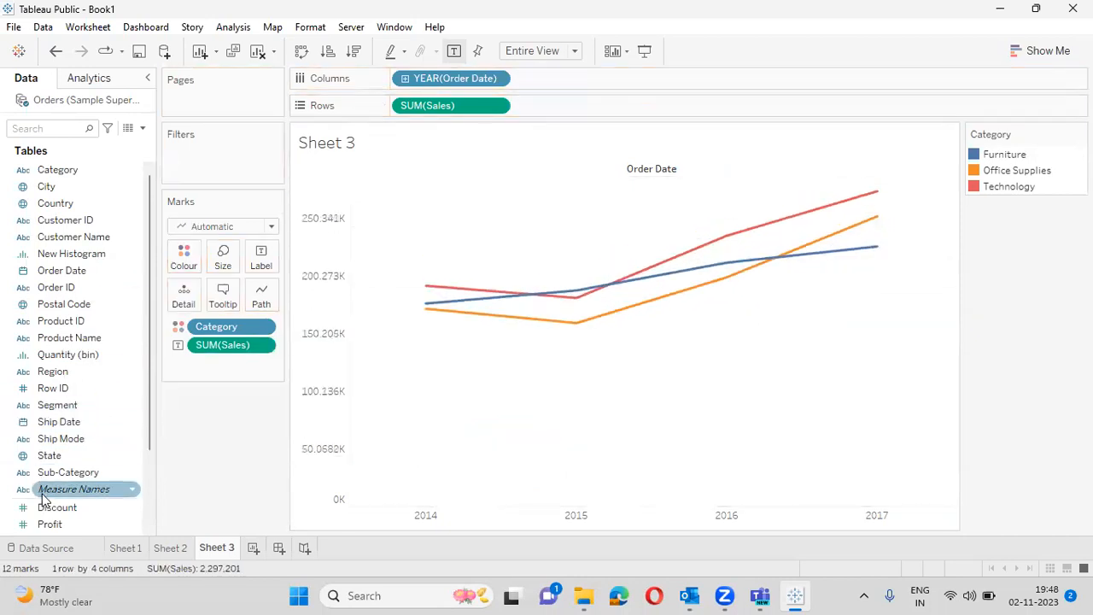
left_click_drag(53, 527, 943, 311)
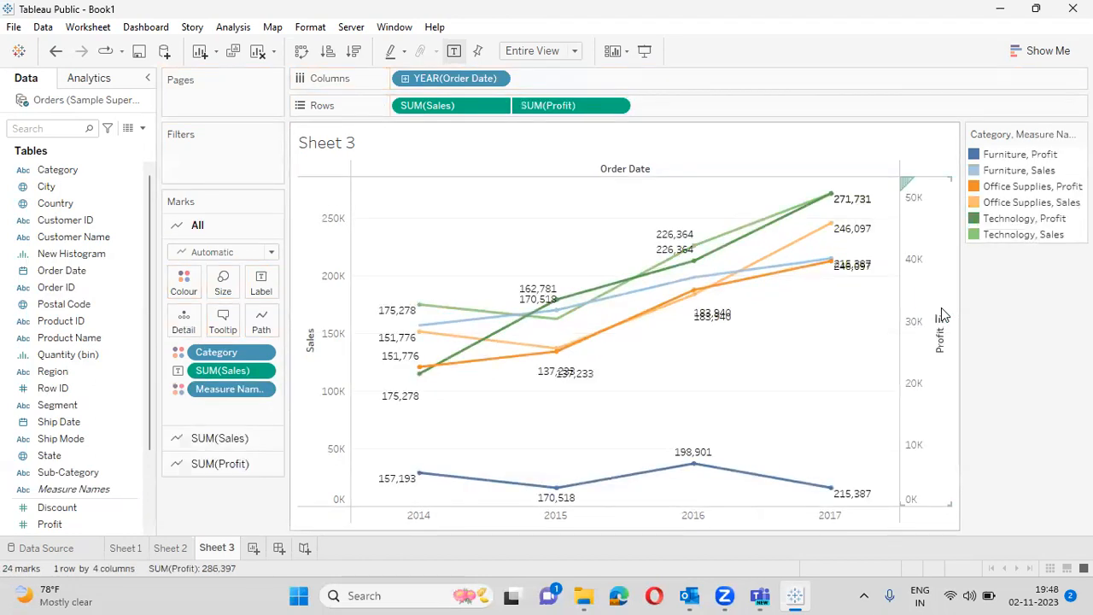
- Highlight individual category lines from the legend, then remove SUM(Profit) from Rows
left_click(1024, 156)
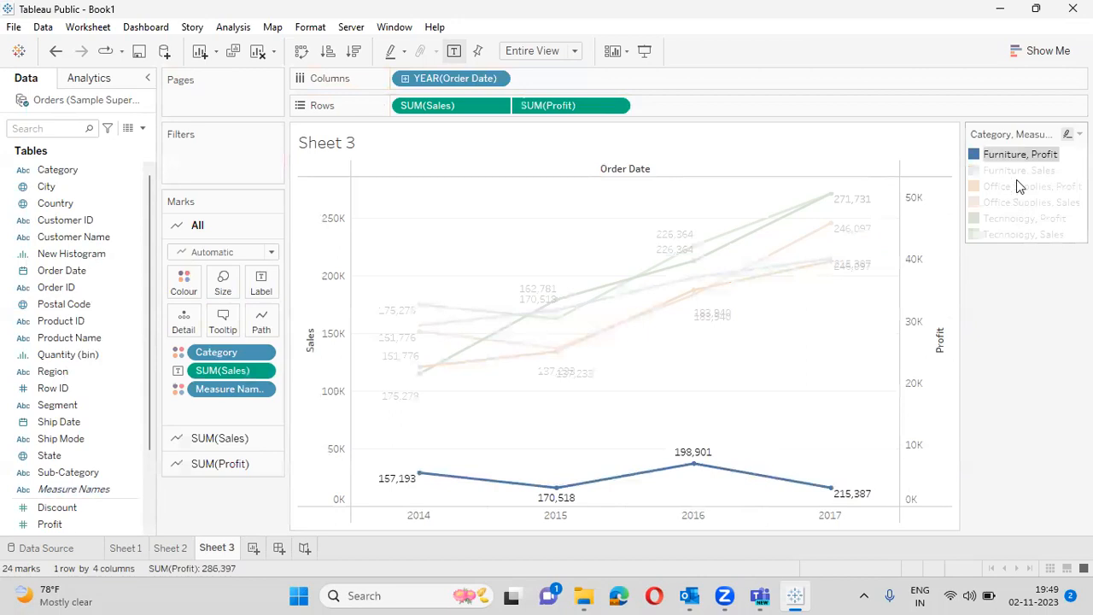
left_click(1016, 174)
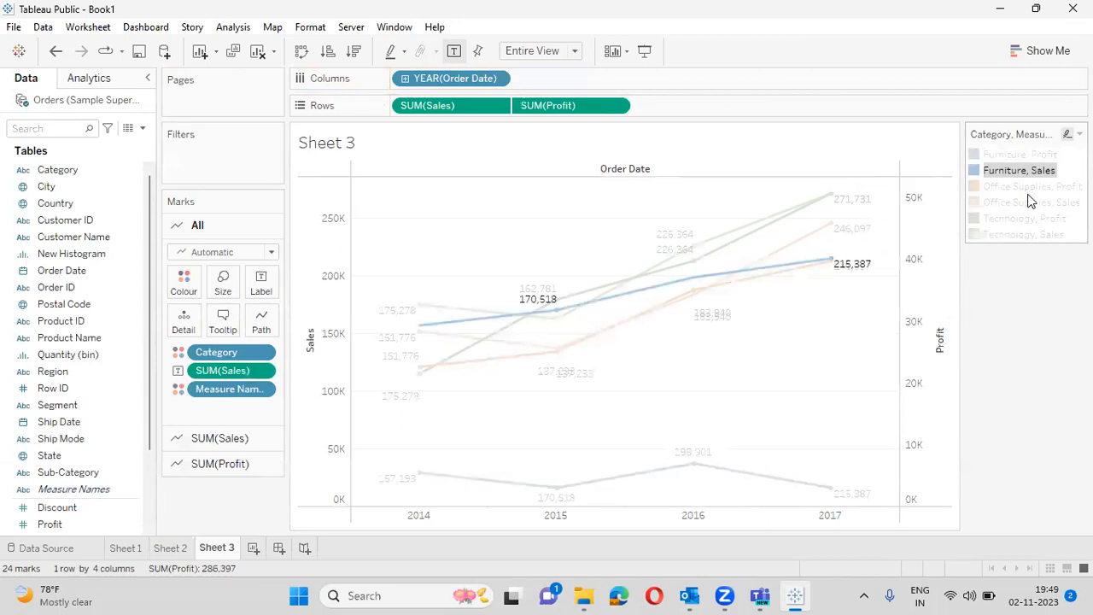
left_click(1030, 203)
left_click(1031, 219)
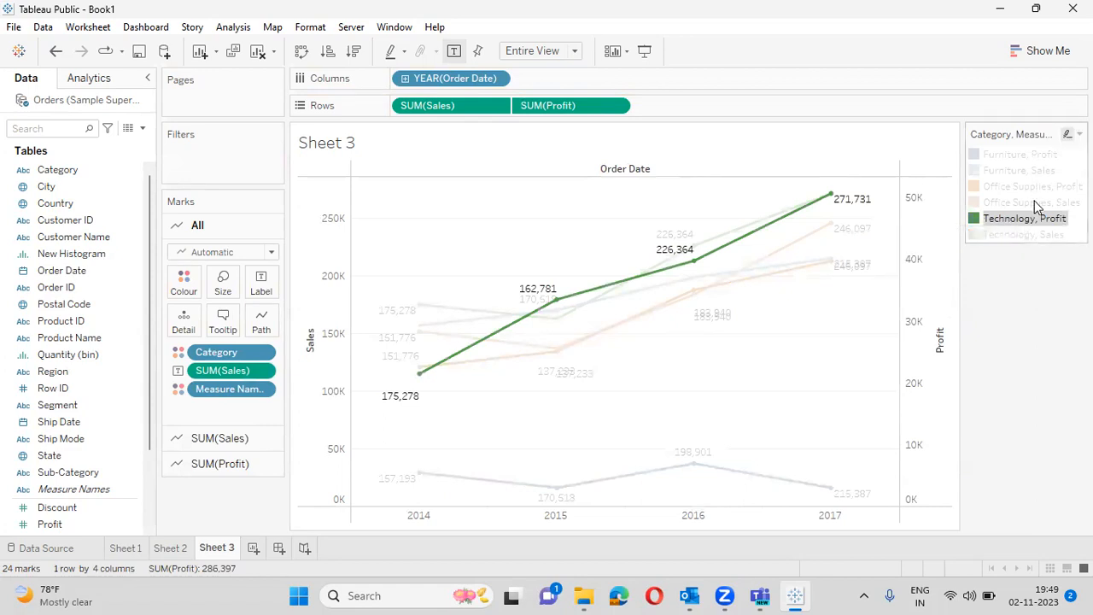
left_click(1035, 203)
left_click(1031, 330)
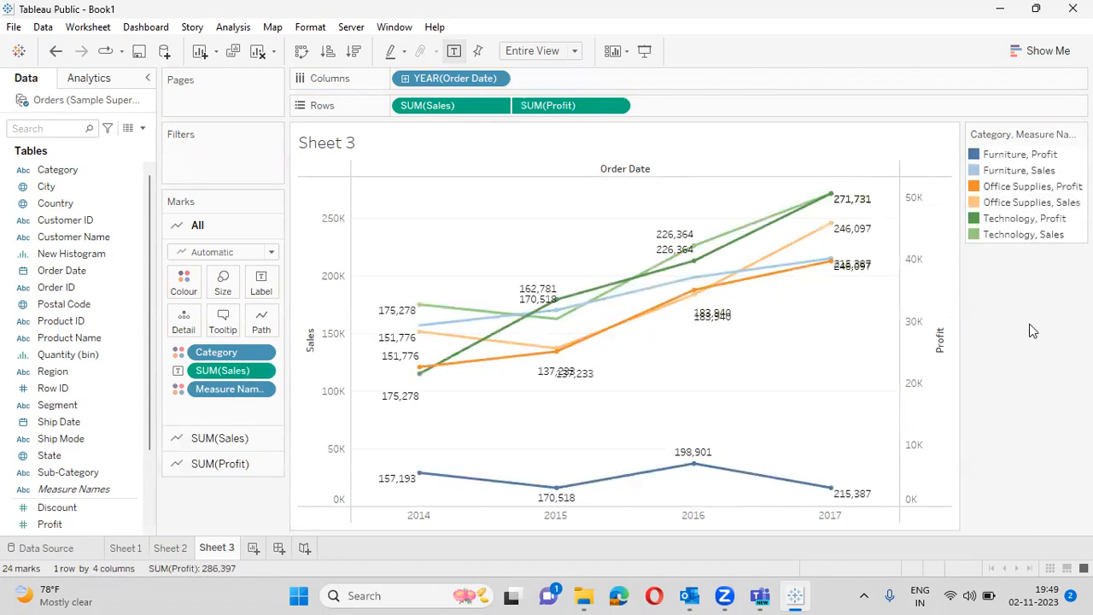
left_click_drag(566, 105, 75, 340)
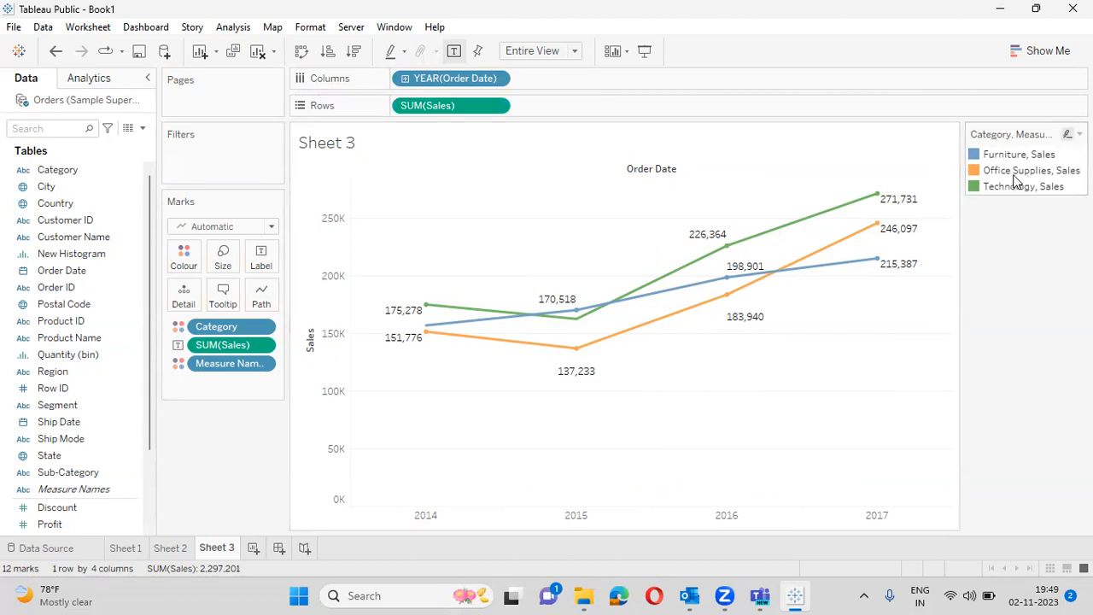
mouse_move(913, 228)
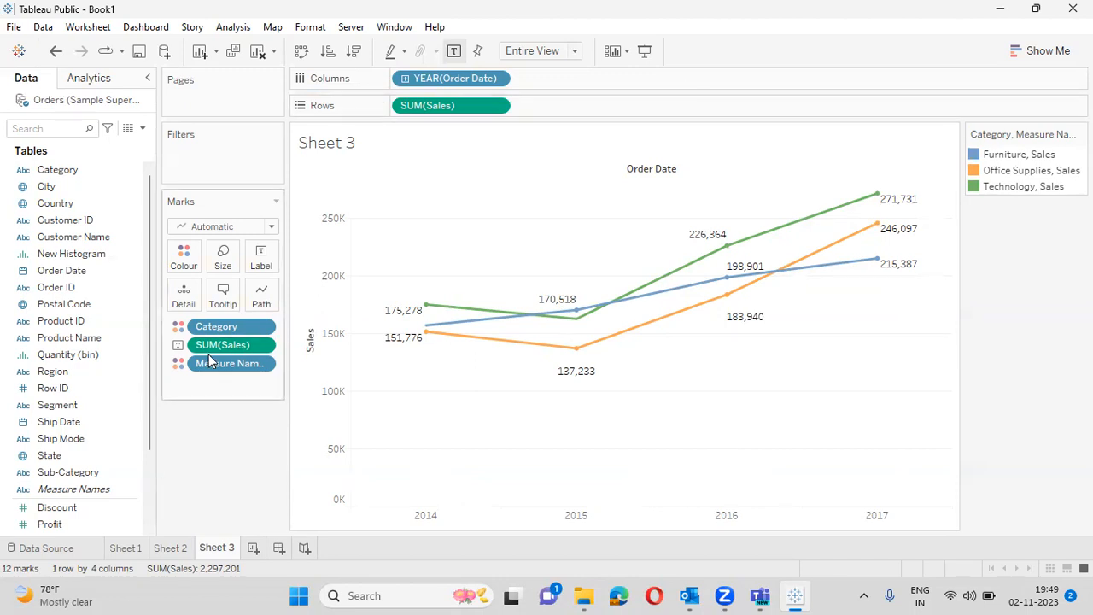
- Remove Category, try Sub-Category on Colour, then remove it for a single Sales line
left_click_drag(223, 331, 14, 285)
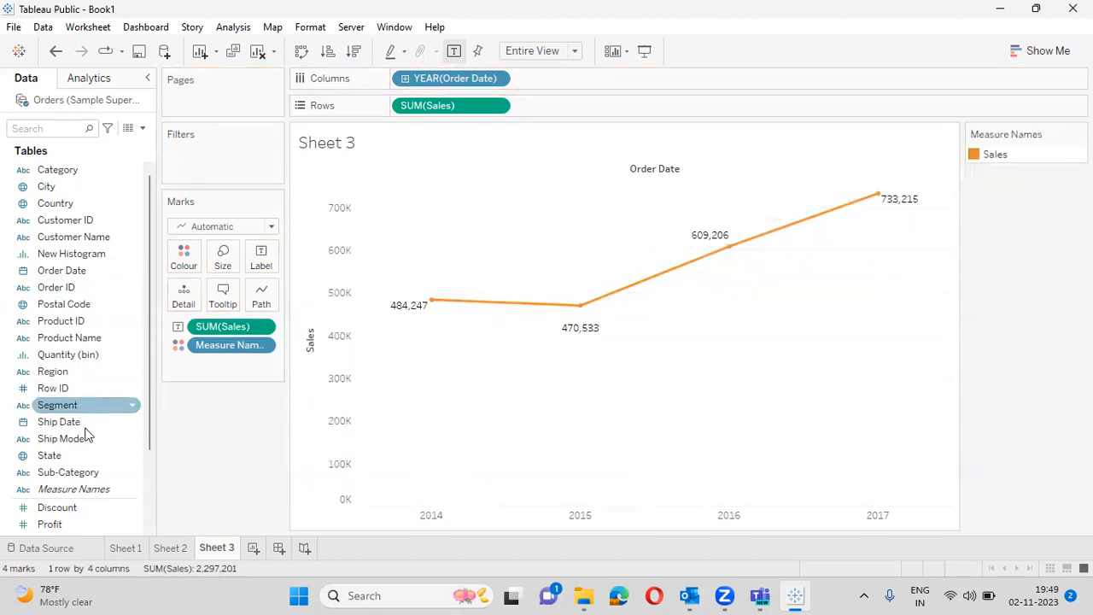
left_click_drag(89, 485, 197, 266)
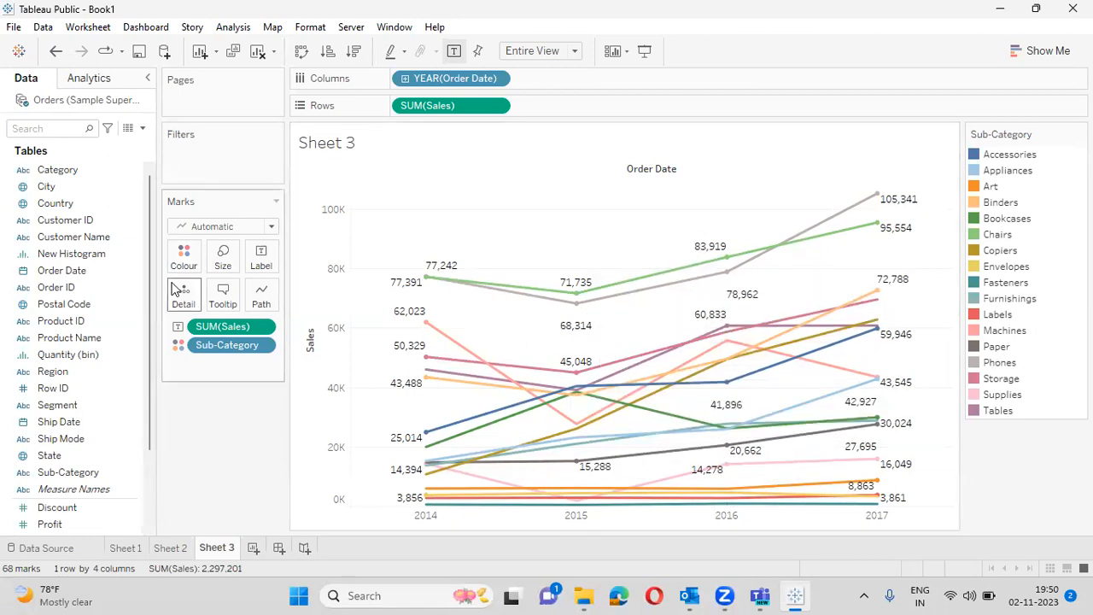
left_click_drag(226, 345, 6, 288)
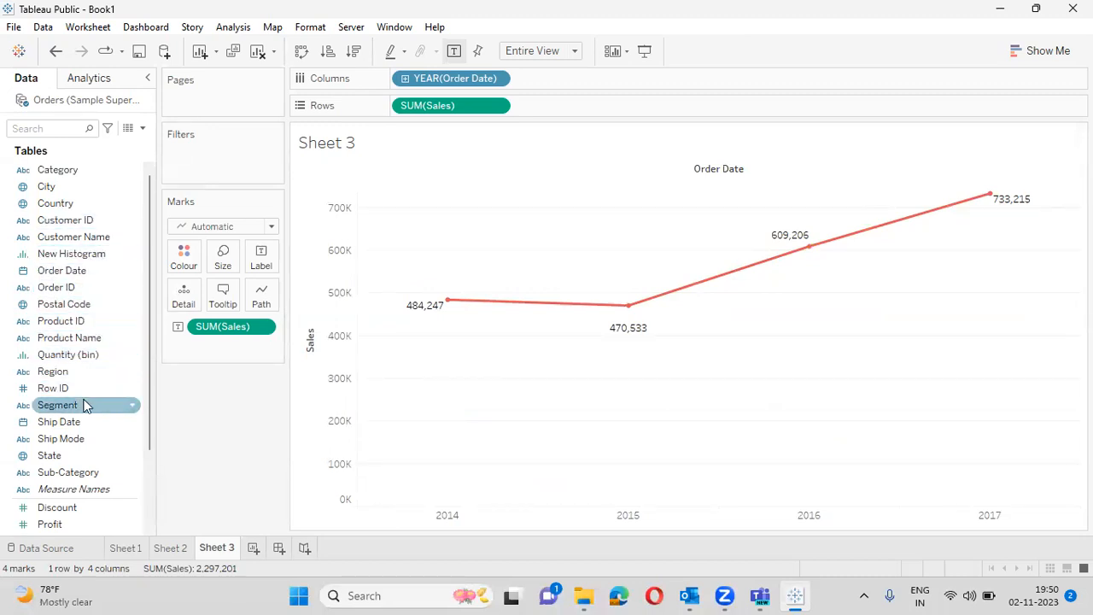
- Put Segment on Colour, giving Consumer, Corporate and Home Office Sales lines
left_click_drag(88, 403, 193, 259)
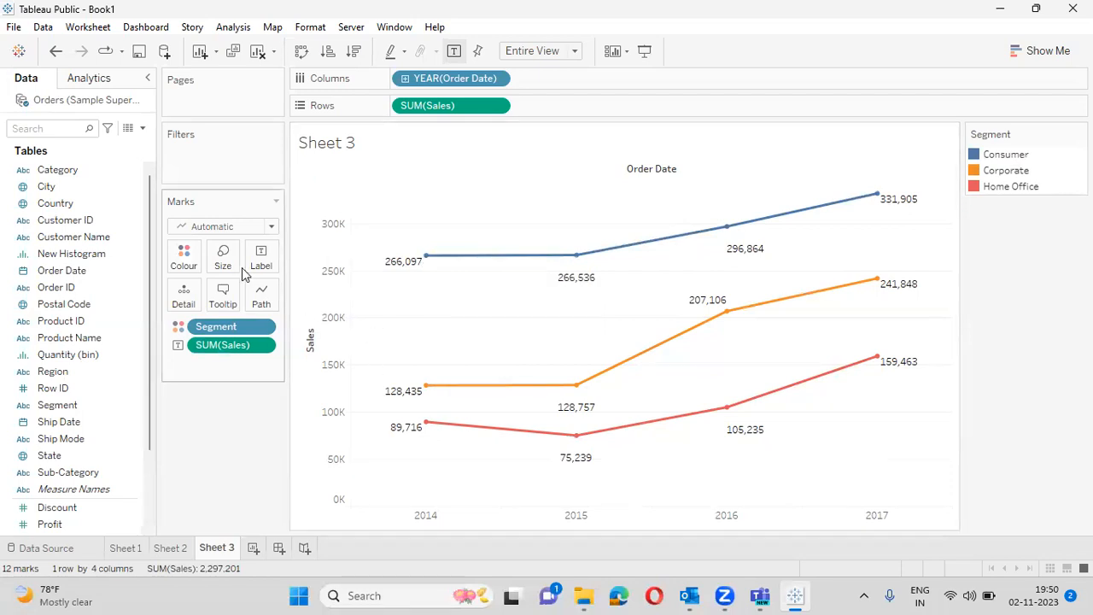
left_click_drag(75, 370, 383, 80)
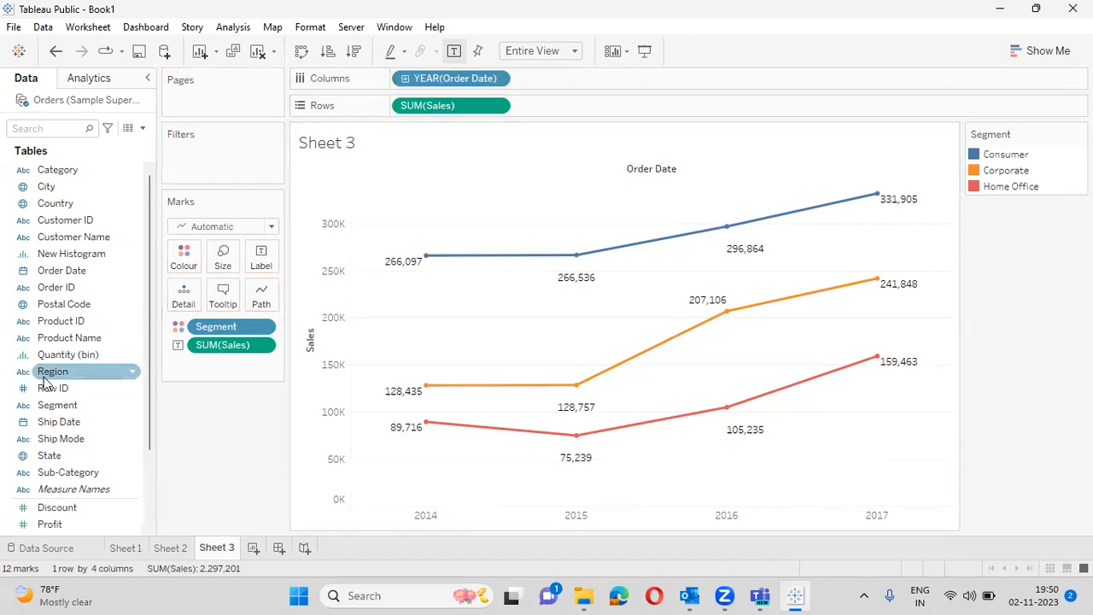
- Add Region to Columns with years nested inside Central, East, South and West panels
left_click_drag(75, 368, 590, 80)
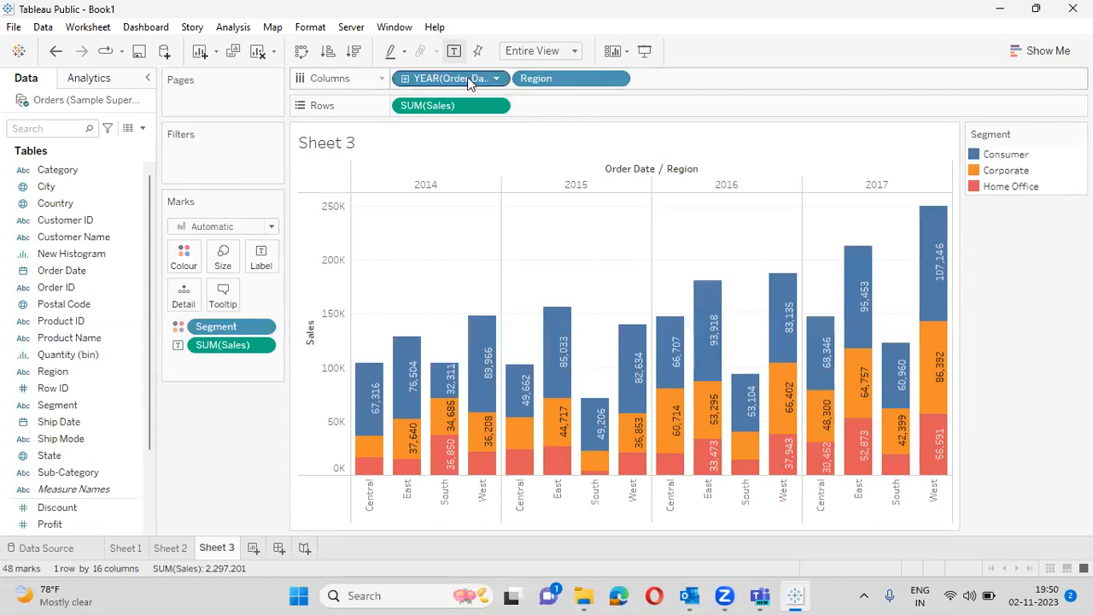
left_click_drag(486, 76, 700, 73)
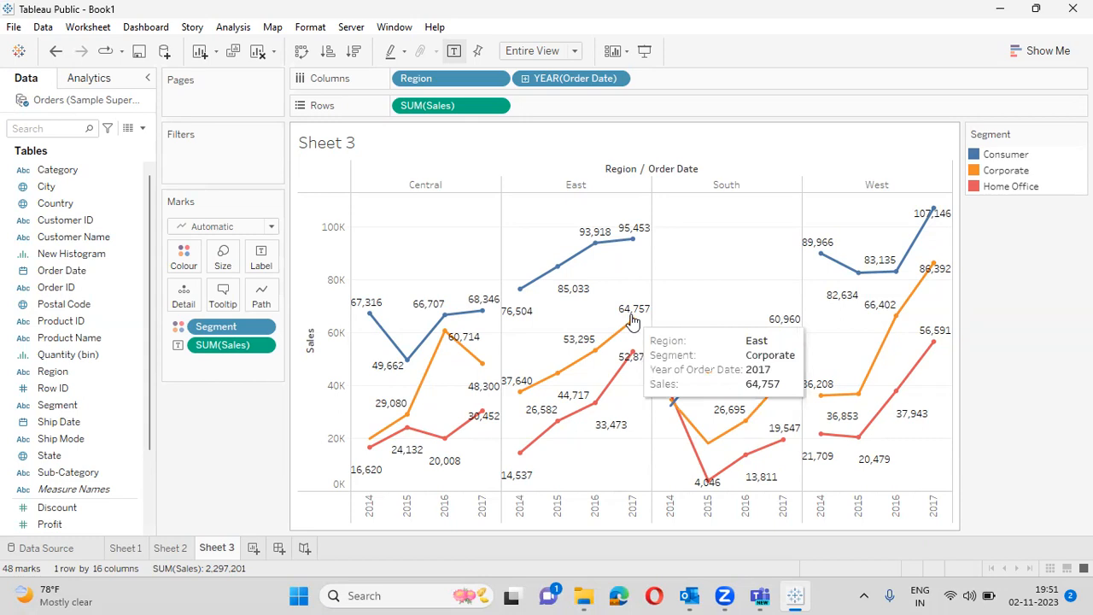
- Open the 'line graph' Word document from the D:\Tableau folder
mouse_move(436, 327)
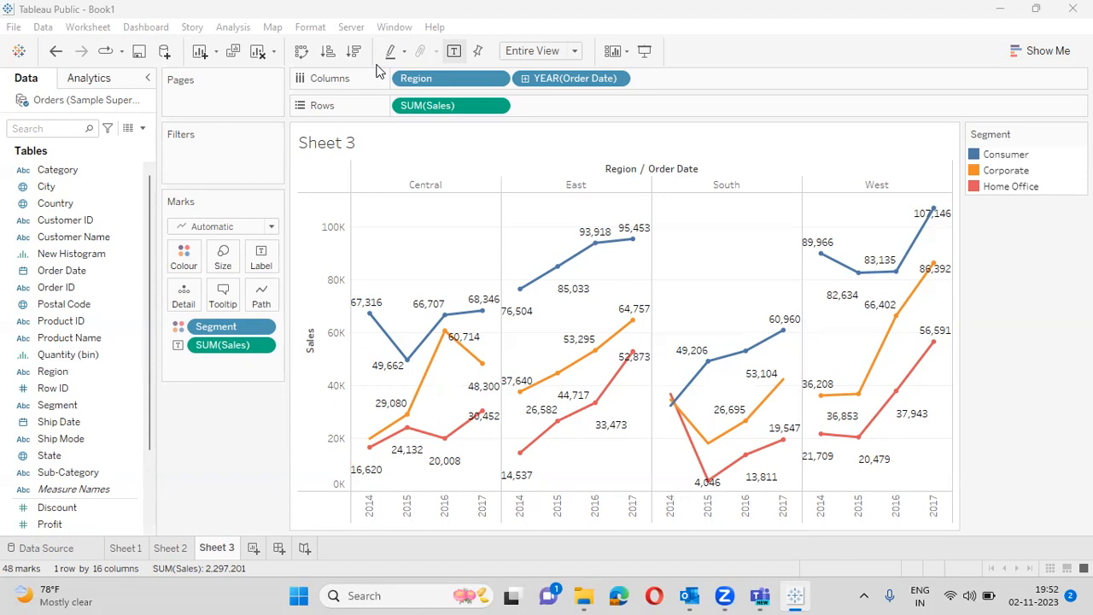
left_click(586, 595)
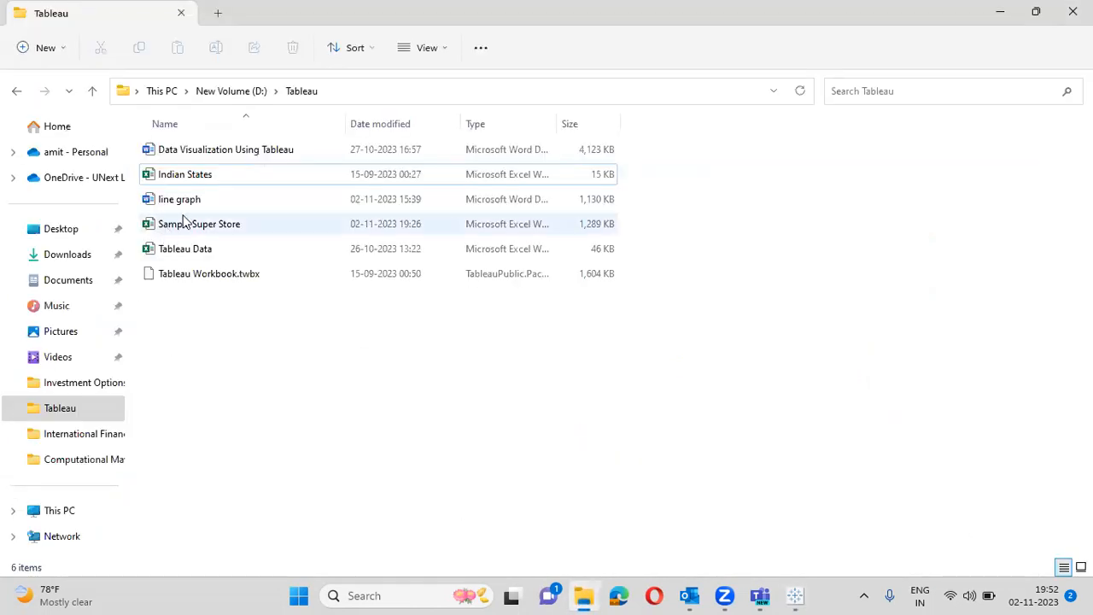
double_click(189, 199)
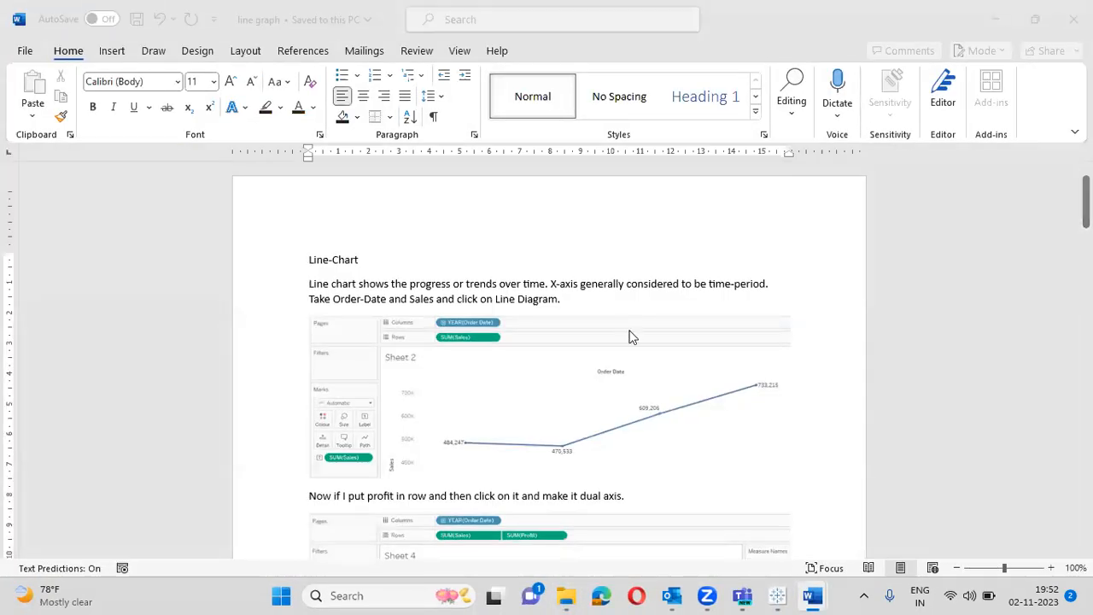
- Zoom the Word page to 160% and move down to the Sheet 4 dual-axis chart picture
left_click(1051, 568)
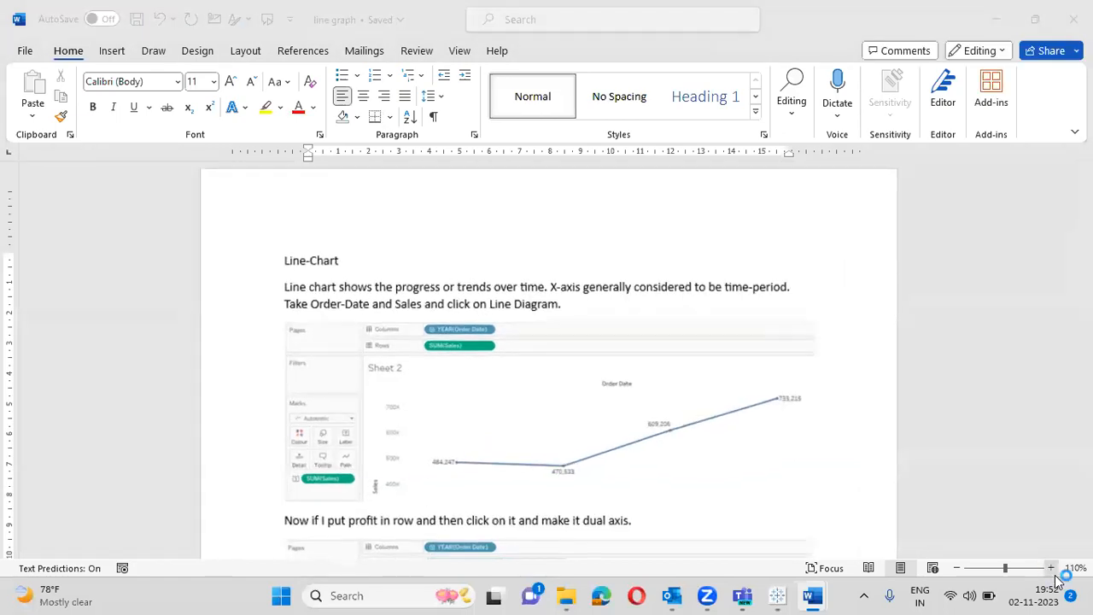
left_click(1051, 569)
left_click(1051, 570)
left_click(1051, 570)
left_click(1051, 570)
left_click(1052, 570)
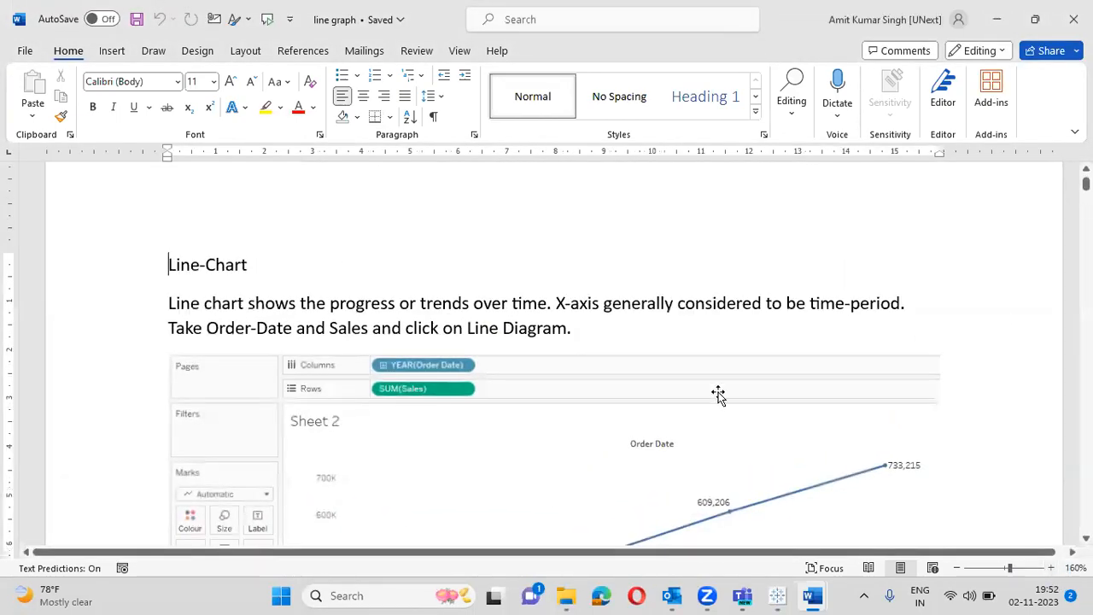
left_click(601, 305)
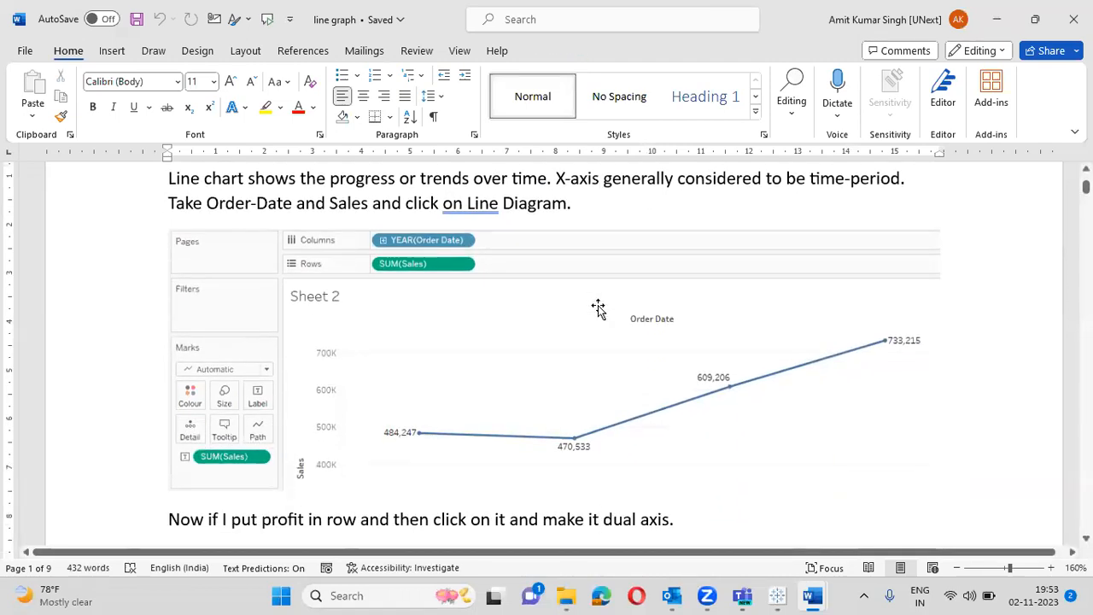
key("Down")
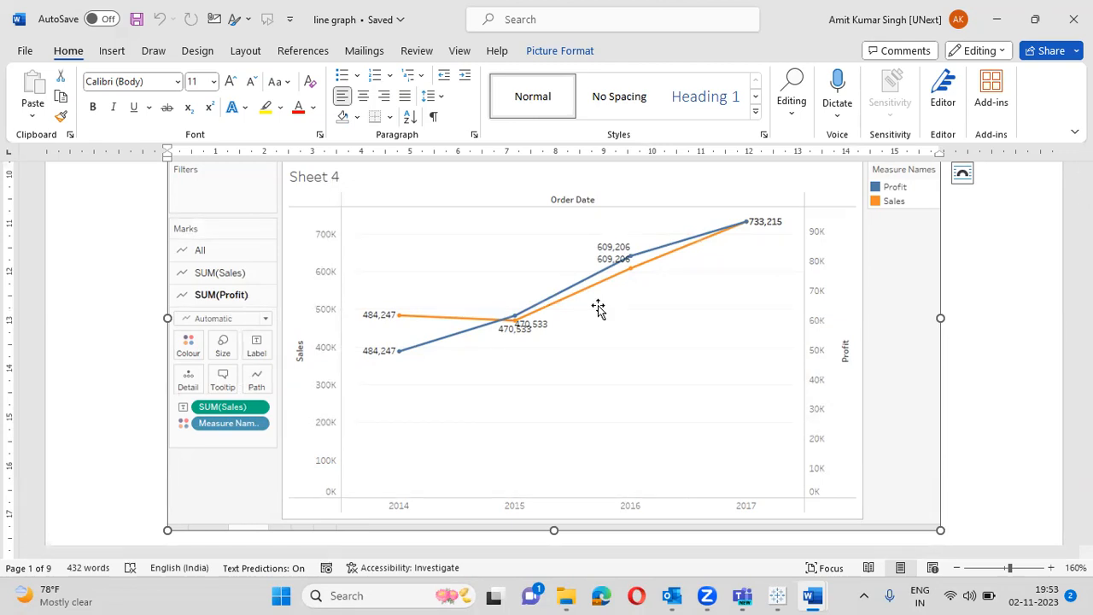
- Scroll to the Region: South chart, then switch to the Syllabus document
scroll(598, 305, "down", 2)
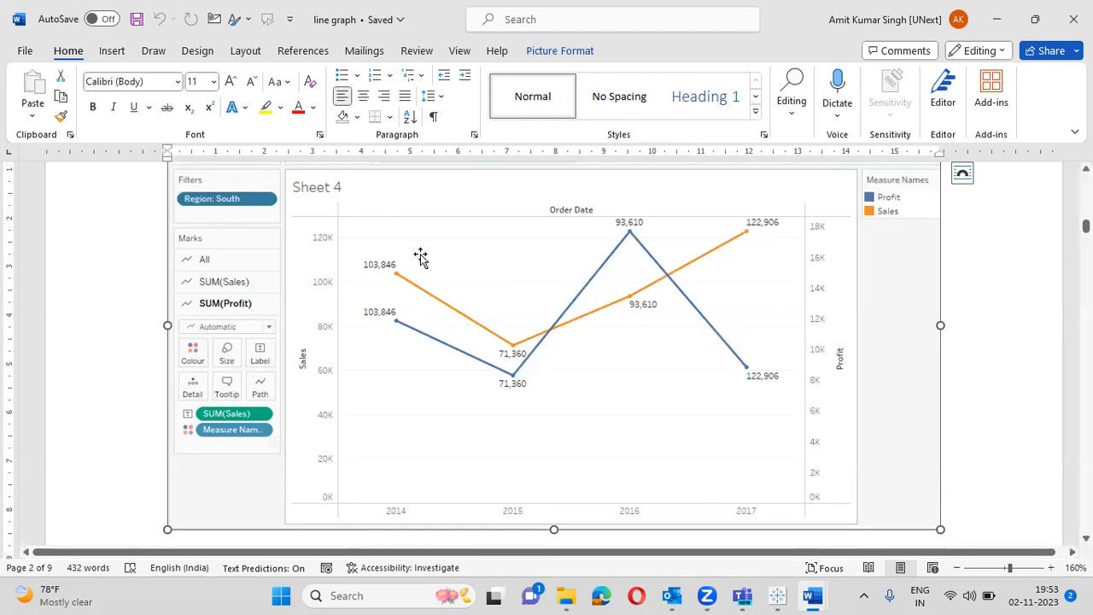
scroll(1059, 170, "up", 1)
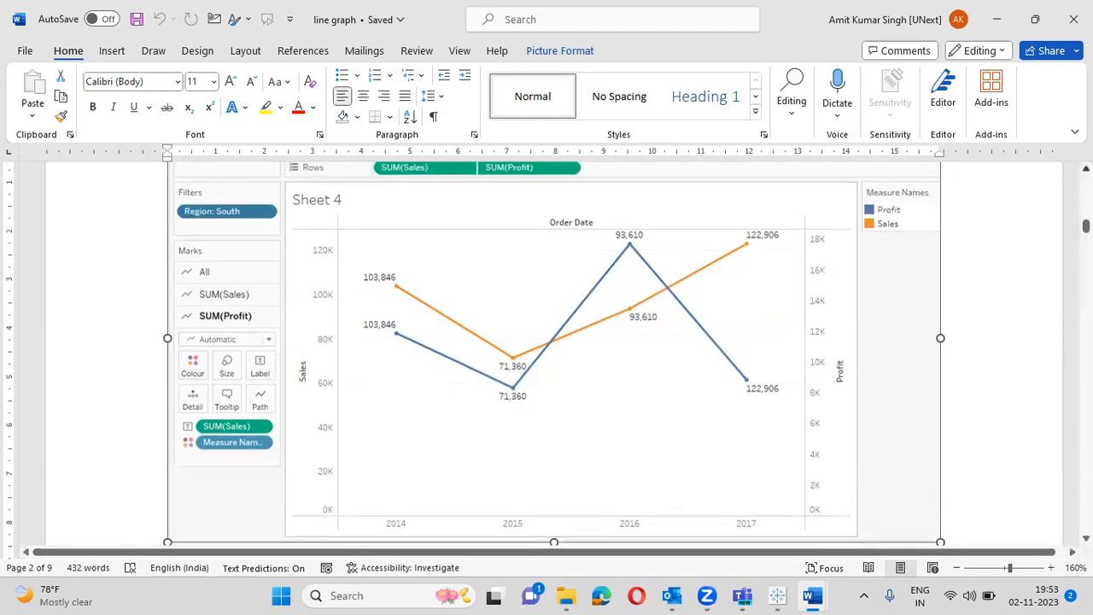
scroll(490, 355, "up", 1)
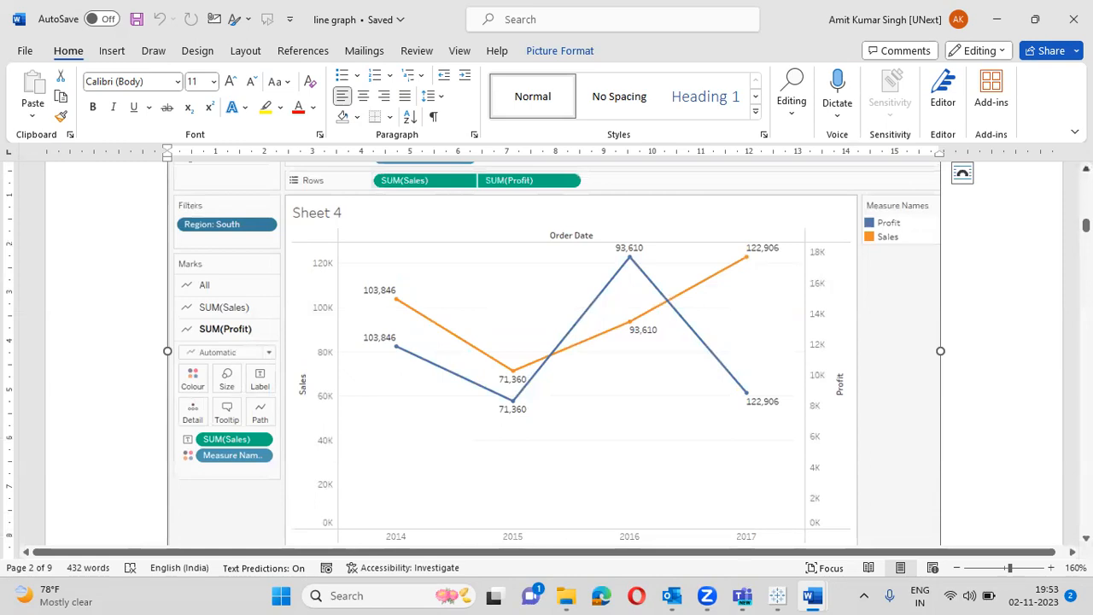
scroll(490, 355, "up", 3)
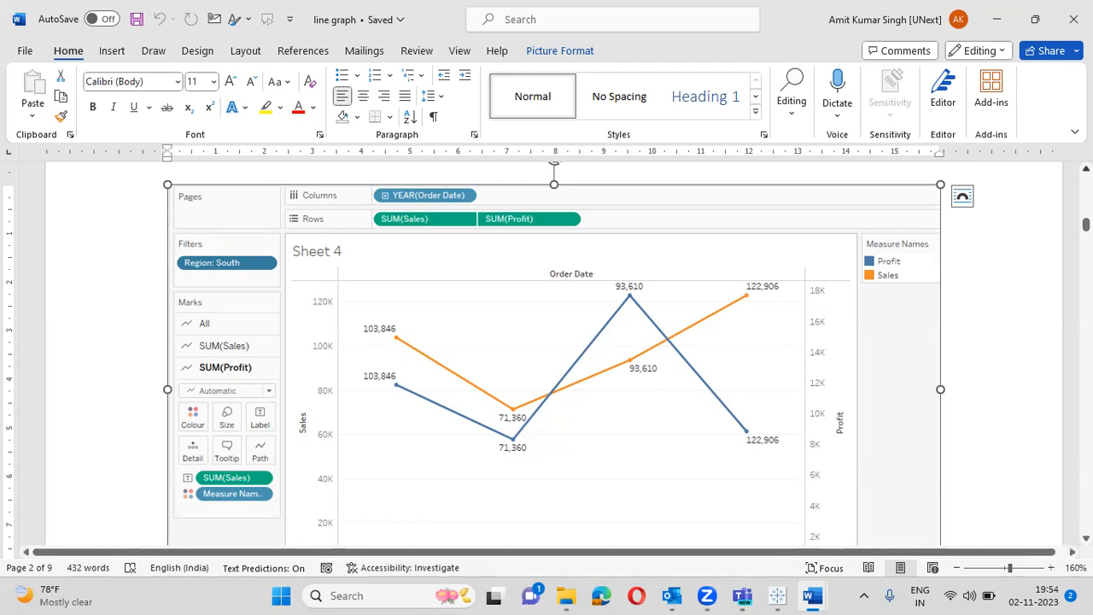
key("alt+Tab")
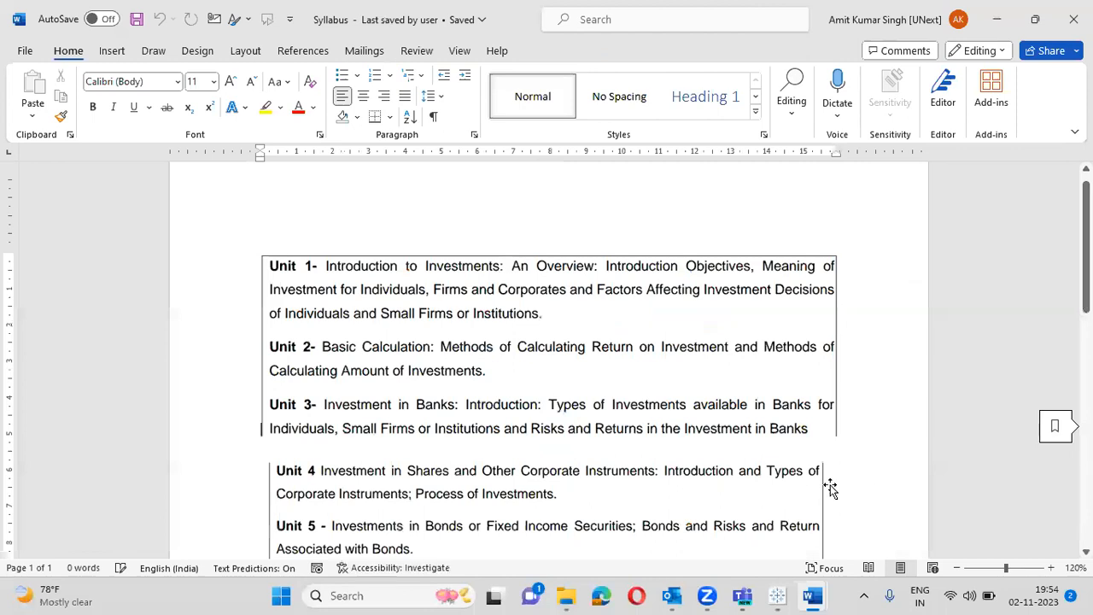
- Back in Tableau, start a new Sheet 4 with Order Date years on Columns
left_click(777, 596)
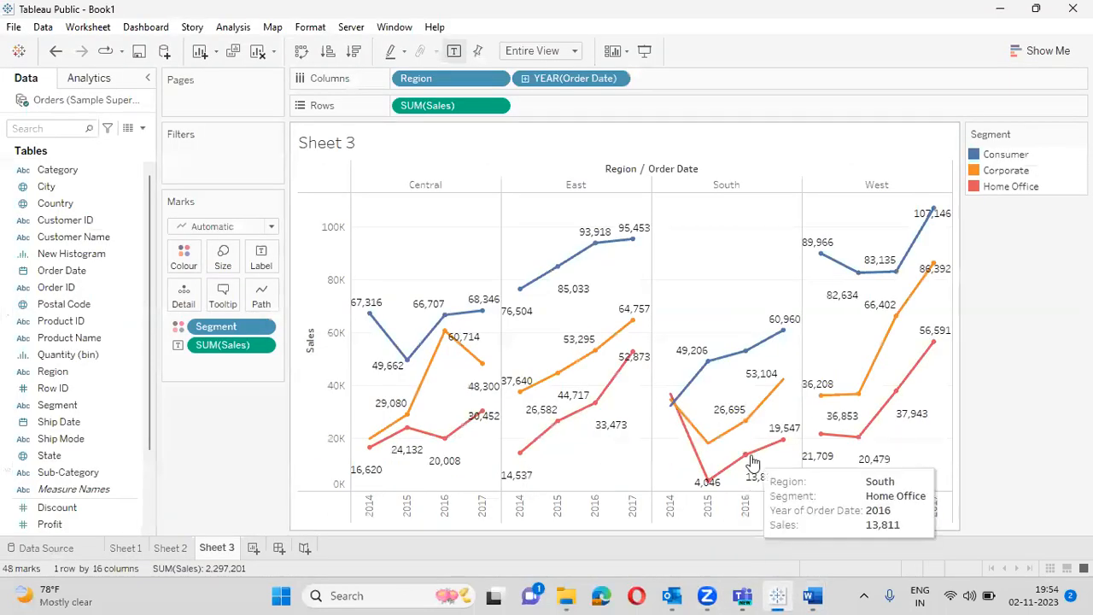
left_click(252, 549)
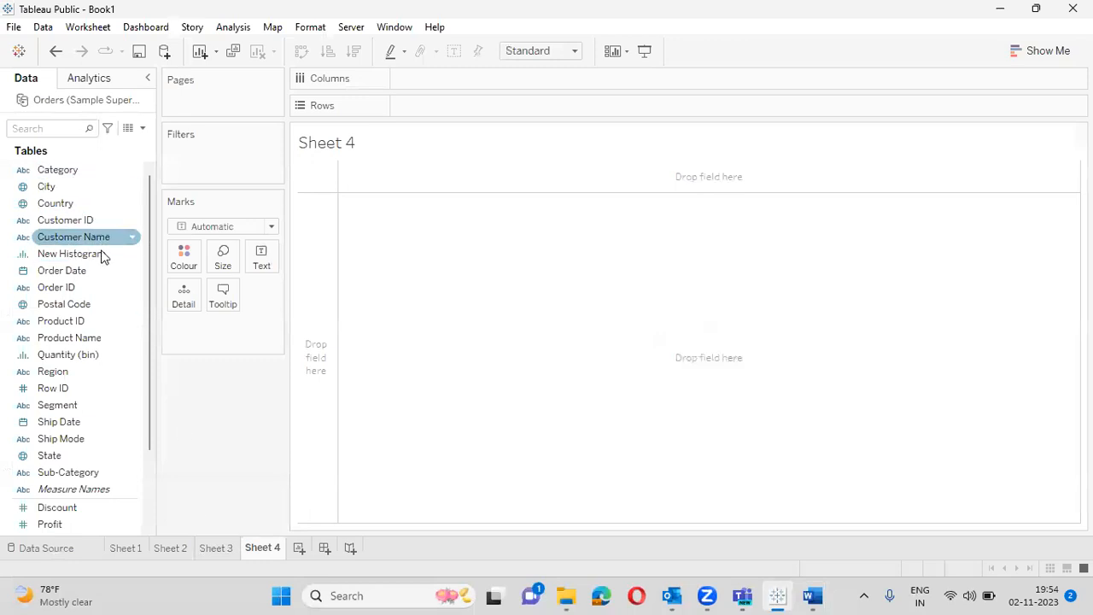
left_click(78, 271)
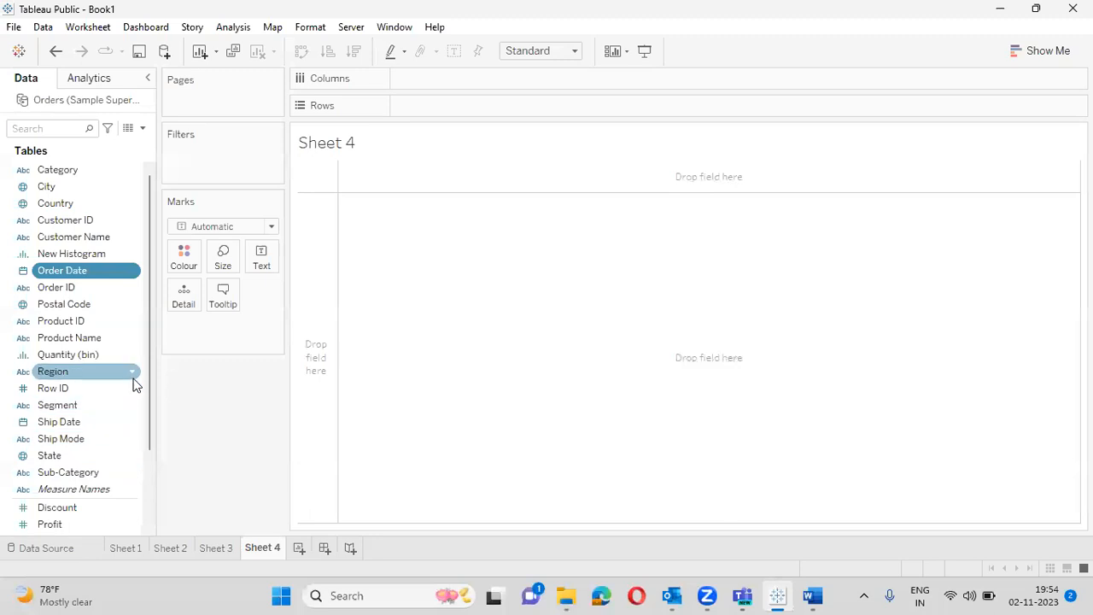
left_click_drag(90, 265, 466, 79)
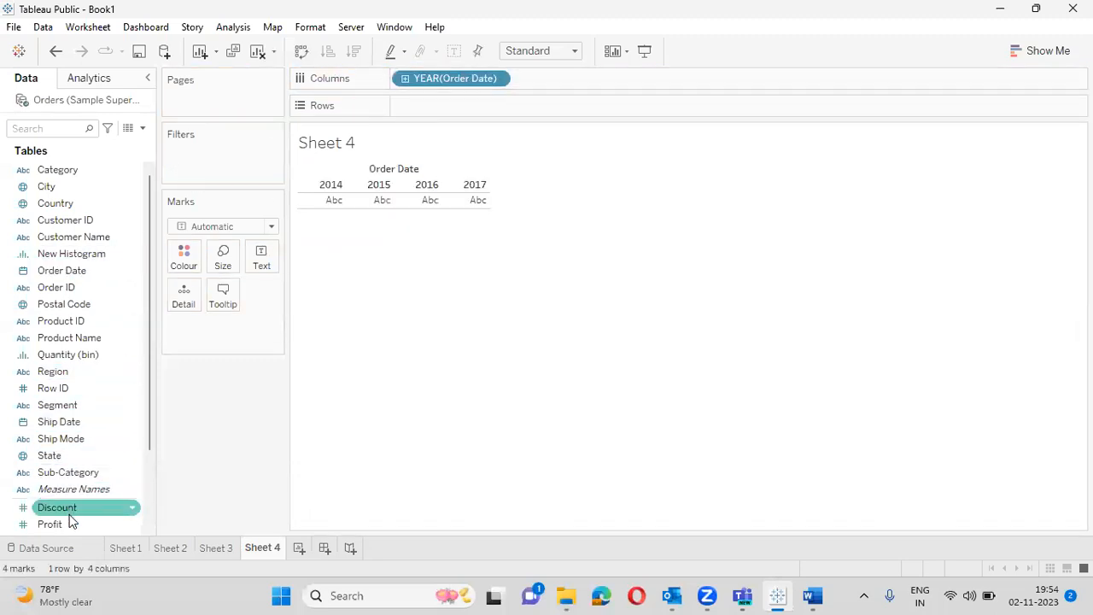
- Put Sales on Rows and on Label so the yearly line shows its values
scroll(144, 508, "down", 2)
scroll(145, 502, "down", 1)
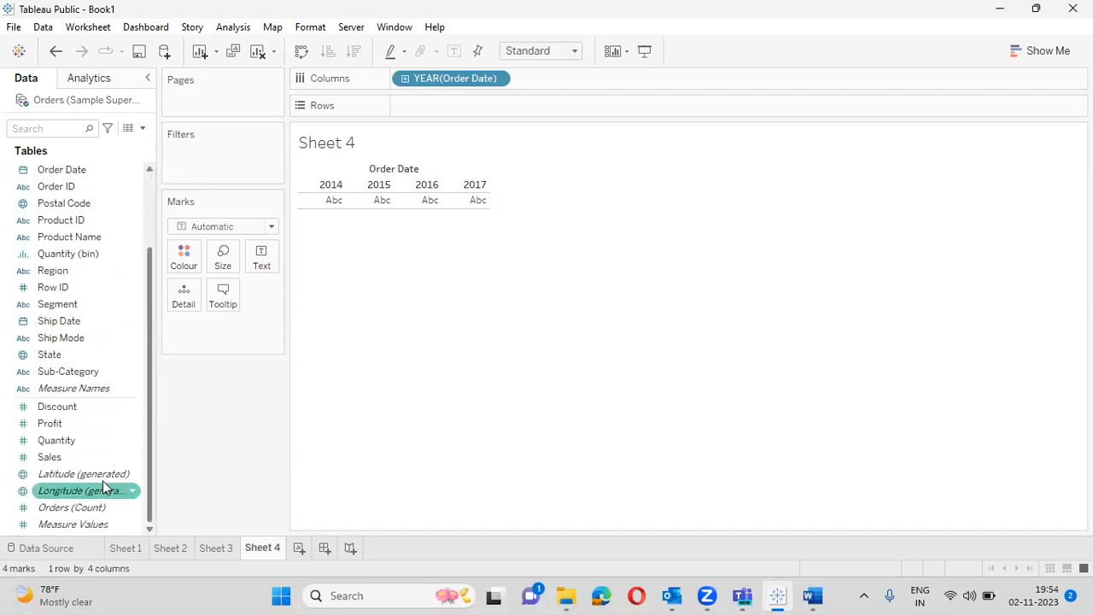
left_click_drag(69, 458, 457, 111)
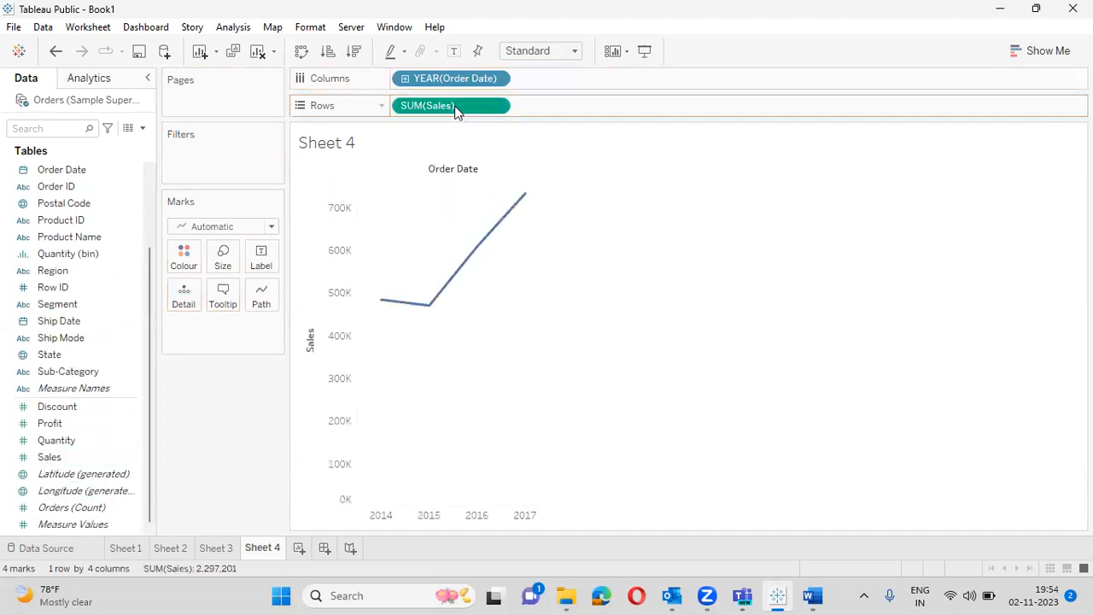
left_click(69, 441)
left_click_drag(71, 455, 262, 255)
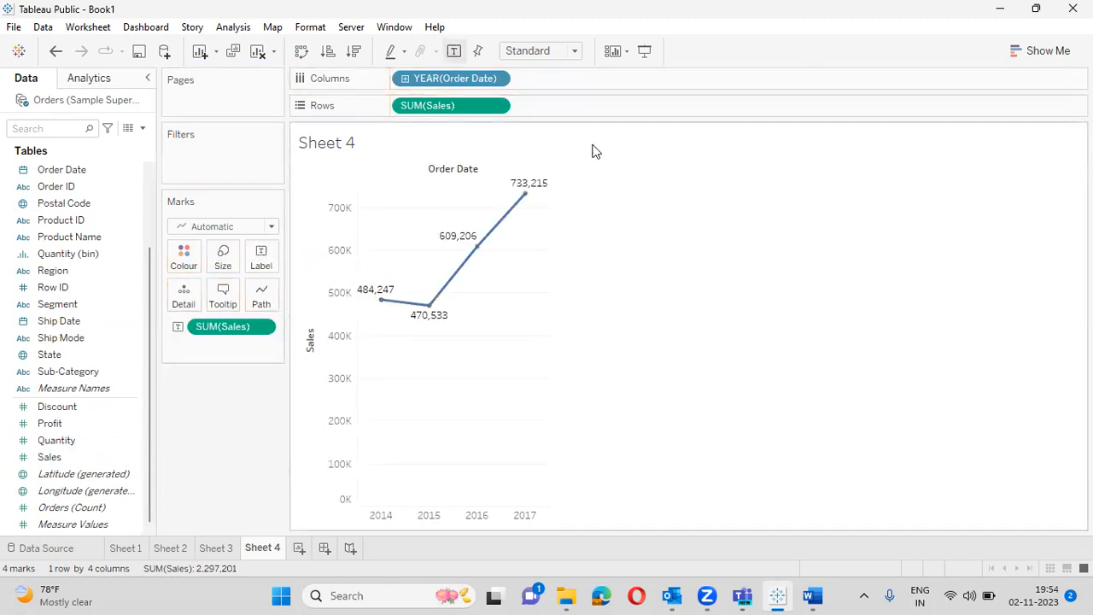
- Colour the Sales line orange and fit the chart to Entire View
left_click(184, 257)
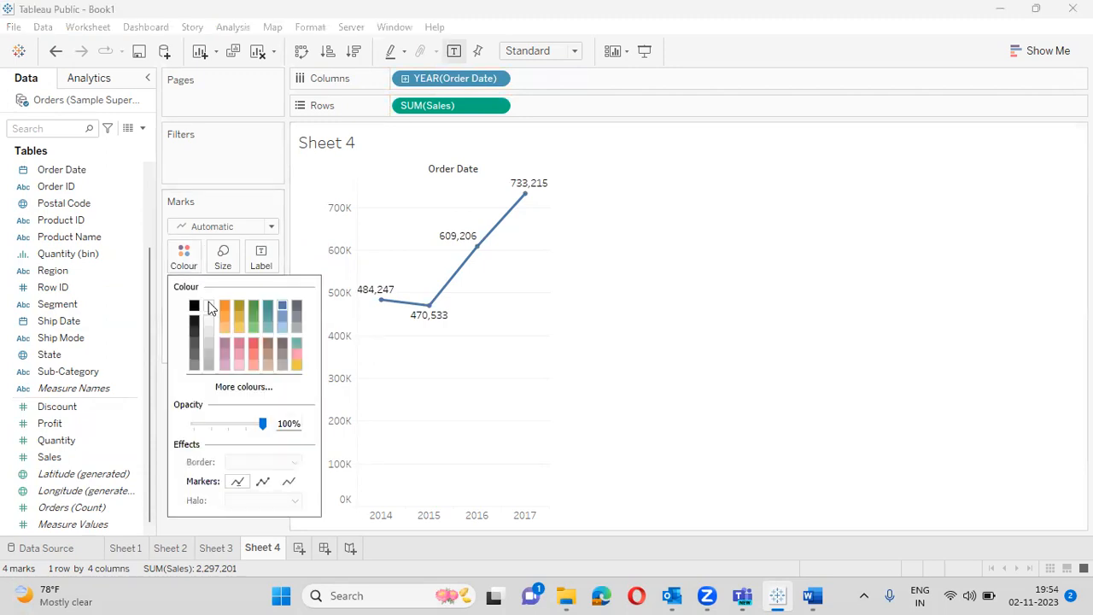
left_click(231, 312)
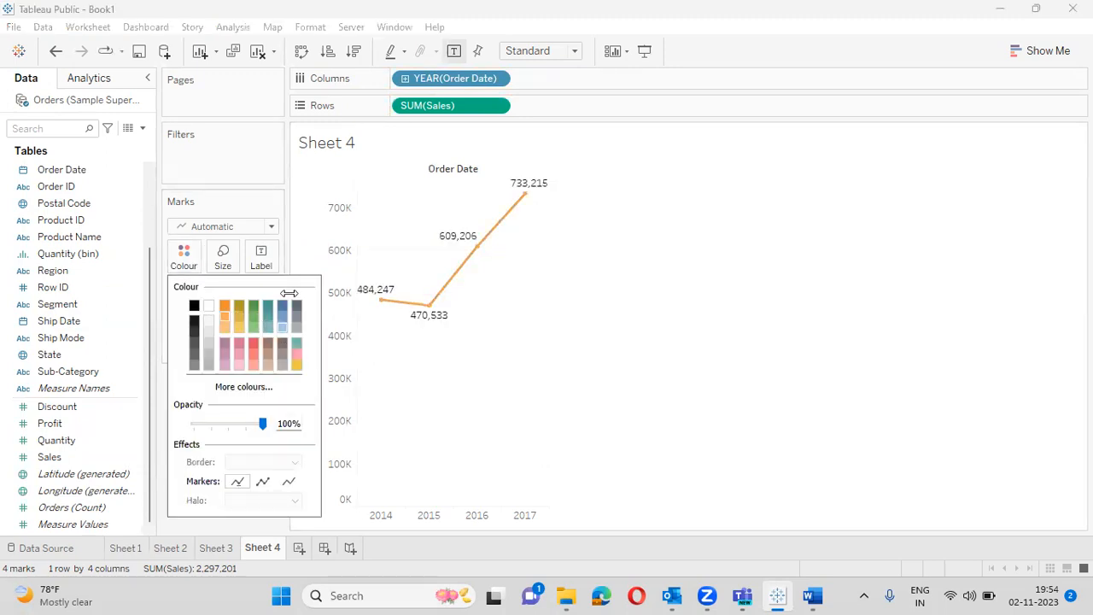
left_click(252, 165)
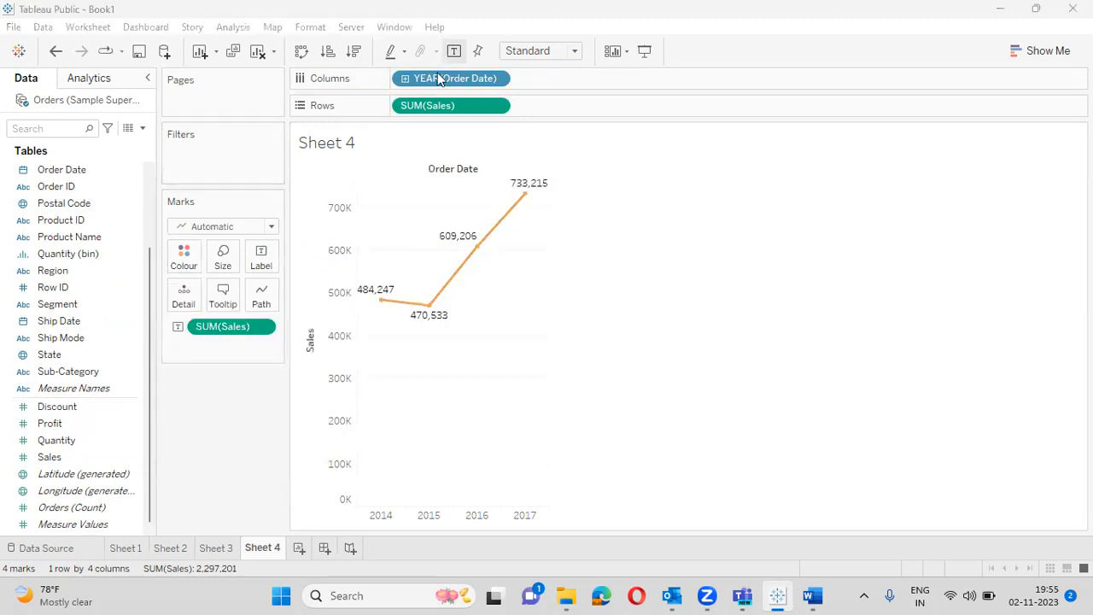
left_click(573, 51)
left_click(558, 106)
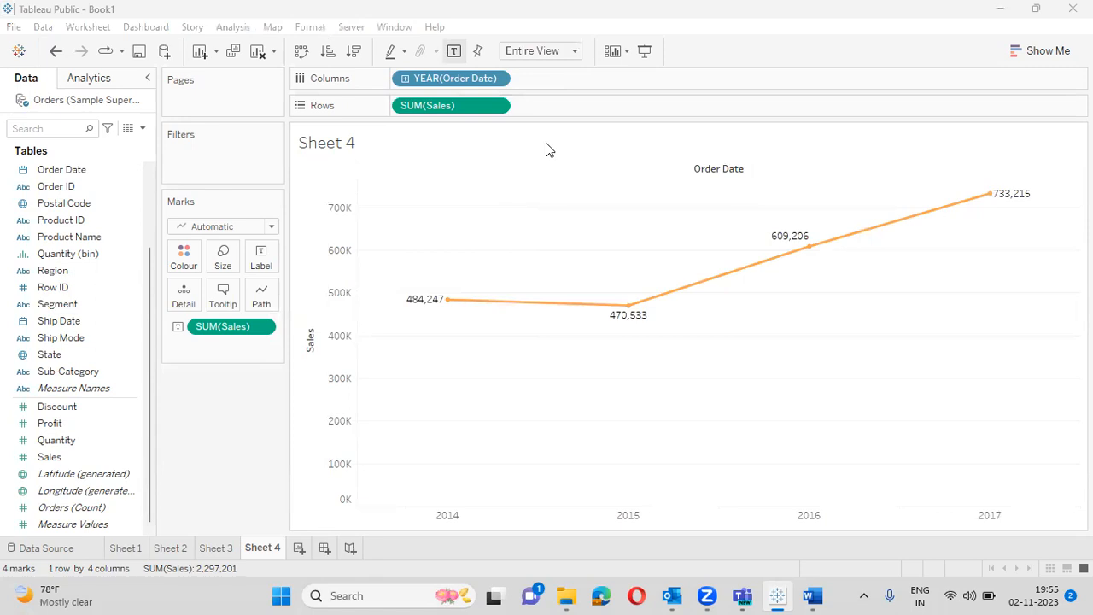
- Add Profit on a second axis and drag Region onto the Filters shelf
left_click_drag(78, 424, 1078, 247)
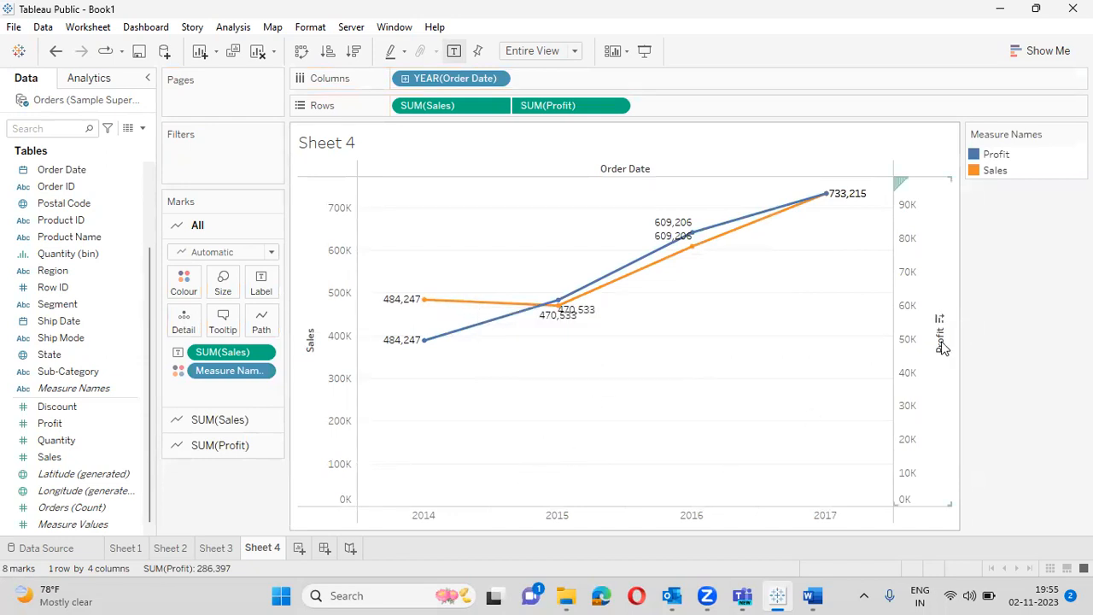
left_click_drag(70, 272, 204, 162)
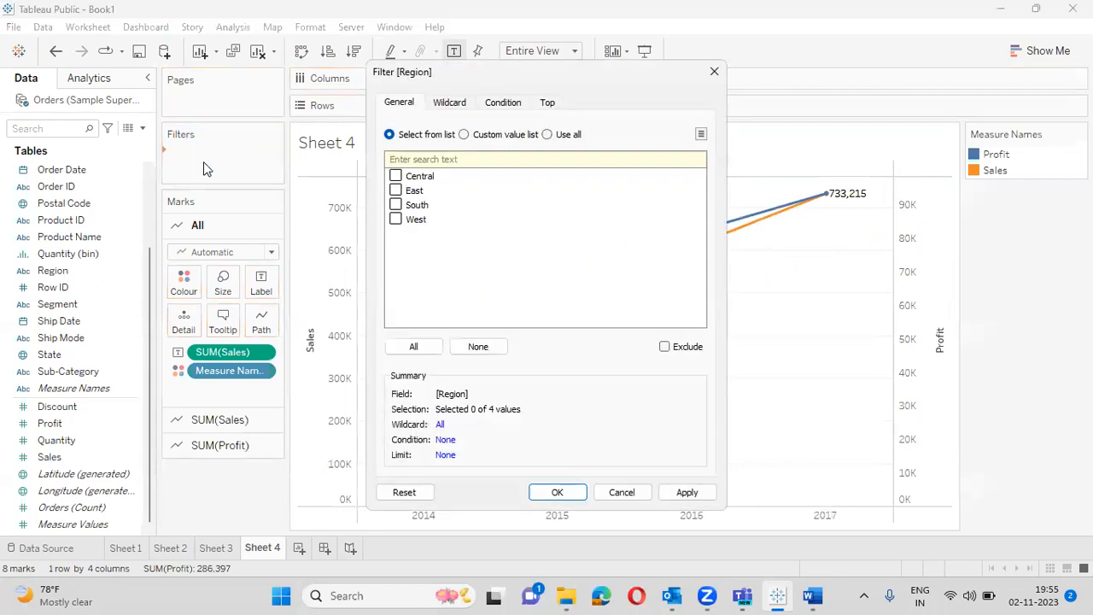
- Apply a Central-only Region filter, then reopen the filter's settings
left_click(397, 177)
left_click(551, 491)
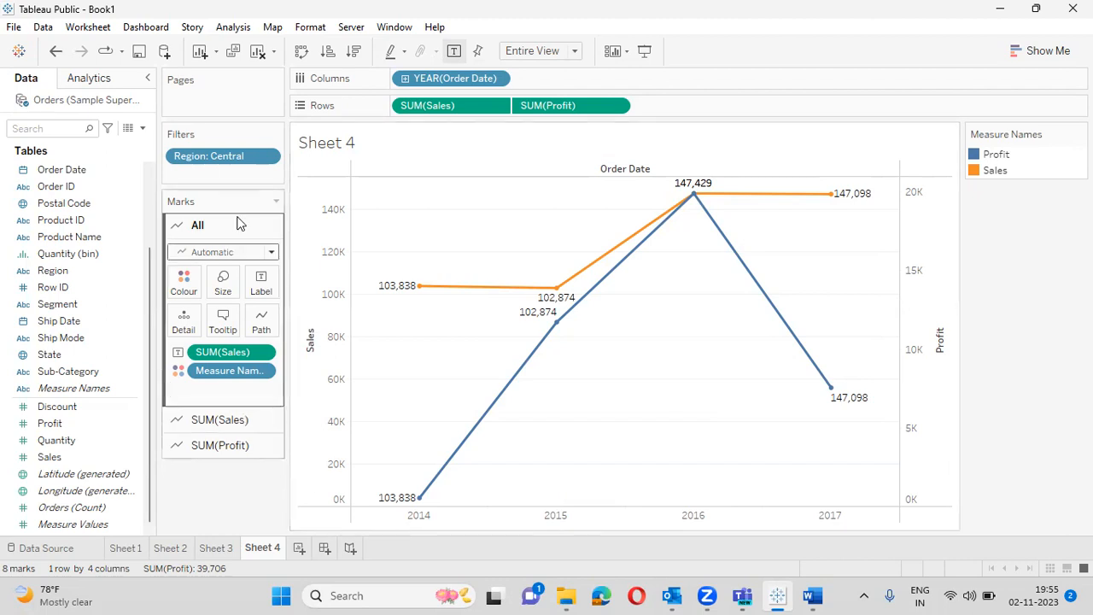
left_click(266, 155)
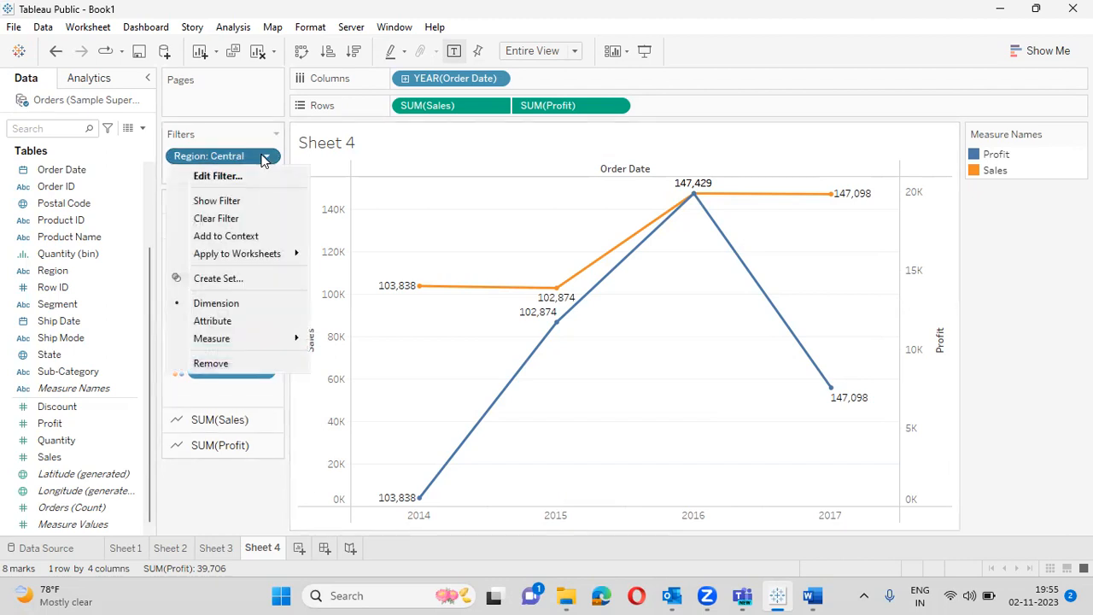
left_click(209, 176)
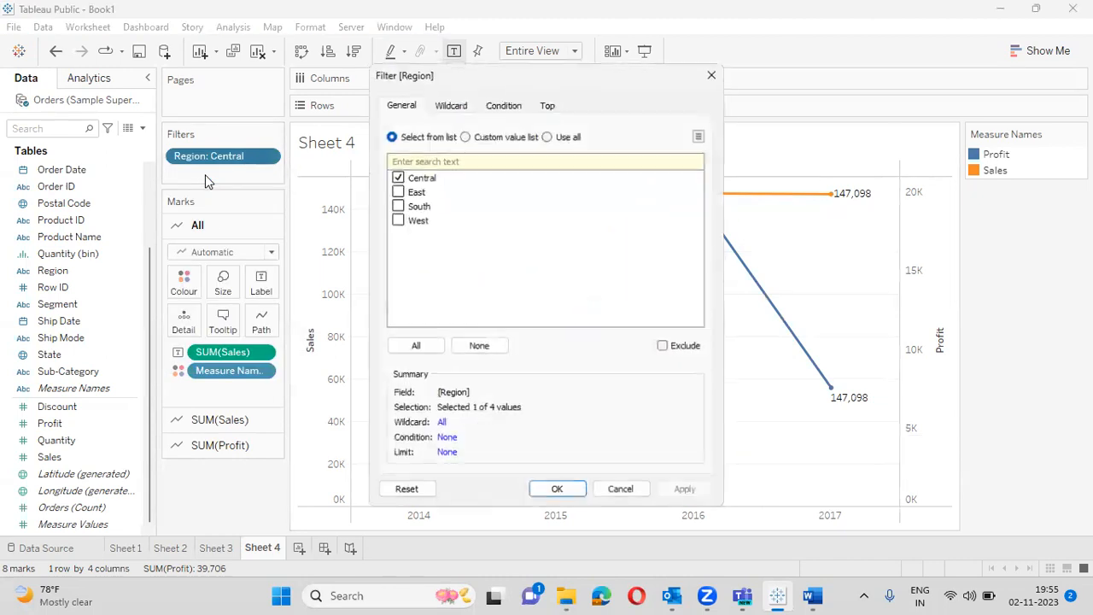
- Swap Central for East in the Region filter, then drag the filter off the chart
left_click(395, 176)
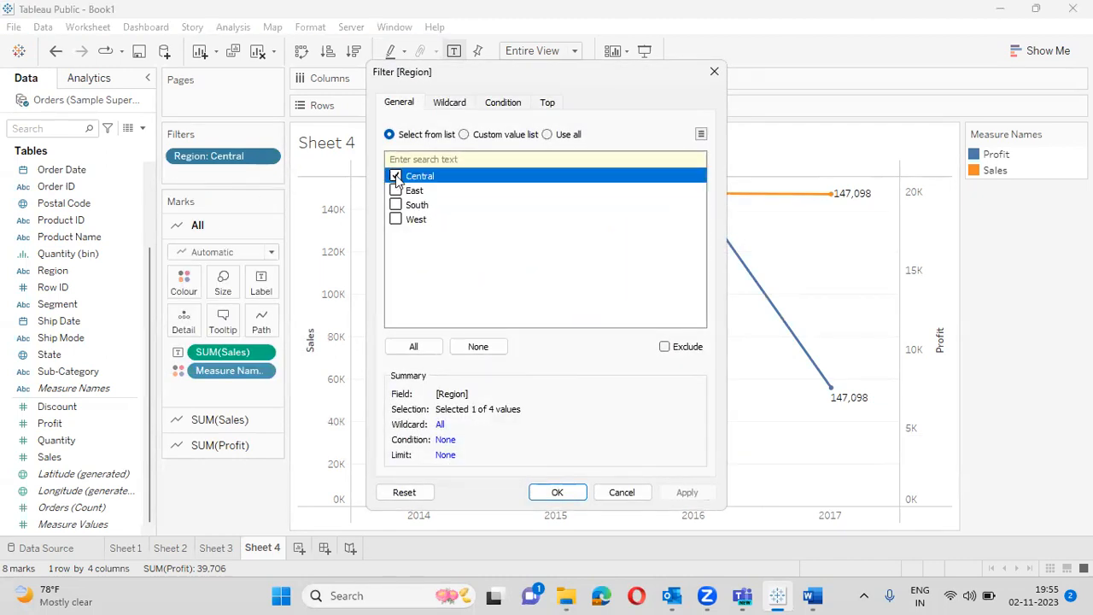
left_click(396, 192)
left_click(557, 492)
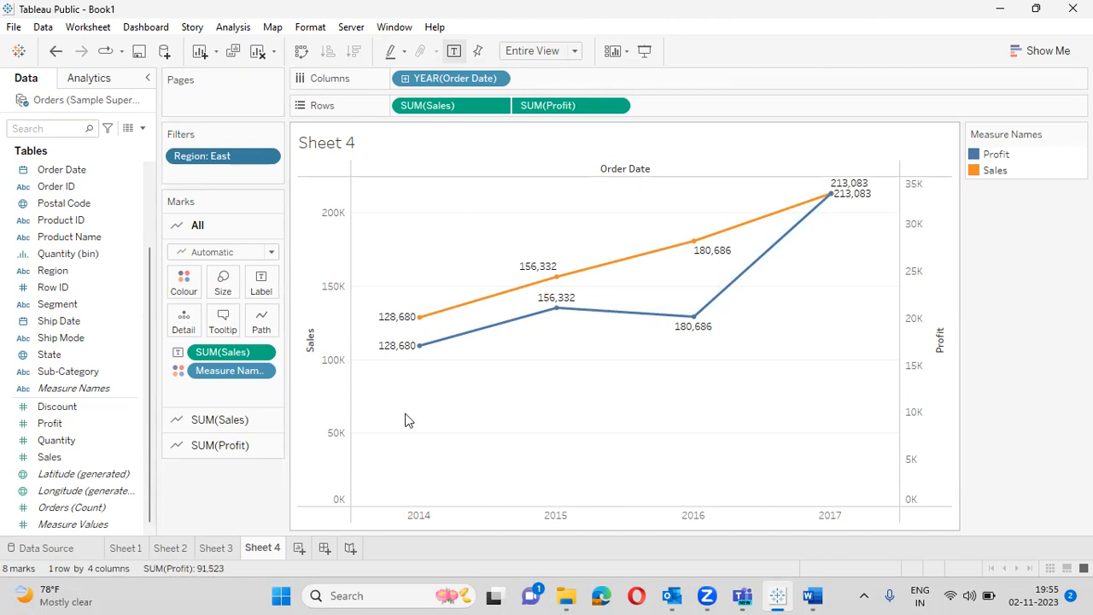
mouse_move(218, 163)
left_mouse_down()
mouse_move(162, 163)
mouse_move(25, 318)
mouse_move(179, 134)
mouse_move(212, 147)
mouse_move(210, 159)
left_mouse_up()
- Keep only the Consumer segment, then add a Region filter limited to Central
left_click(395, 176)
left_click(559, 496)
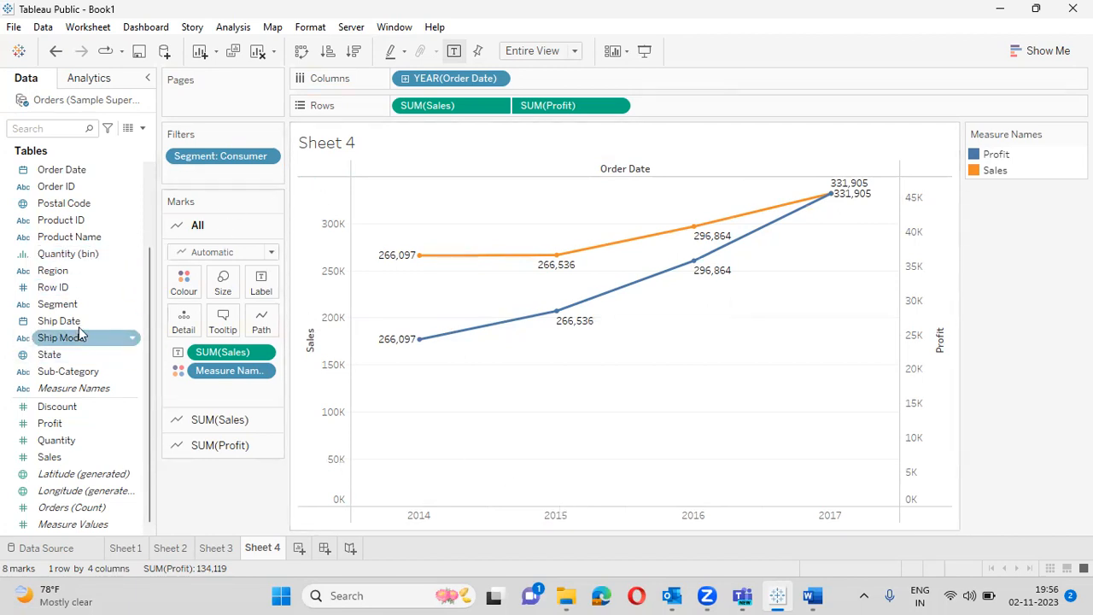
left_click_drag(75, 269, 213, 173)
left_click(395, 176)
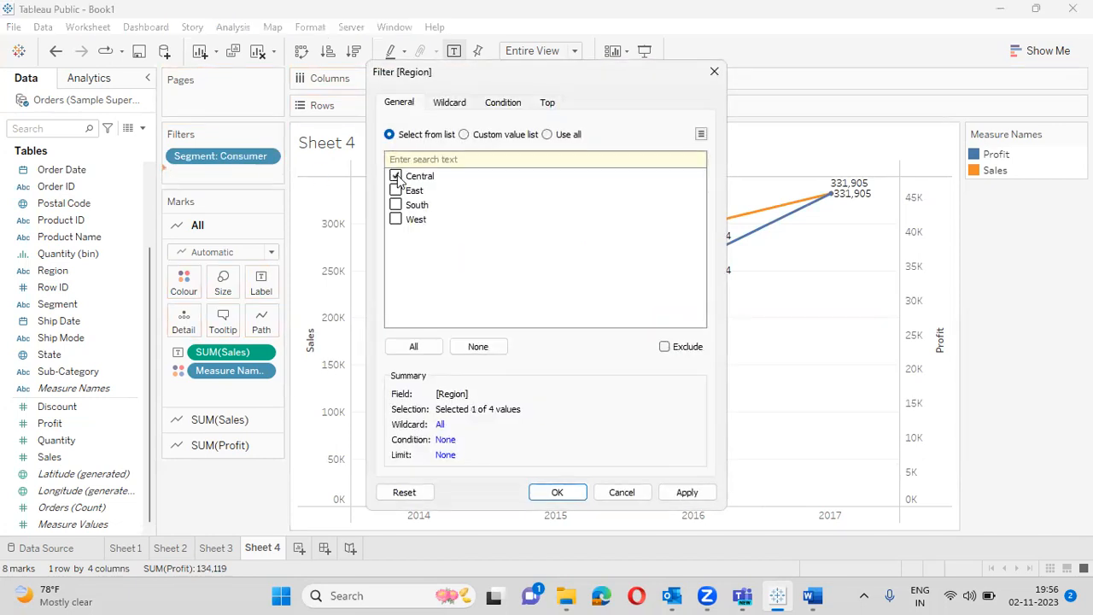
left_click(557, 494)
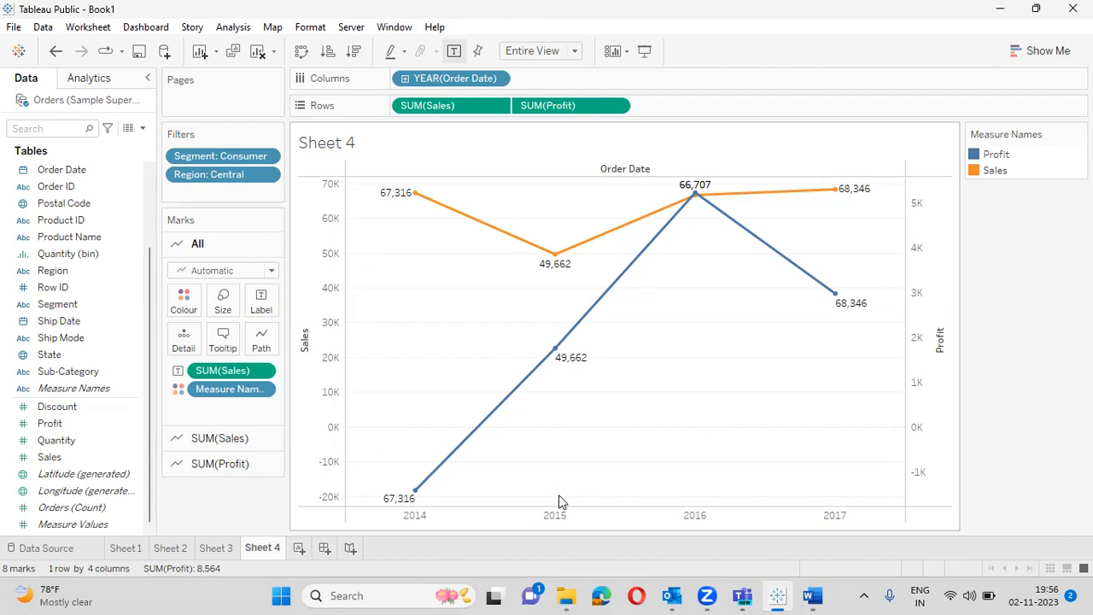
- Edit the Region filter to untick Central, tick South, and confirm with OK
left_click(265, 175)
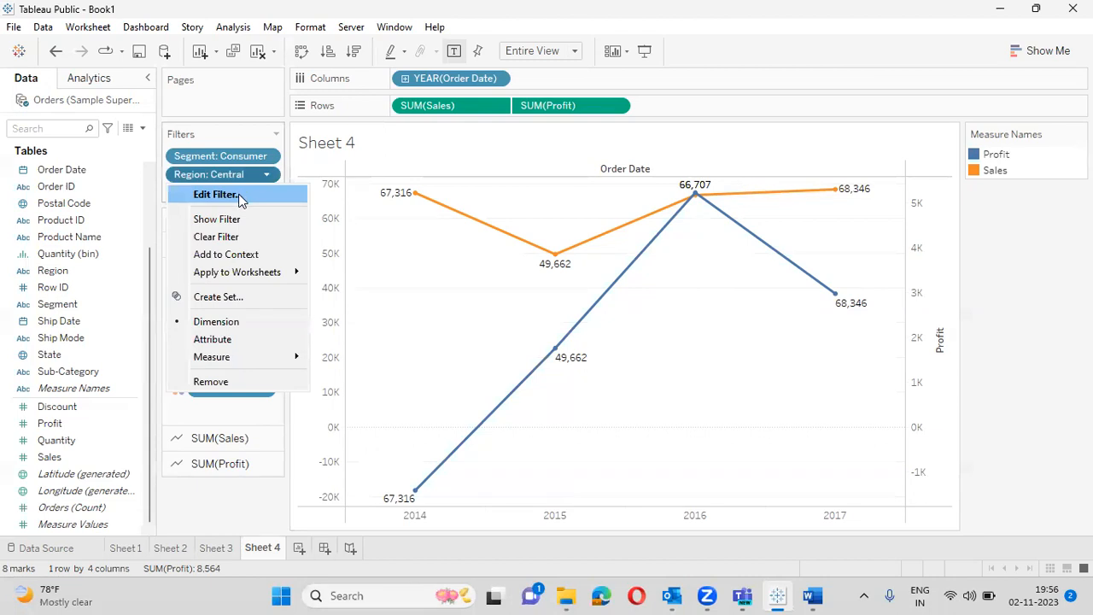
left_click(216, 194)
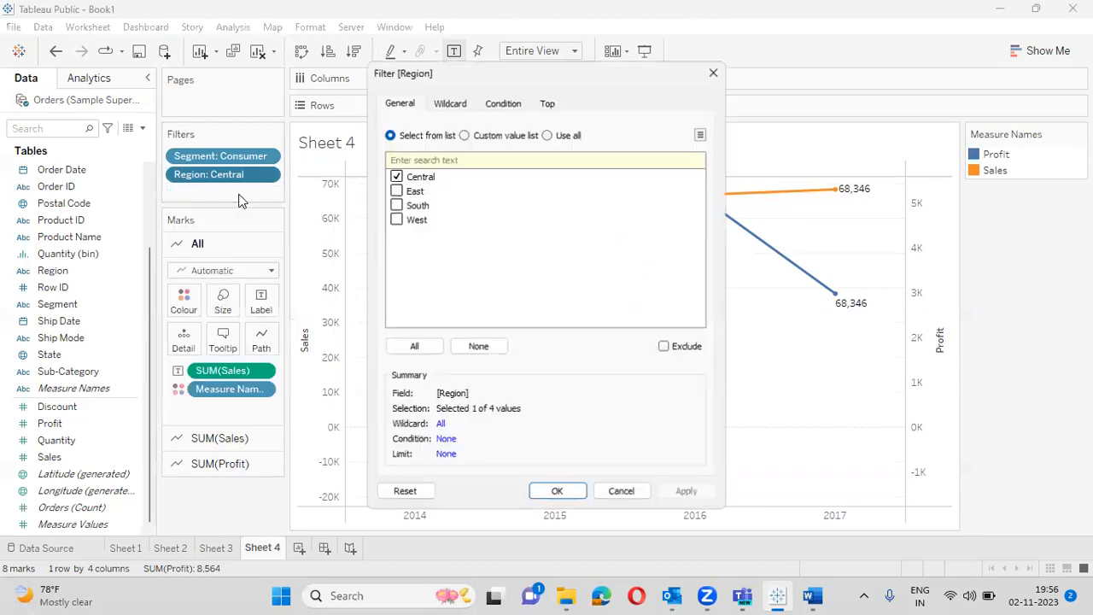
left_click(395, 176)
left_click(395, 205)
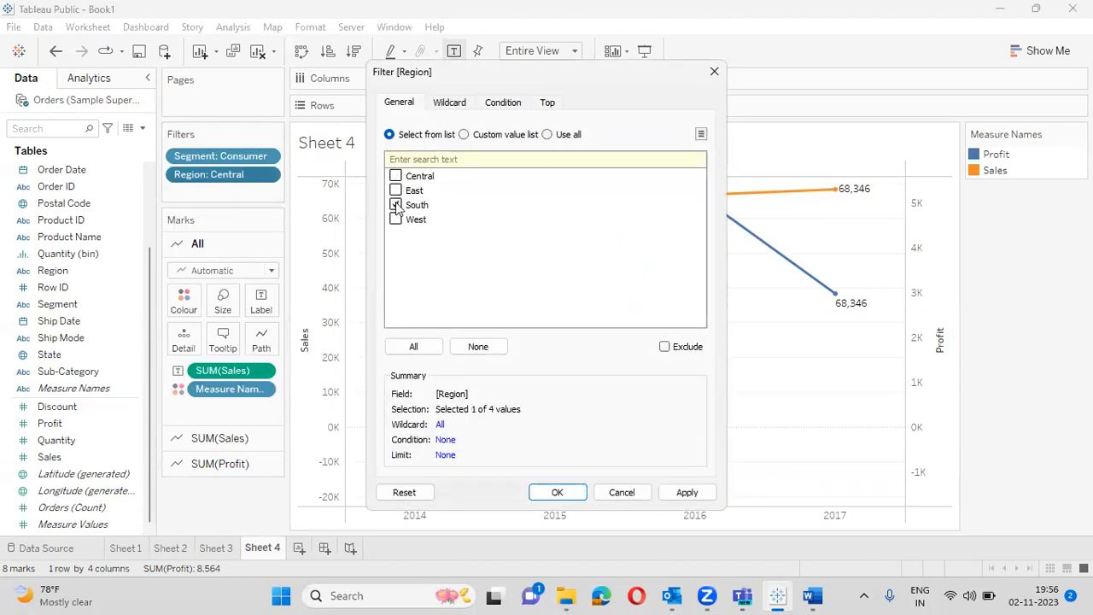
left_click(552, 493)
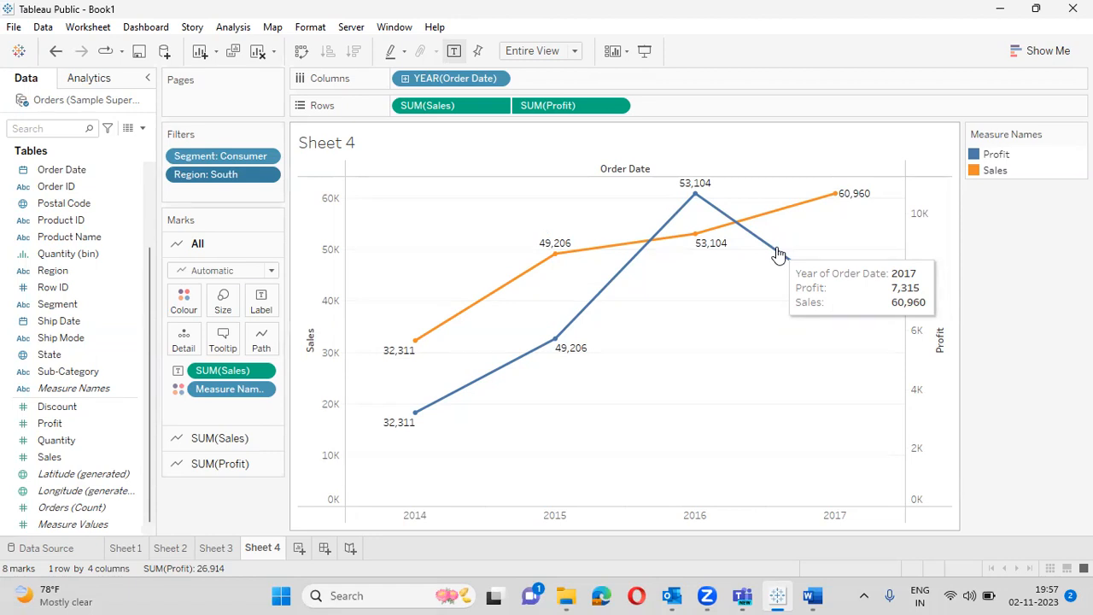
- Switch to the 'line graph' Word notes and scroll down past the Sheet 3 section
key("alt+Tab")
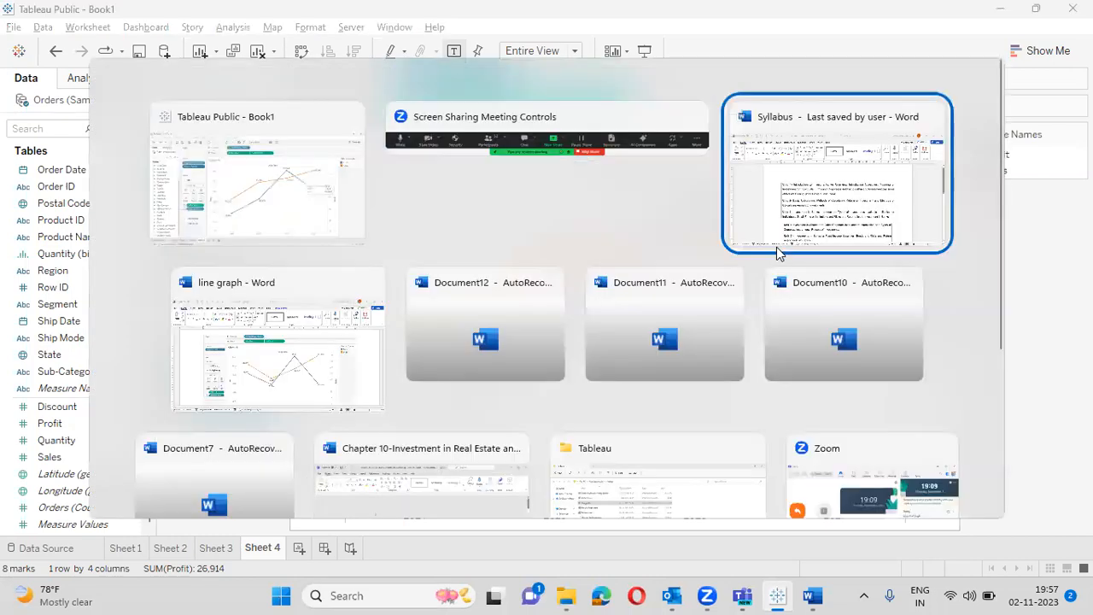
key("alt+Tab")
key("Tab")
key("Tab")
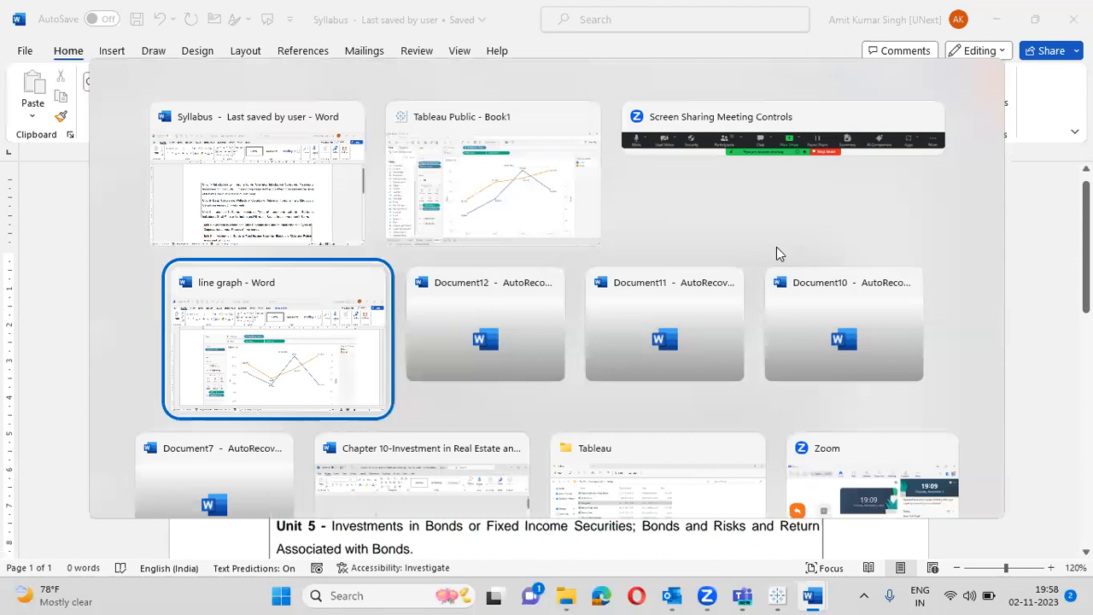
scroll(776, 248, "down", 6)
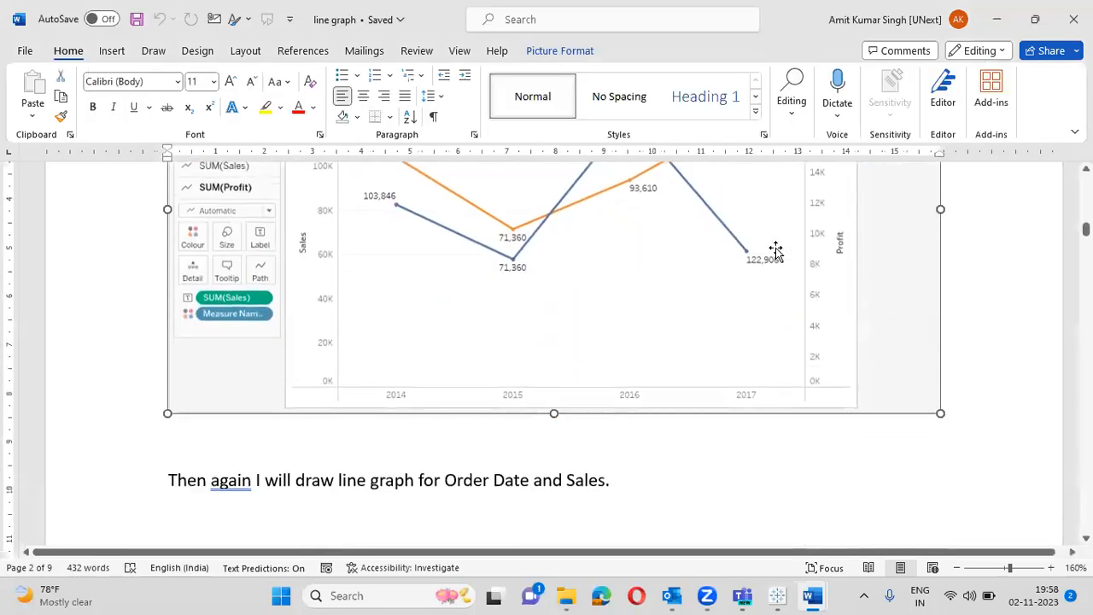
scroll(776, 247, "down", 3)
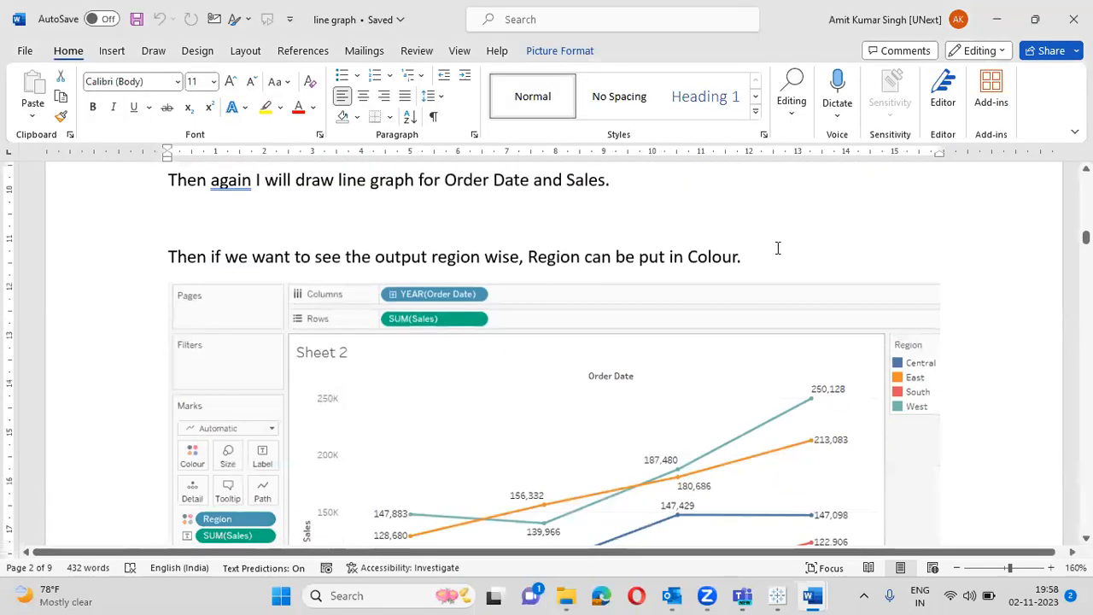
scroll(777, 248, "down", 1)
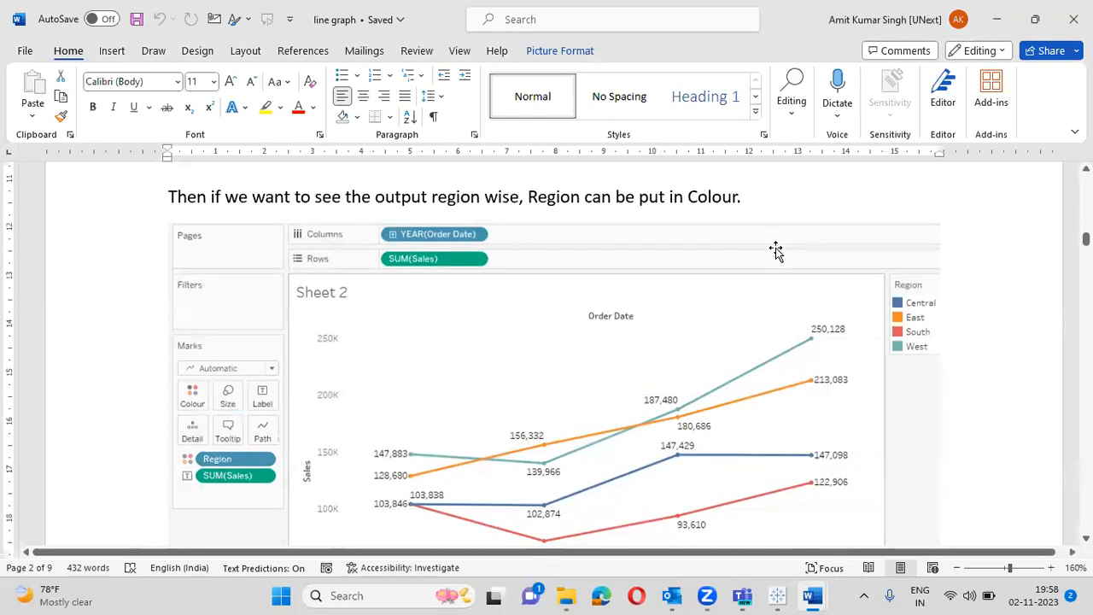
scroll(776, 248, "down", 1)
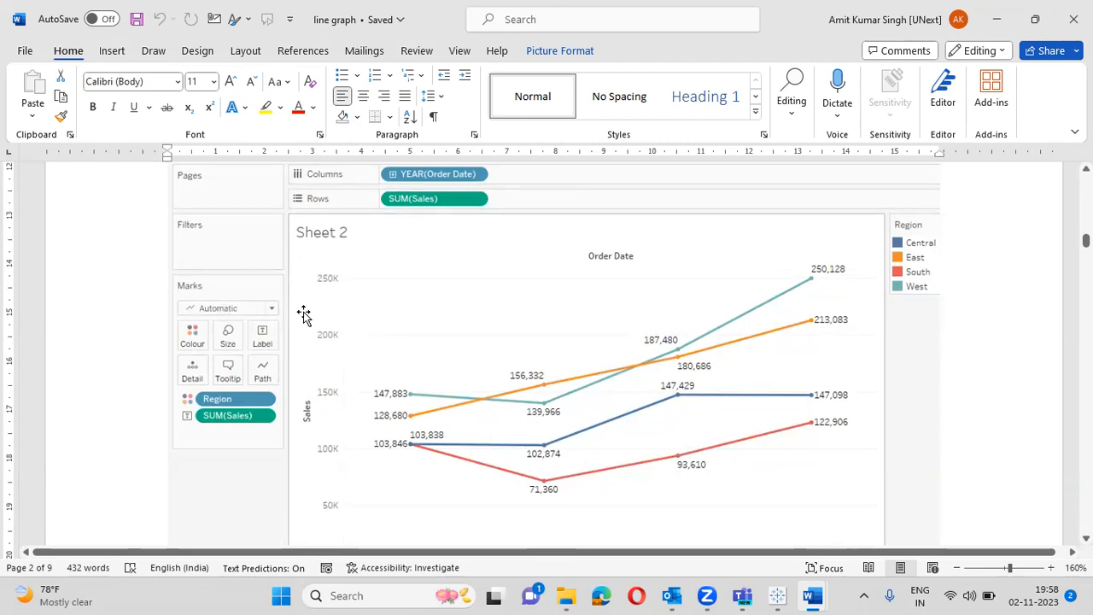
scroll(624, 313, "down", 4)
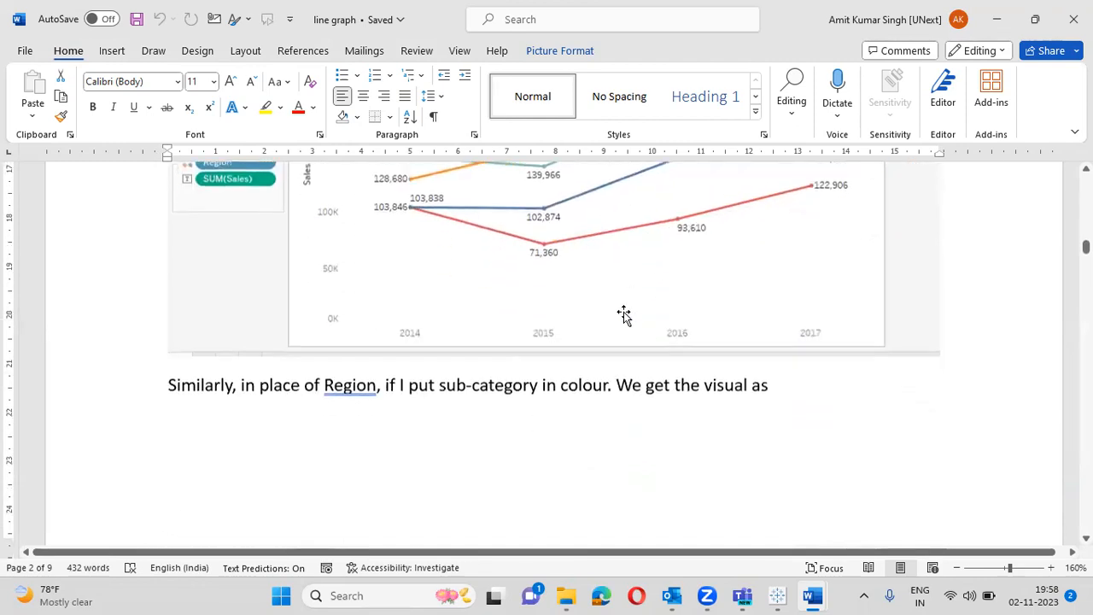
scroll(625, 312, "down", 3)
- Correct 'Region' to lowercase 'region', then scroll to the Sheet 6 quarterly Sales chart on page 5
left_click(349, 214)
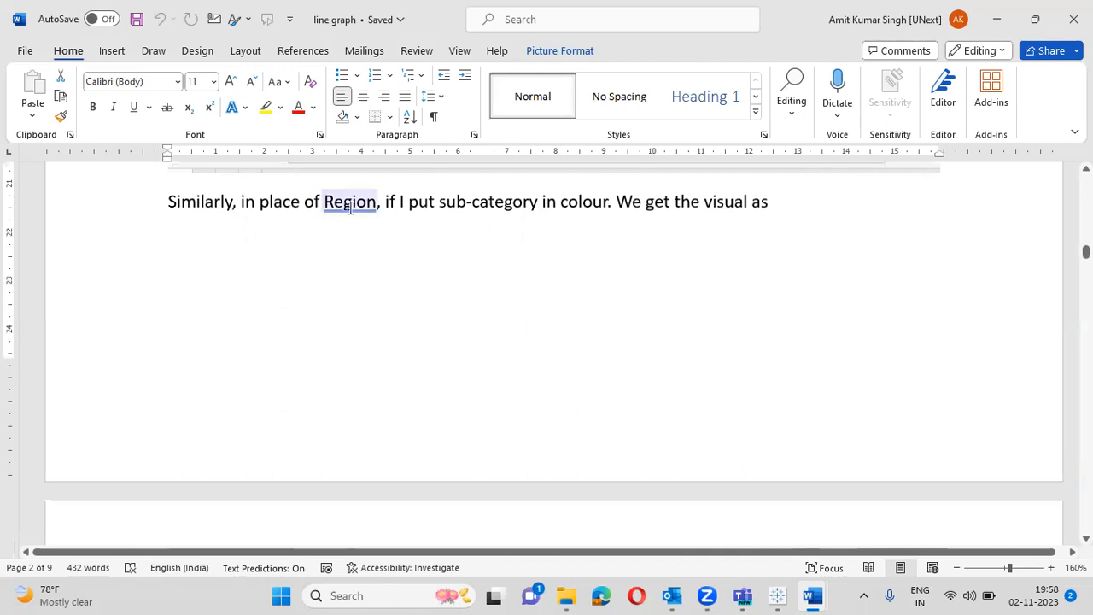
left_click(346, 268)
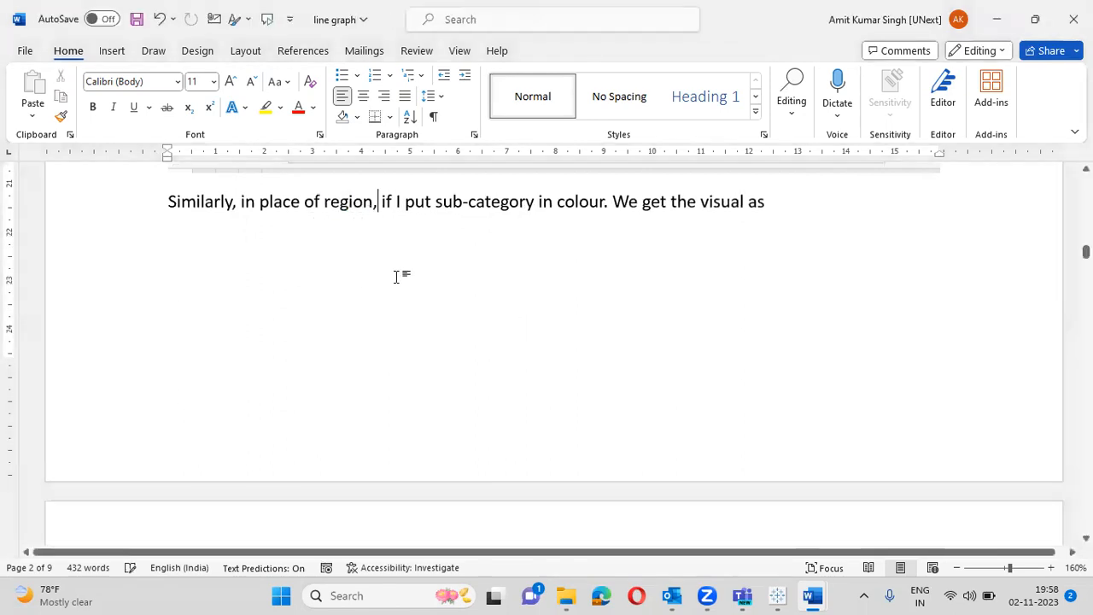
scroll(400, 276, "down", 9)
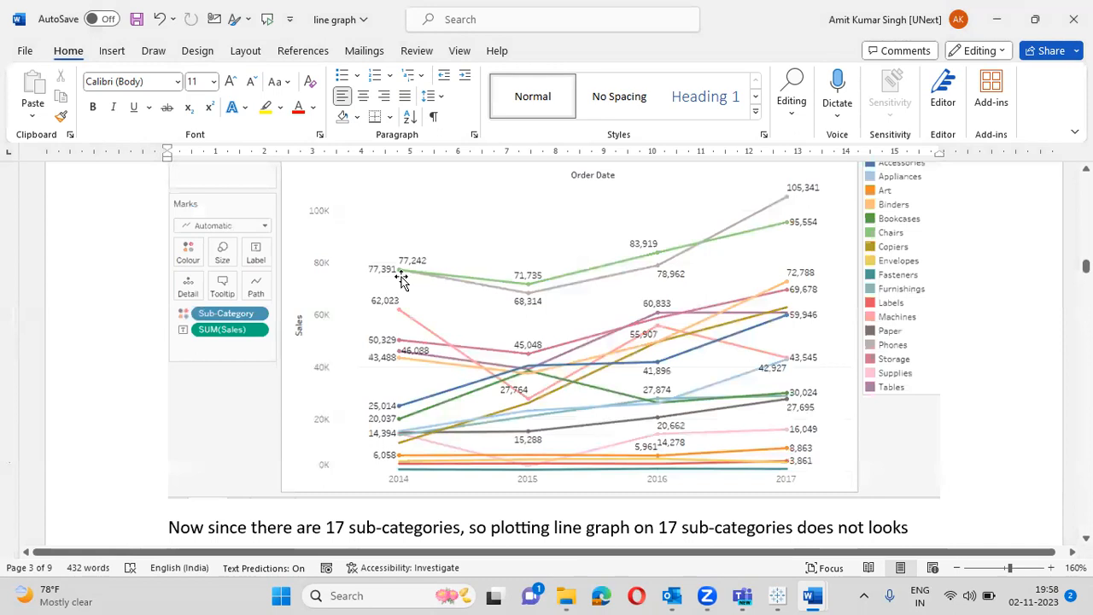
scroll(402, 277, "down", 2)
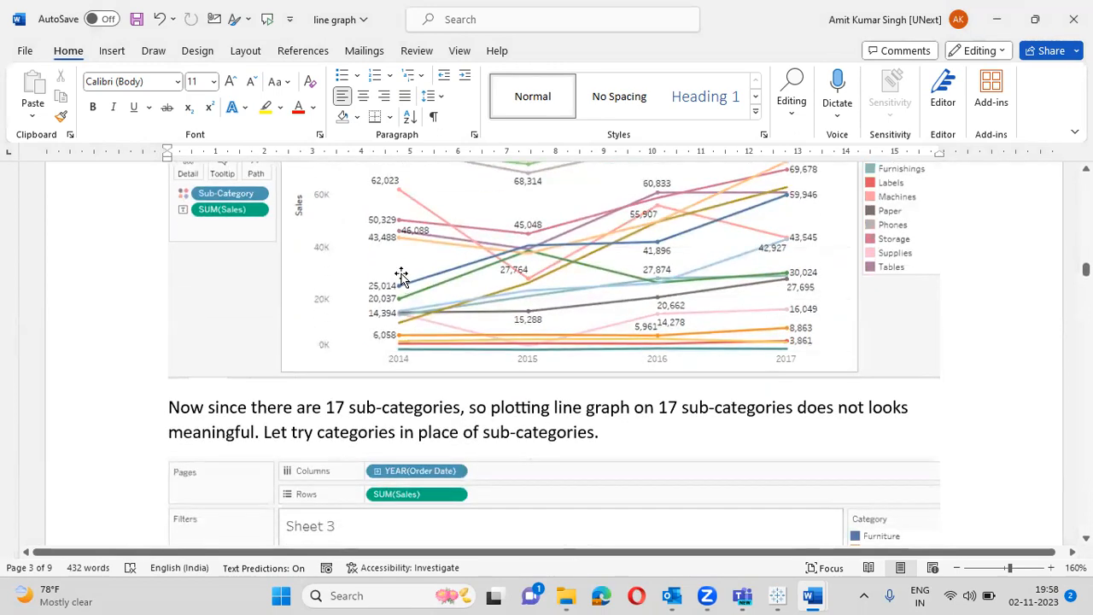
scroll(402, 275, "down", 6)
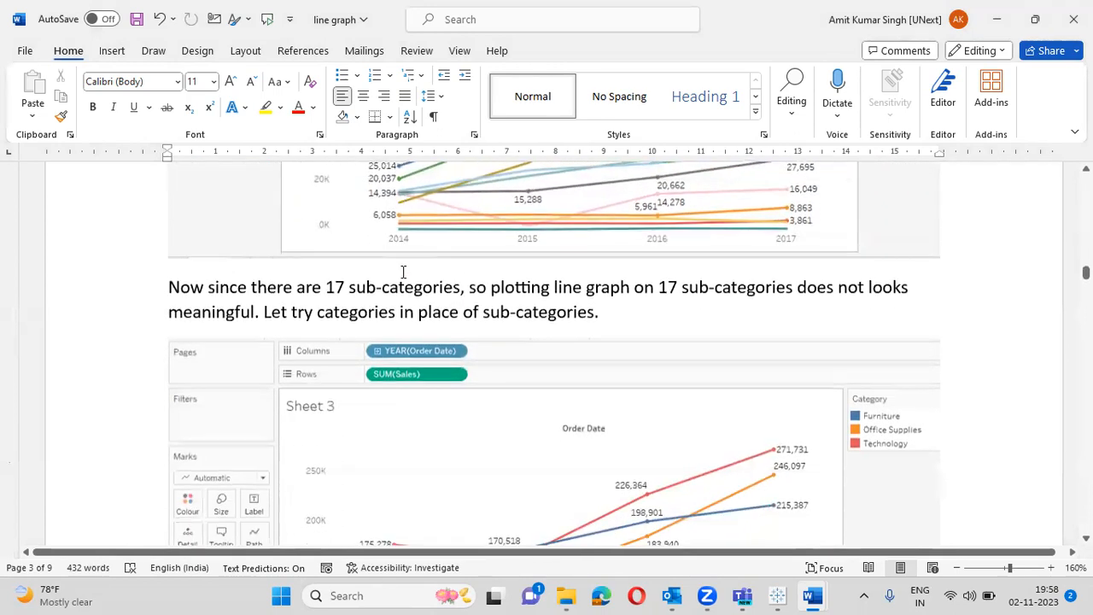
scroll(401, 273, "up", 2)
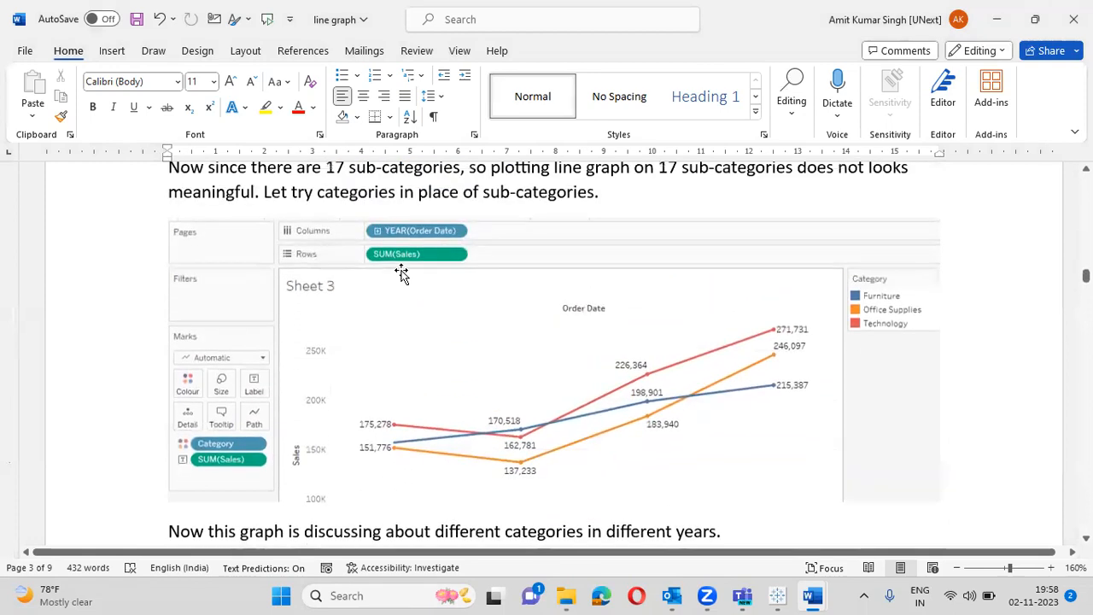
scroll(508, 335, "down", 5)
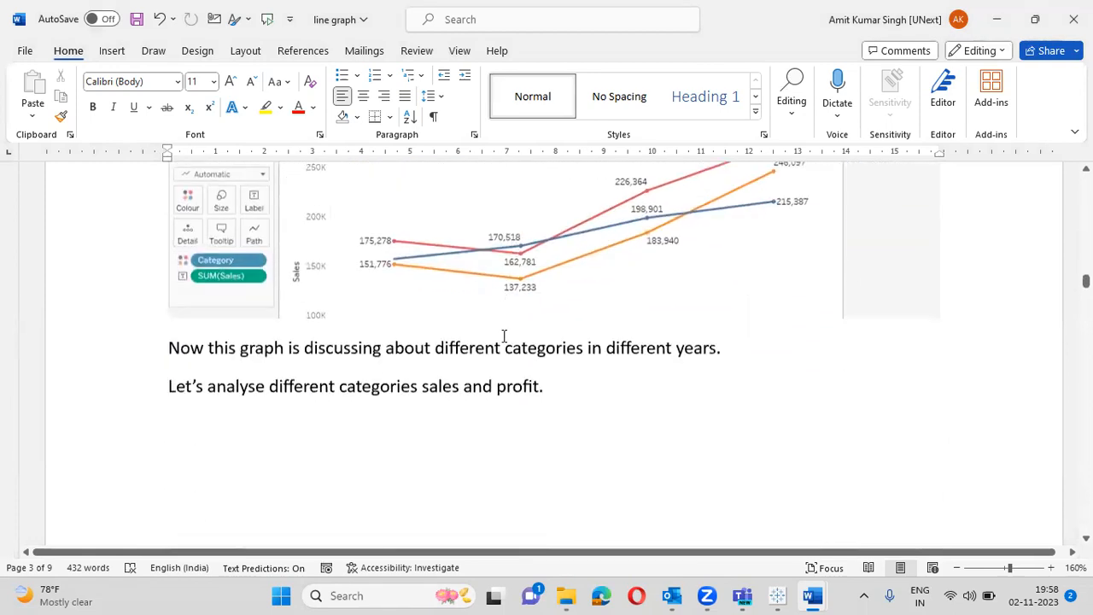
scroll(504, 335, "down", 8)
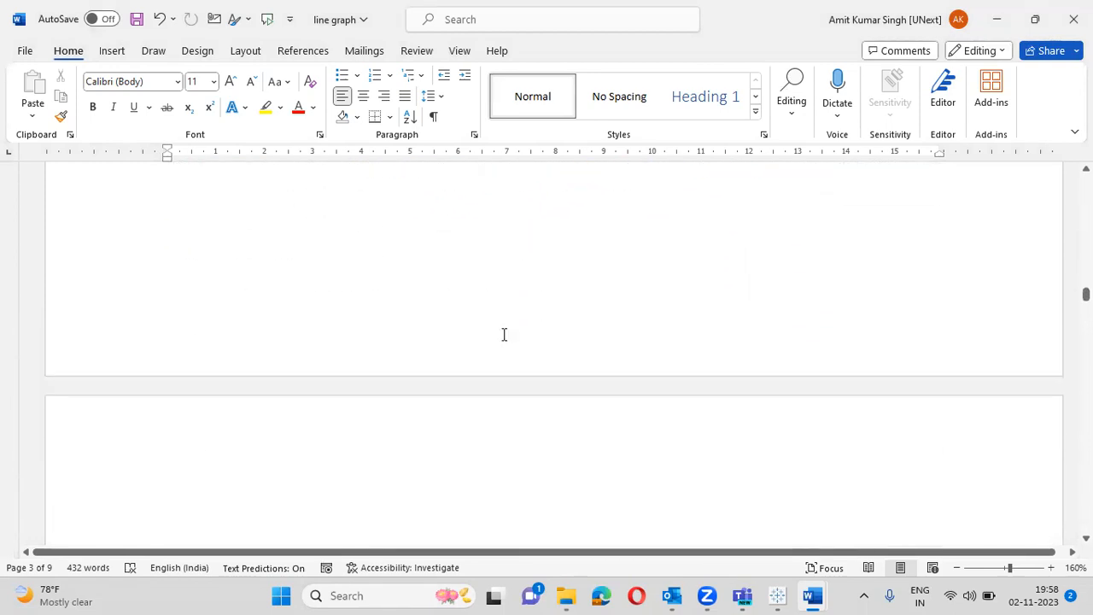
scroll(504, 335, "down", 2)
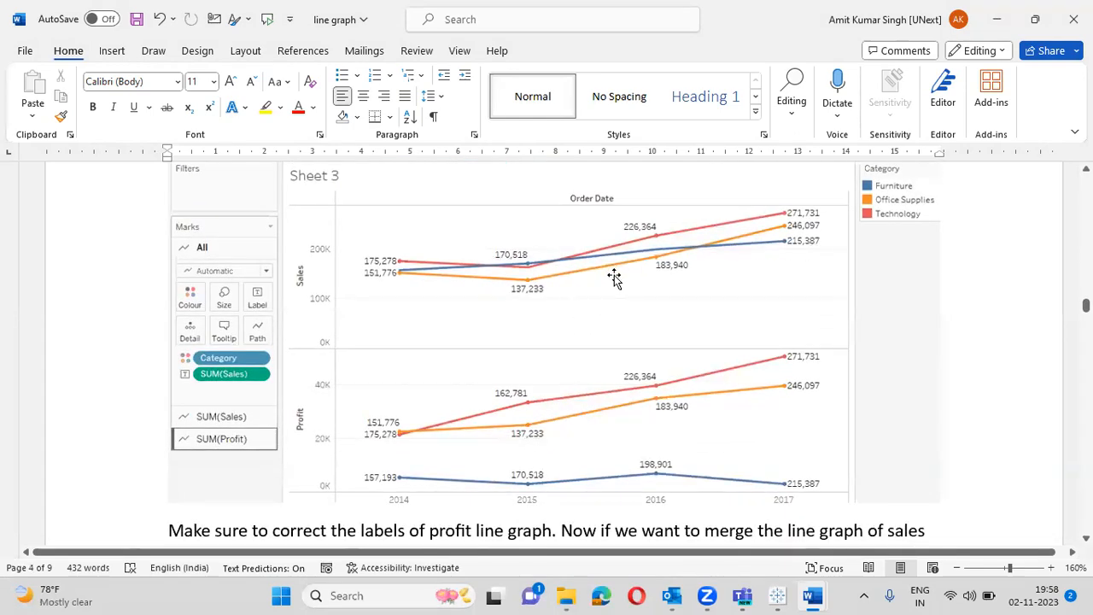
scroll(614, 275, "up", 1)
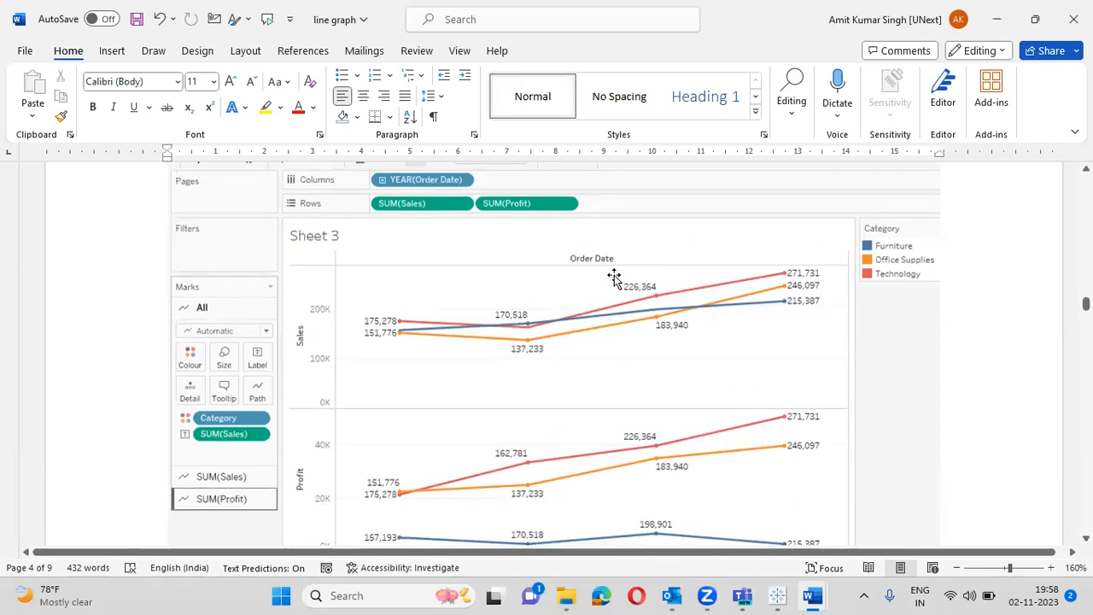
scroll(614, 275, "down", 7)
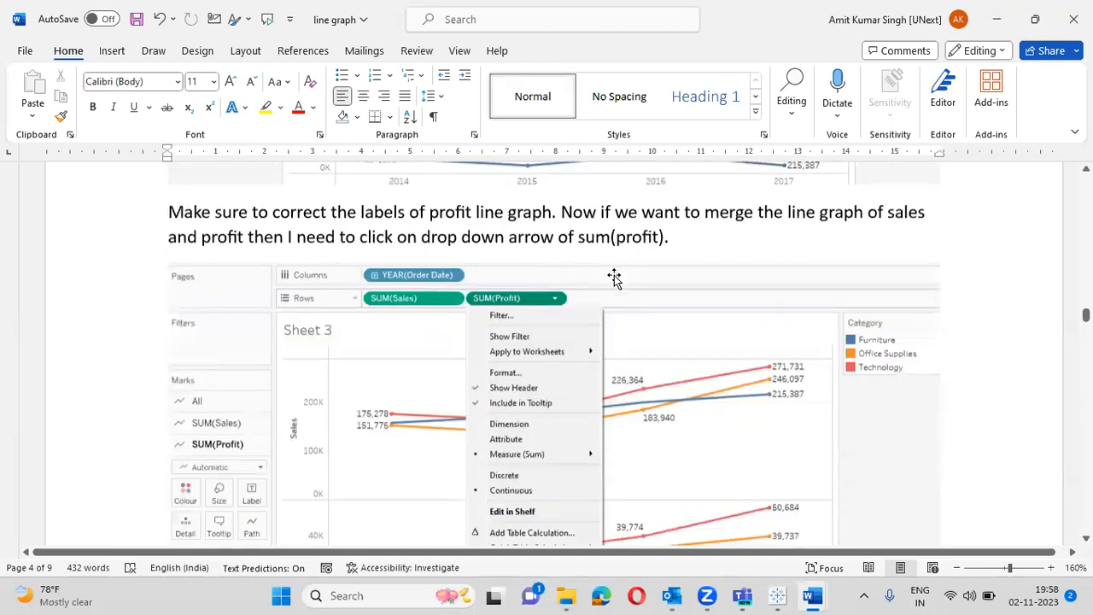
scroll(614, 278, "down", 2)
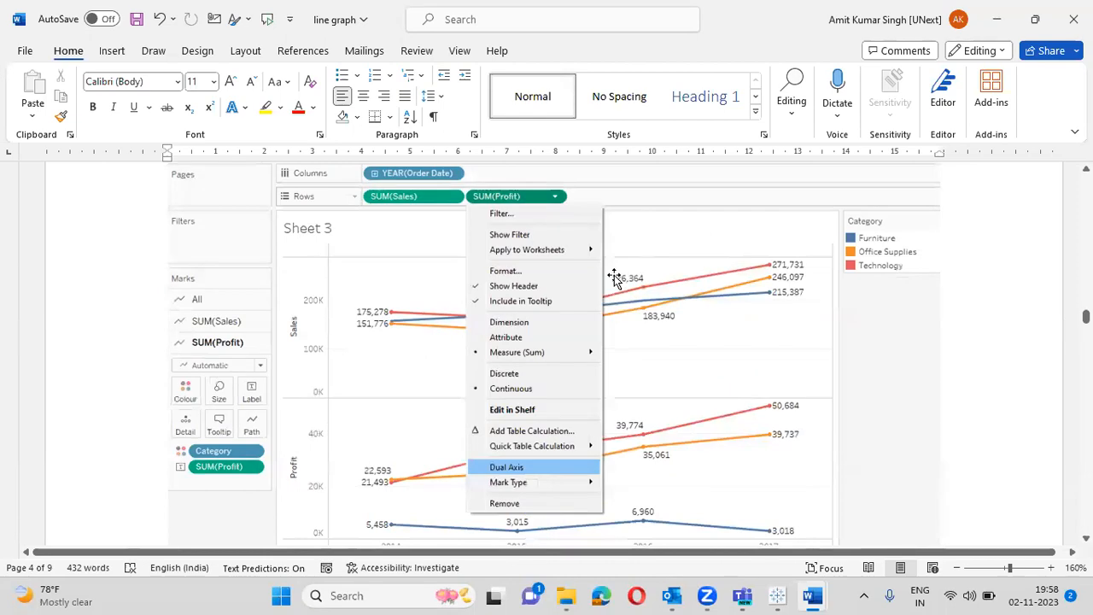
scroll(614, 278, "down", 15)
scroll(615, 275, "down", 5)
scroll(614, 278, "up", 2)
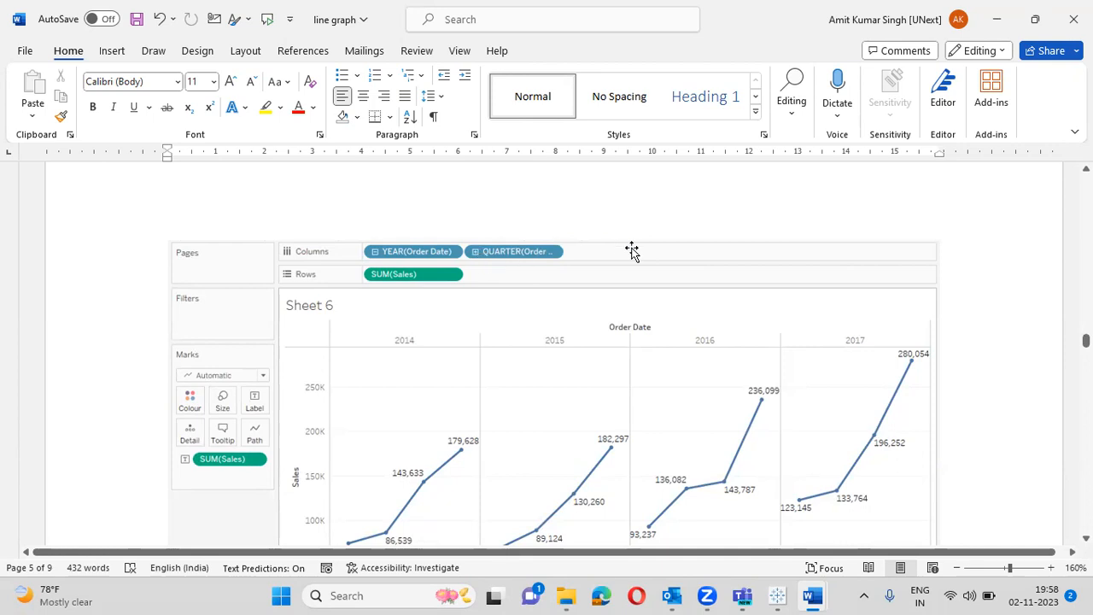
- Scroll past the quarter and month charts to page 6's one-line-per-year monthly Sales chart
scroll(604, 256, "down", 3)
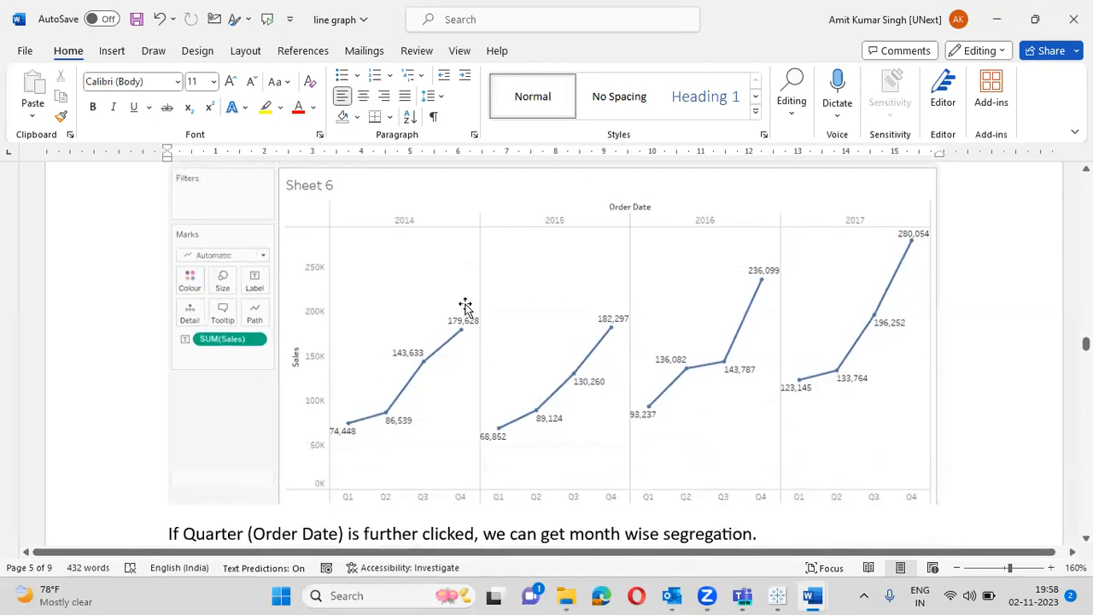
scroll(461, 306, "up", 3)
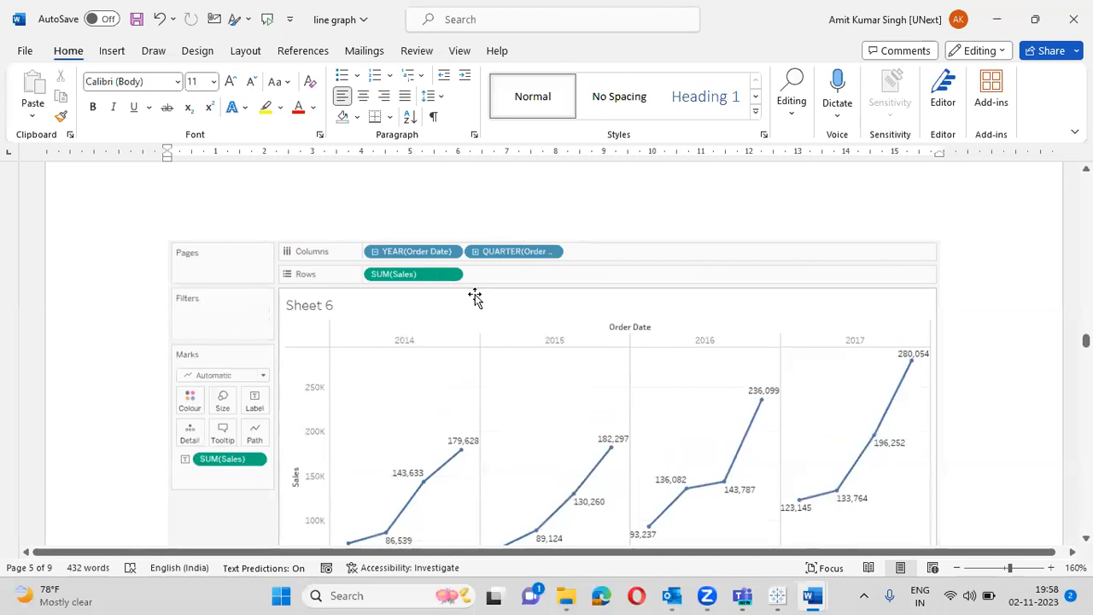
scroll(473, 298, "down", 1)
scroll(478, 425, "down", 1)
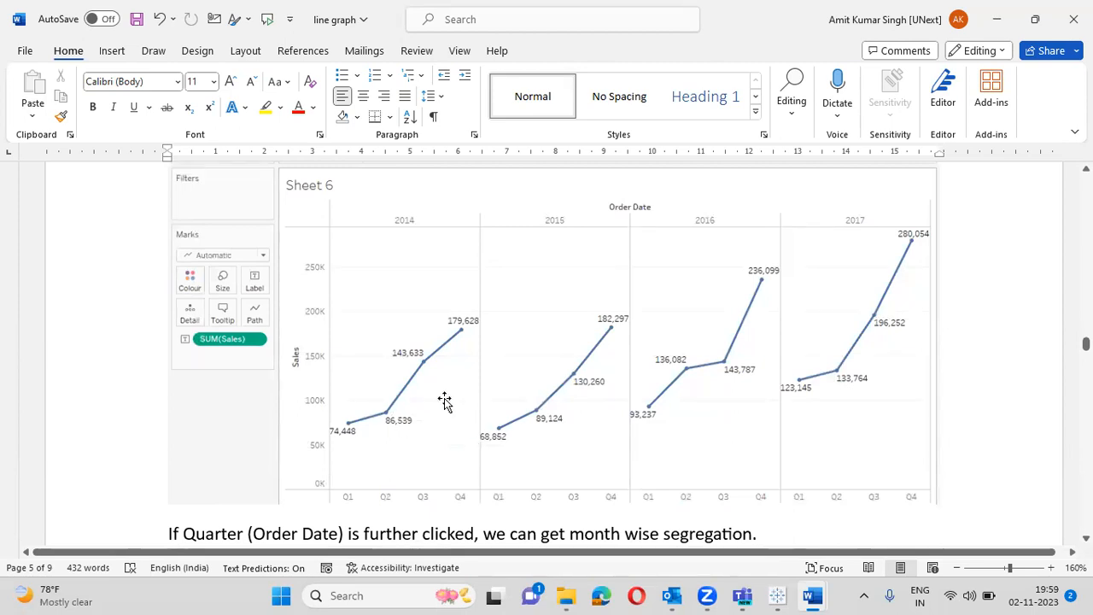
scroll(717, 341, "down", 5)
scroll(720, 342, "down", 1)
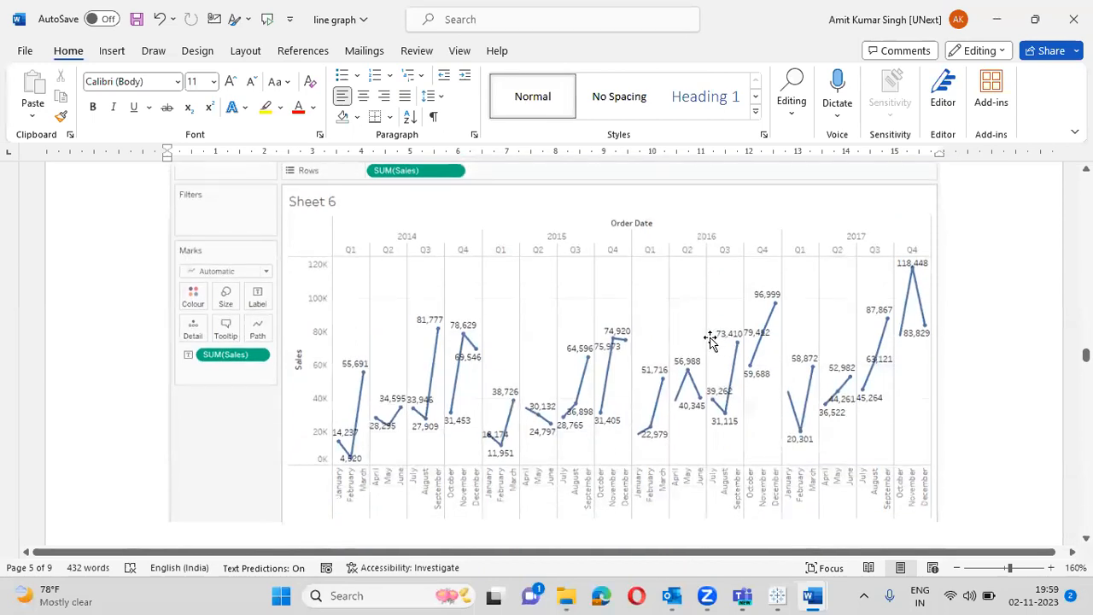
scroll(570, 401, "down", 10)
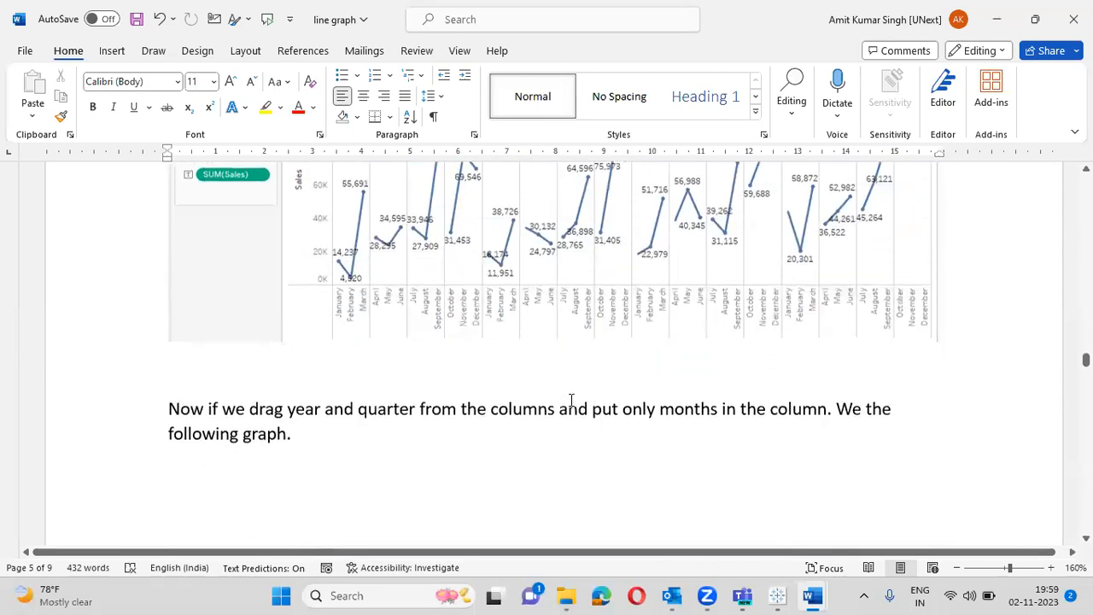
scroll(570, 398, "down", 5)
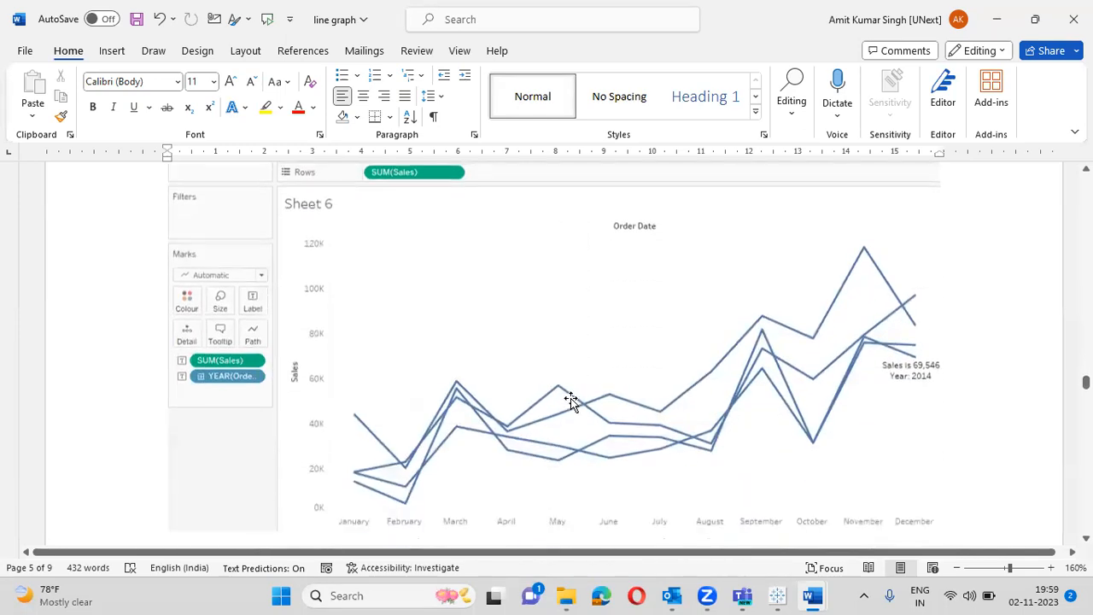
scroll(572, 398, "up", 2)
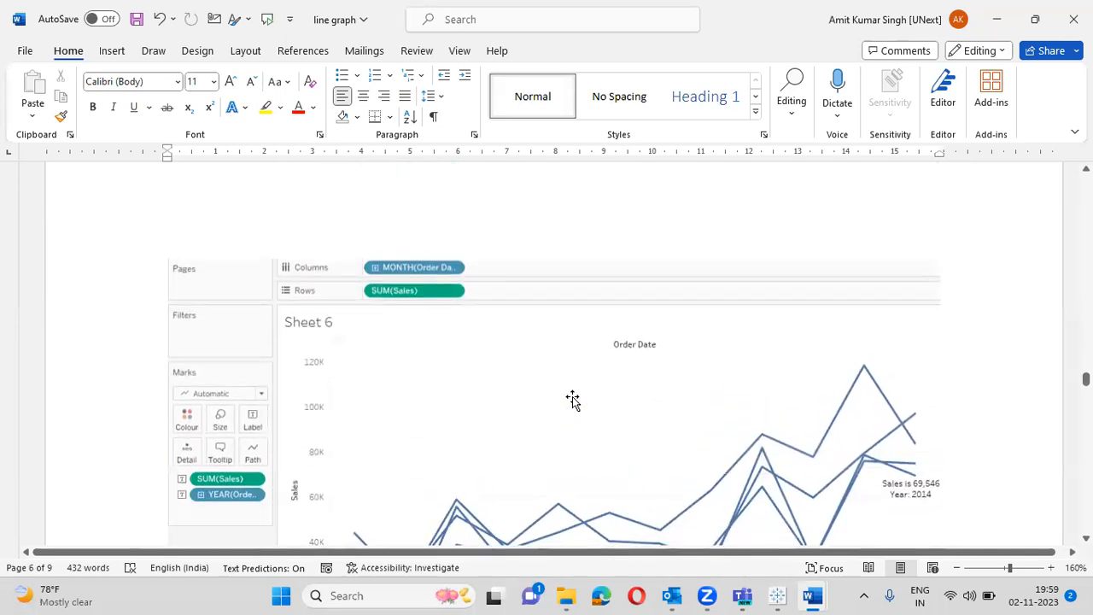
scroll(572, 398, "down", 3)
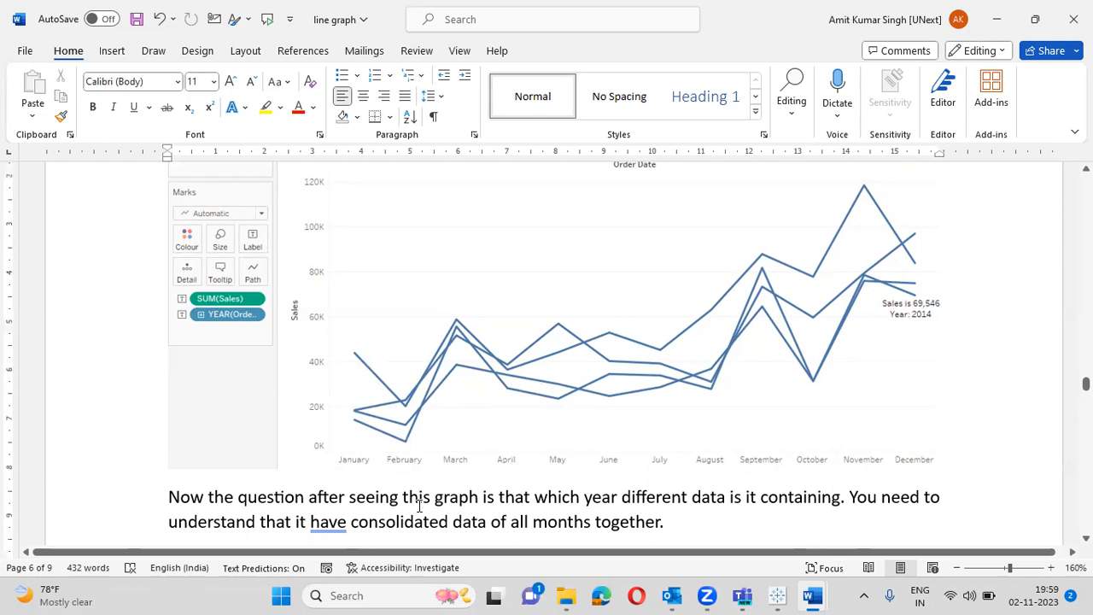
- Step past the category-coloured, label-settings and region-wise charts to the page 9 date-menu screenshot
scroll(418, 499, "down", 10)
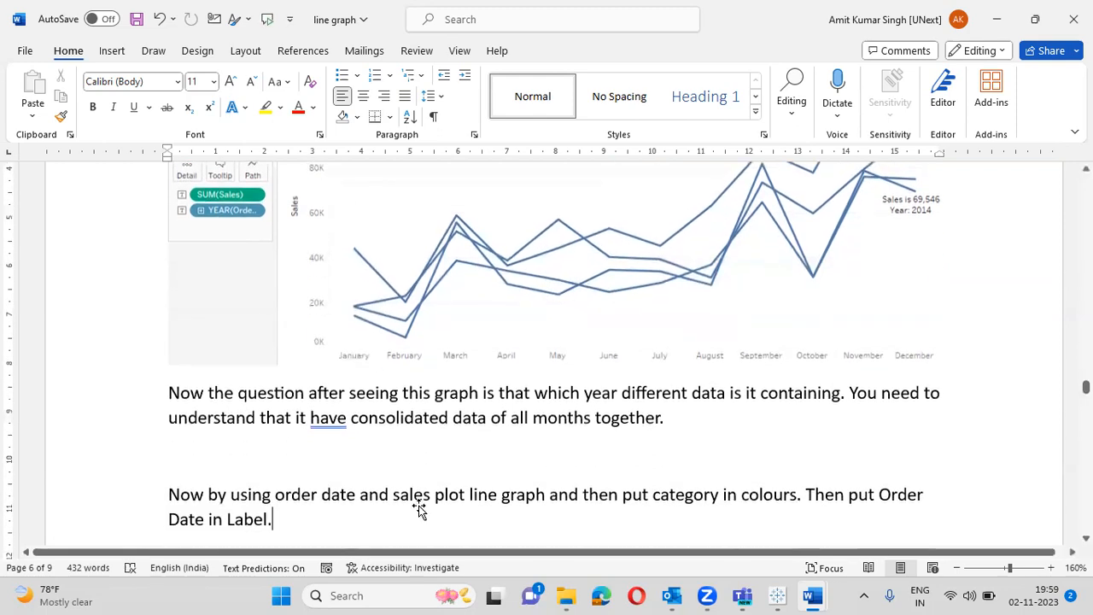
left_click(419, 508)
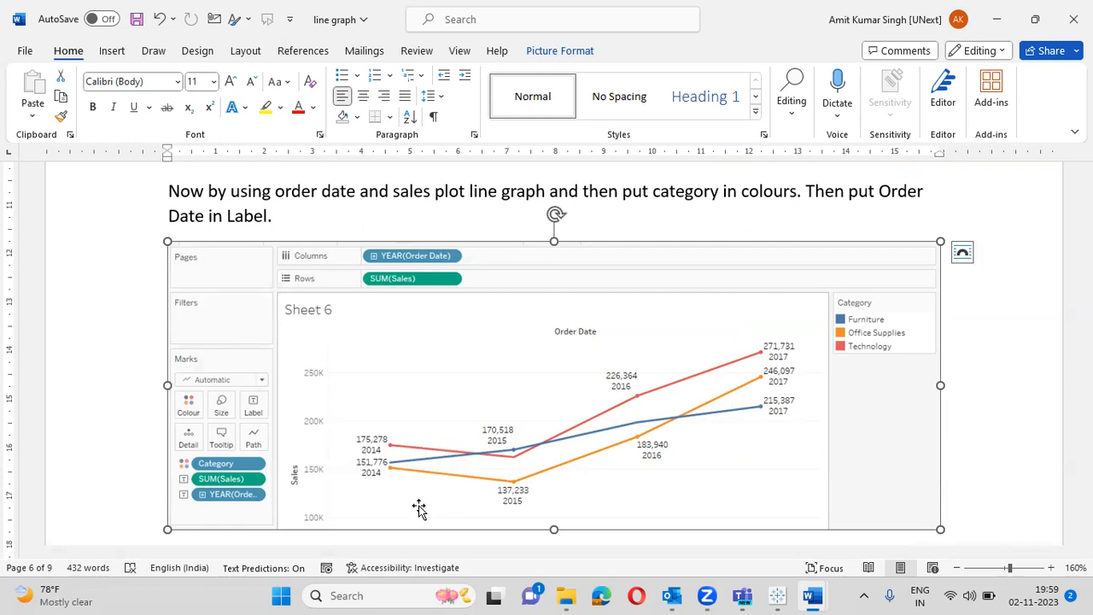
scroll(419, 508, "down", 10)
left_click(419, 508)
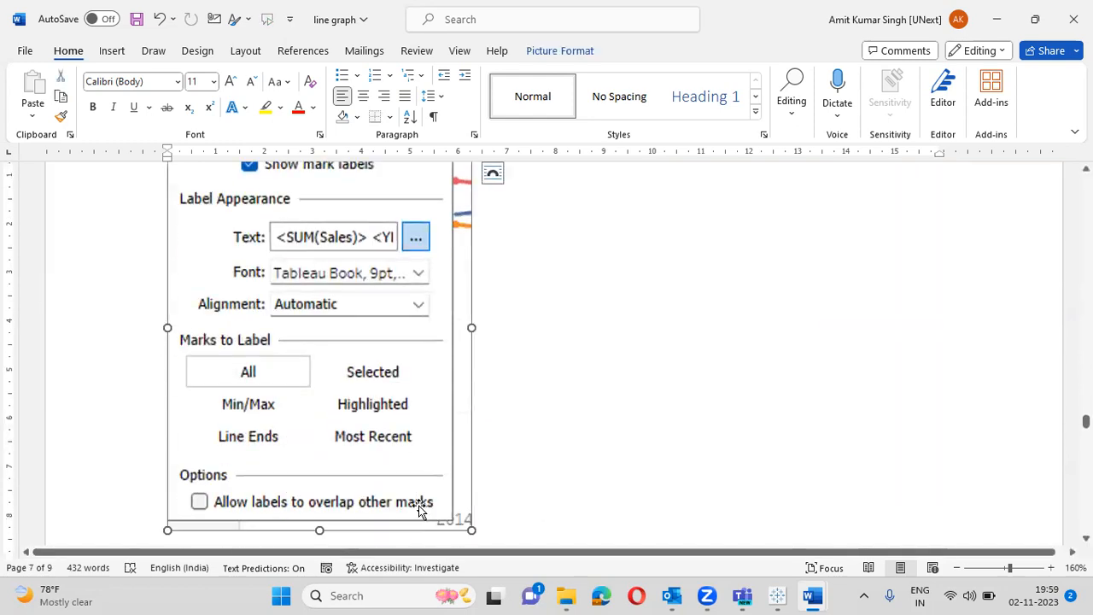
scroll(419, 508, "down", 8)
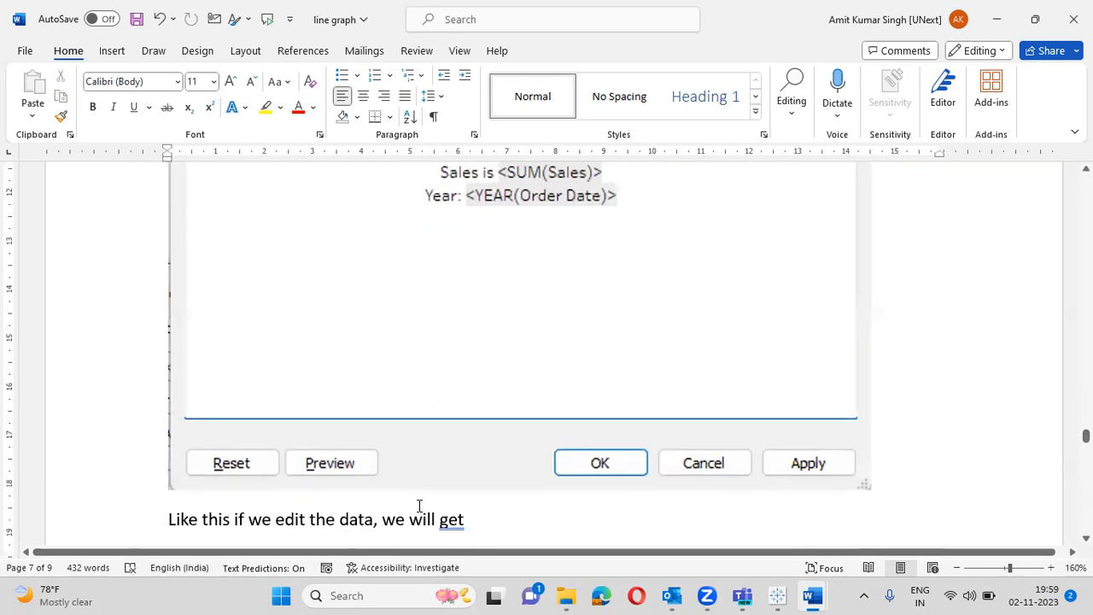
key("Down")
key("Down")
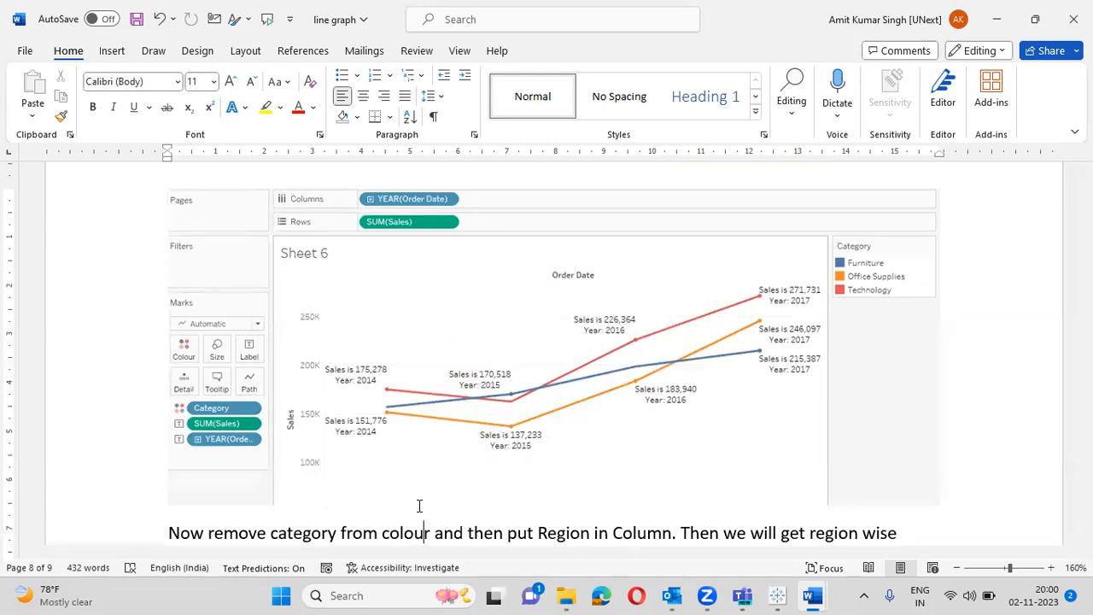
scroll(419, 507, "down", 3)
key("Down")
key("Down")
key("Down")
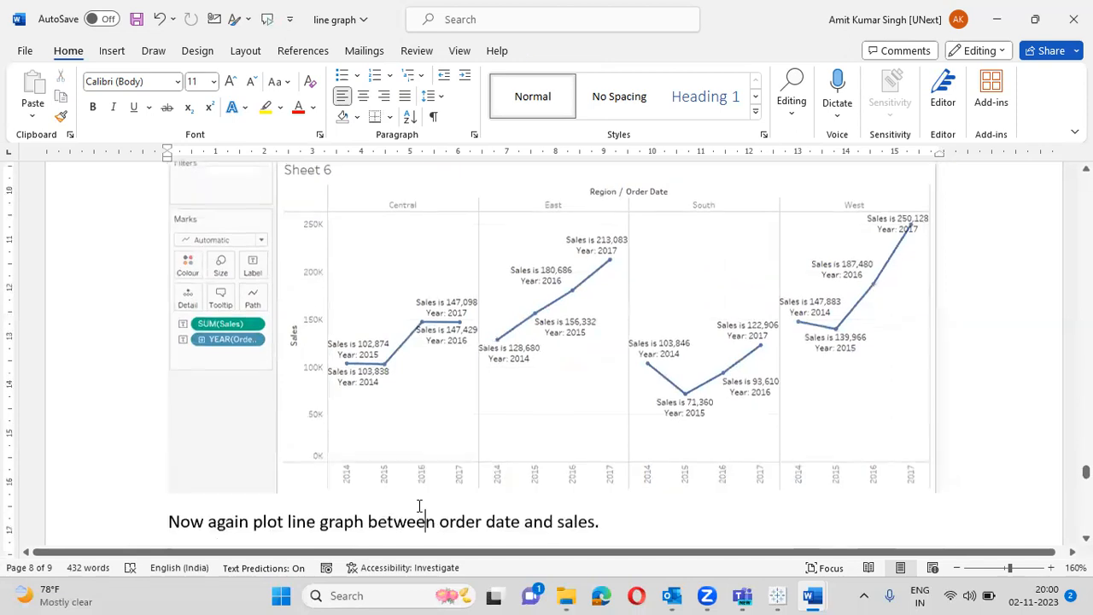
key("Down")
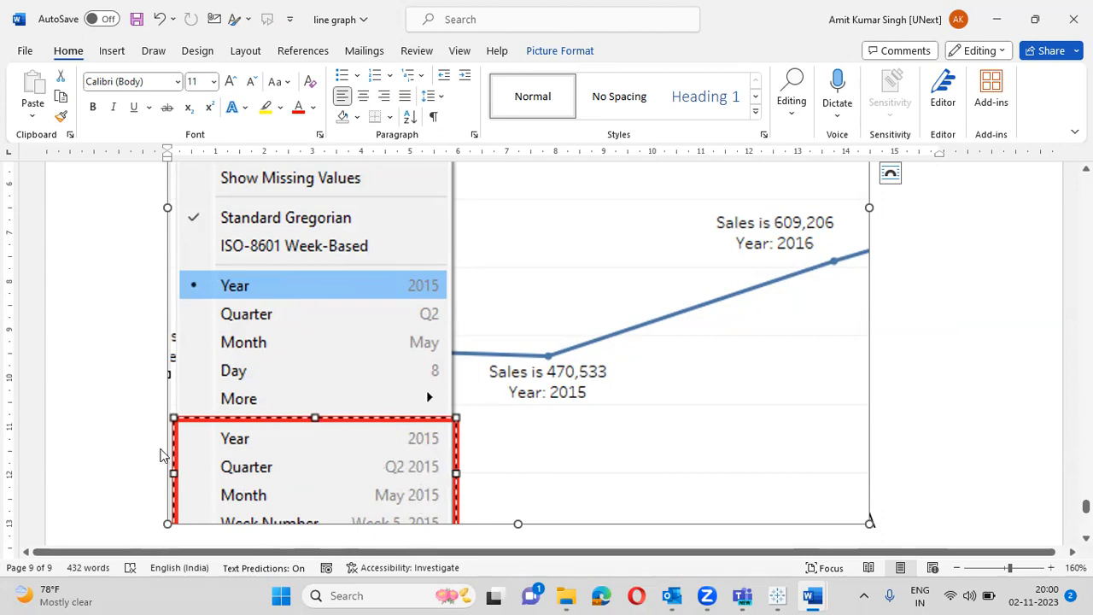
- Scroll the Word notes briefly, then return to Tableau's Sheet 4 South/Consumer dual-axis chart
scroll(113, 449, "down", 5)
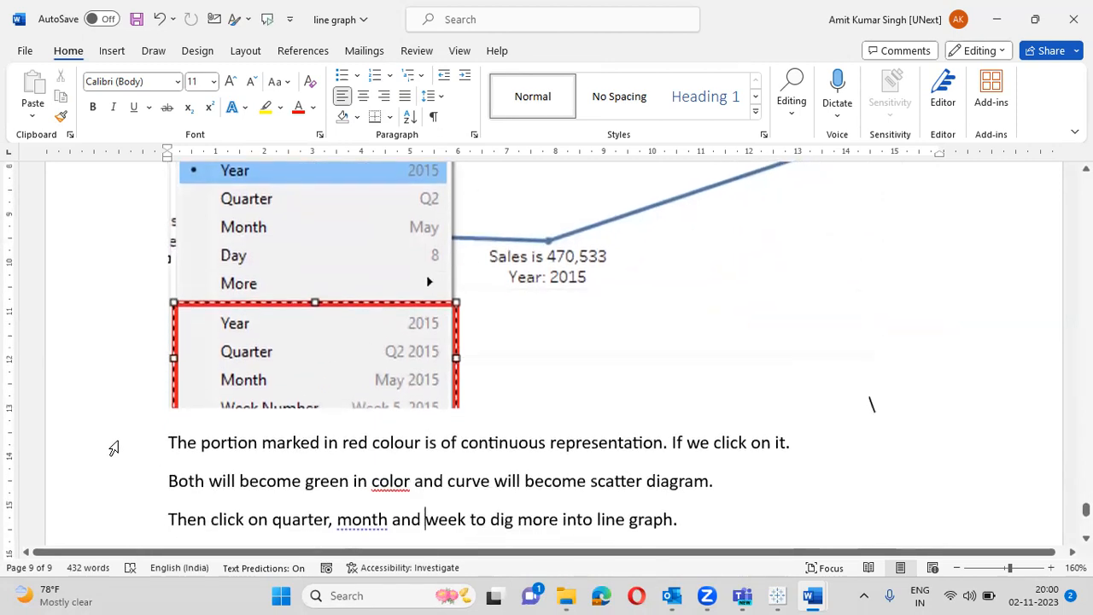
scroll(114, 448, "down", 3)
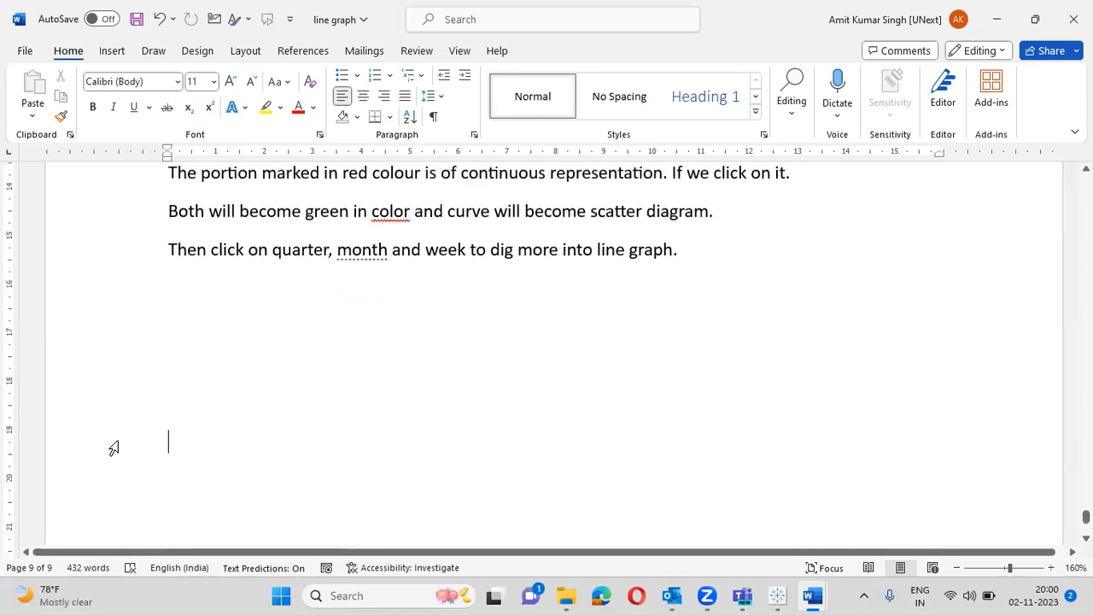
scroll(114, 448, "up", 10)
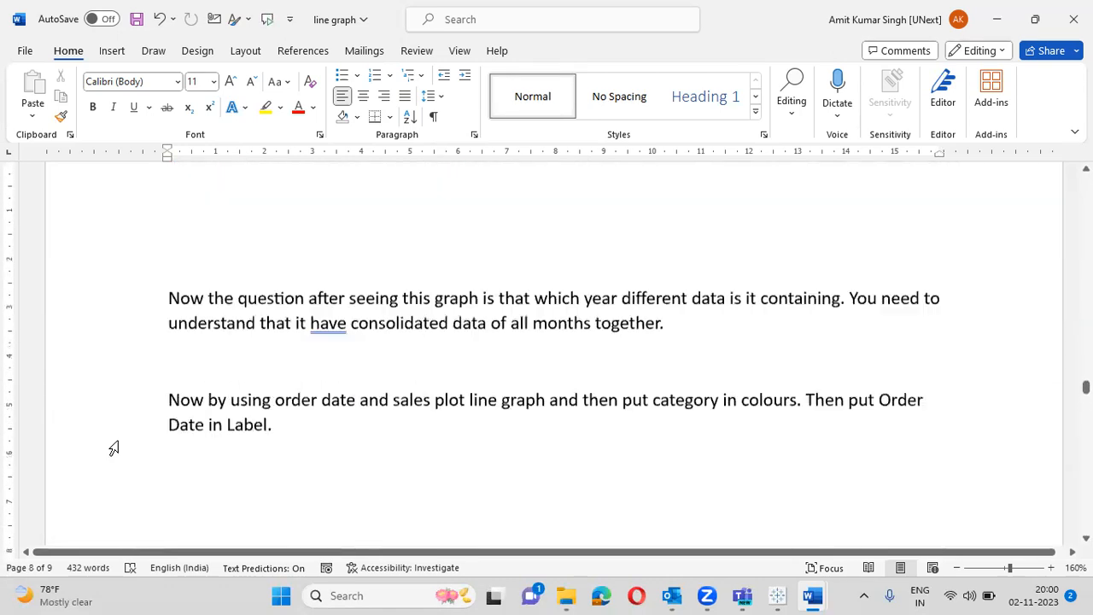
scroll(113, 448, "up", 8)
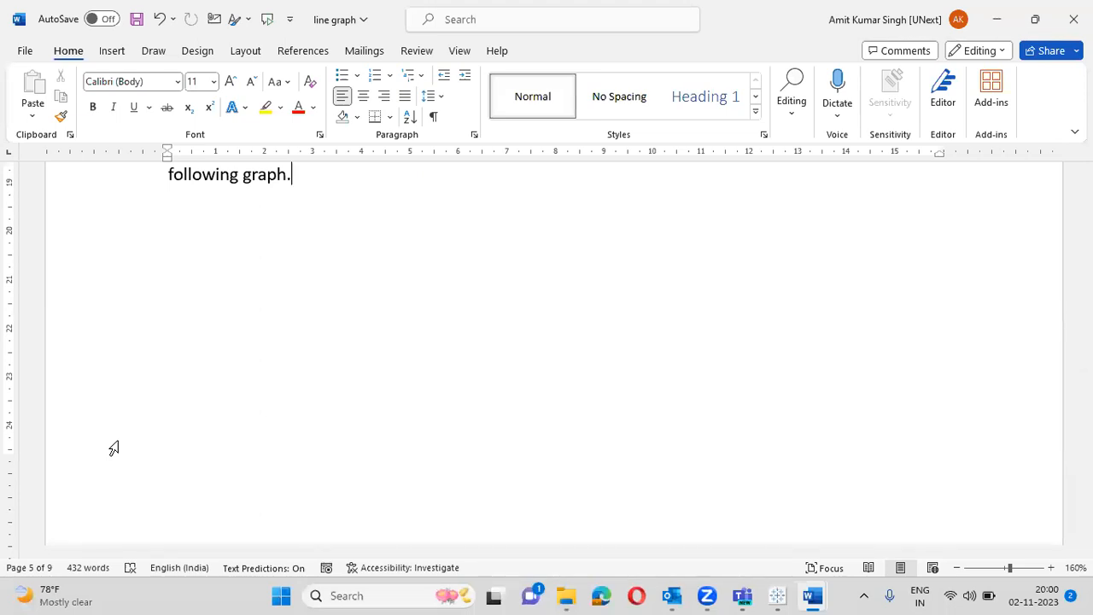
key("alt+Tab")
key("alt+Tab")
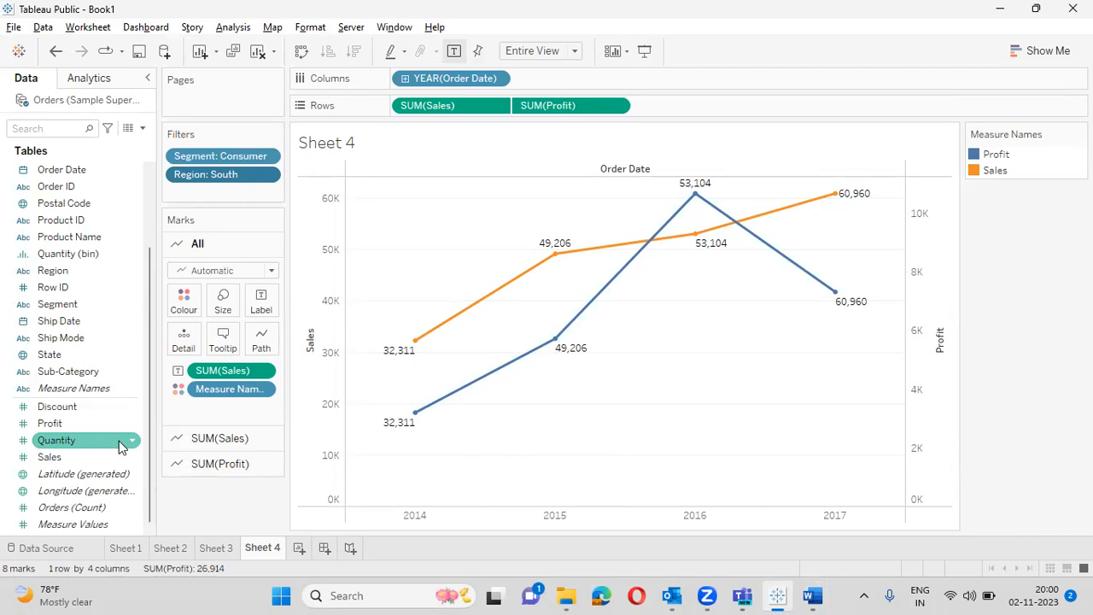
- Rename the Sheet 4 tab to 'Line Graph', fixing a typo while typing
double_click(264, 549)
type("Line HG")
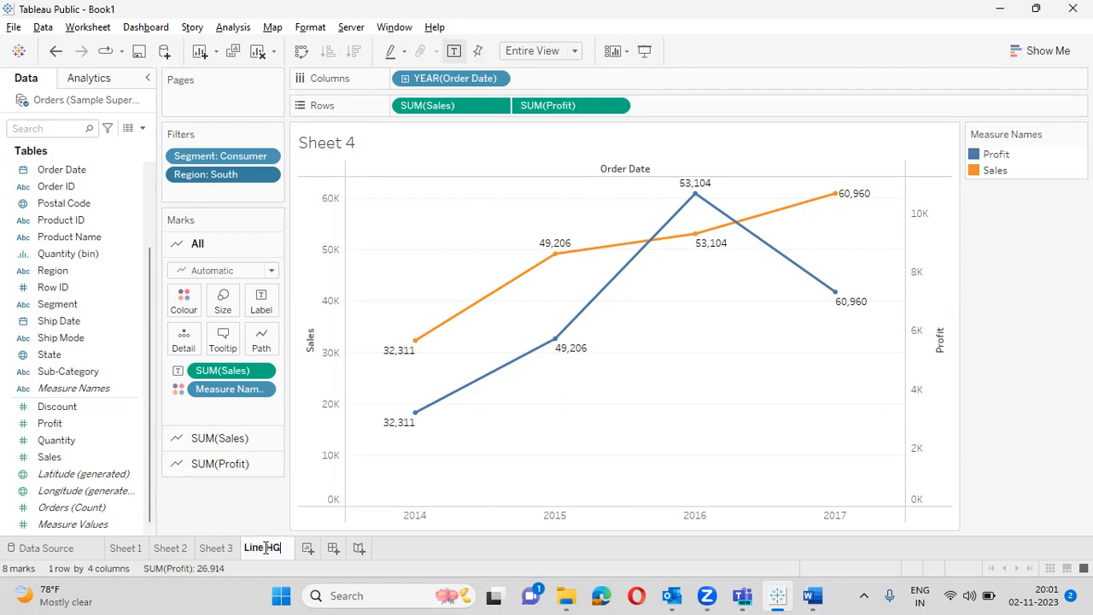
key("BackSpace")
key("BackSpace")
type("Graph")
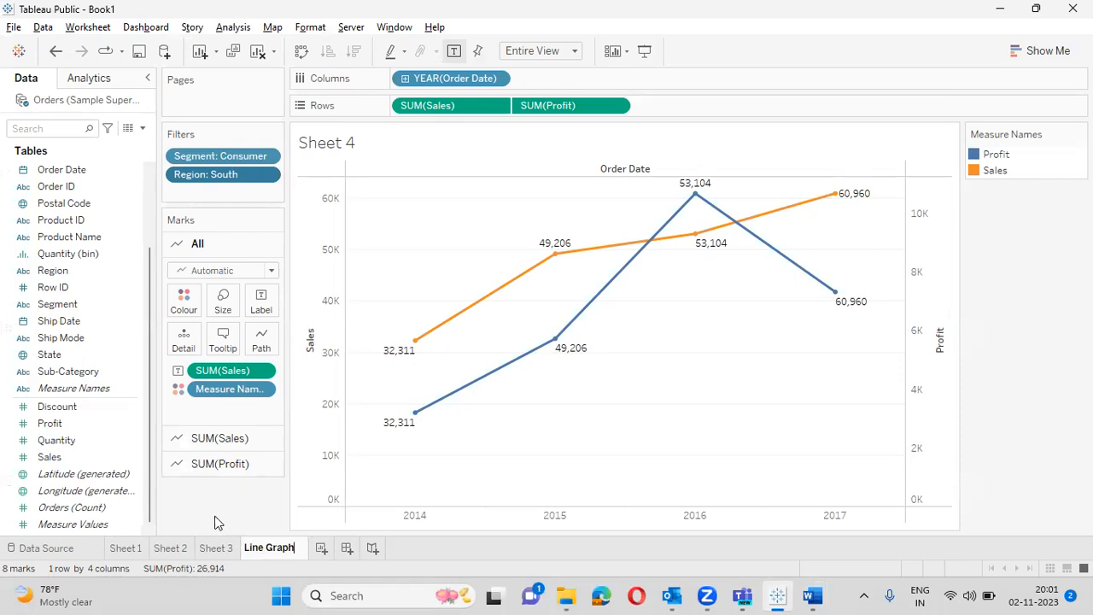
key("Return")
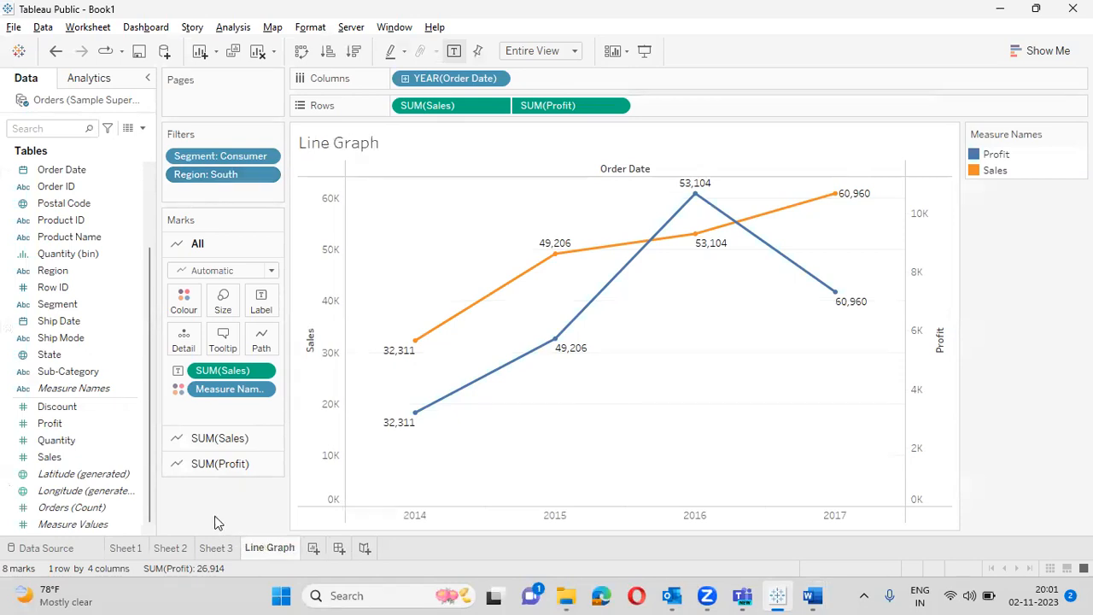